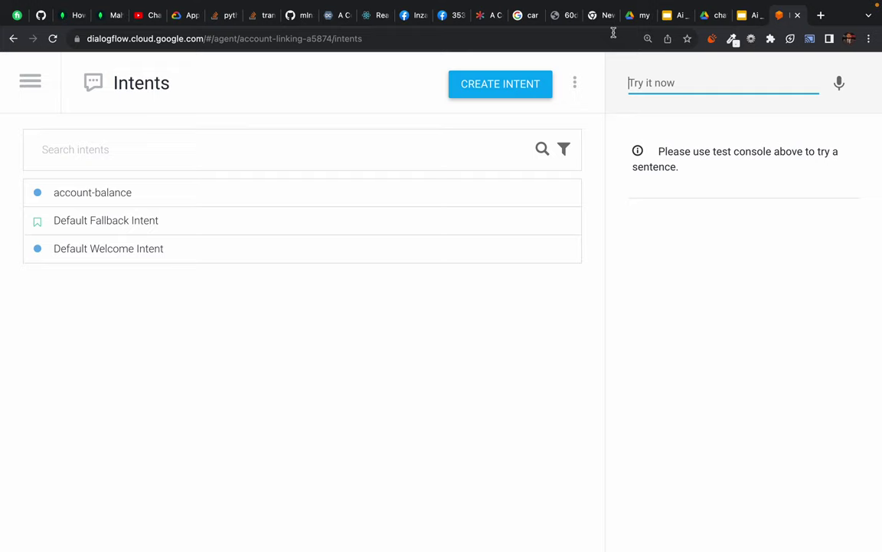
Start a new agent from the end of the list of existing agents
{"action": "left_click", "coordinate": [44, 80]}
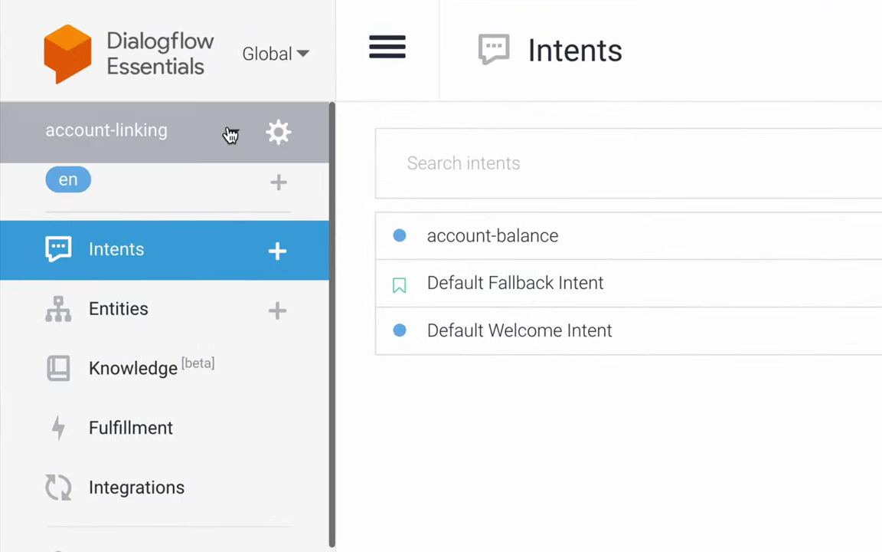
{"action": "left_click", "coordinate": [229, 135]}
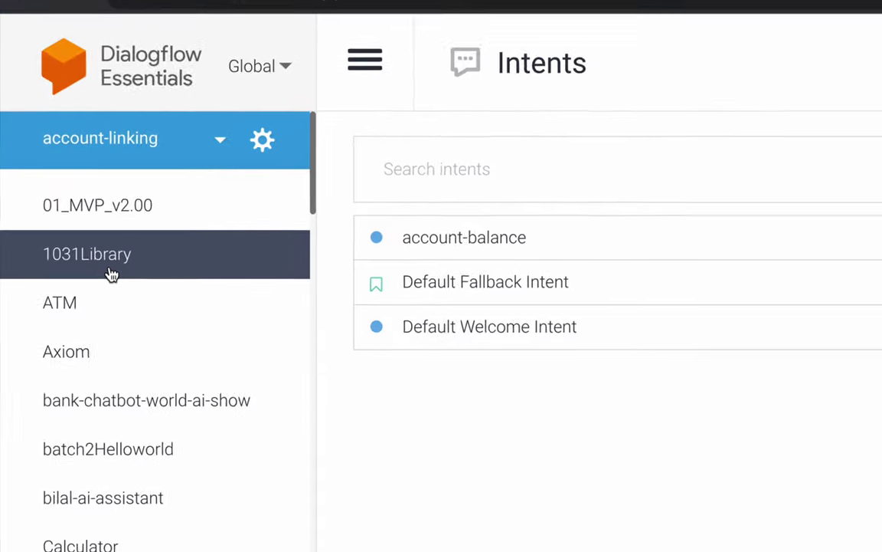
{"action": "scroll", "coordinate": [137, 434], "scroll_direction": "down", "scroll_amount": 3}
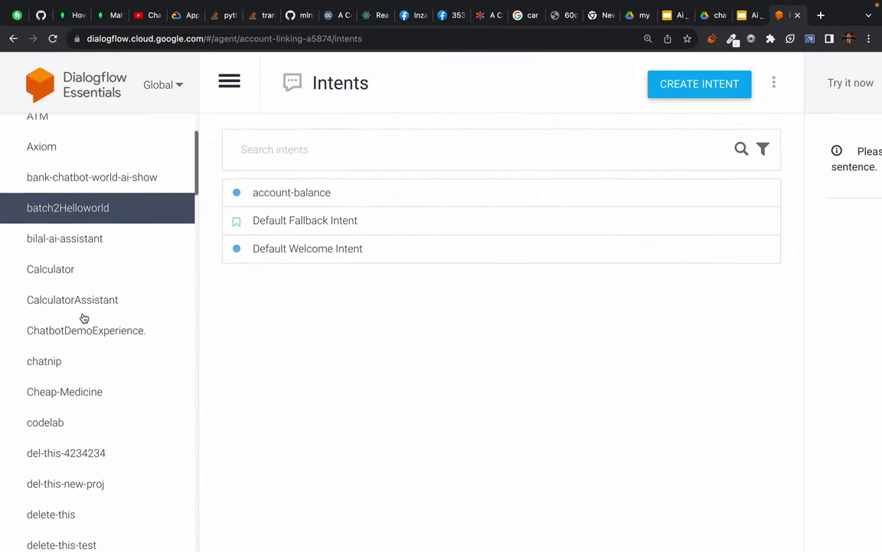
{"action": "scroll", "coordinate": [83, 317], "scroll_direction": "down", "scroll_amount": 5}
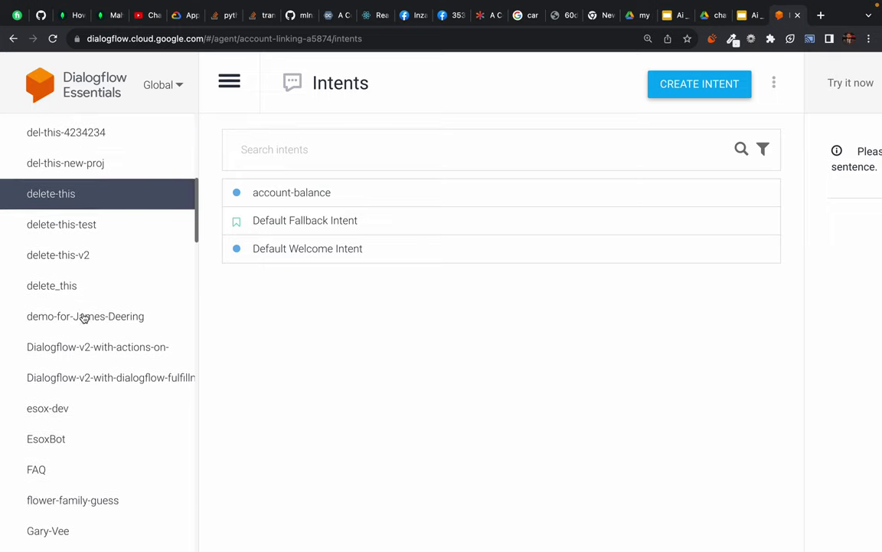
{"action": "scroll", "coordinate": [84, 318], "scroll_direction": "down", "scroll_amount": 5}
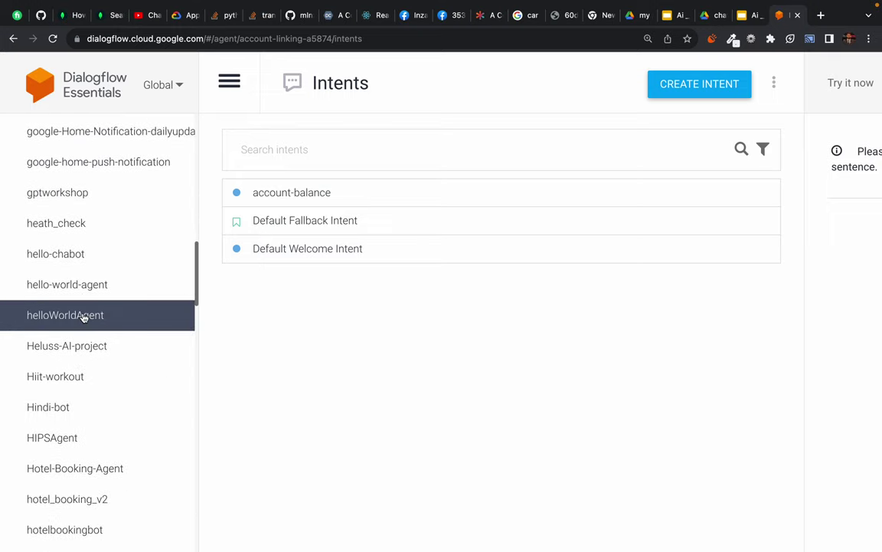
{"action": "scroll", "coordinate": [67, 421], "scroll_direction": "down", "scroll_amount": 10}
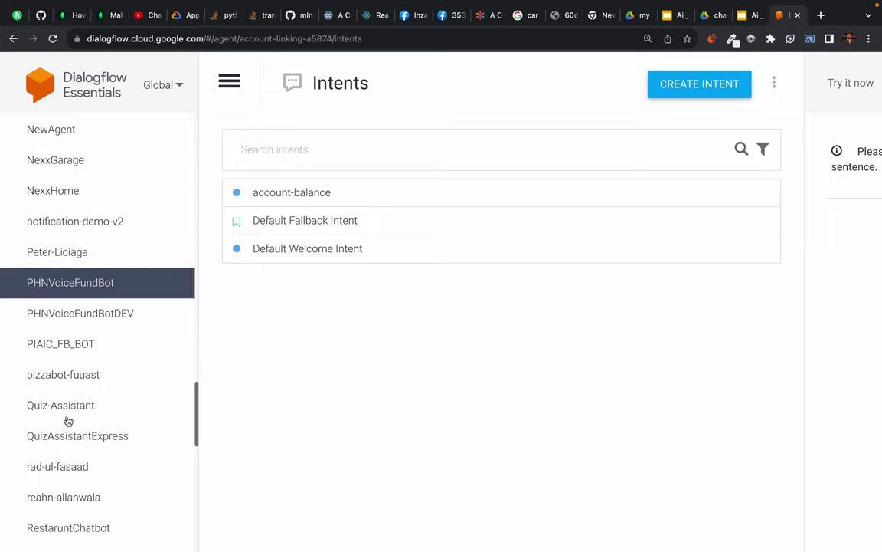
{"action": "scroll", "coordinate": [67, 421], "scroll_direction": "down", "scroll_amount": 5}
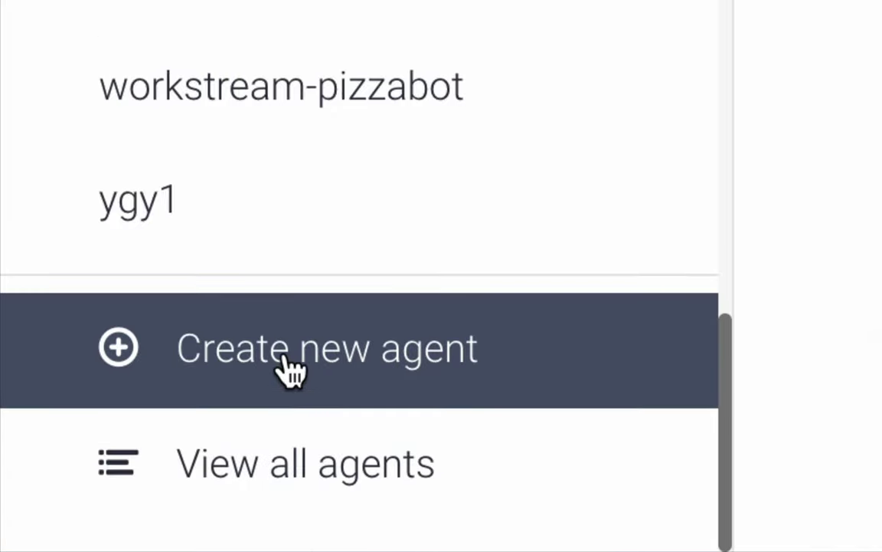
{"action": "left_click", "coordinate": [293, 368]}
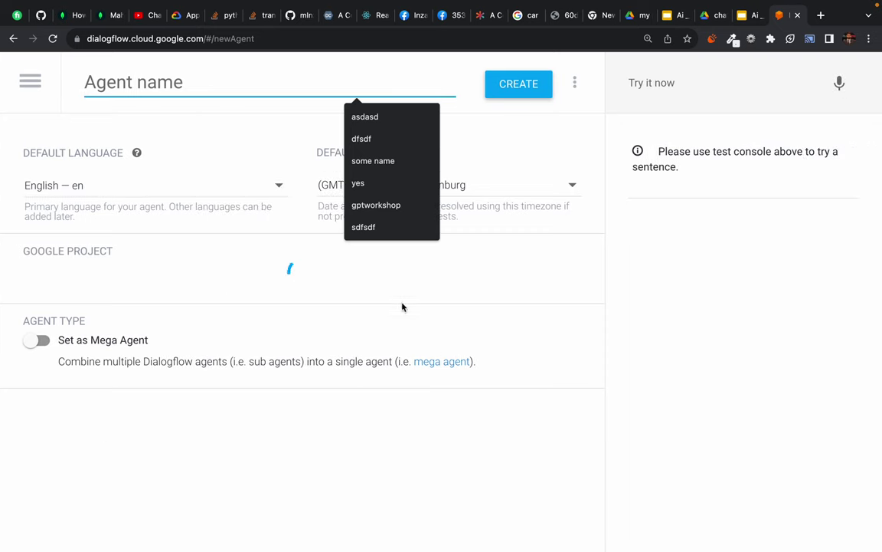
{"action": "left_click", "coordinate": [143, 85]}
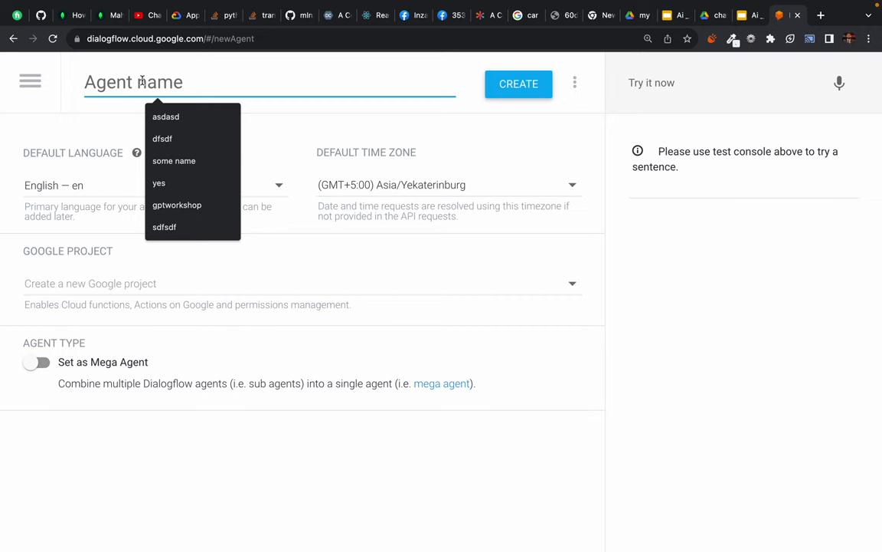
{"action": "type", "text": "Path"}
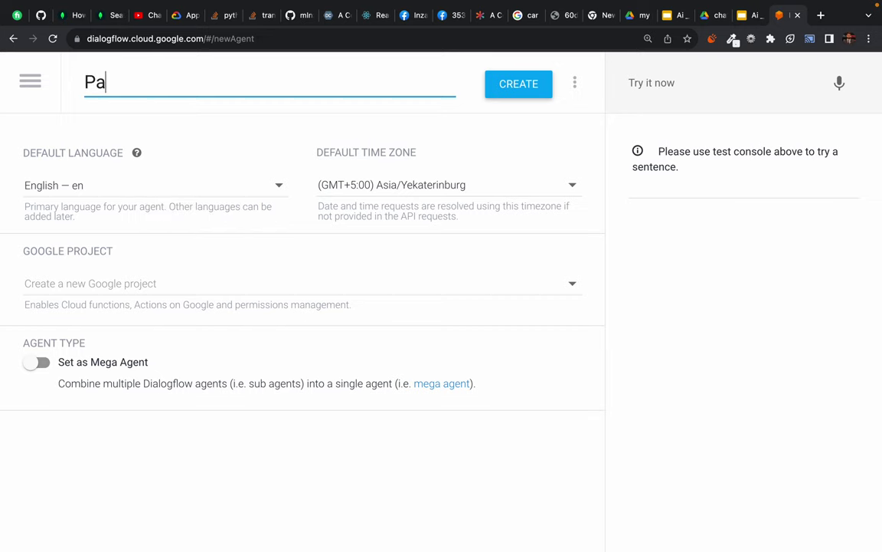
{"action": "key", "text": "BackSpace"}
{"action": "key", "text": "BackSpace"}
{"action": "key", "text": "BackSpace"}
{"action": "key", "text": "BackSpace"}
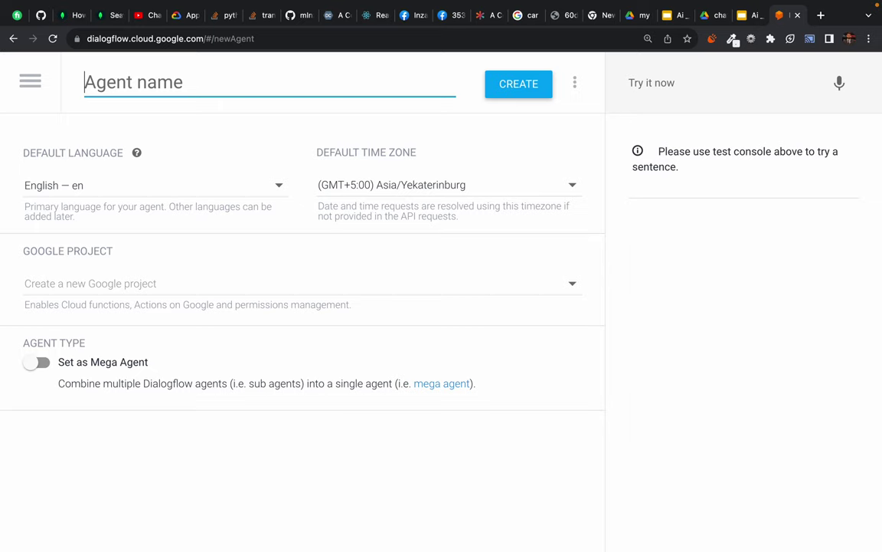
Name the new agent "chatbotdemo"
{"action": "type", "text": "chat"}
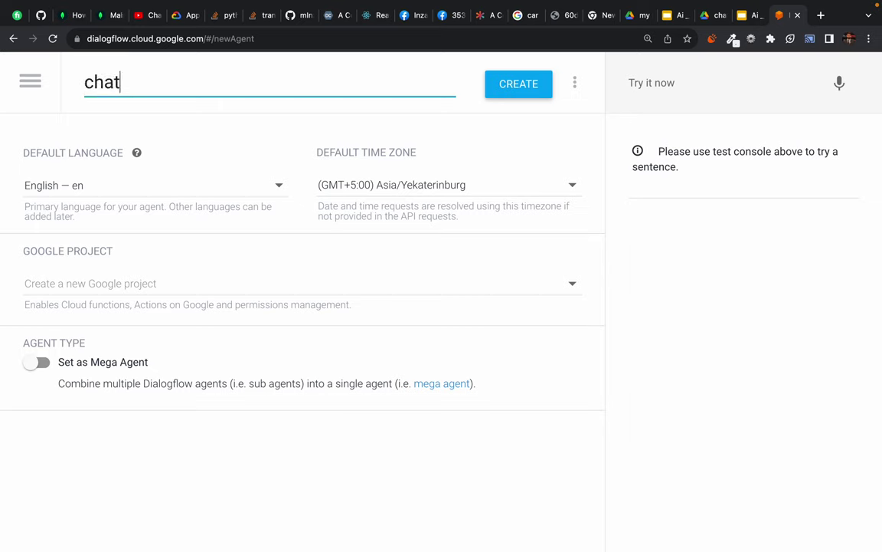
{"action": "type", "text": "botdemo"}
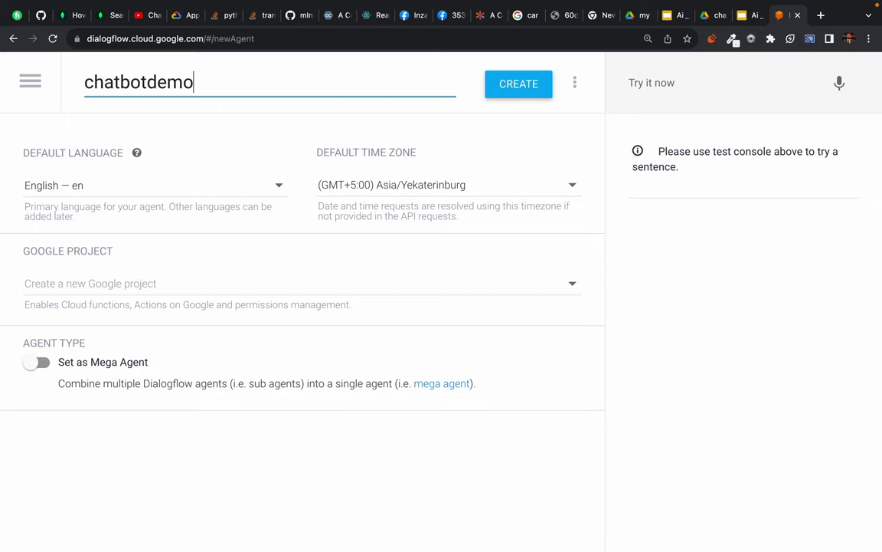
{"action": "double_click", "coordinate": [147, 77]}
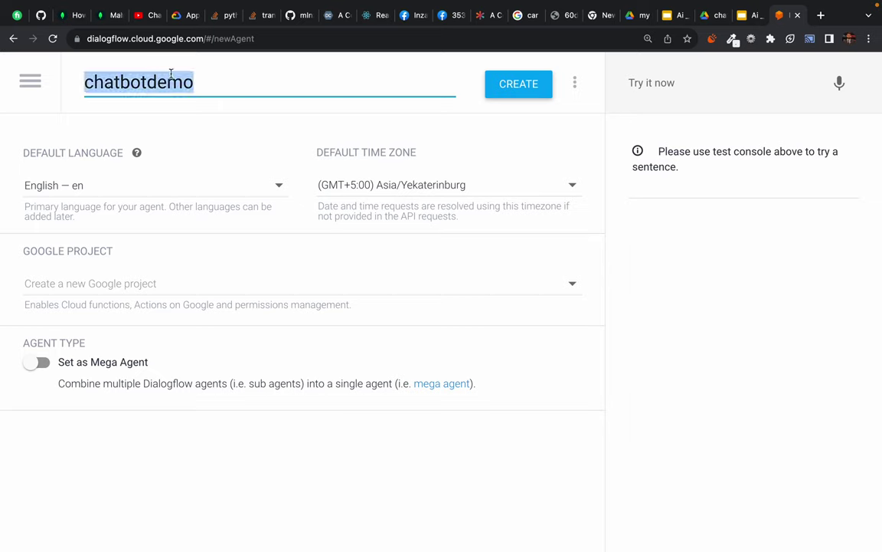
{"action": "left_click", "coordinate": [201, 75]}
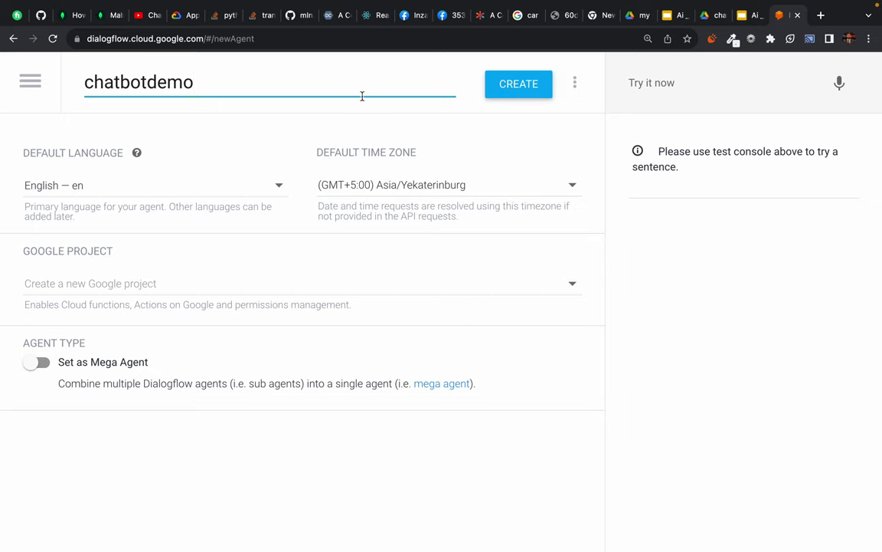
{"action": "left_click", "coordinate": [596, 108]}
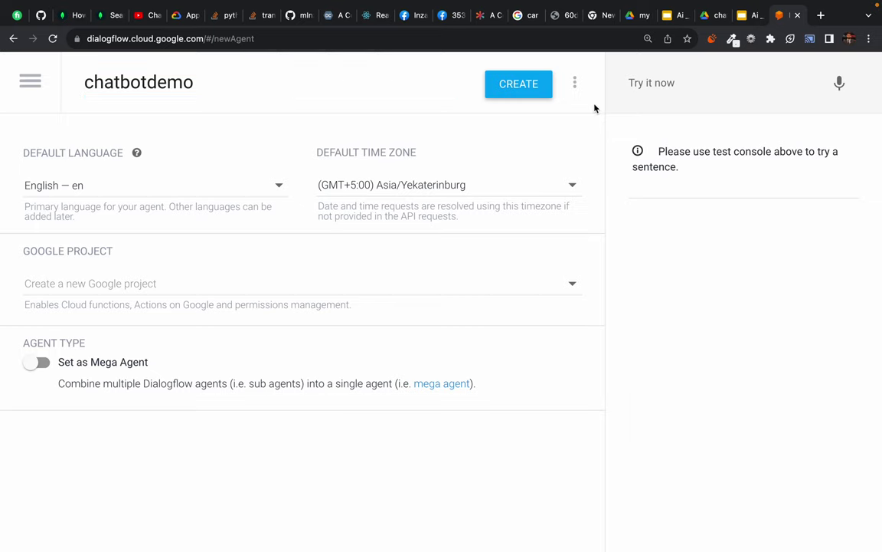
{"action": "left_click", "coordinate": [93, 79]}
{"action": "double_click", "coordinate": [96, 77]}
{"action": "left_click", "coordinate": [121, 82]}
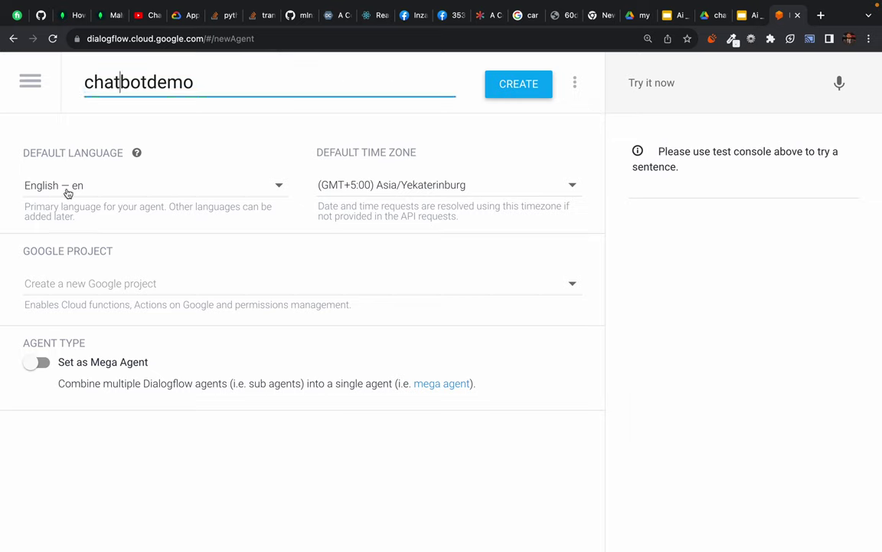
Choose English — en as the default language and create the agent
{"action": "left_click", "coordinate": [34, 188]}
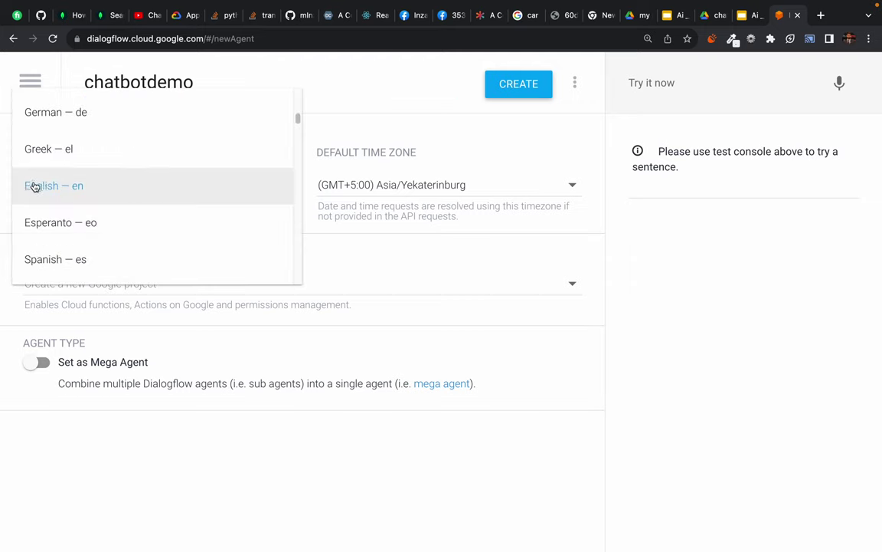
{"action": "left_click", "coordinate": [44, 186]}
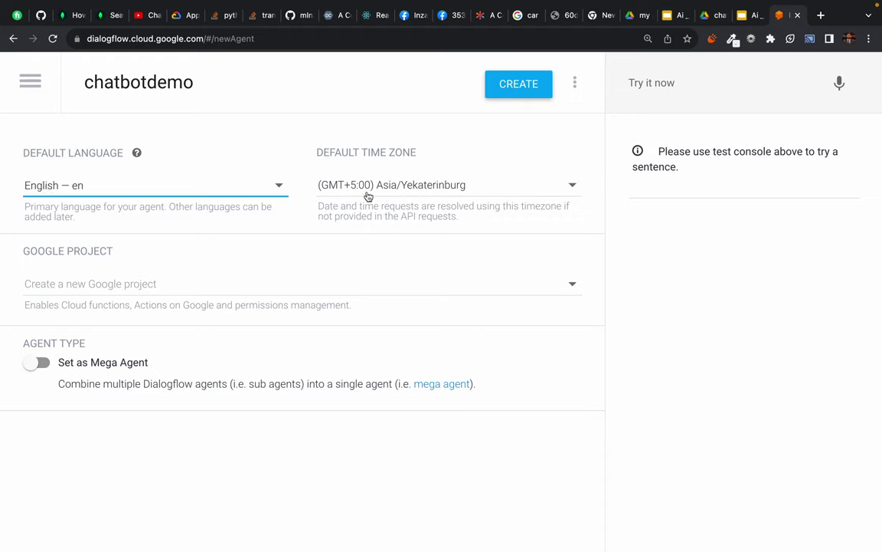
{"action": "left_click", "coordinate": [518, 87]}
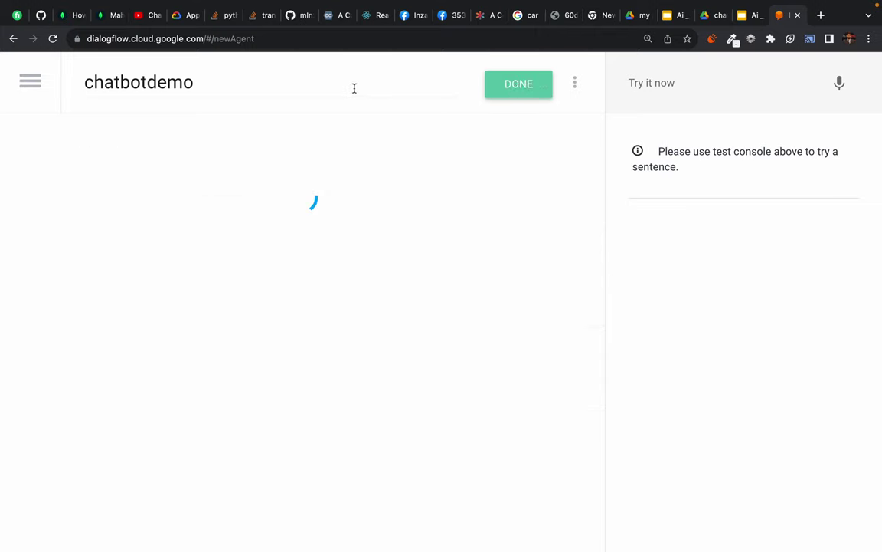
{"action": "left_click", "coordinate": [355, 86]}
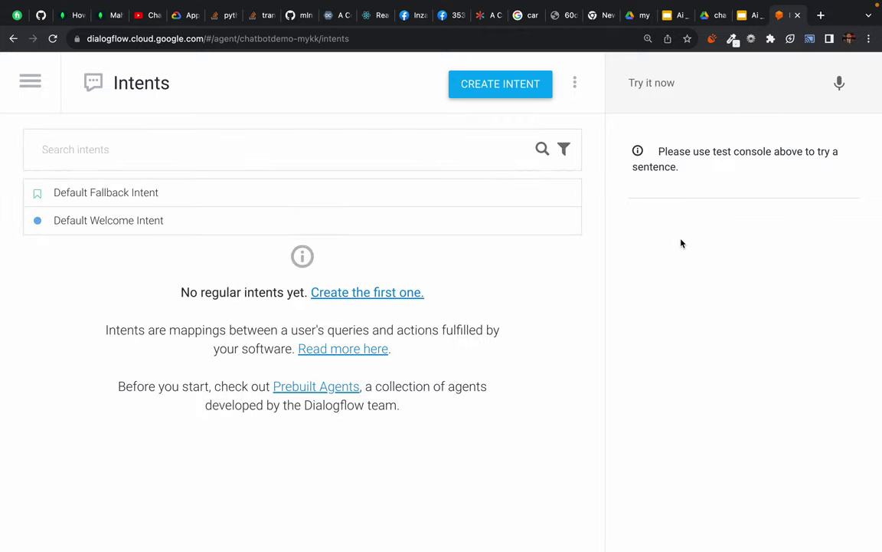
Open the Default Welcome Intent and examine its training phrases down to the action and parameters section
{"action": "left_click", "coordinate": [31, 84]}
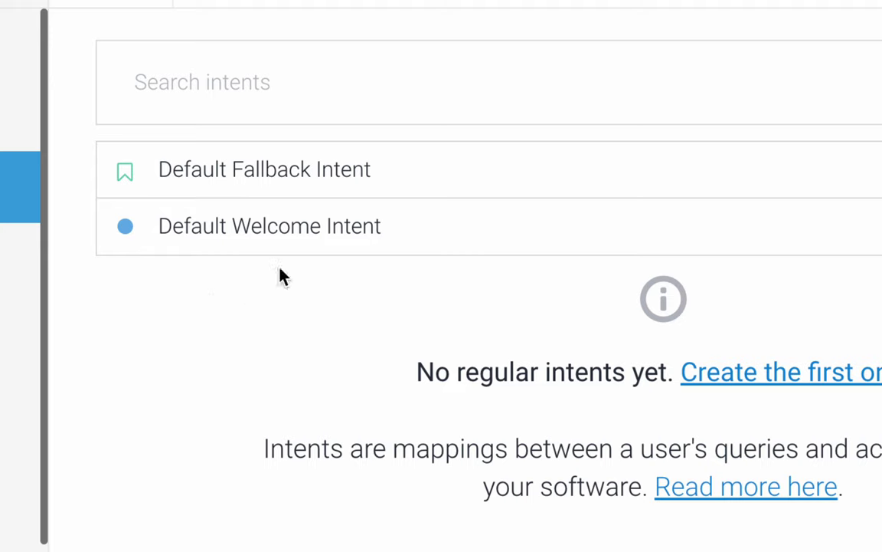
{"action": "left_click", "coordinate": [251, 230]}
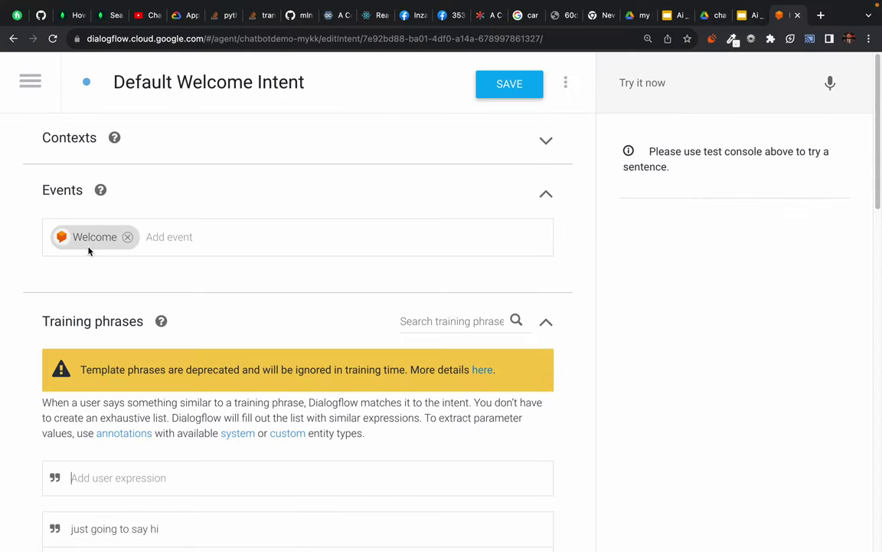
{"action": "scroll", "coordinate": [108, 306], "scroll_direction": "down", "scroll_amount": 4}
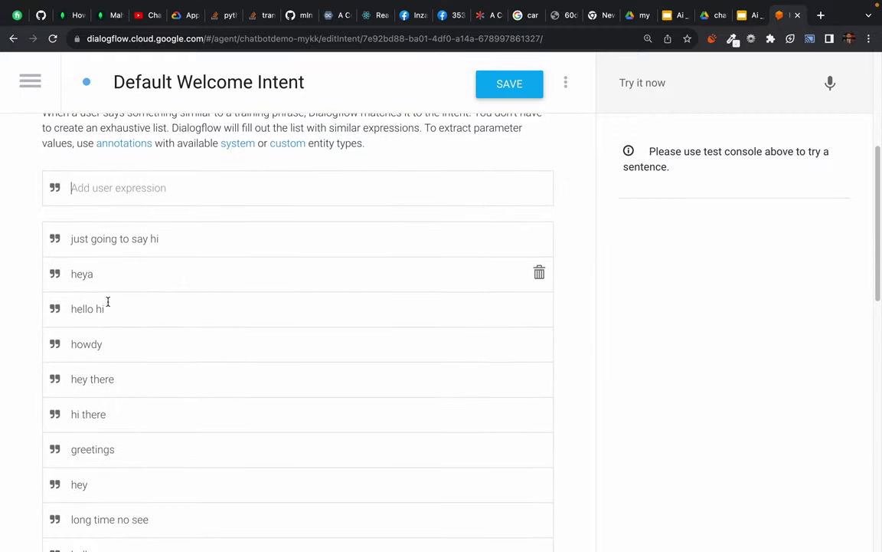
{"action": "scroll", "coordinate": [20, 168], "scroll_direction": "up", "scroll_amount": 2}
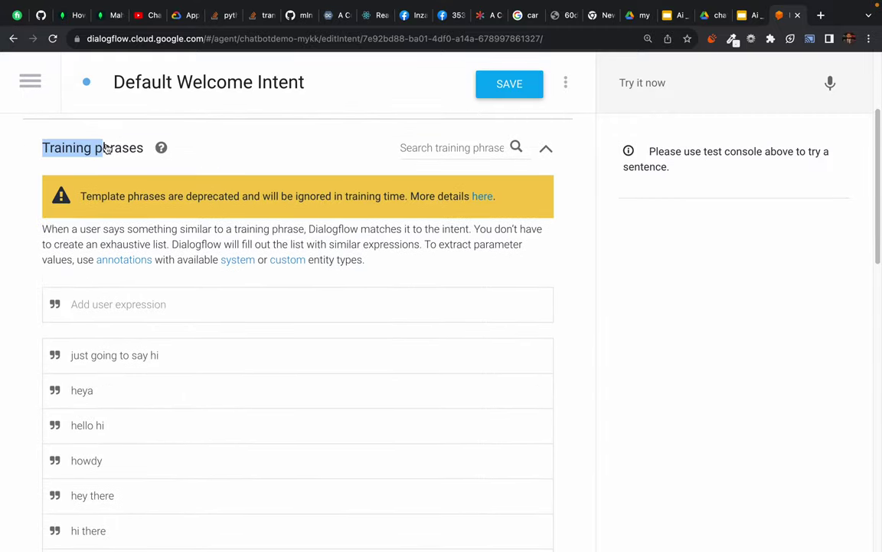
{"action": "left_click", "coordinate": [61, 145]}
{"action": "left_click", "coordinate": [64, 138]}
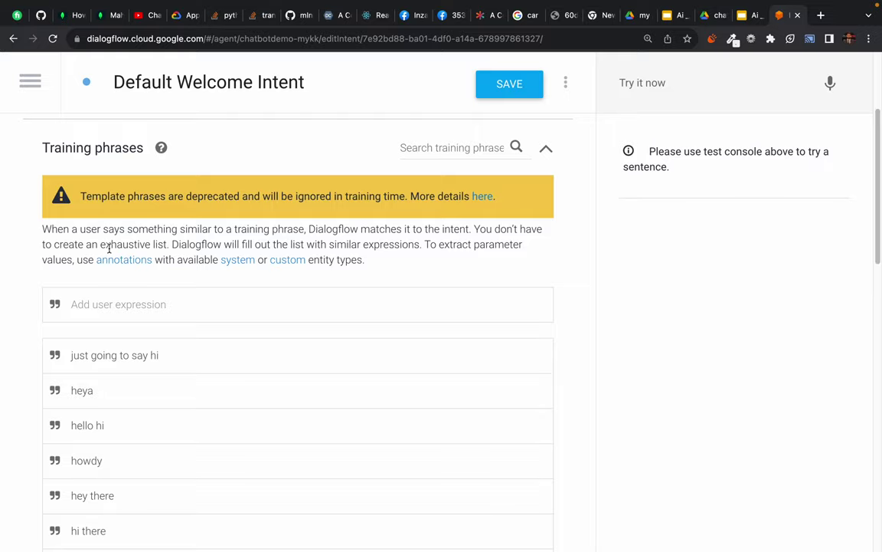
{"action": "scroll", "coordinate": [31, 342], "scroll_direction": "down", "scroll_amount": 2}
{"action": "scroll", "coordinate": [31, 342], "scroll_direction": "up", "scroll_amount": 2}
{"action": "scroll", "coordinate": [31, 342], "scroll_direction": "down", "scroll_amount": 3}
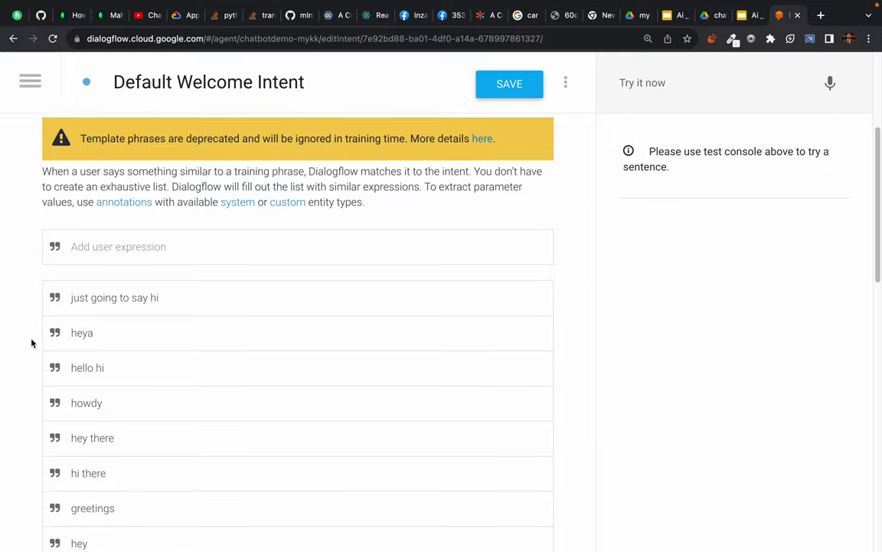
{"action": "scroll", "coordinate": [76, 311], "scroll_direction": "down", "scroll_amount": 3}
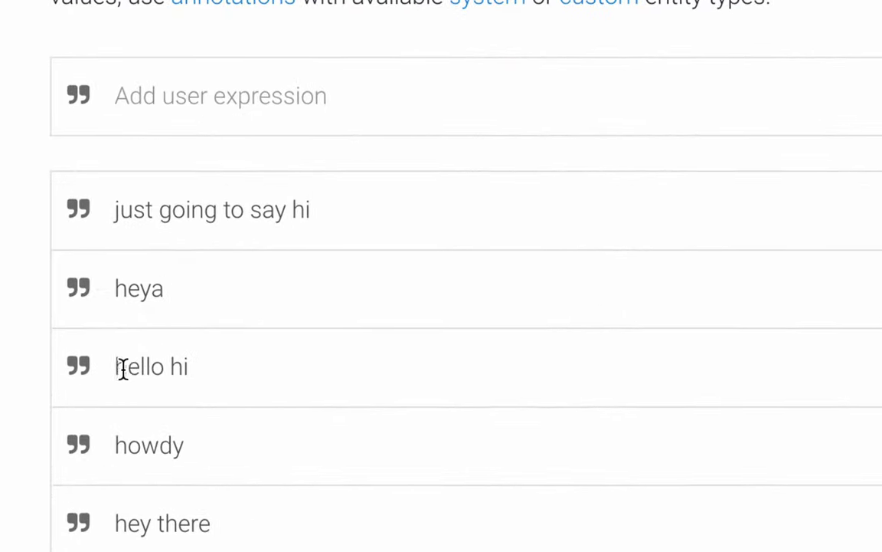
{"action": "scroll", "coordinate": [172, 413], "scroll_direction": "down", "scroll_amount": 4}
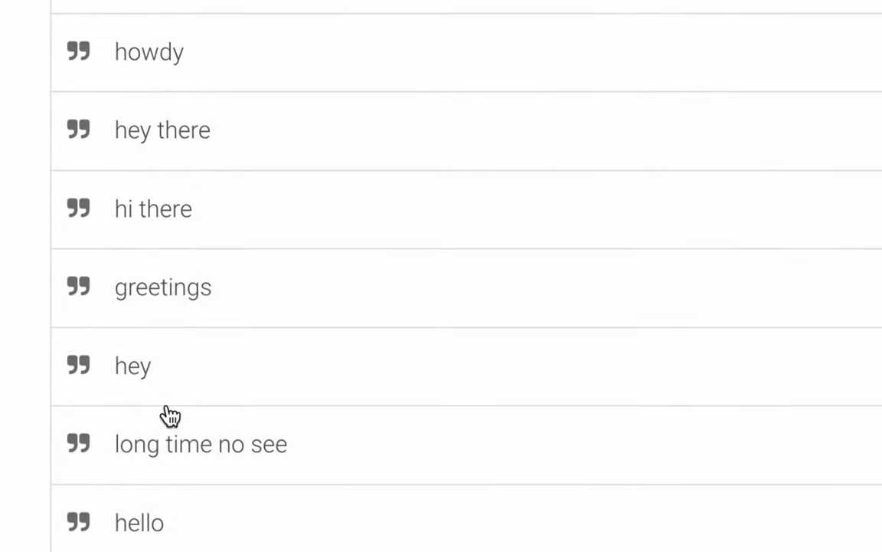
{"action": "scroll", "coordinate": [203, 280], "scroll_direction": "down", "scroll_amount": 5}
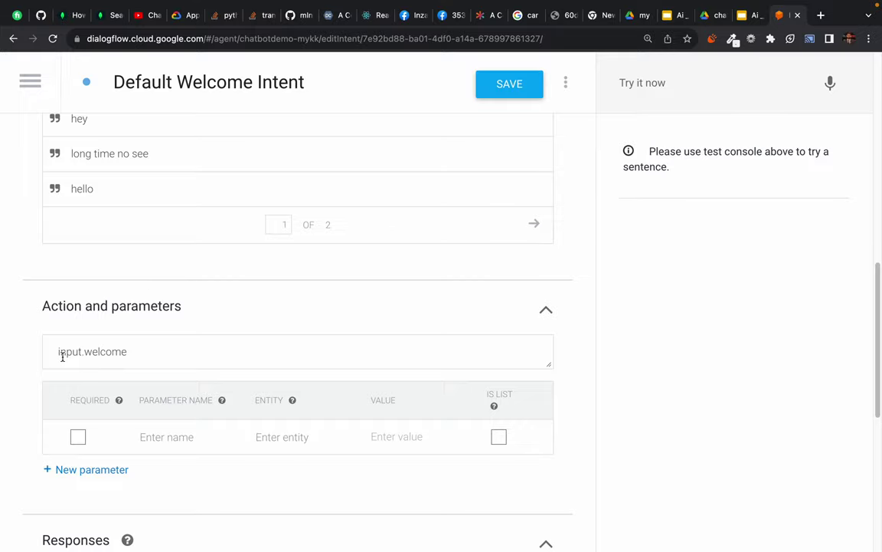
Examine the default text response variants of the Default Welcome Intent
{"action": "scroll", "coordinate": [61, 354], "scroll_direction": "down", "scroll_amount": 10}
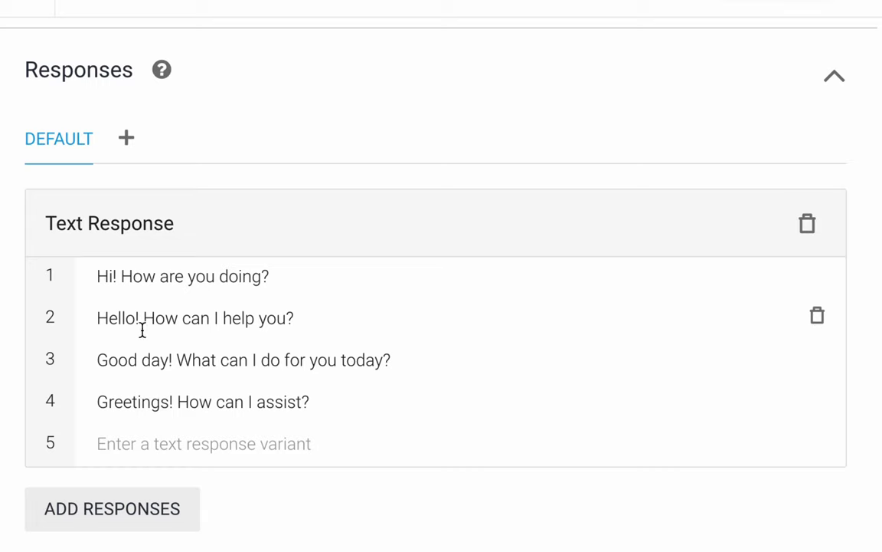
{"action": "left_click_drag", "start_coordinate": [110, 276], "coordinate": [303, 277]}
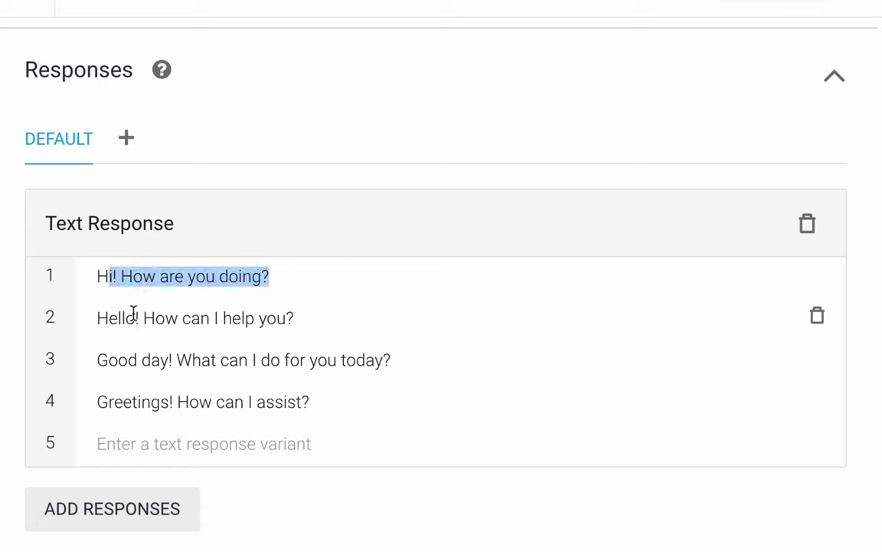
{"action": "left_click_drag", "start_coordinate": [118, 317], "coordinate": [321, 315]}
{"action": "left_click", "coordinate": [322, 316]}
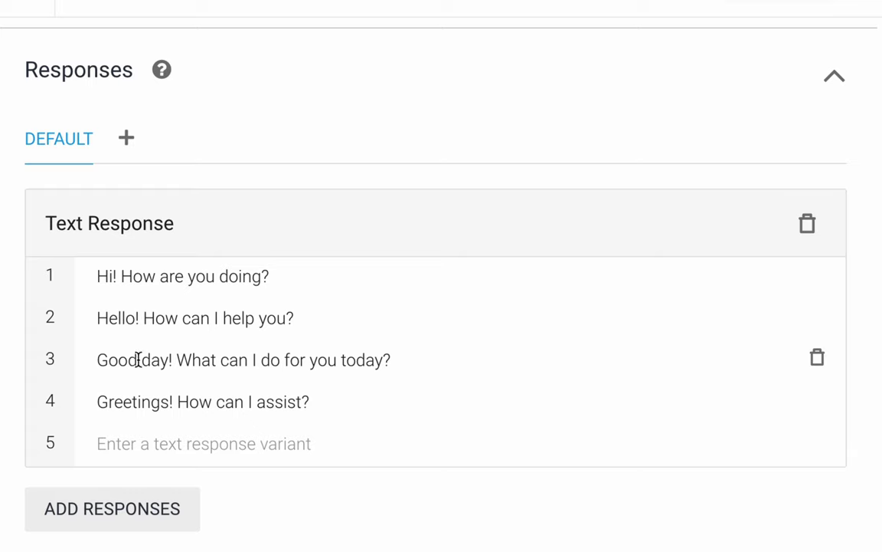
{"action": "left_click_drag", "start_coordinate": [116, 362], "coordinate": [417, 352]}
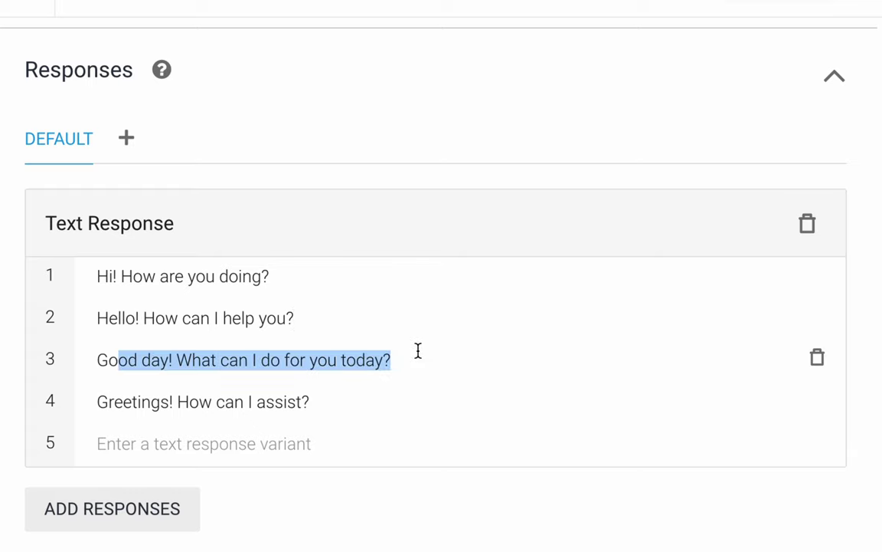
{"action": "left_click", "coordinate": [419, 354]}
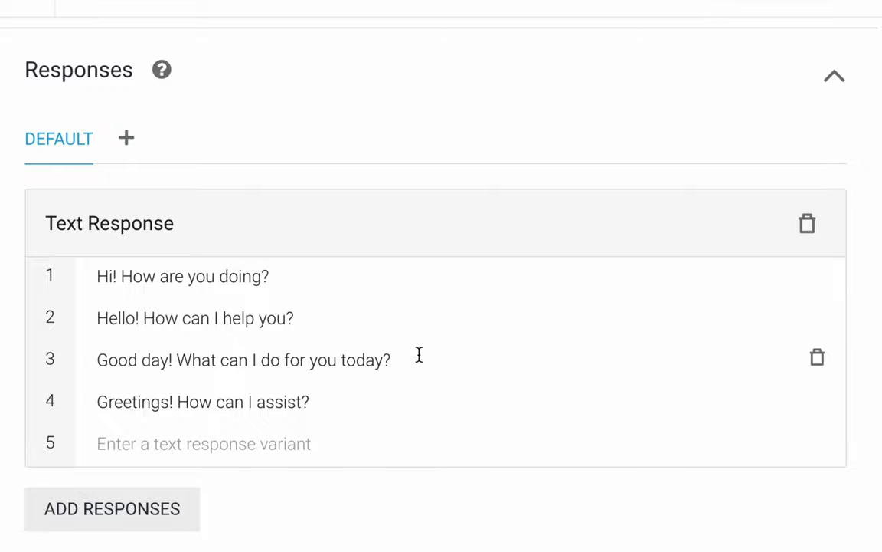
Save the Default Welcome Intent with its default training phrases and text responses
{"action": "scroll", "coordinate": [190, 406], "scroll_direction": "down", "scroll_amount": 1}
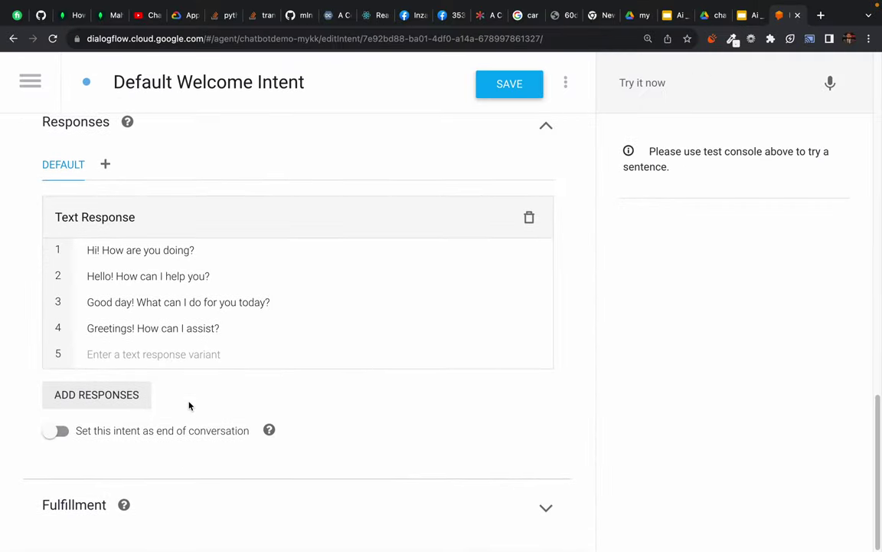
{"action": "scroll", "coordinate": [190, 406], "scroll_direction": "up", "scroll_amount": 6}
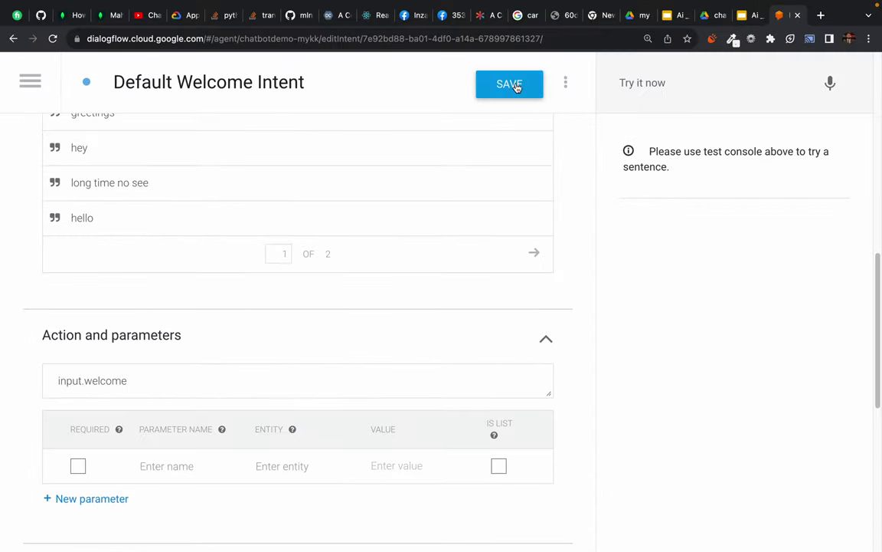
{"action": "left_click", "coordinate": [516, 86]}
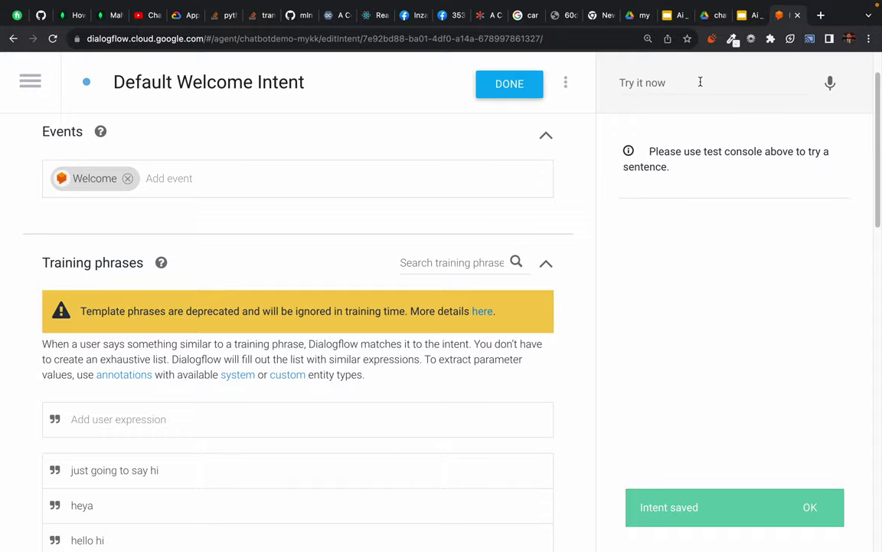
Test the agent with the message "hi" and compare its reply with the Default Welcome Intent's text responses
{"action": "left_click", "coordinate": [640, 82]}
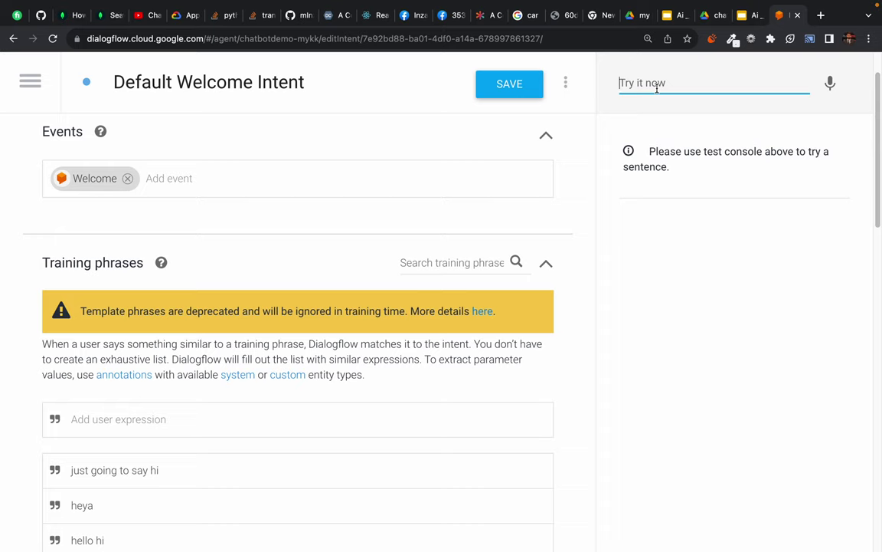
{"action": "type", "text": "hi"}
{"action": "scroll", "coordinate": [325, 222], "scroll_direction": "down", "scroll_amount": 15}
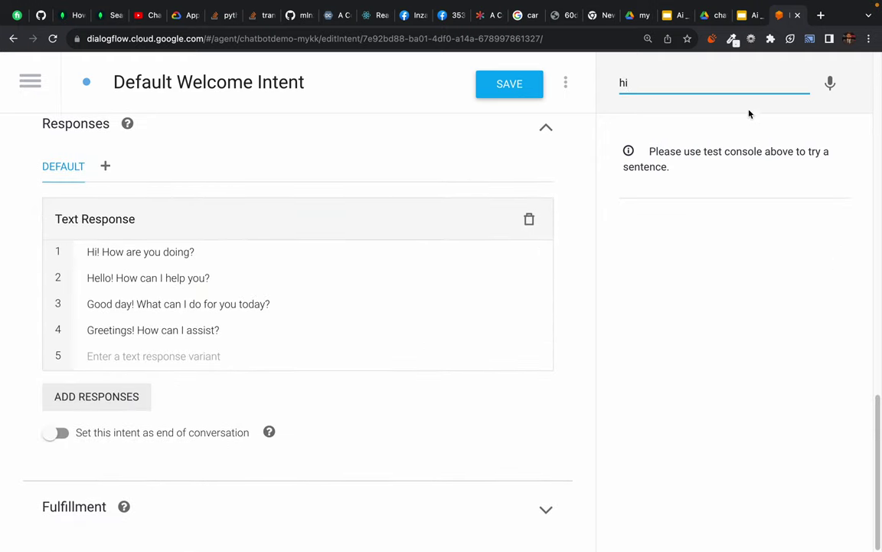
{"action": "key", "text": "Return"}
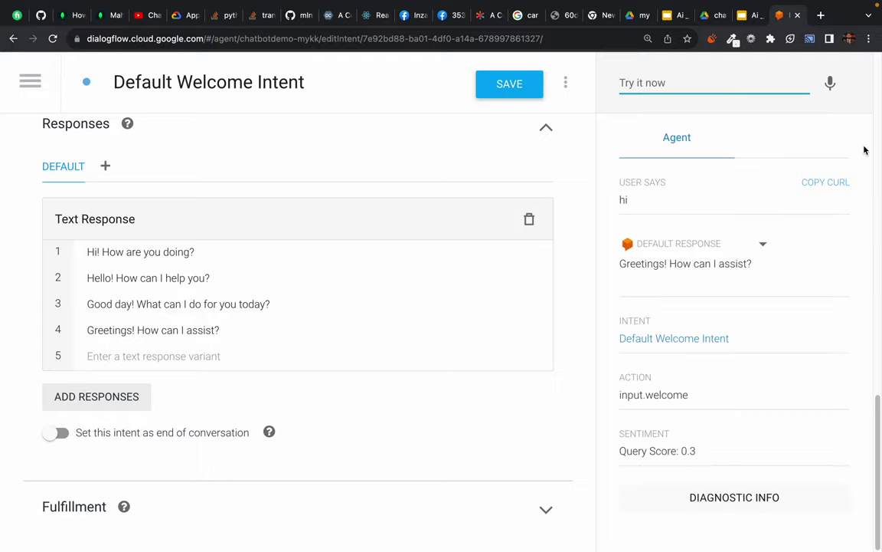
{"action": "key", "text": "Down"}
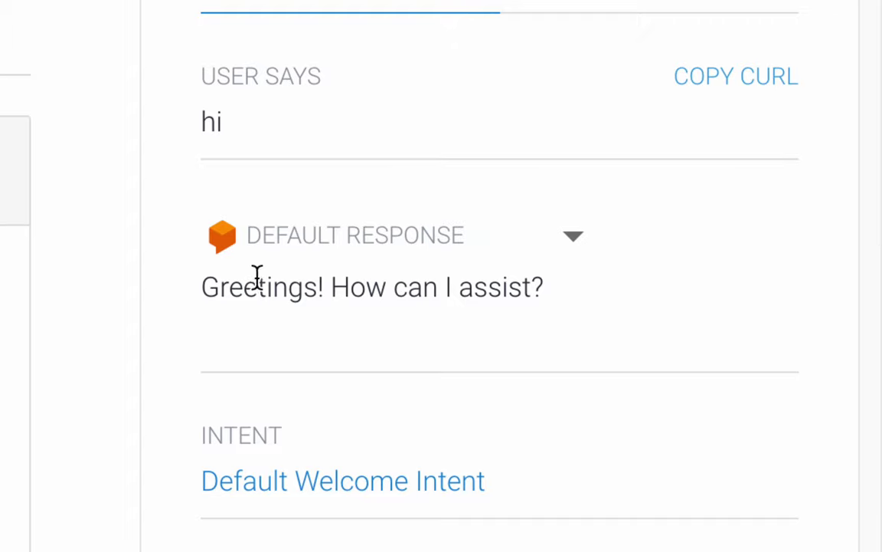
{"action": "left_click_drag", "start_coordinate": [609, 265], "coordinate": [721, 264]}
{"action": "left_click", "coordinate": [494, 286]}
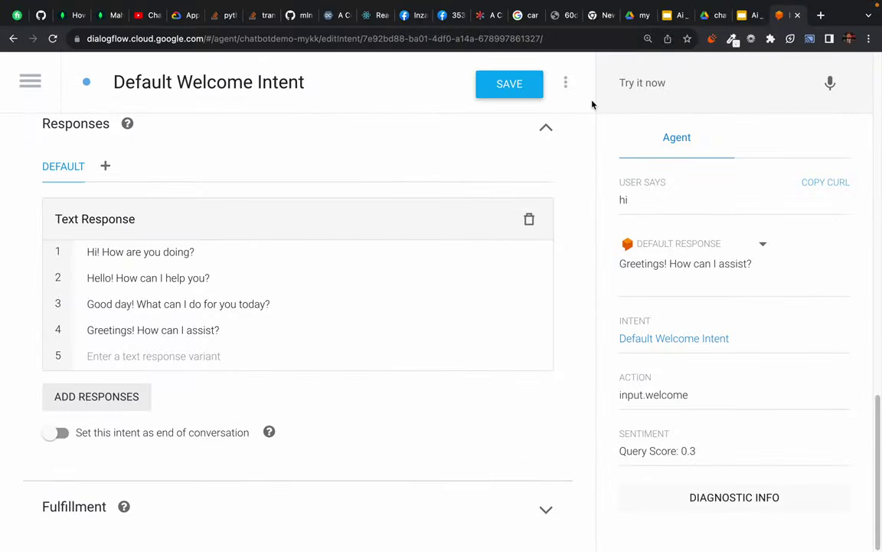
Start a new intent from the agent's intents list and name it "order pizza"
{"action": "left_click", "coordinate": [28, 86]}
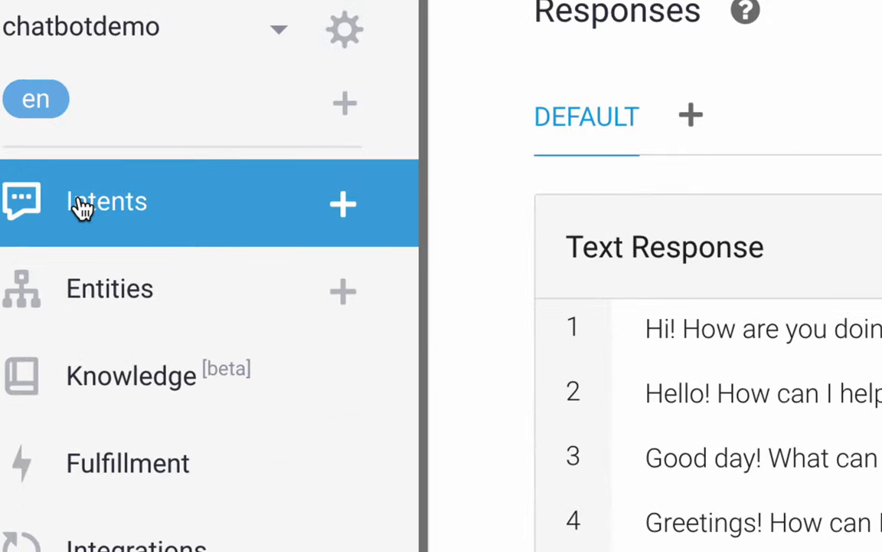
{"action": "left_click", "coordinate": [82, 207]}
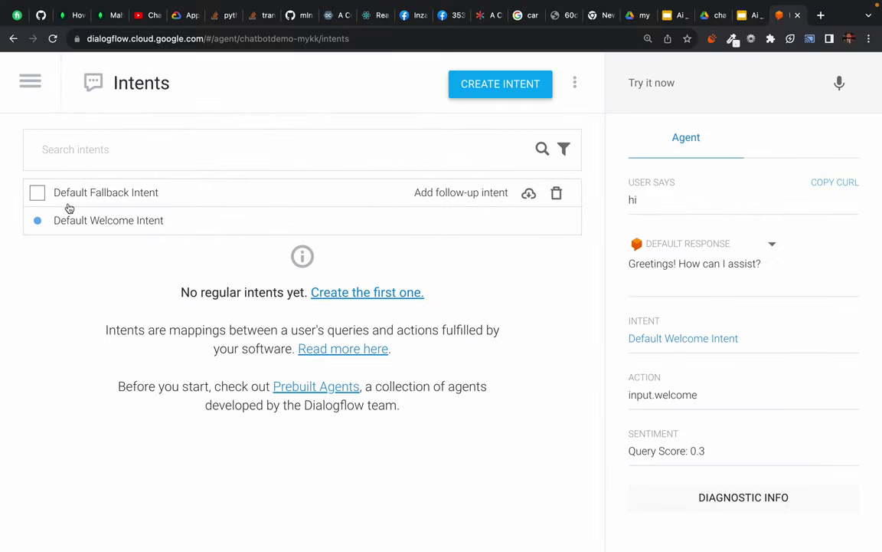
{"action": "left_click", "coordinate": [498, 86]}
{"action": "left_click", "coordinate": [164, 84]}
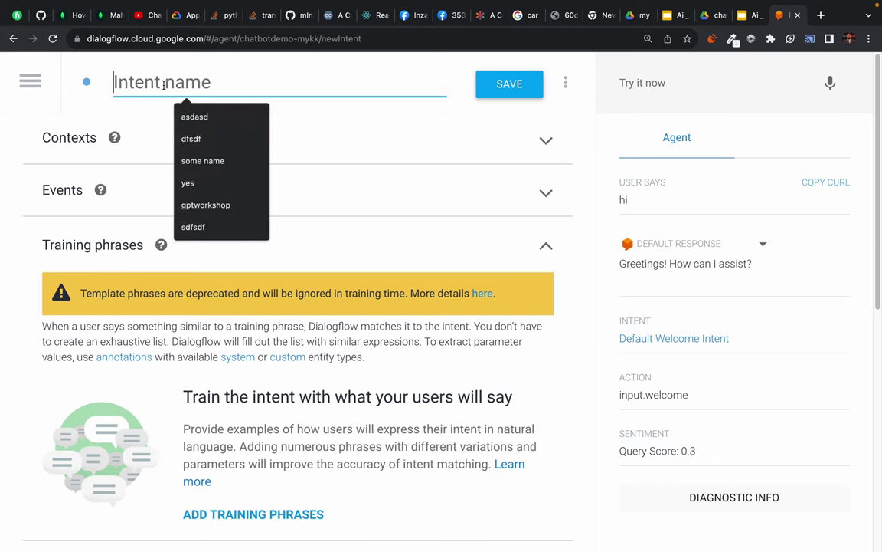
{"action": "type", "text": "order p"}
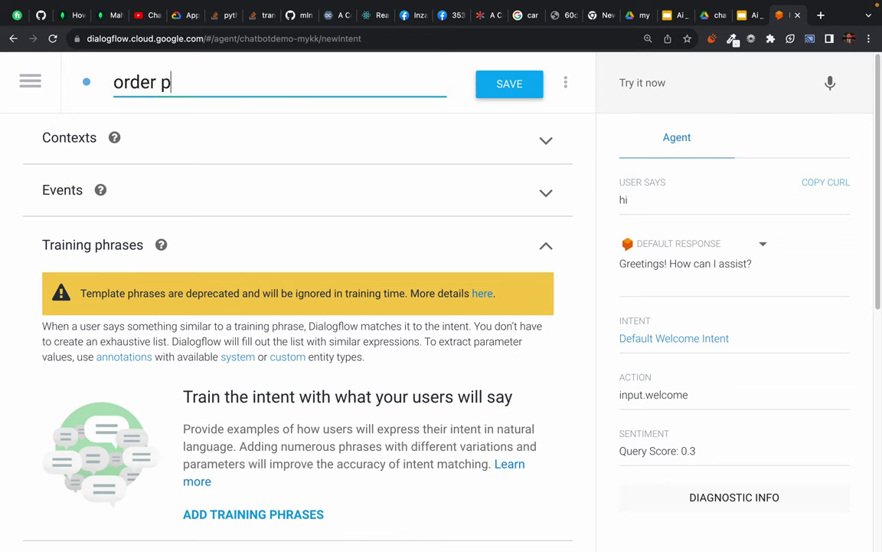
{"action": "type", "text": "izza"}
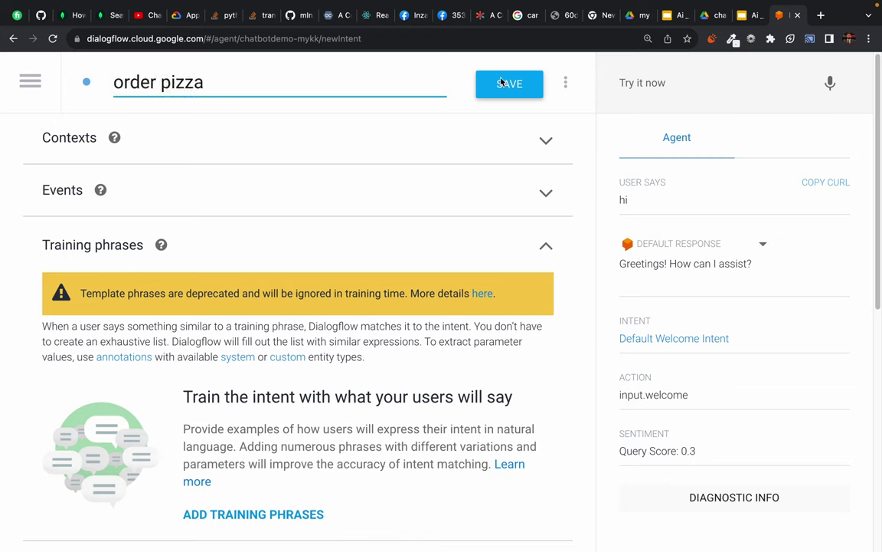
Add "order pizza" as the first training phrase of the order pizza intent
{"action": "scroll", "coordinate": [55, 211], "scroll_direction": "down", "scroll_amount": 3}
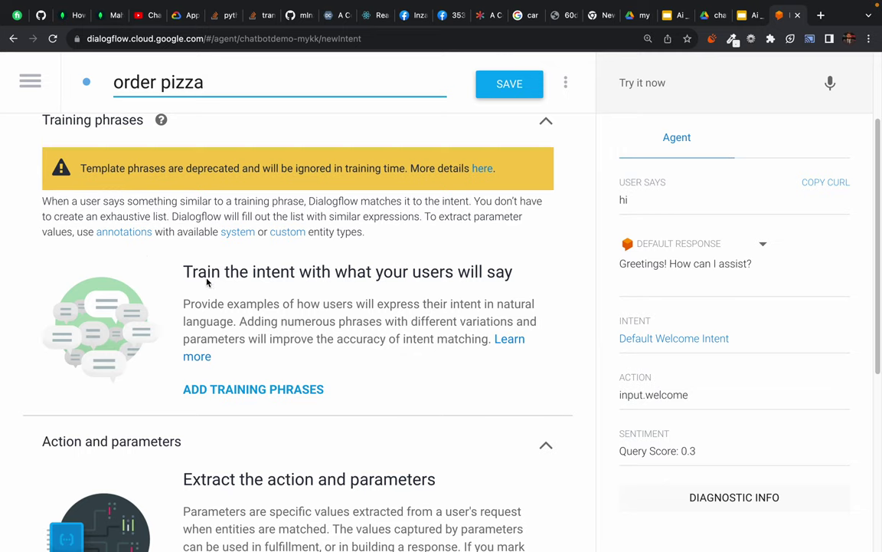
{"action": "scroll", "coordinate": [176, 314], "scroll_direction": "down", "scroll_amount": 5}
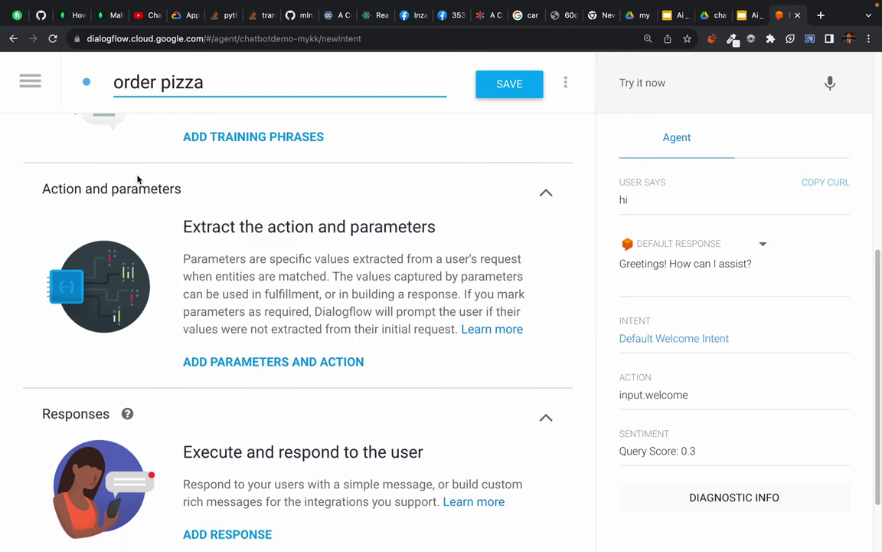
{"action": "scroll", "coordinate": [83, 189], "scroll_direction": "up", "scroll_amount": 5}
{"action": "scroll", "coordinate": [139, 179], "scroll_direction": "up", "scroll_amount": 2}
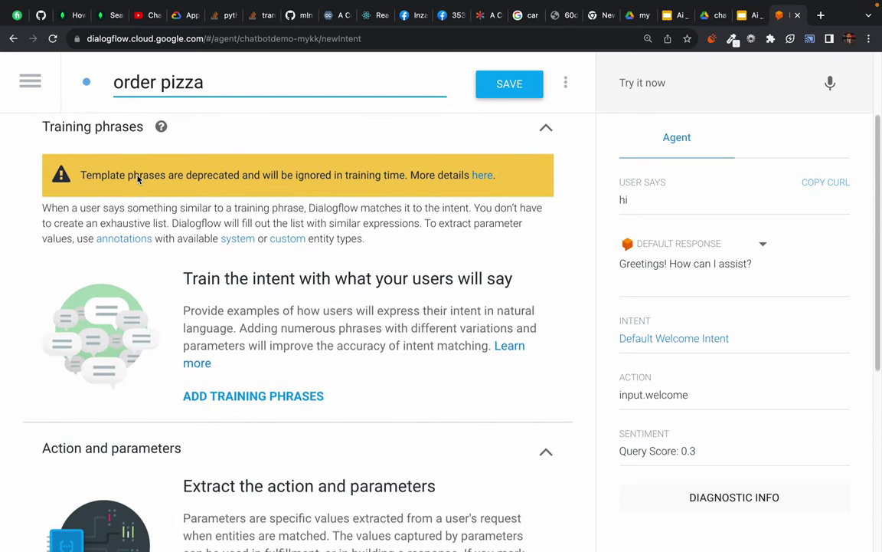
{"action": "left_click", "coordinate": [244, 408]}
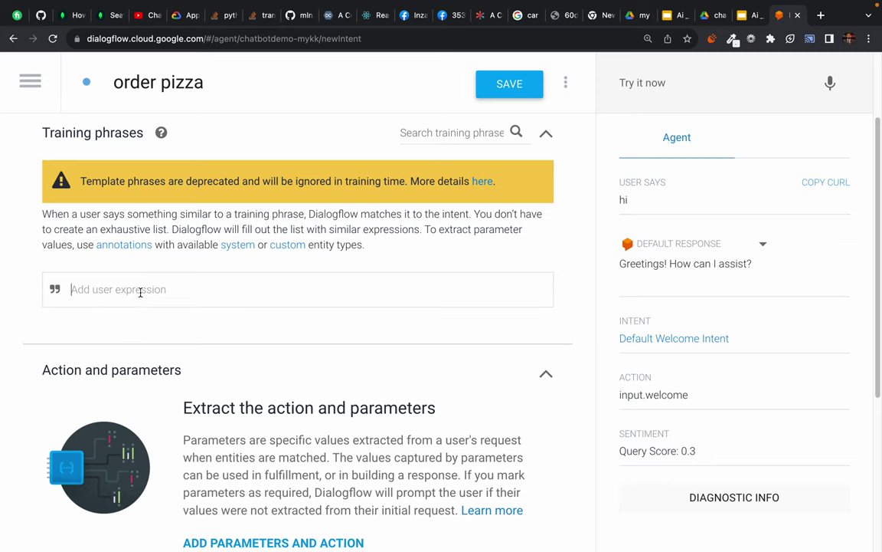
{"action": "type", "text": "orderr"}
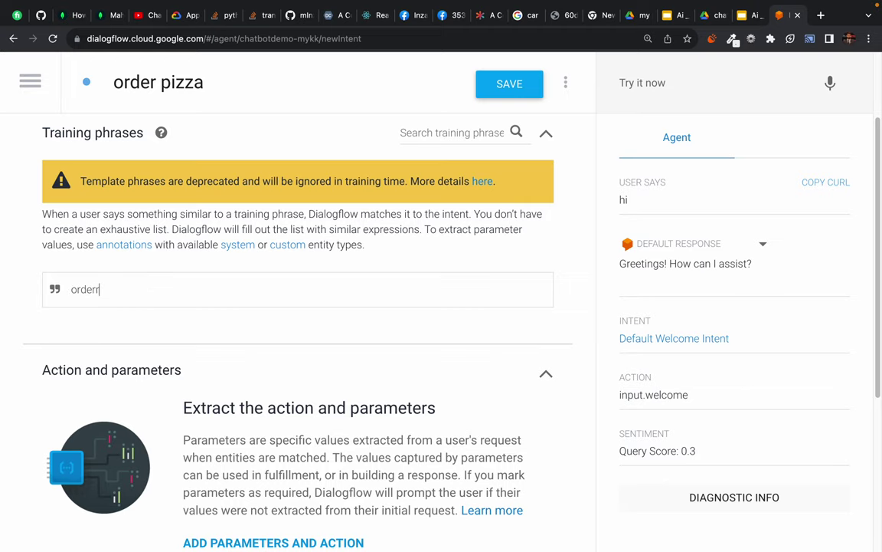
{"action": "type", "text": "pizza"}
{"action": "key", "text": "Return"}
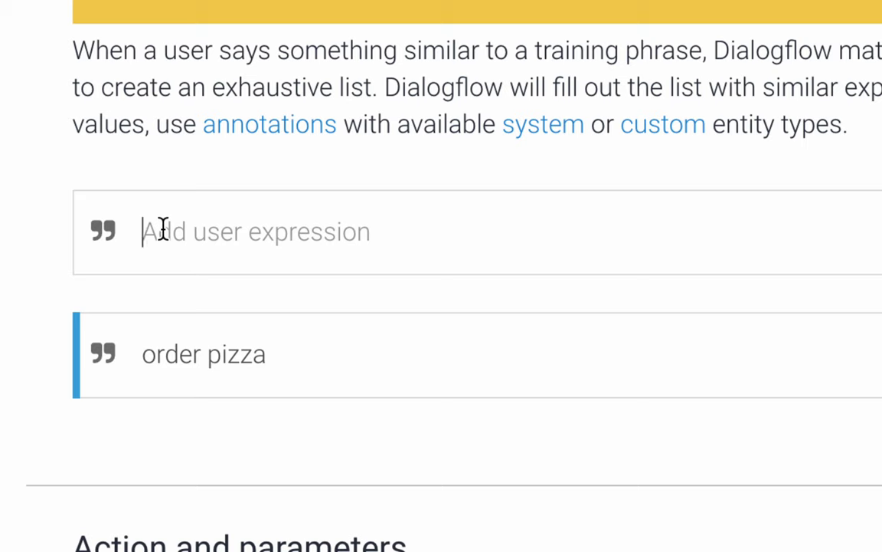
Add the training phrases "buy pizza", "give me pizza" and "I need pizza" to the intent
{"action": "type", "text": "buy pizza"}
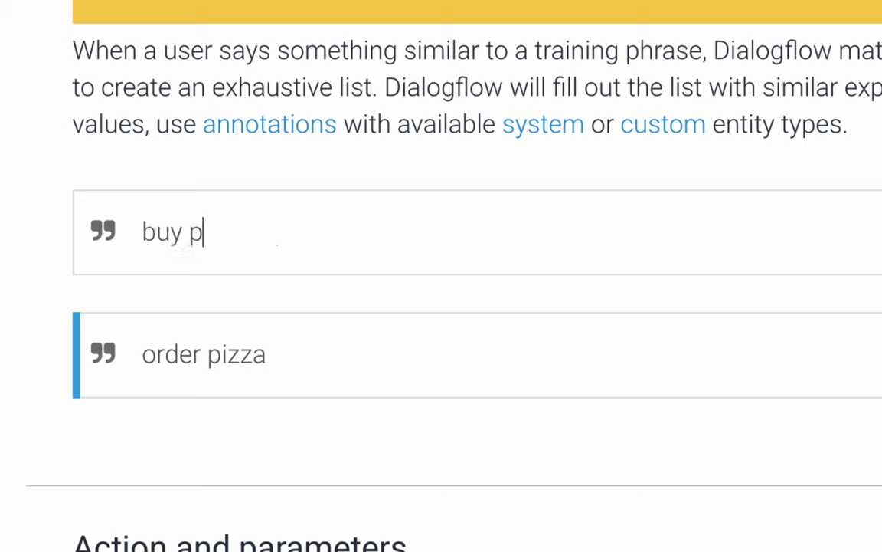
{"action": "key", "text": "Return"}
{"action": "type", "text": "give me pizza"}
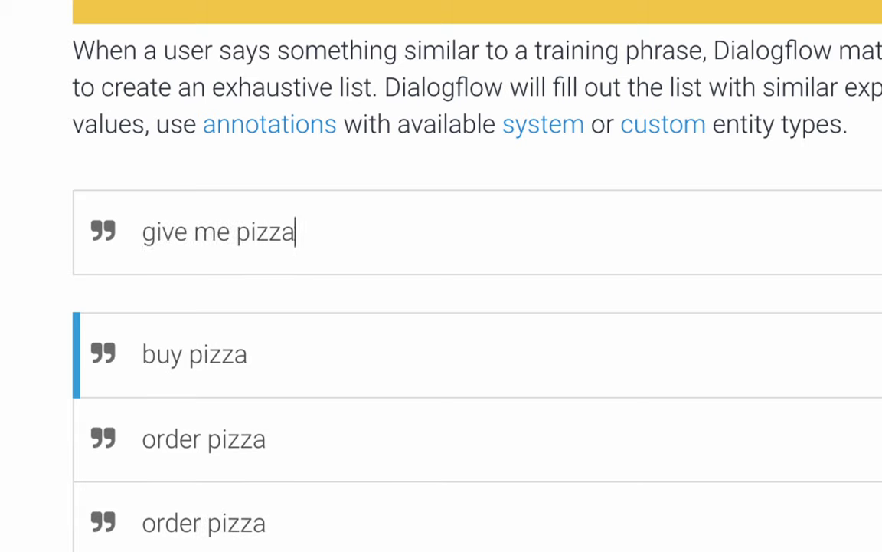
{"action": "key", "text": "Return"}
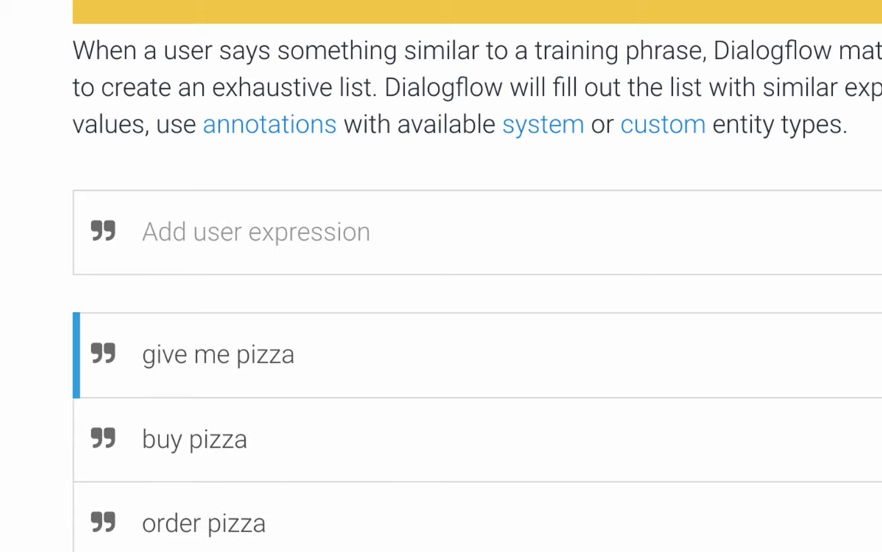
{"action": "type", "text": "I need pizza"}
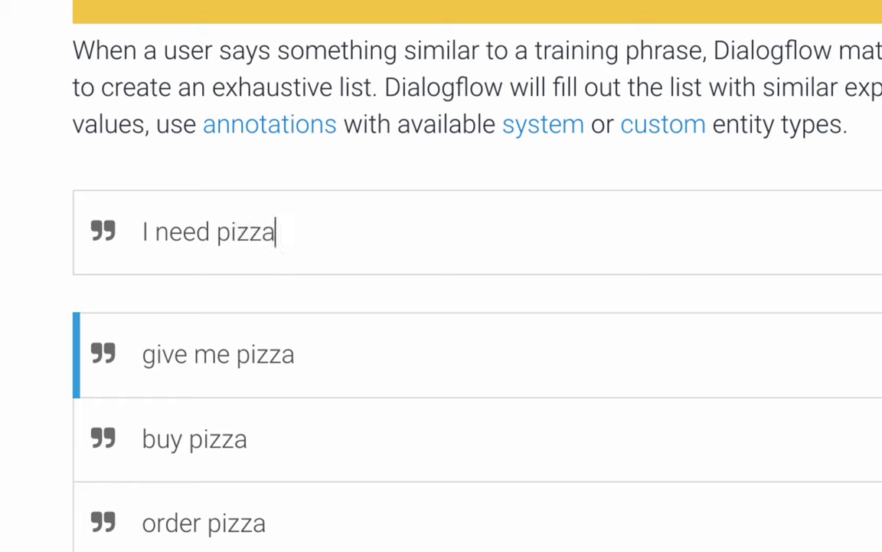
{"action": "key", "text": "Return"}
Add two more training phrases to the intent: "I want pizza" and "I am hungry"
{"action": "type", "text": "I"}
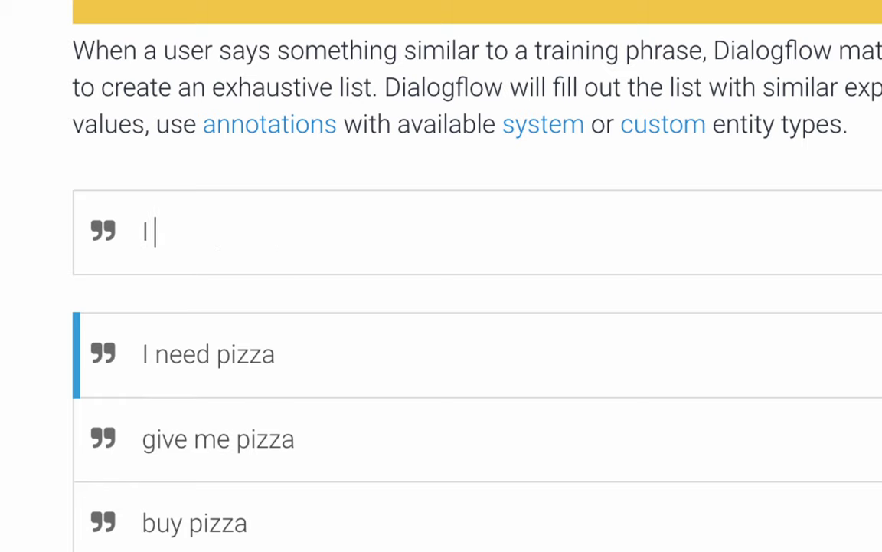
{"action": "type", "text": " want pizza"}
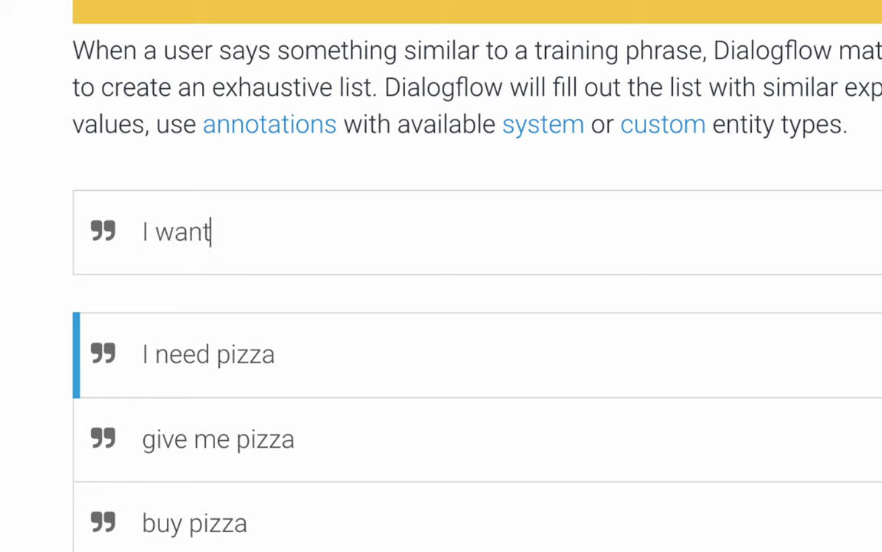
{"action": "key", "text": "Return"}
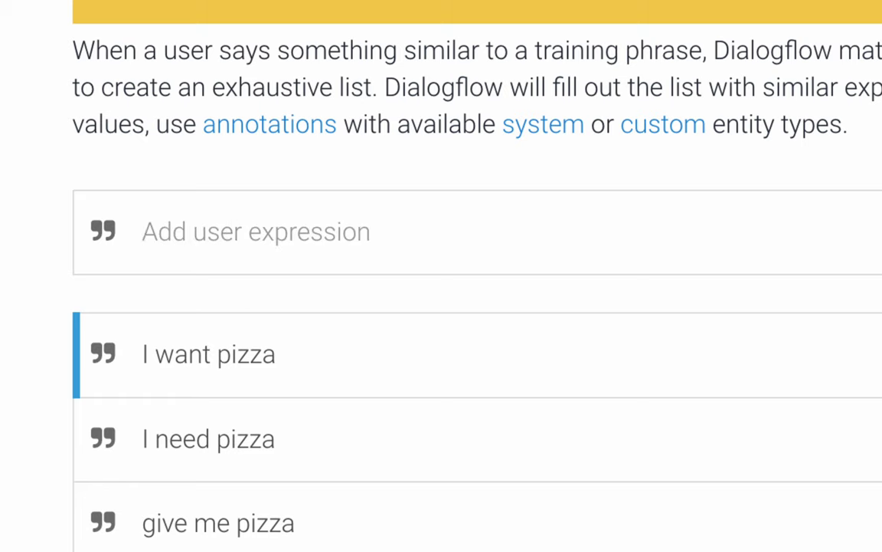
{"action": "type", "text": "I am hun"}
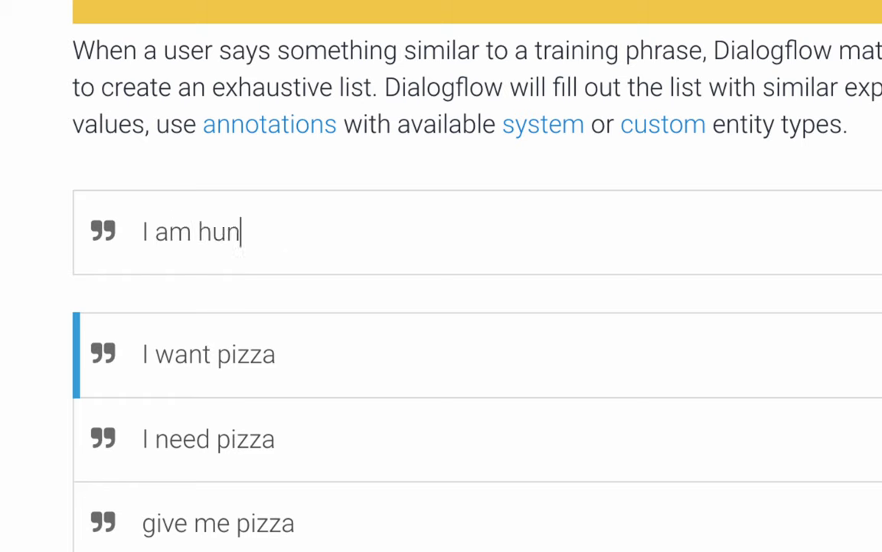
{"action": "type", "text": "gry"}
{"action": "key", "text": "Return"}
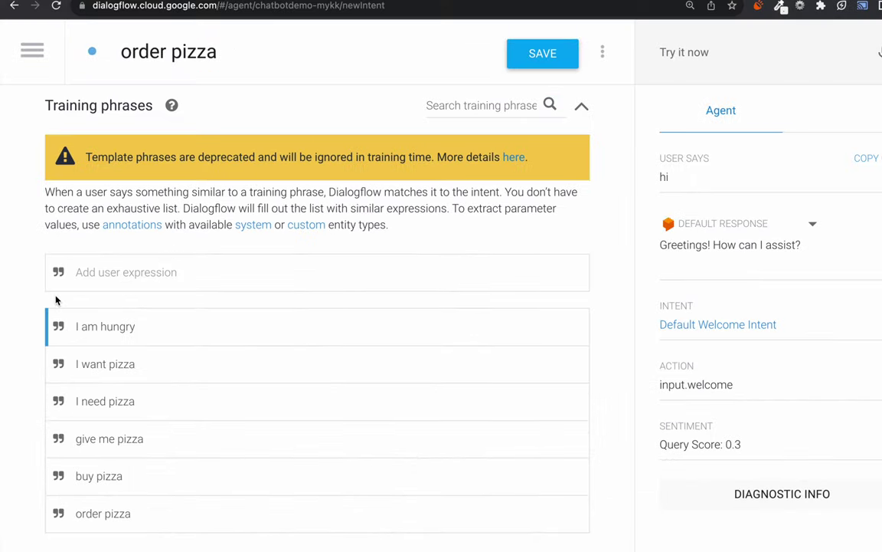
Add the text response "here is your pizza" to the default responses of the order pizza intent
{"action": "scroll", "coordinate": [39, 265], "scroll_direction": "down", "scroll_amount": 3}
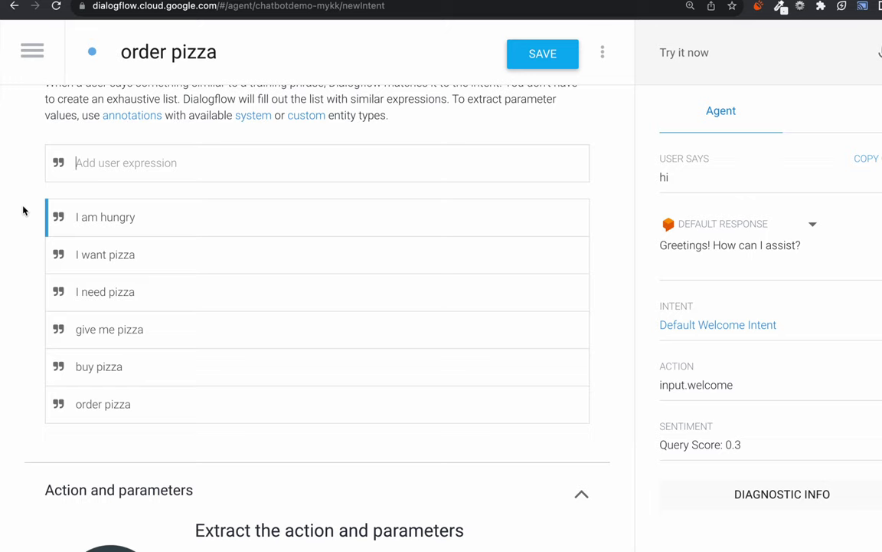
{"action": "scroll", "coordinate": [183, 260], "scroll_direction": "down", "scroll_amount": 4}
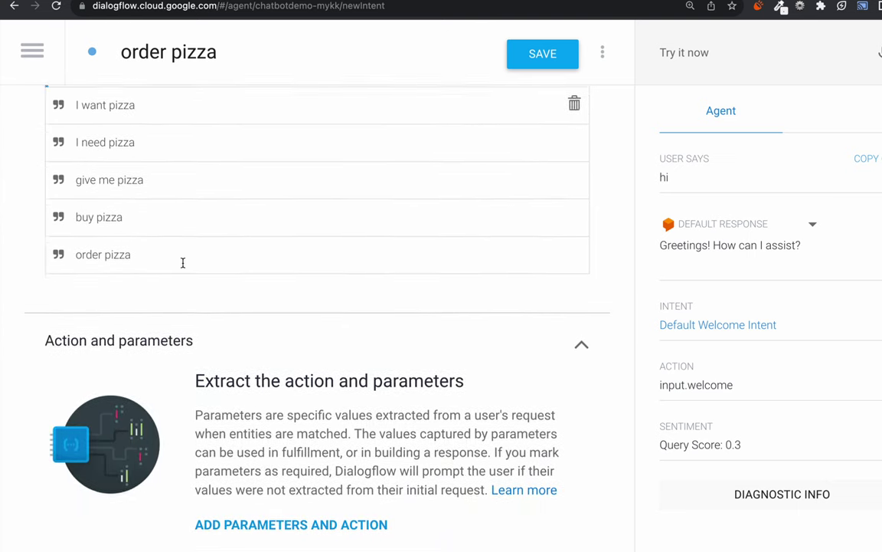
{"action": "scroll", "coordinate": [182, 263], "scroll_direction": "down", "scroll_amount": 5}
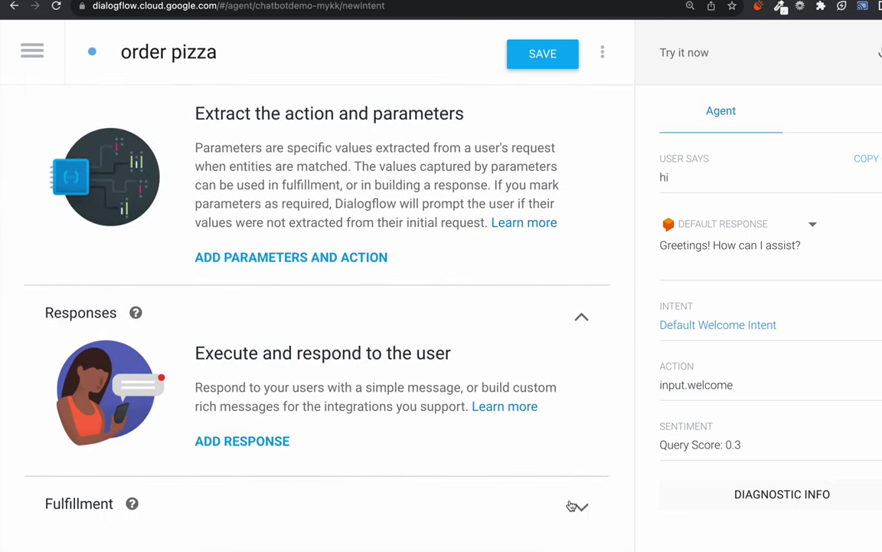
{"action": "left_click_drag", "start_coordinate": [43, 312], "coordinate": [113, 313]}
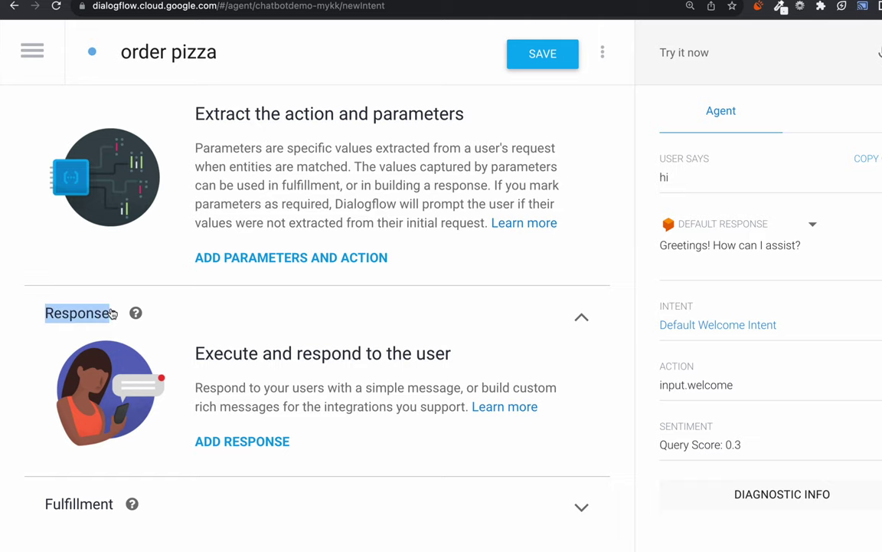
{"action": "left_click", "coordinate": [251, 440]}
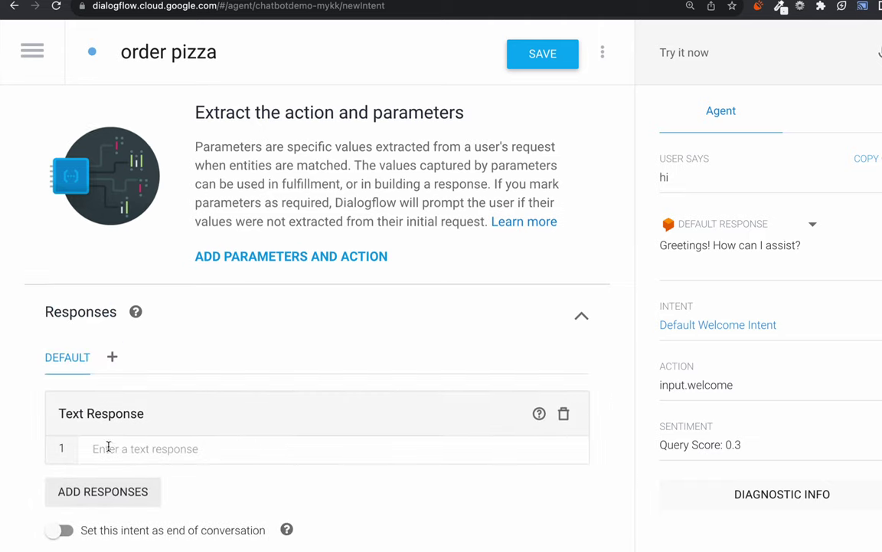
{"action": "scroll", "coordinate": [108, 447], "scroll_direction": "down", "scroll_amount": 2}
{"action": "left_click", "coordinate": [114, 337]}
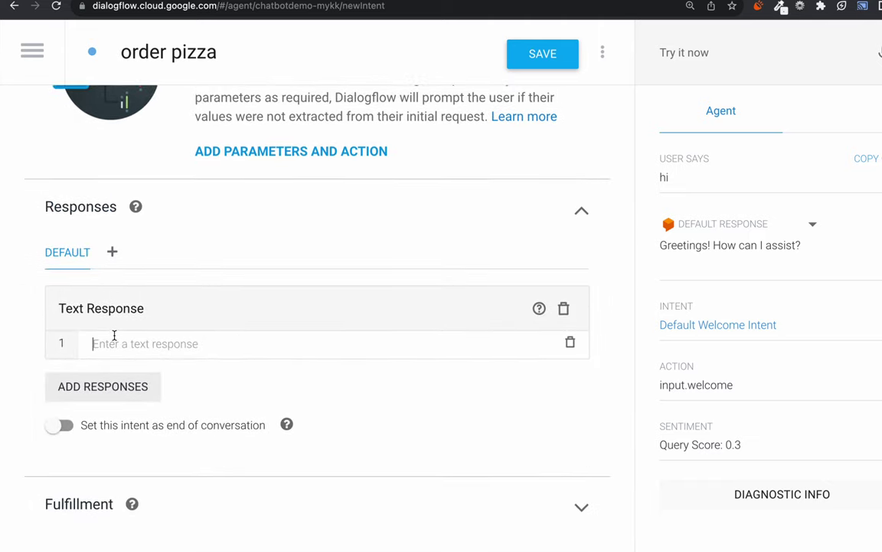
{"action": "type", "text": "here is"}
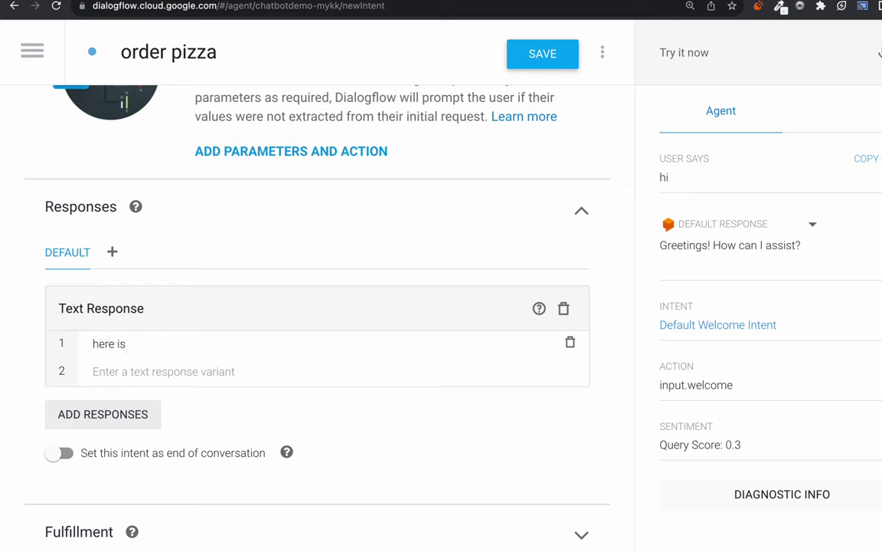
{"action": "type", "text": " your pizza"}
{"action": "left_click", "coordinate": [93, 371]}
Save the order pizza intent with its training phrases and text response
{"action": "left_click", "coordinate": [515, 52]}
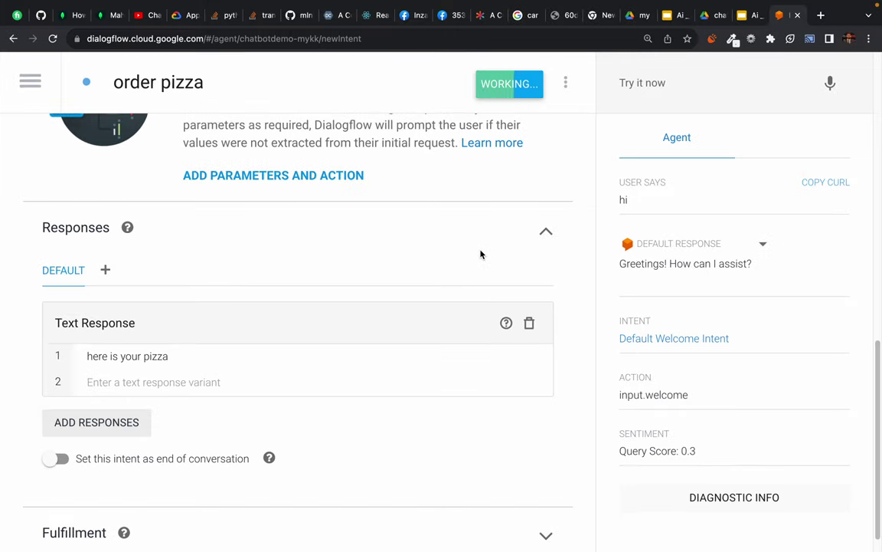
{"action": "left_click", "coordinate": [28, 85]}
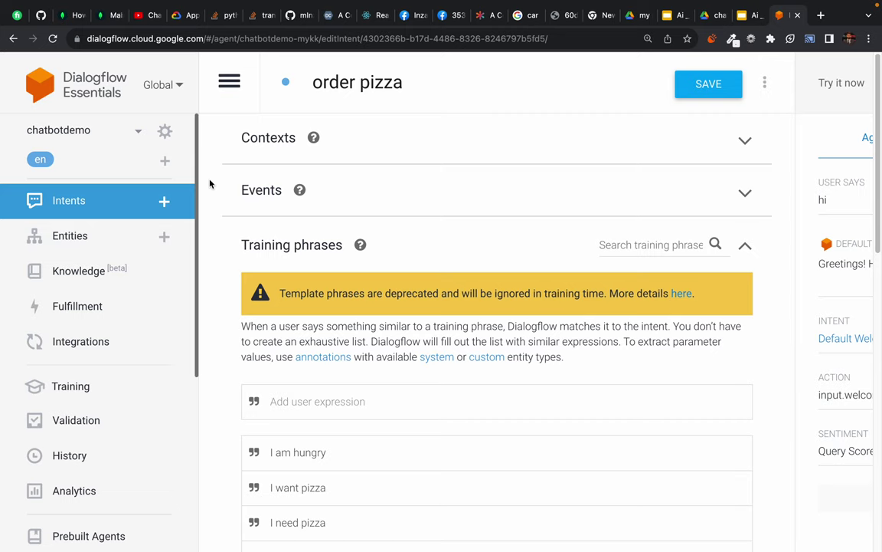
{"action": "left_click", "coordinate": [167, 132]}
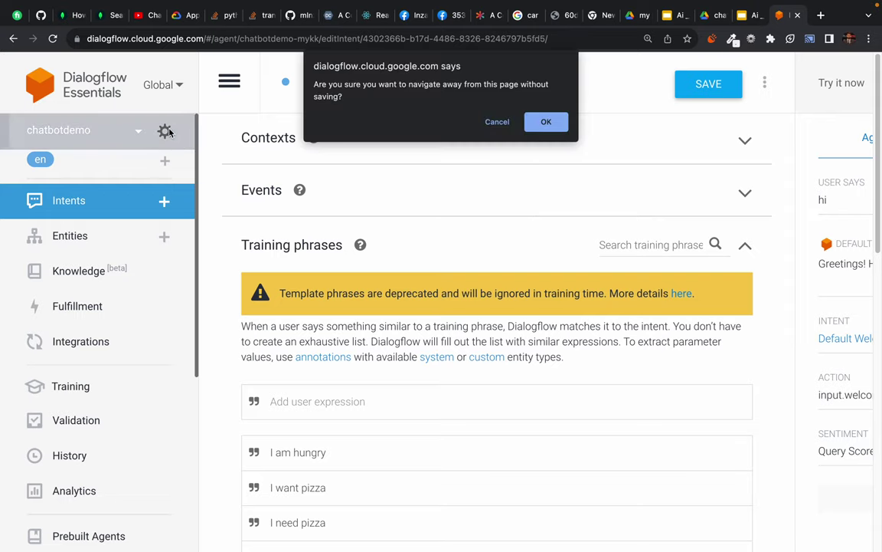
{"action": "left_click", "coordinate": [546, 123]}
{"action": "left_click", "coordinate": [513, 83]}
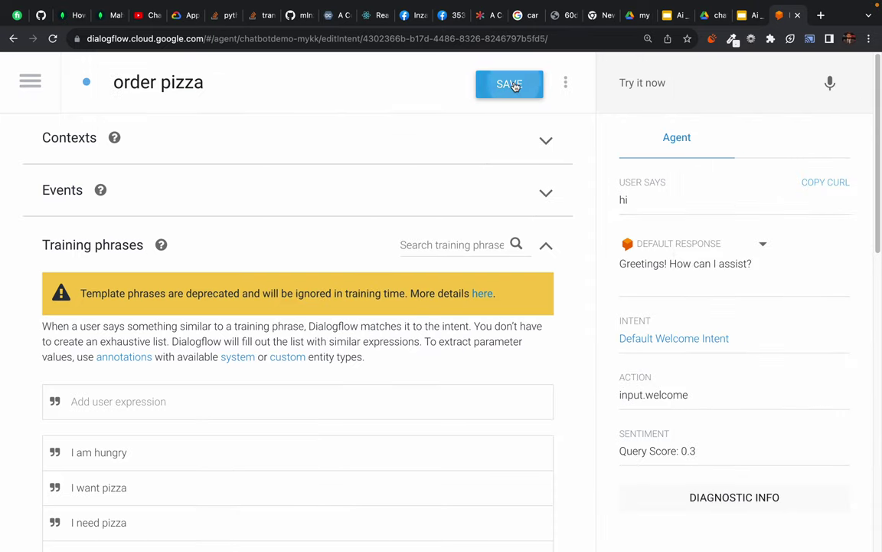
Disable automatic re-training in the chatbotdemo agent's ML settings, save the change and train the agent manually
{"action": "left_click", "coordinate": [32, 84]}
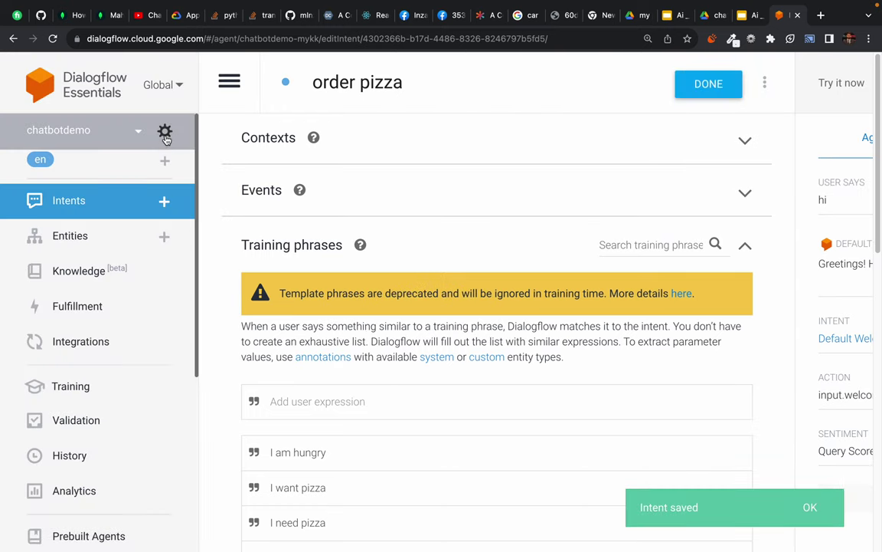
{"action": "left_click", "coordinate": [165, 132]}
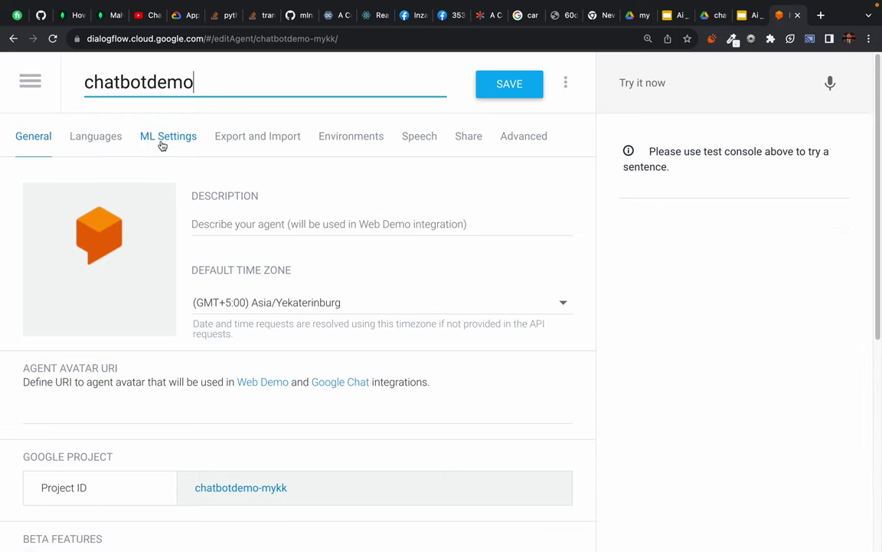
{"action": "left_click", "coordinate": [154, 142]}
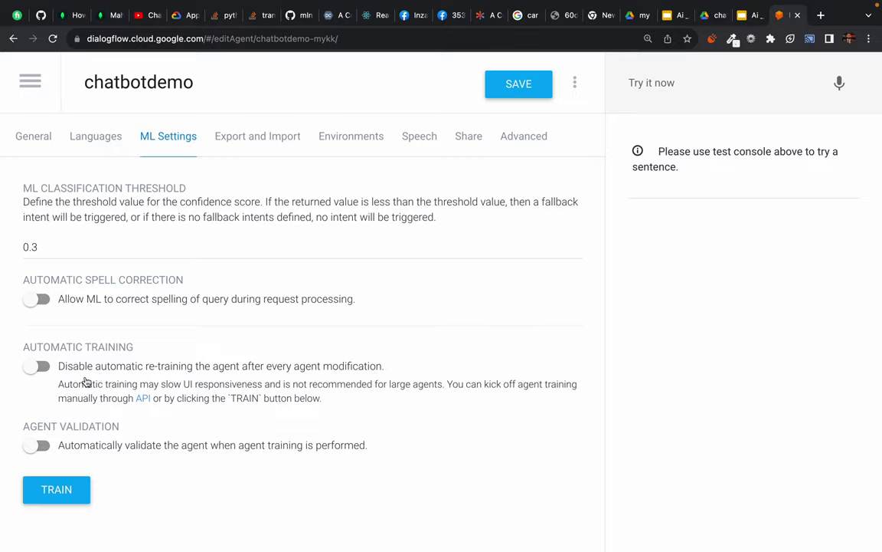
{"action": "scroll", "coordinate": [33, 364], "scroll_direction": "down", "scroll_amount": 1}
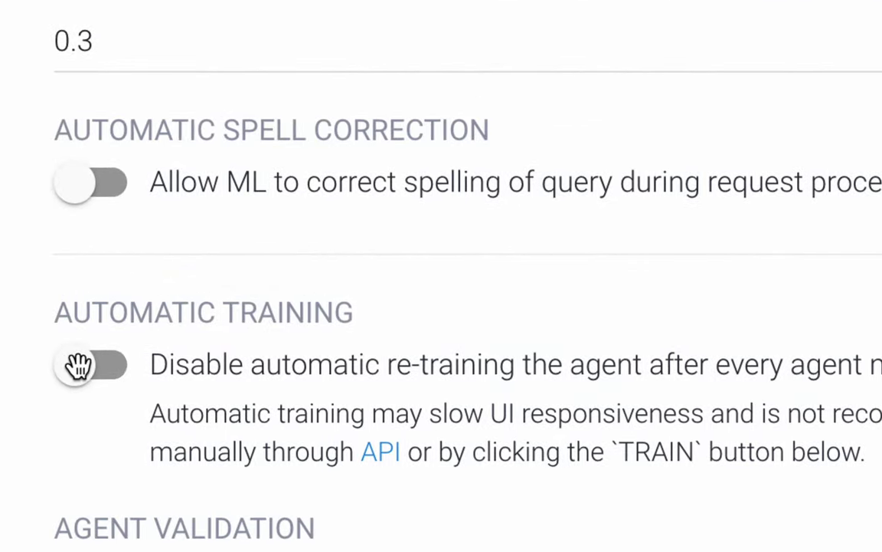
{"action": "left_click", "coordinate": [78, 364]}
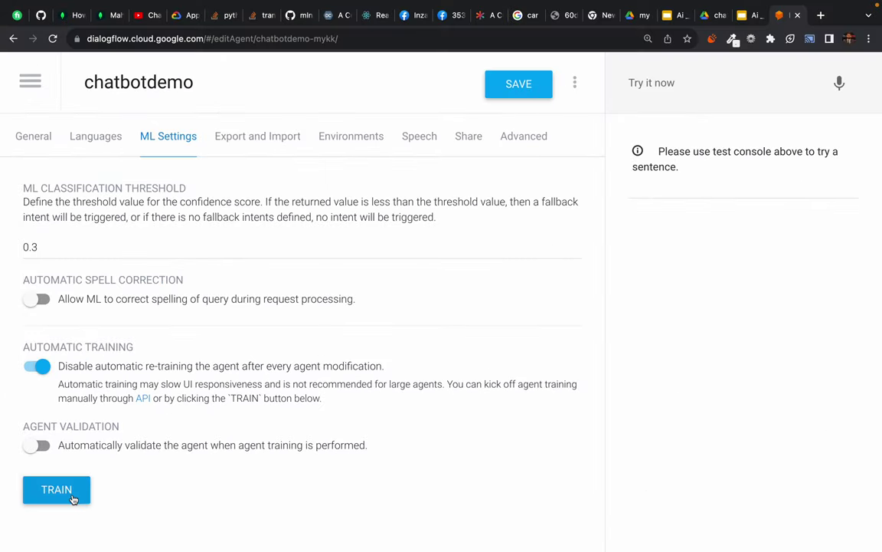
{"action": "left_click", "coordinate": [512, 85]}
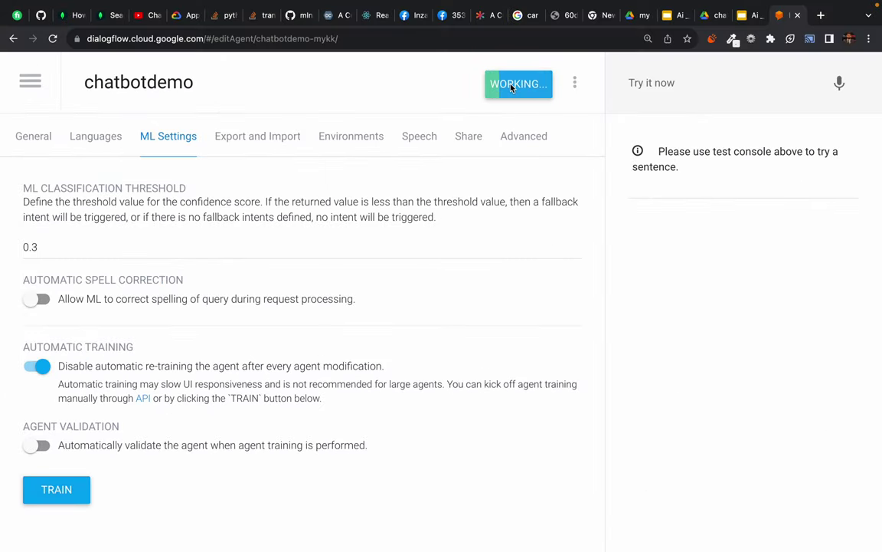
{"action": "left_click", "coordinate": [60, 497]}
Return to the agent's intents list and test the agent with the message "hi", checking its reply
{"action": "left_click", "coordinate": [31, 84]}
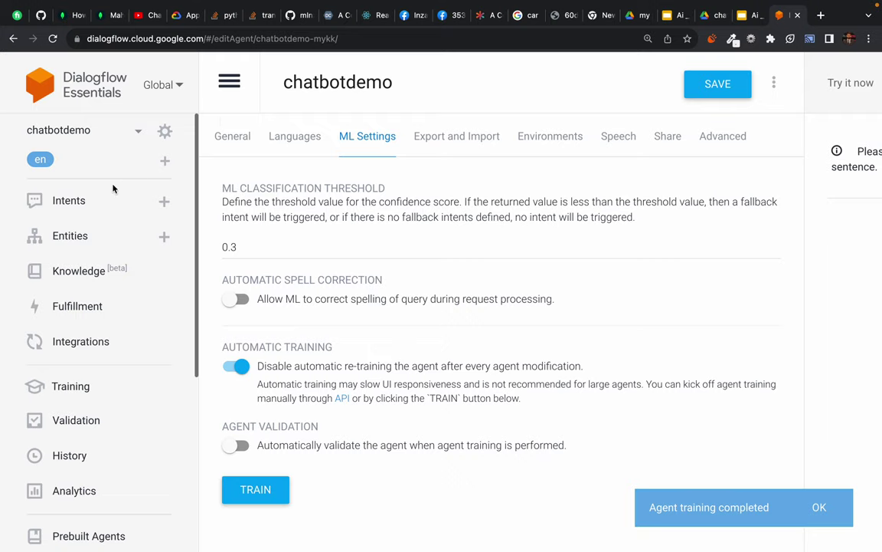
{"action": "left_click", "coordinate": [75, 203]}
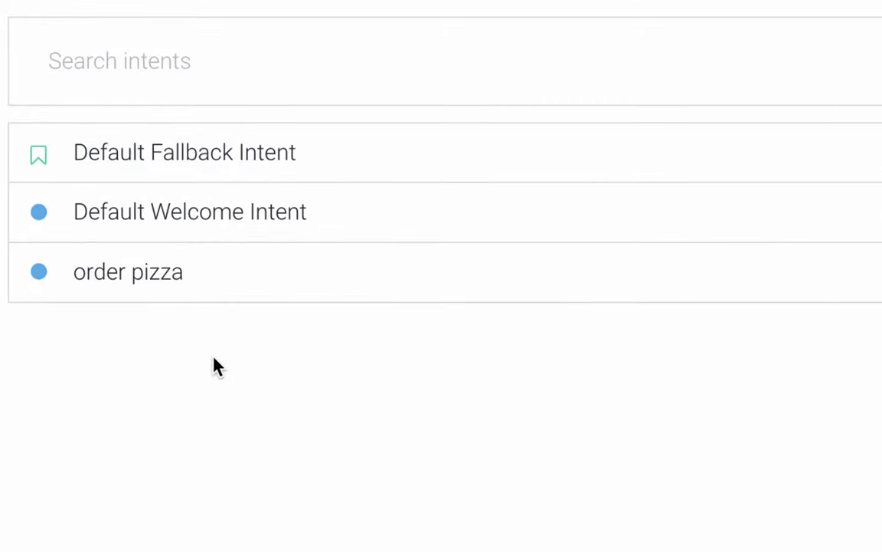
{"action": "left_click", "coordinate": [652, 84]}
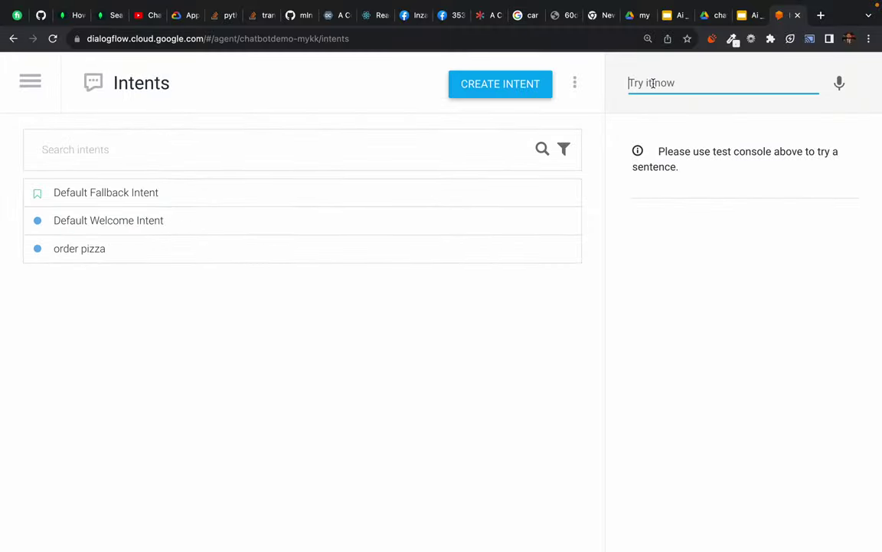
{"action": "type", "text": "hi"}
{"action": "key", "text": "Return"}
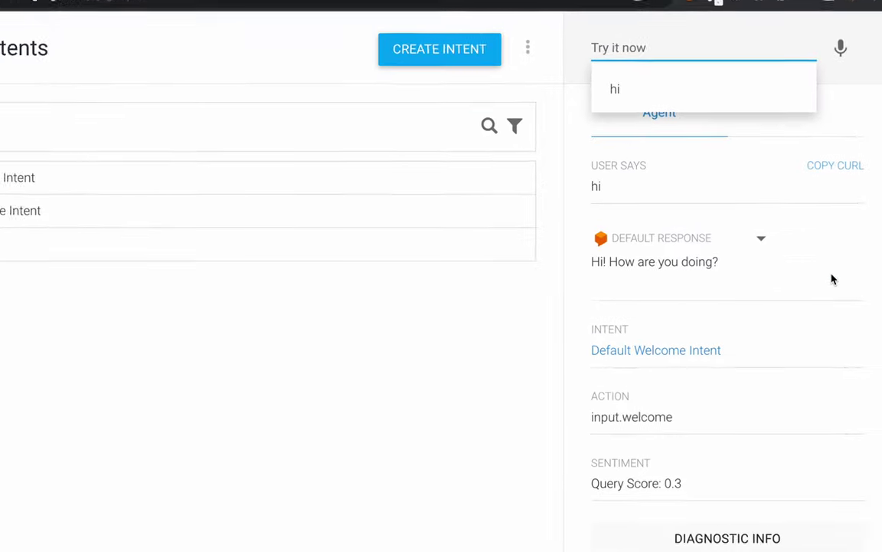
{"action": "left_click_drag", "start_coordinate": [490, 250], "coordinate": [668, 256]}
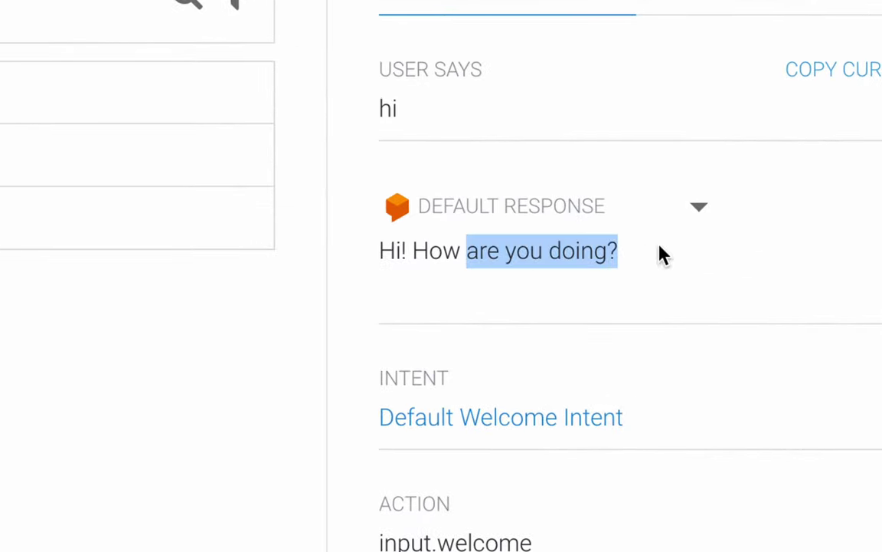
{"action": "left_click", "coordinate": [619, 243]}
Test the order pizza intent by sending the agent "I am doing fine, give me a pizza"
{"action": "left_click", "coordinate": [689, 84]}
{"action": "type", "text": "I"}
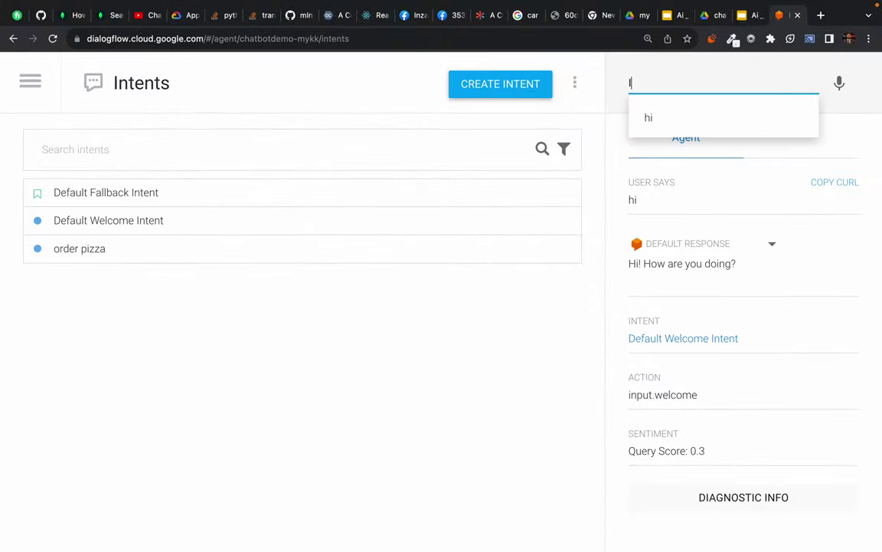
{"action": "type", "text": " am doing fin"}
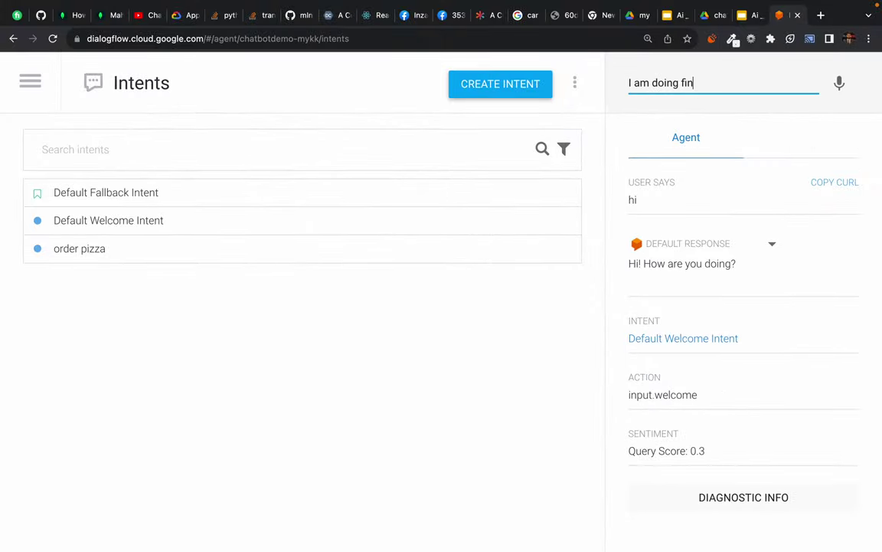
{"action": "type", "text": "e, give me a pizza"}
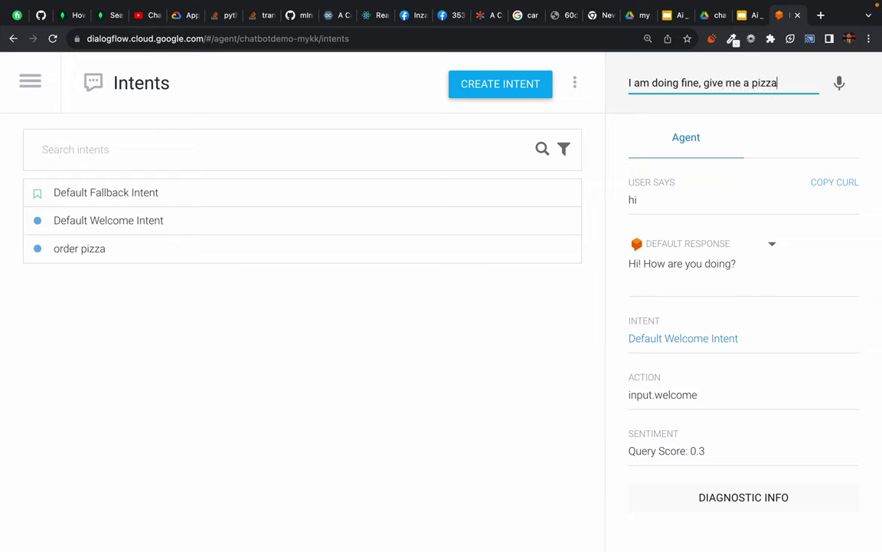
{"action": "key", "text": "Return"}
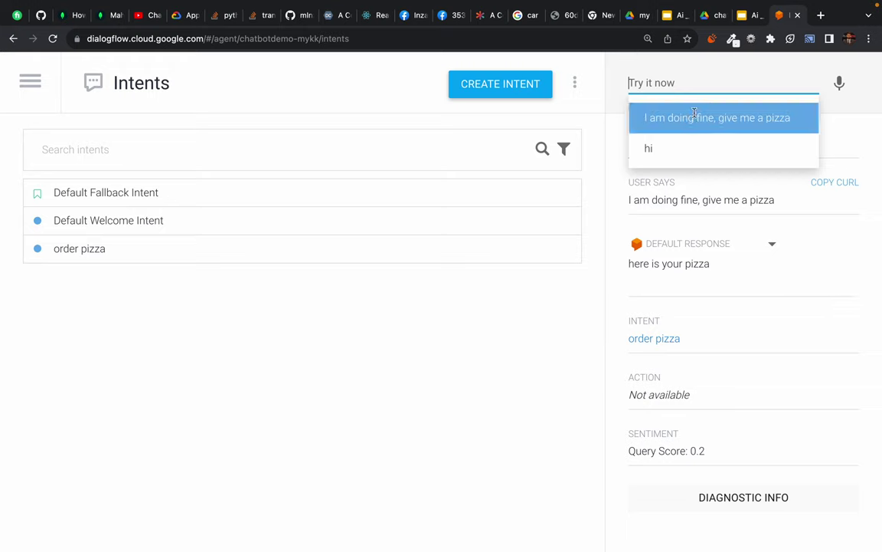
Test an unhandled request by sending the agent "I have a complaint" and read its default response
{"action": "left_click", "coordinate": [622, 82]}
{"action": "left_click", "coordinate": [635, 82]}
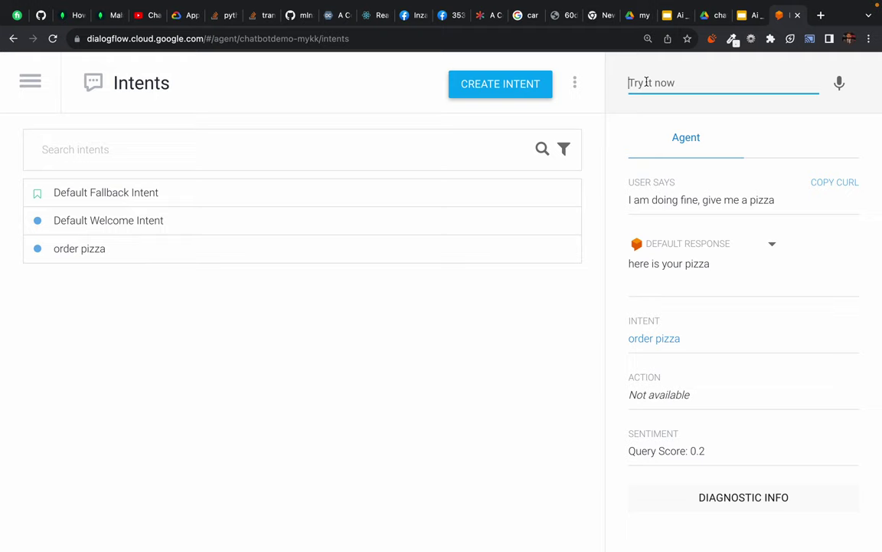
{"action": "type", "text": "I have a complain"}
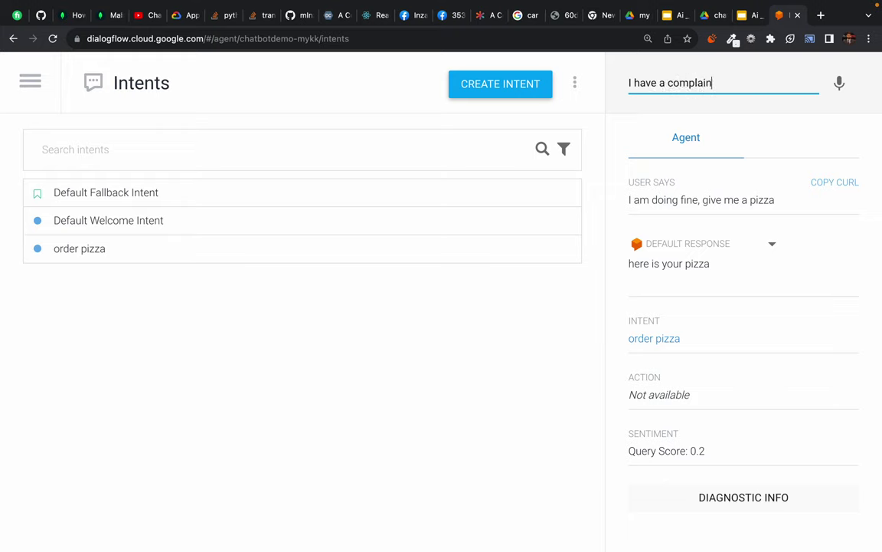
{"action": "type", "text": "t"}
{"action": "key", "text": "Return"}
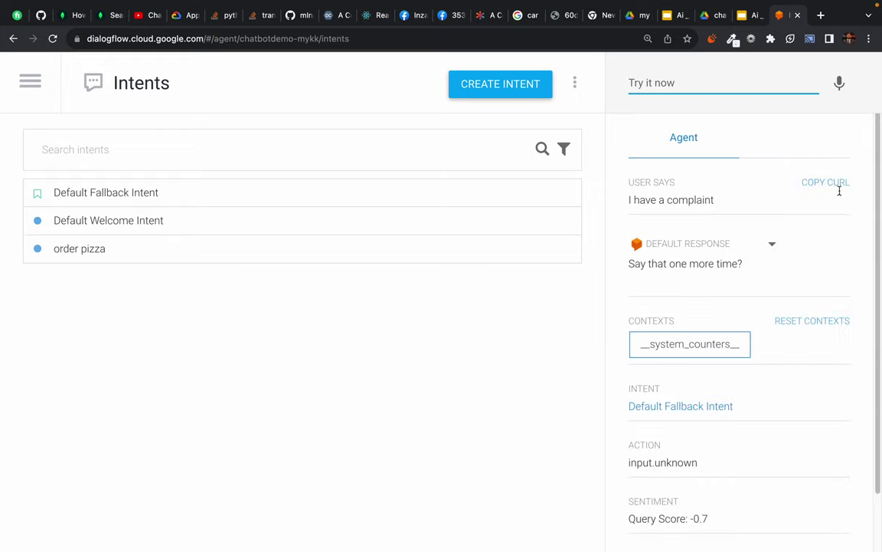
{"action": "left_click_drag", "start_coordinate": [647, 263], "coordinate": [697, 265]}
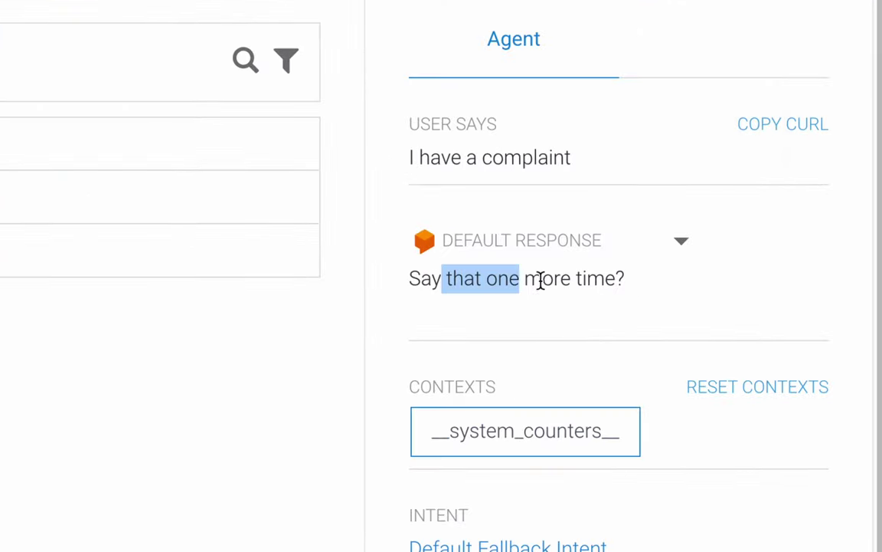
{"action": "left_click", "coordinate": [540, 280]}
{"action": "triple_click", "coordinate": [567, 277]}
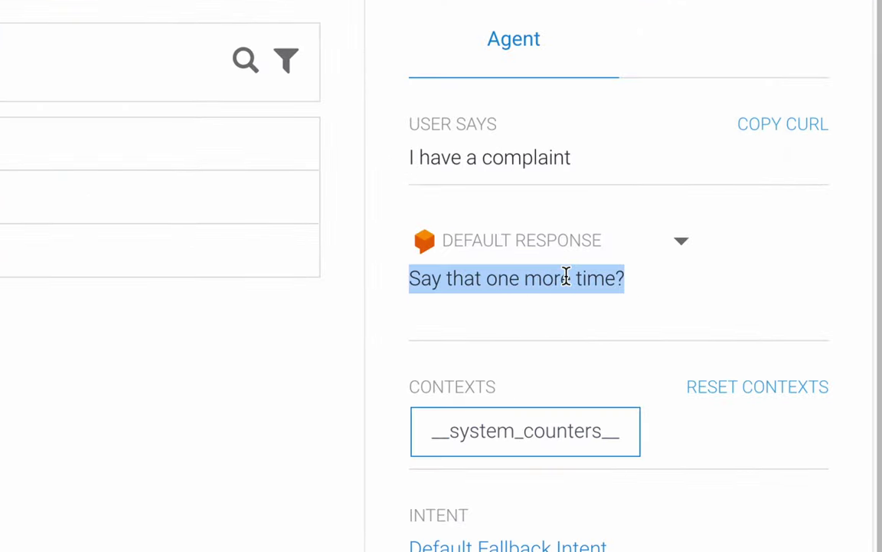
{"action": "left_click", "coordinate": [558, 276]}
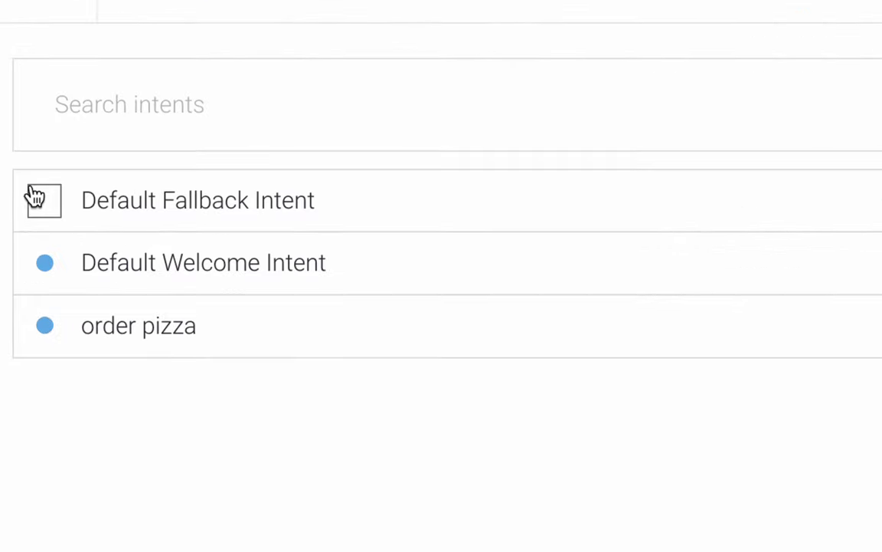
Open the Default Fallback Intent and examine its list of text responses
{"action": "left_click", "coordinate": [165, 215]}
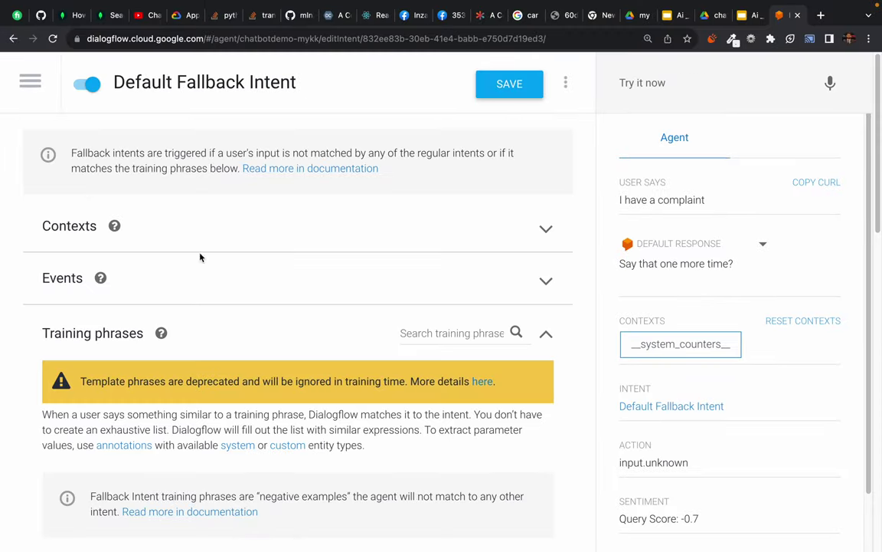
{"action": "scroll", "coordinate": [177, 414], "scroll_direction": "down", "scroll_amount": 8}
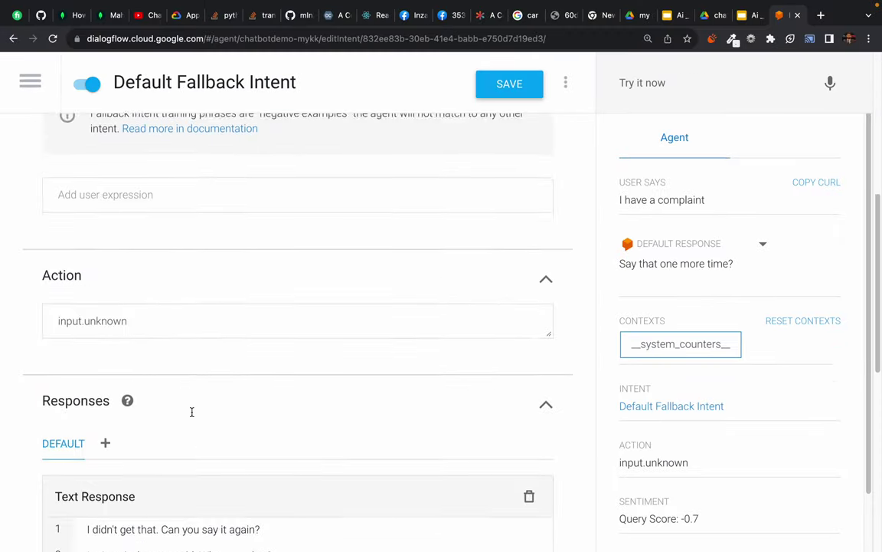
{"action": "left_click_drag", "start_coordinate": [27, 237], "coordinate": [252, 498]}
{"action": "left_click", "coordinate": [19, 349]}
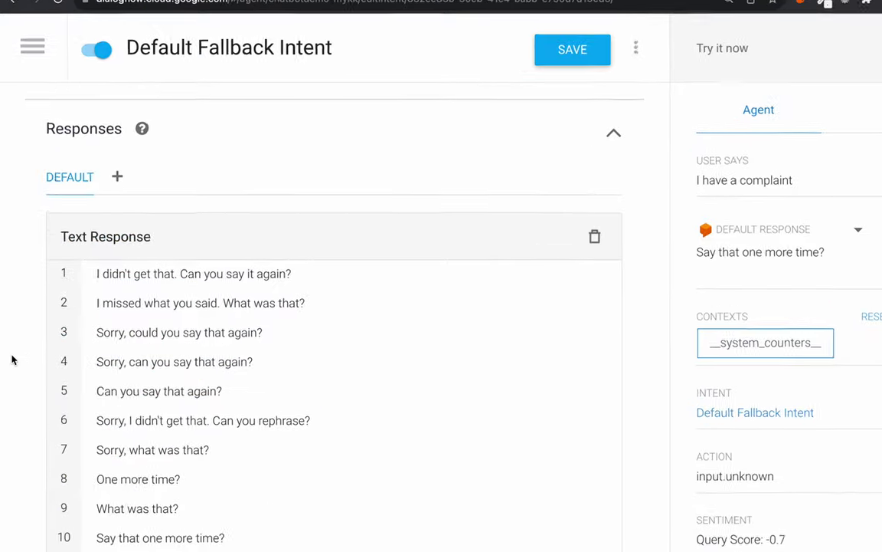
Read through the rest of the fallback text responses, down to the last variant in the list
{"action": "scroll", "coordinate": [15, 364], "scroll_direction": "down", "scroll_amount": 2}
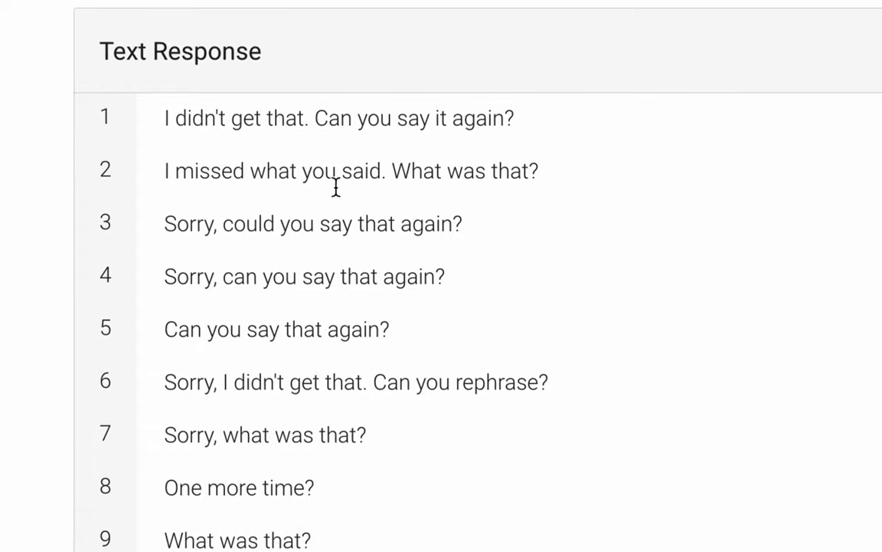
{"action": "scroll", "coordinate": [242, 425], "scroll_direction": "down", "scroll_amount": 5}
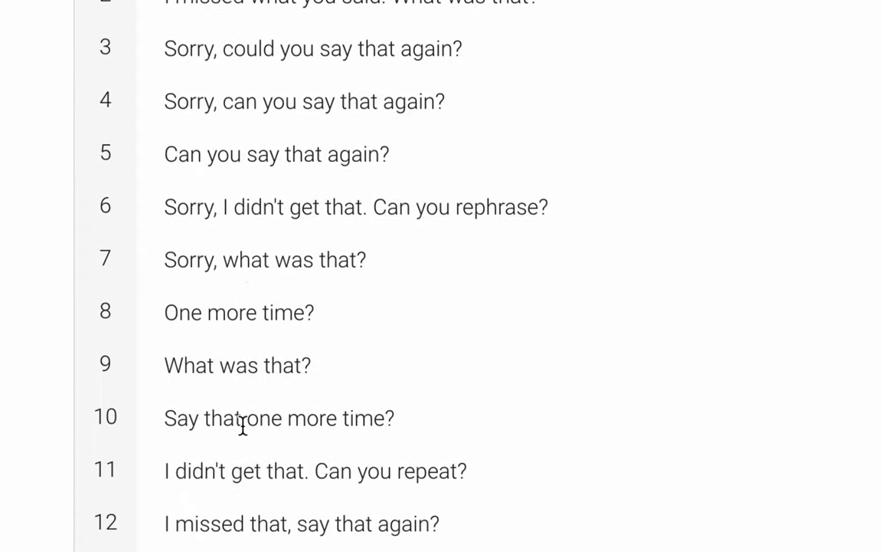
{"action": "left_click", "coordinate": [228, 368]}
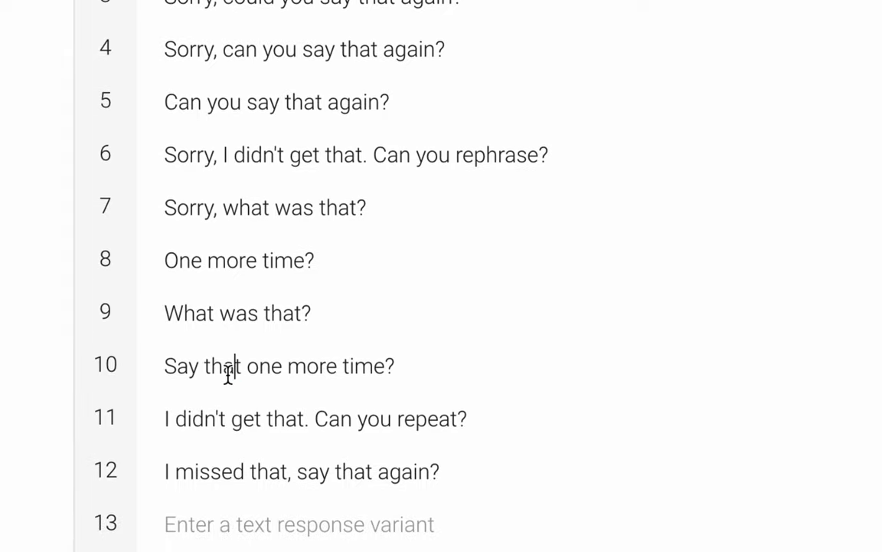
{"action": "key", "text": "ctrl+a"}
{"action": "left_click", "coordinate": [55, 297]}
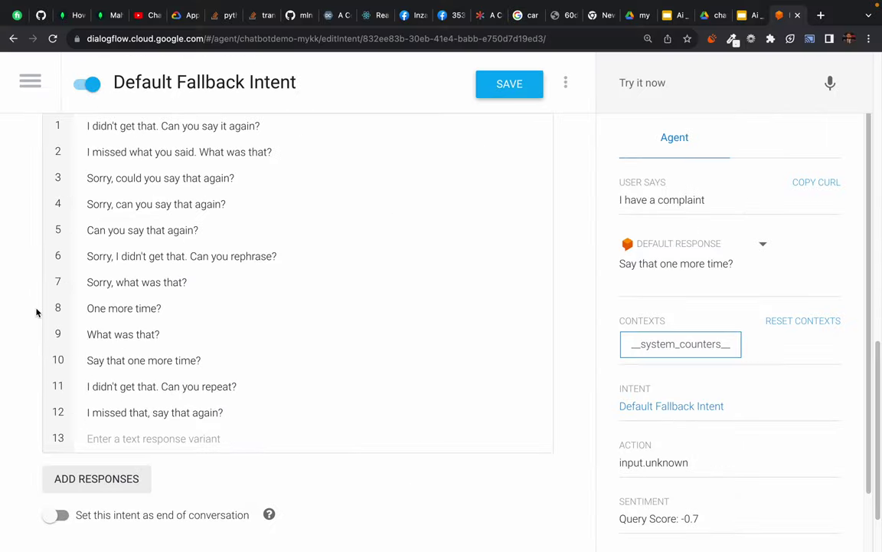
{"action": "scroll", "coordinate": [153, 408], "scroll_direction": "up", "scroll_amount": 10}
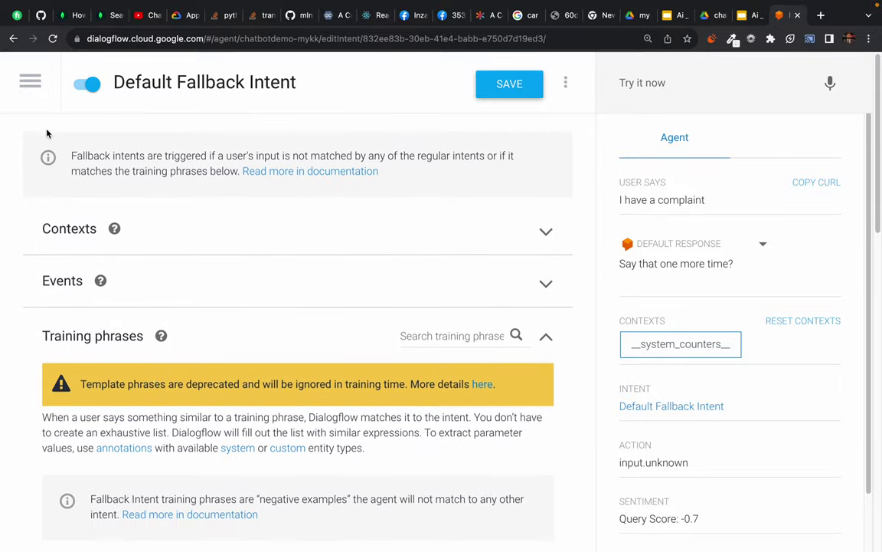
Return to the agent's intents list and create a new intent named "complain"
{"action": "left_click", "coordinate": [29, 81]}
{"action": "left_click", "coordinate": [85, 200]}
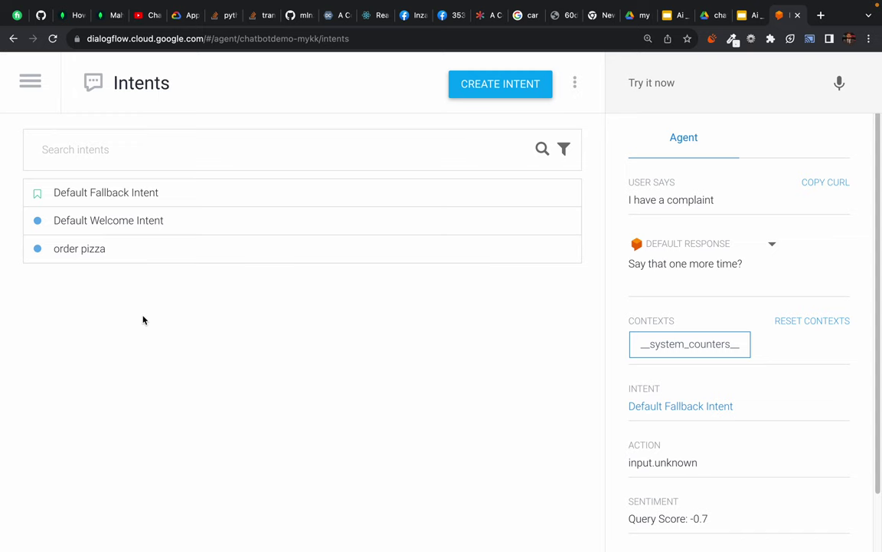
{"action": "left_click", "coordinate": [494, 92]}
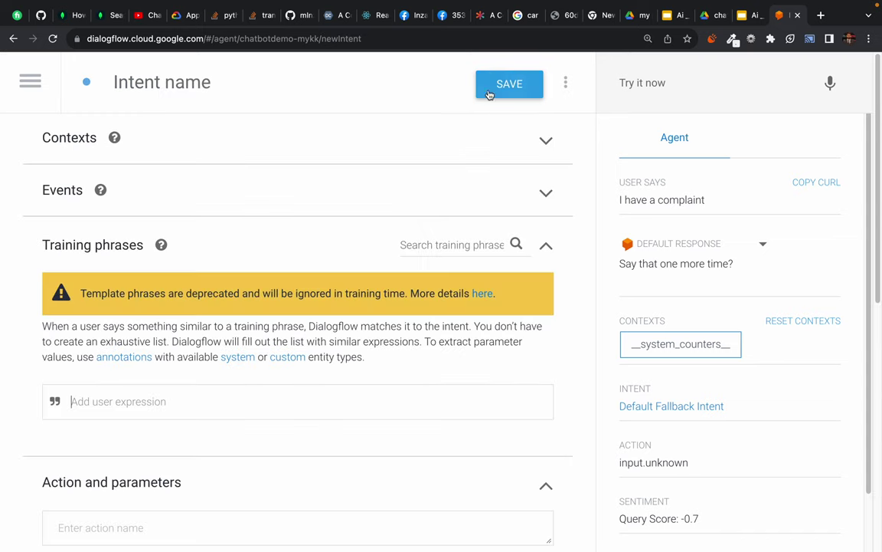
{"action": "left_click", "coordinate": [190, 87]}
{"action": "type", "text": "co"}
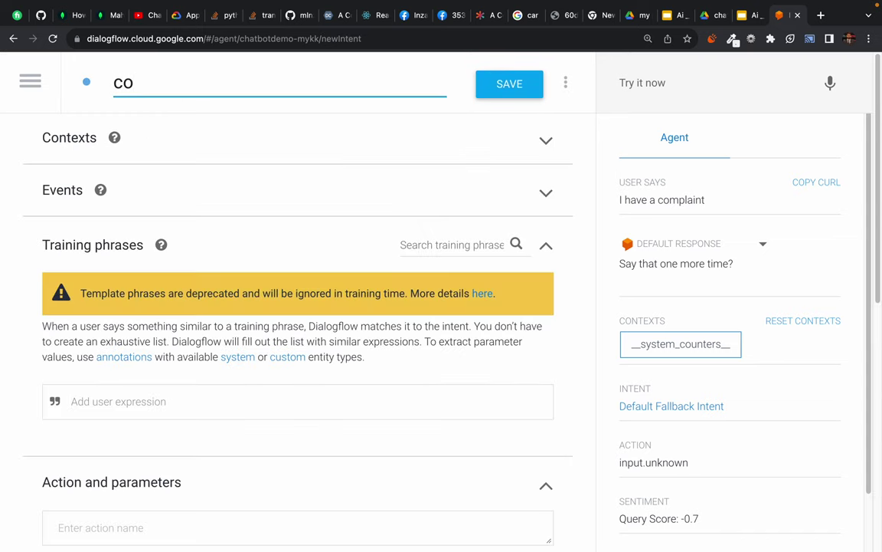
{"action": "type", "text": "mplain"}
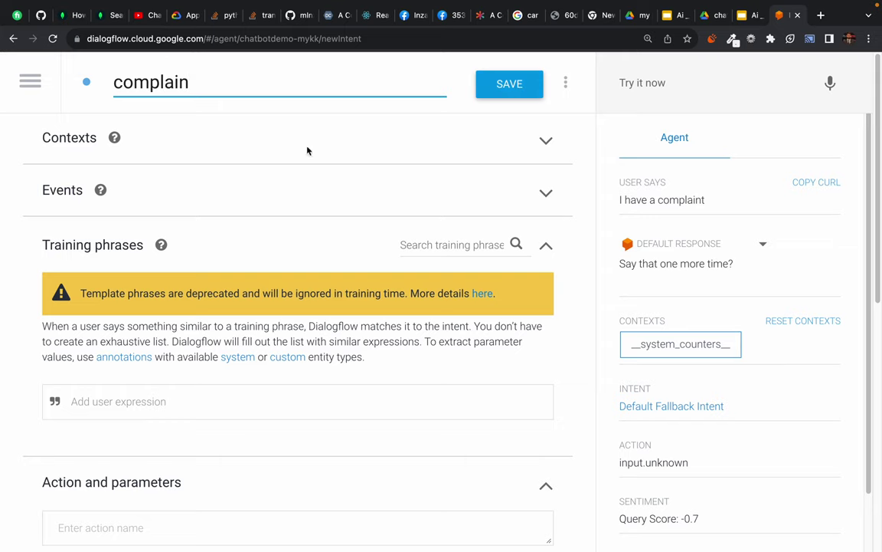
Add the training phrase "I have a complain" to the complain intent
{"action": "scroll", "coordinate": [96, 266], "scroll_direction": "down", "scroll_amount": 2}
{"action": "left_click", "coordinate": [118, 242]}
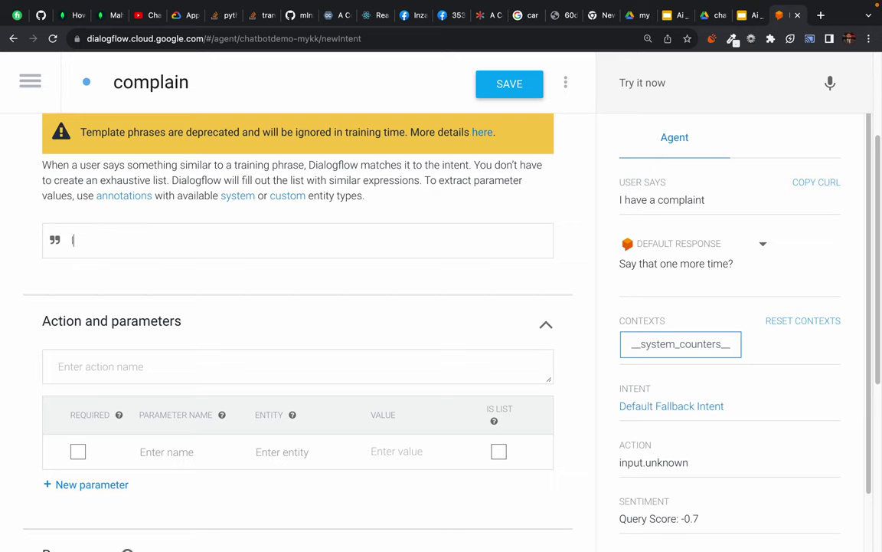
{"action": "type", "text": "I have a complain"}
{"action": "key", "text": "Return"}
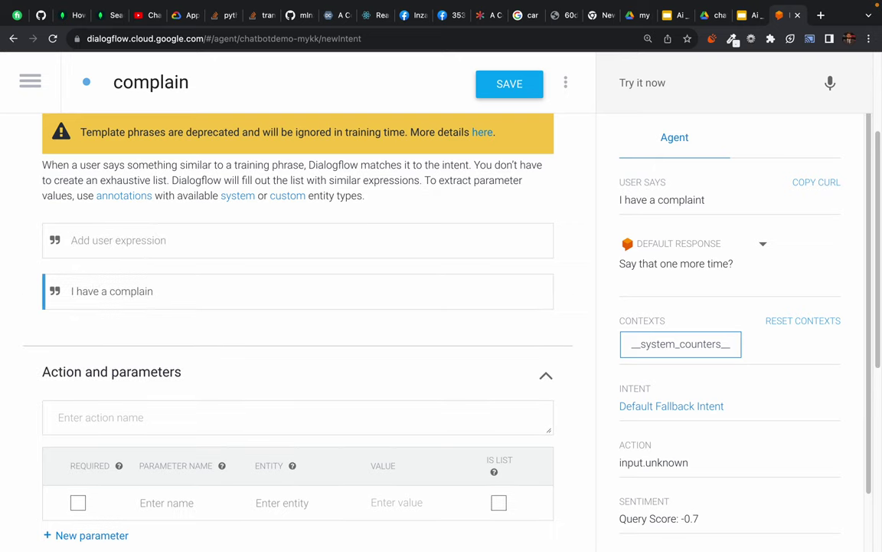
Add a second training phrase, "very bad experience", correcting the spelling before submitting it
{"action": "type", "text": "I"}
{"action": "key", "text": "BackSpace"}
{"action": "type", "text": "very bad ex"}
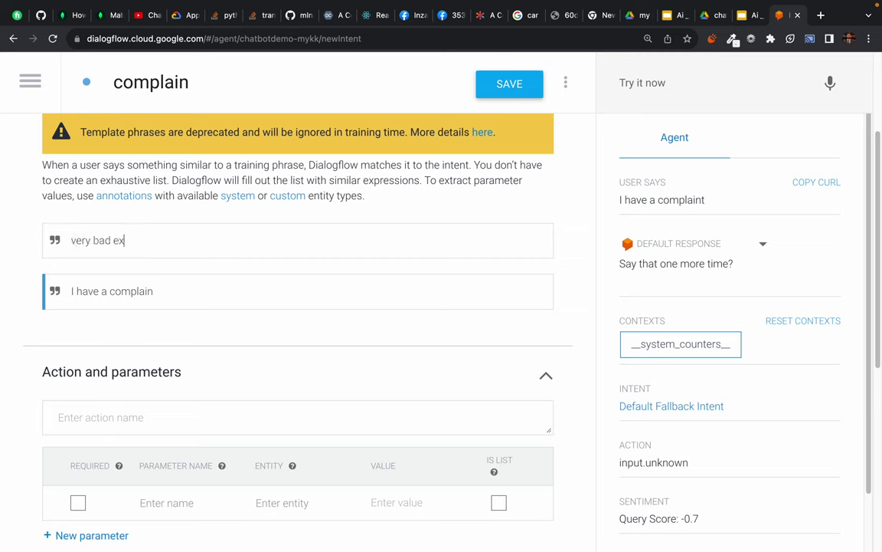
{"action": "type", "text": "perinace"}
{"action": "key", "text": "BackSpace"}
{"action": "key", "text": "BackSpace"}
{"action": "key", "text": "BackSpace"}
{"action": "key", "text": "BackSpace"}
{"action": "key", "text": "BackSpace"}
{"action": "type", "text": "iance"}
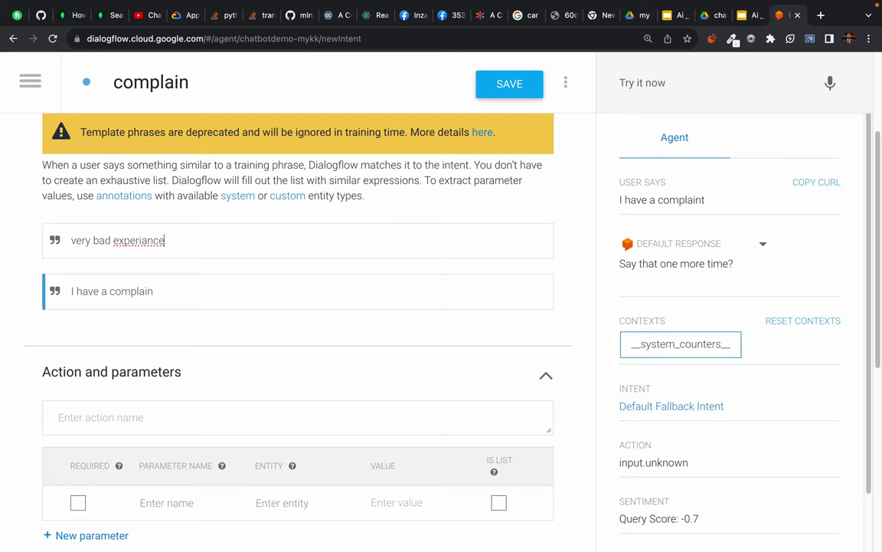
{"action": "right_click", "coordinate": [145, 242]}
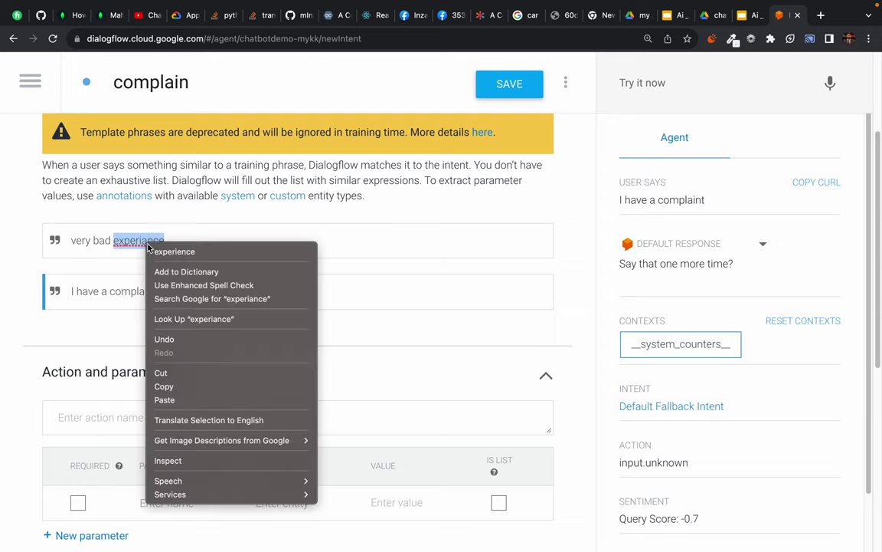
{"action": "left_click", "coordinate": [153, 250]}
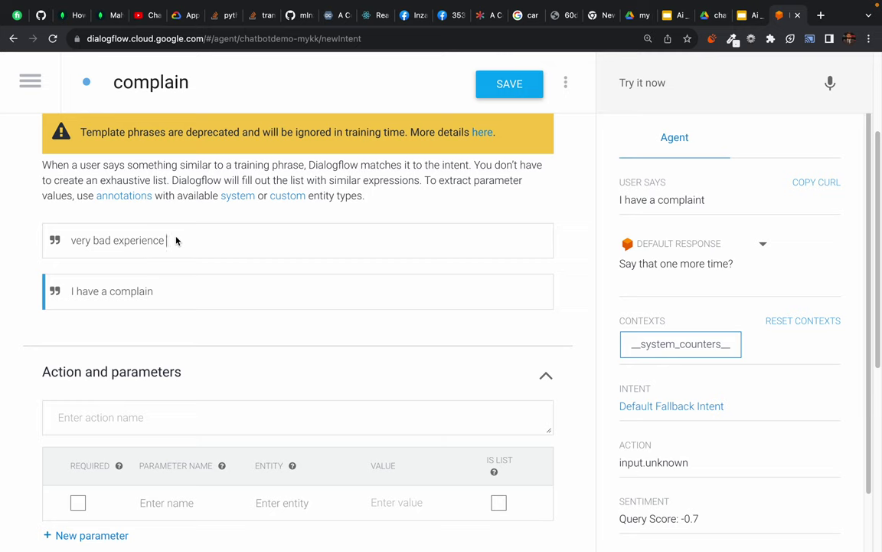
{"action": "key", "text": "Return"}
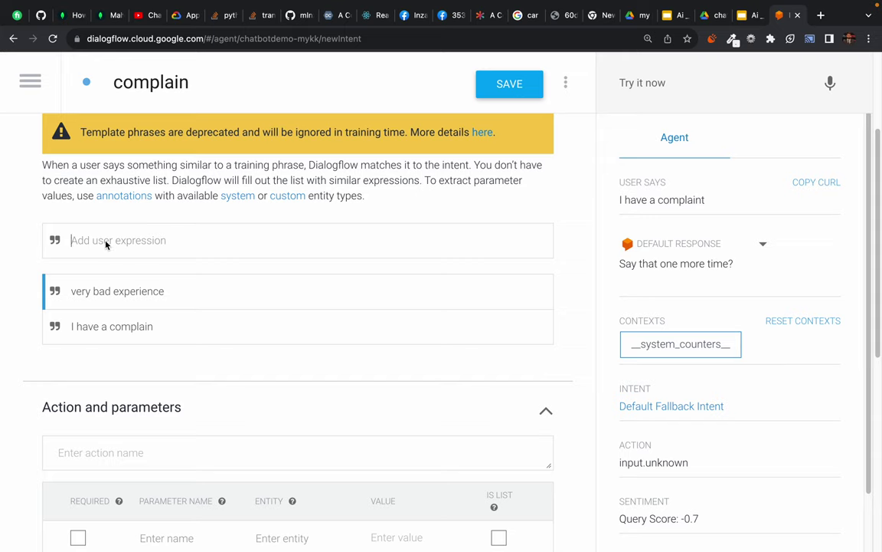
Add the text response "we are so sorry and we have noted your complain" and save the intent
{"action": "scroll", "coordinate": [131, 355], "scroll_direction": "down", "scroll_amount": 10}
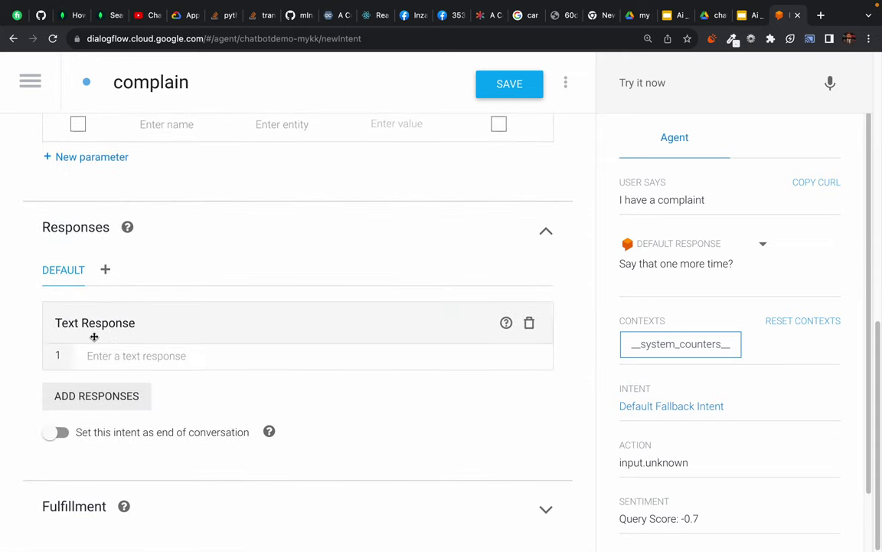
{"action": "left_click", "coordinate": [93, 355]}
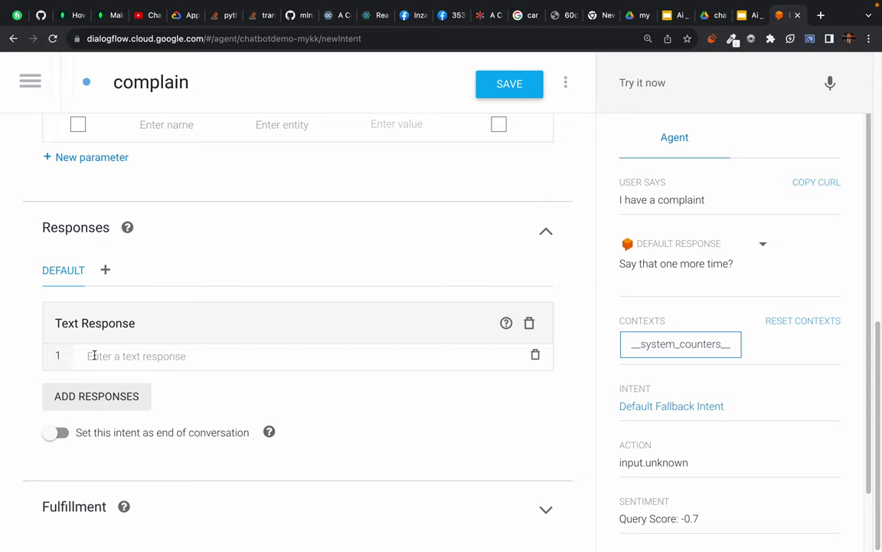
{"action": "type", "text": "we "}
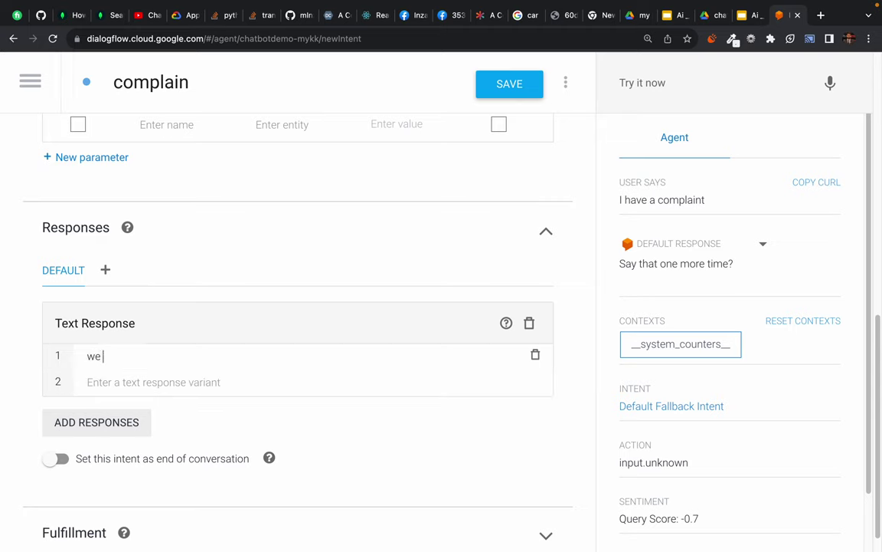
{"action": "type", "text": "are so sorry and we hav"}
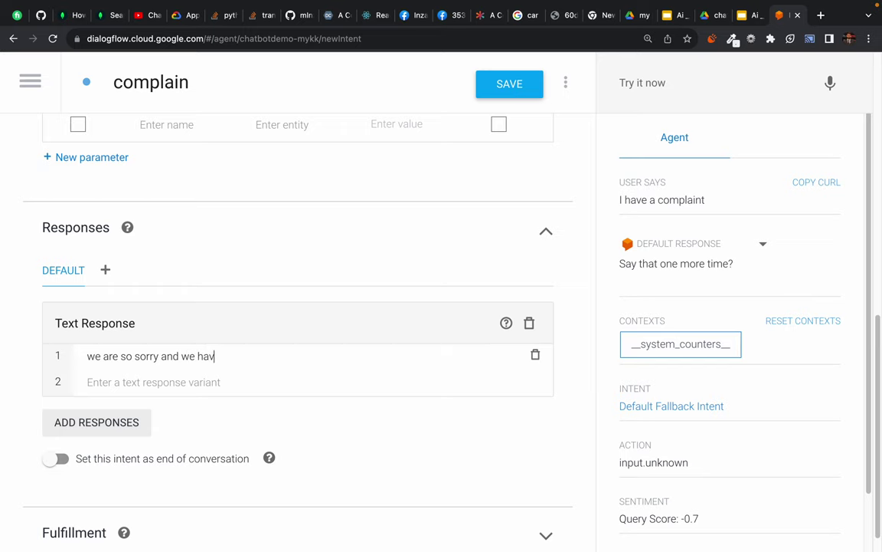
{"action": "type", "text": "e noted your "}
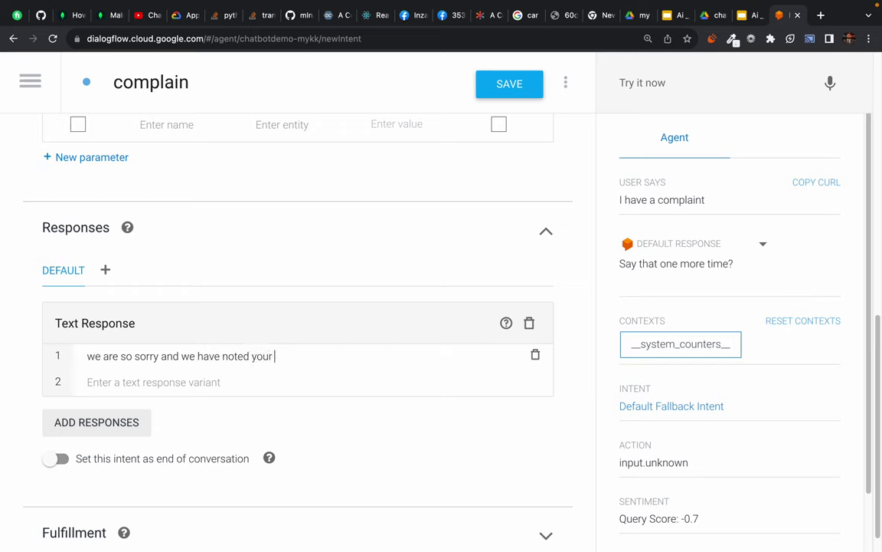
{"action": "type", "text": "complain"}
{"action": "left_click", "coordinate": [503, 92]}
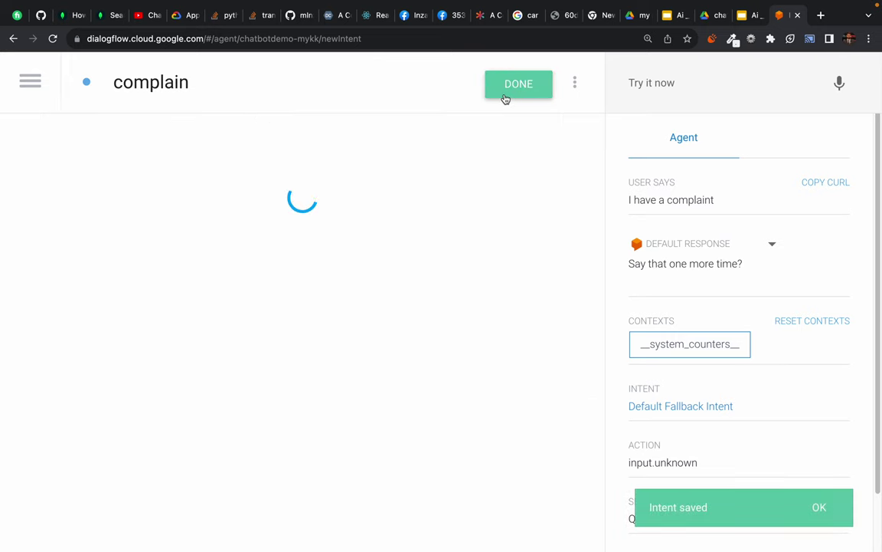
Test the agent with the message "order pizza" and check its reply
{"action": "left_click", "coordinate": [671, 84]}
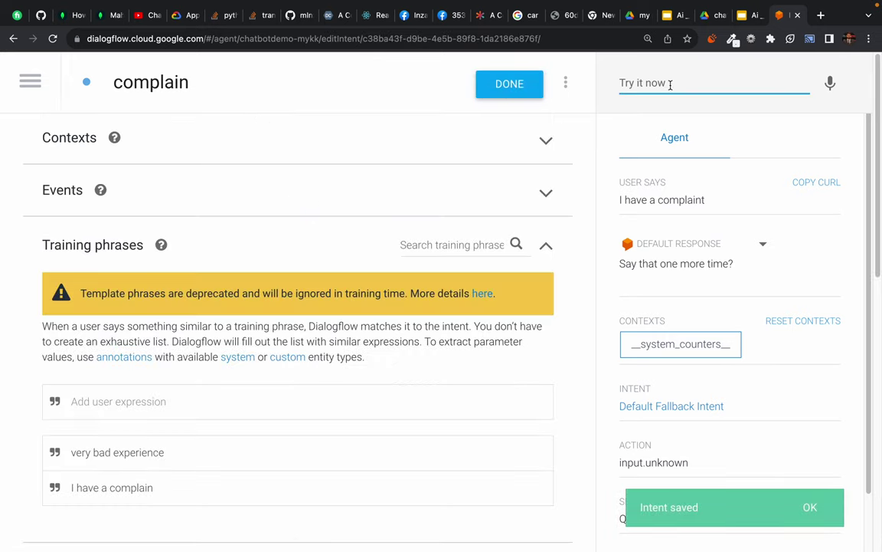
{"action": "type", "text": "order pizza"}
{"action": "key", "text": "Return"}
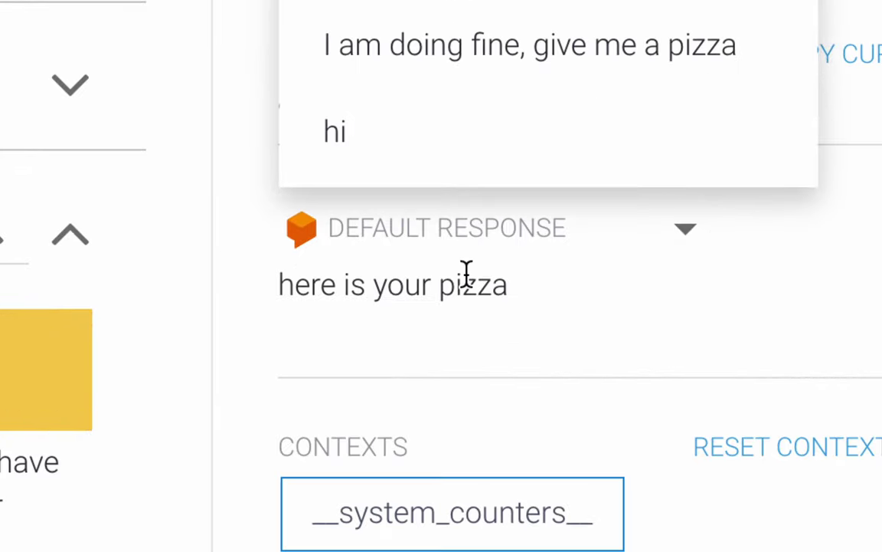
Test the complain intent by sending the agent "I had bad experinace" and check its reply
{"action": "left_click", "coordinate": [667, 82]}
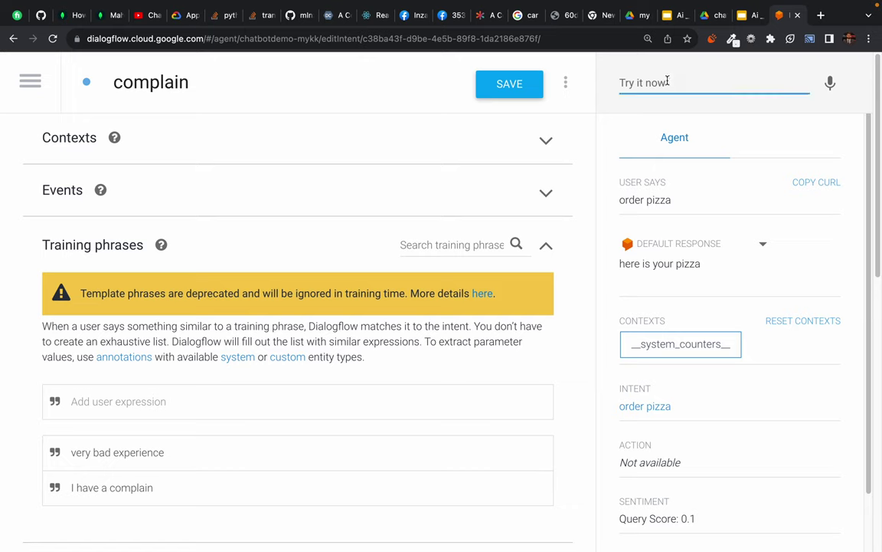
{"action": "type", "text": "I"}
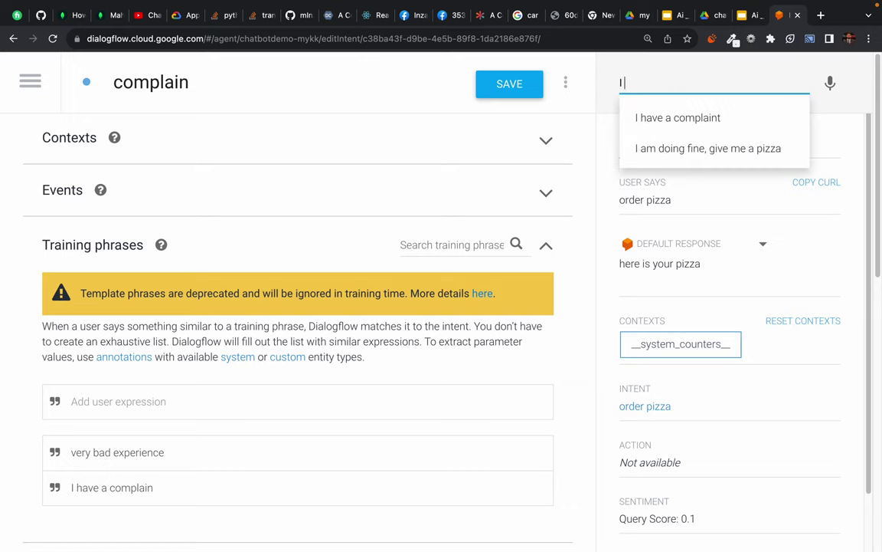
{"action": "type", "text": " had bad "}
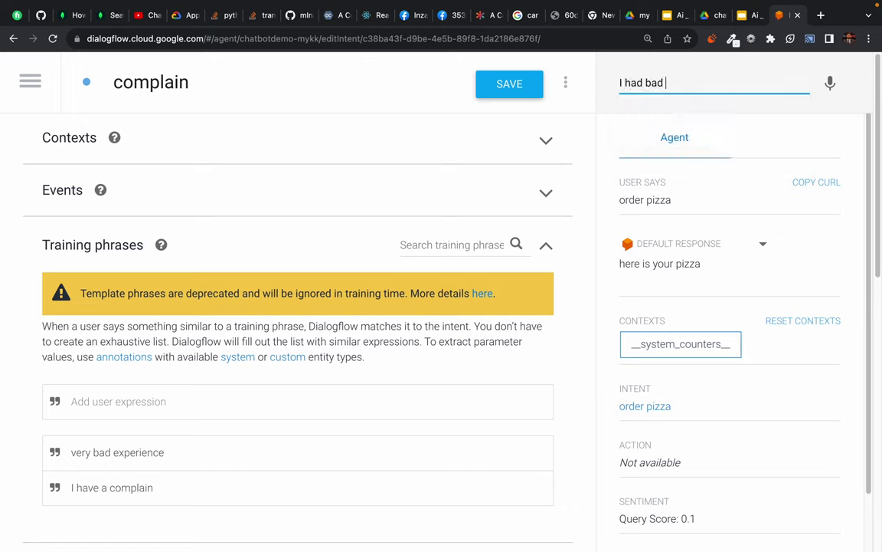
{"action": "type", "text": "experinace"}
{"action": "key", "text": "Return"}
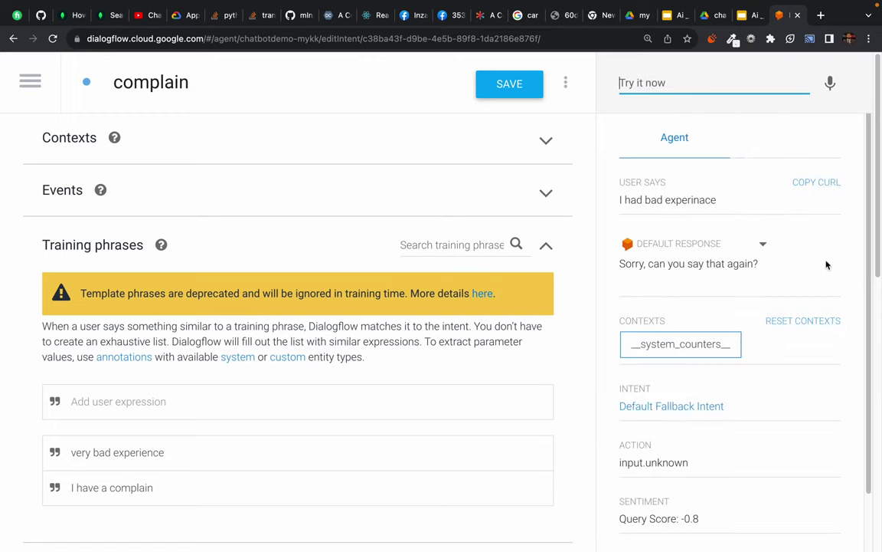
Test the agent with the exact training phrase "I have a complain" and read its default response
{"action": "left_click", "coordinate": [664, 86]}
{"action": "type", "text": "I"}
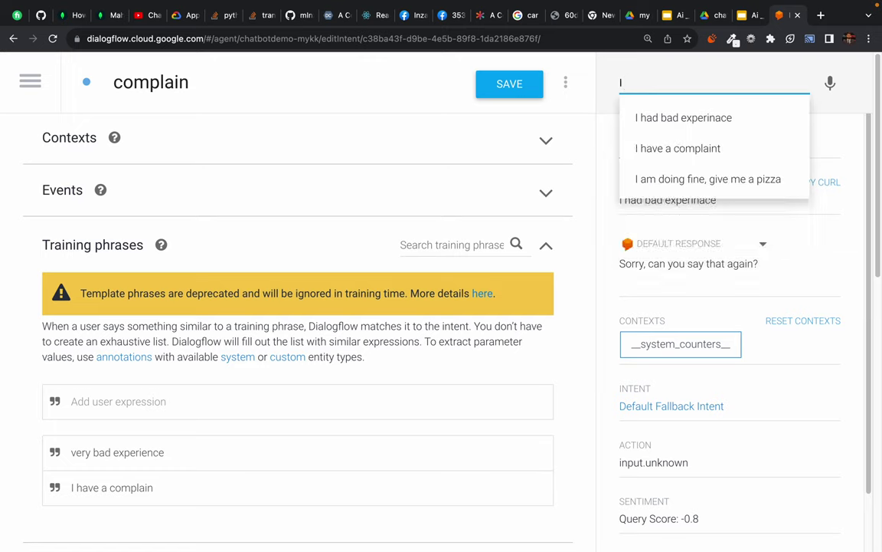
{"action": "type", "text": " have a comp"}
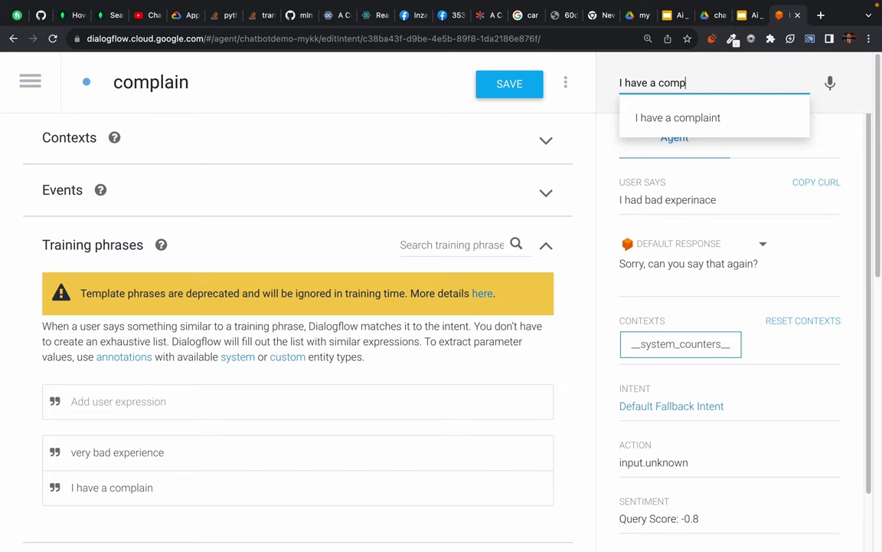
{"action": "key", "text": "BackSpace"}
{"action": "key", "text": "BackSpace"}
{"action": "type", "text": "mplain"}
{"action": "left_click", "coordinate": [29, 81]}
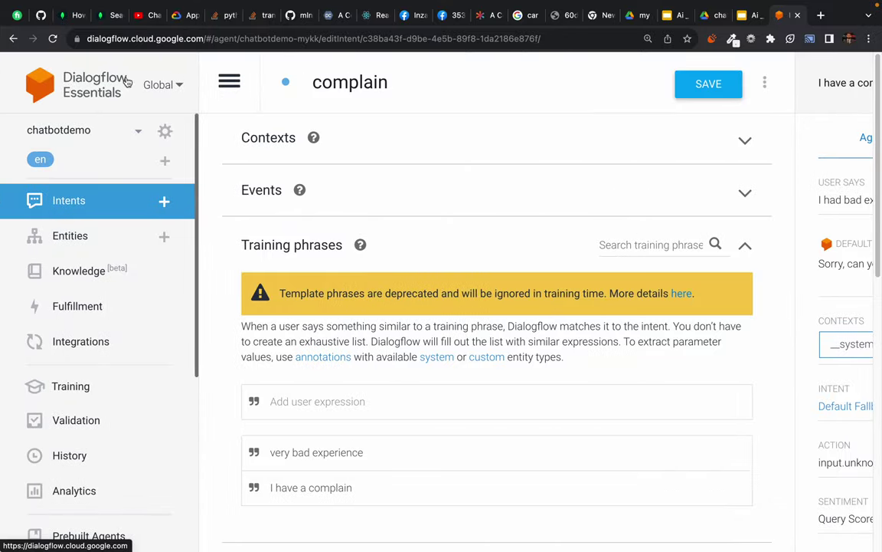
{"action": "left_click", "coordinate": [229, 81]}
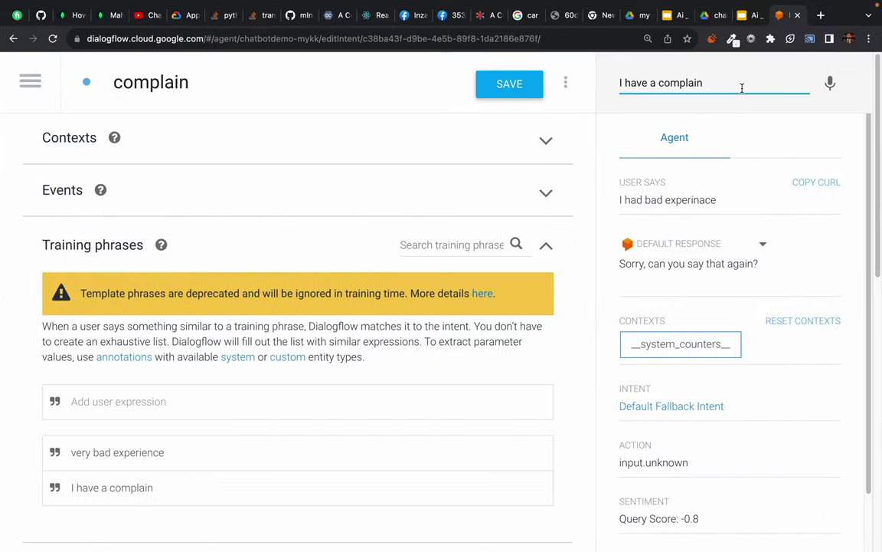
{"action": "key", "text": "Return"}
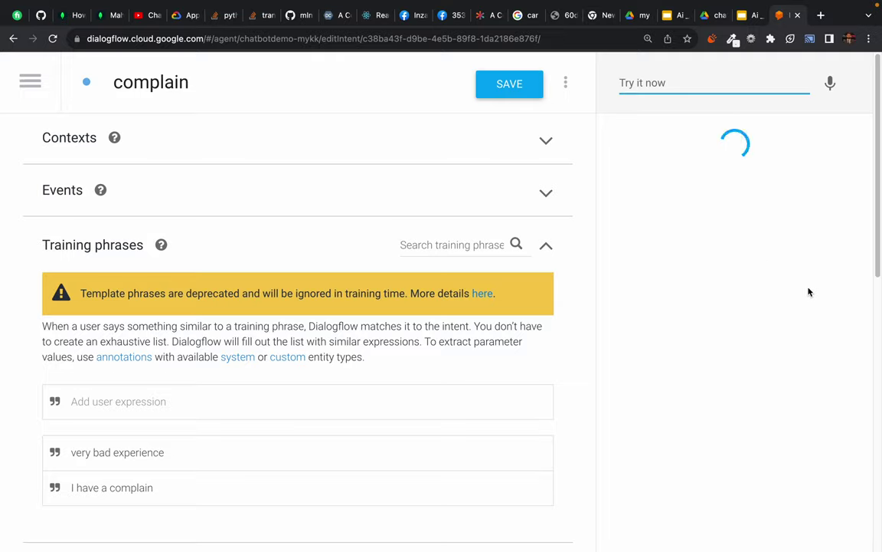
{"action": "triple_click", "coordinate": [691, 267]}
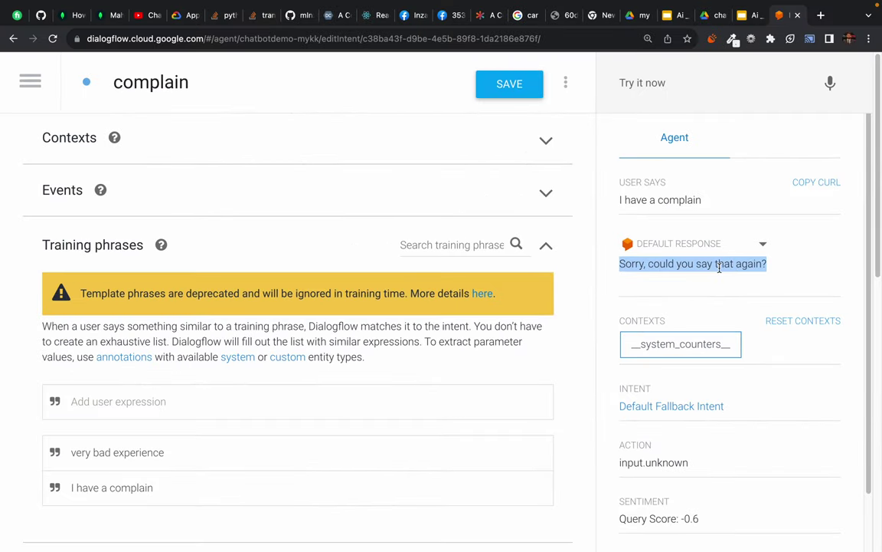
{"action": "left_click", "coordinate": [584, 268]}
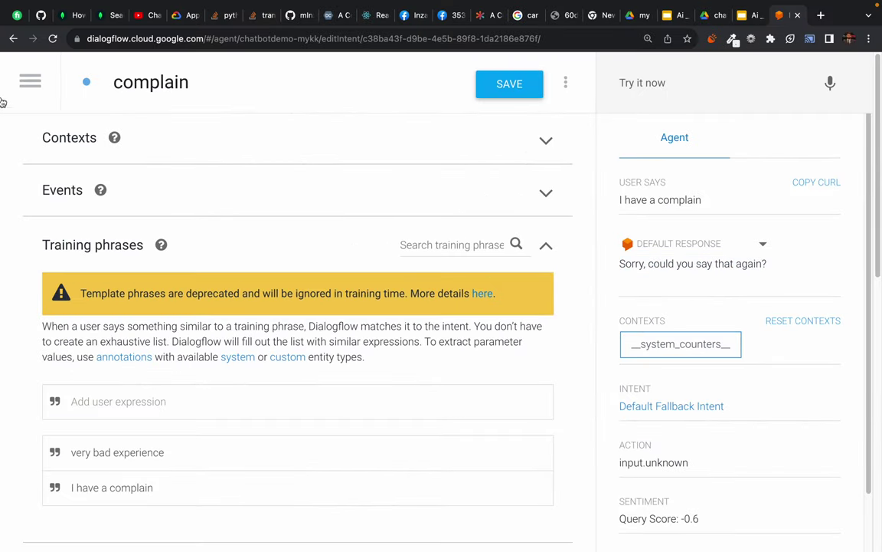
Stay on the complain intent's page and save the intent before leaving it
{"action": "left_click", "coordinate": [27, 79]}
{"action": "left_click", "coordinate": [164, 130]}
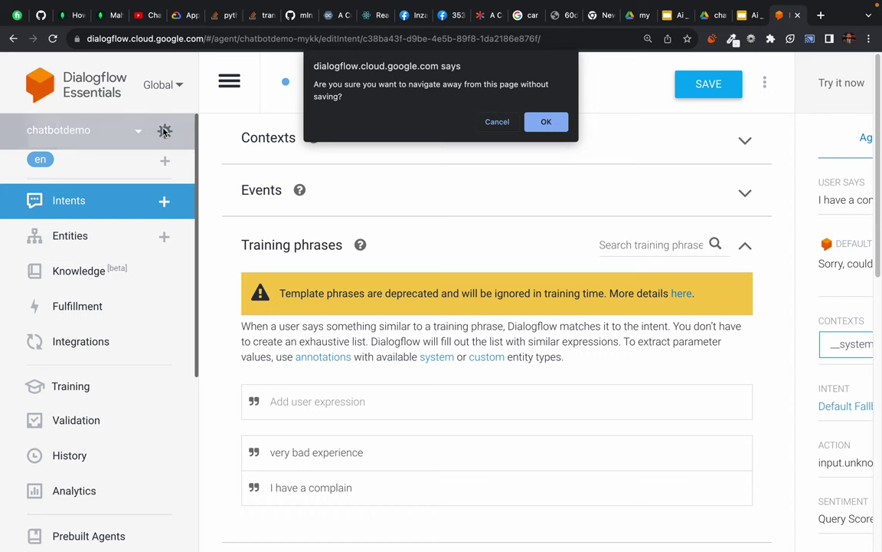
{"action": "left_click", "coordinate": [460, 115]}
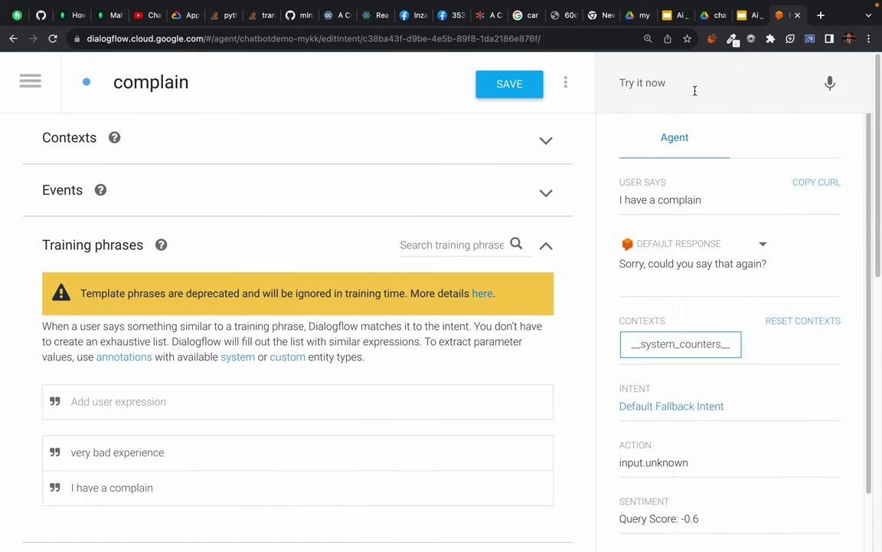
{"action": "left_click", "coordinate": [516, 91]}
Train the chatbotdemo agent manually from its ML settings
{"action": "left_click", "coordinate": [32, 81]}
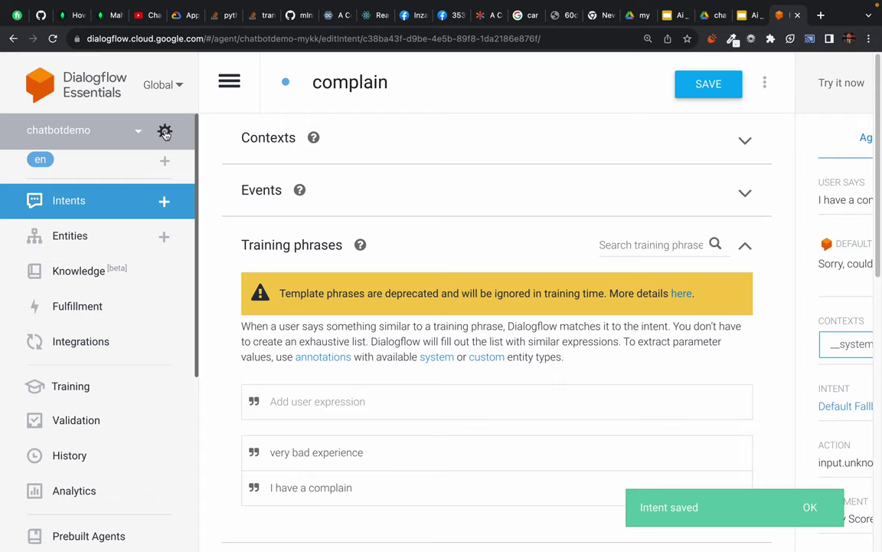
{"action": "left_click", "coordinate": [165, 132]}
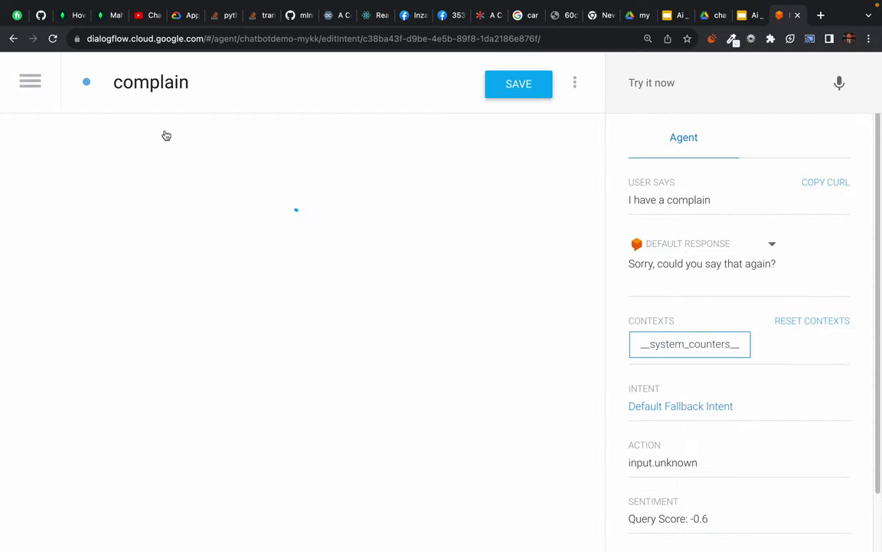
{"action": "left_click", "coordinate": [164, 138]}
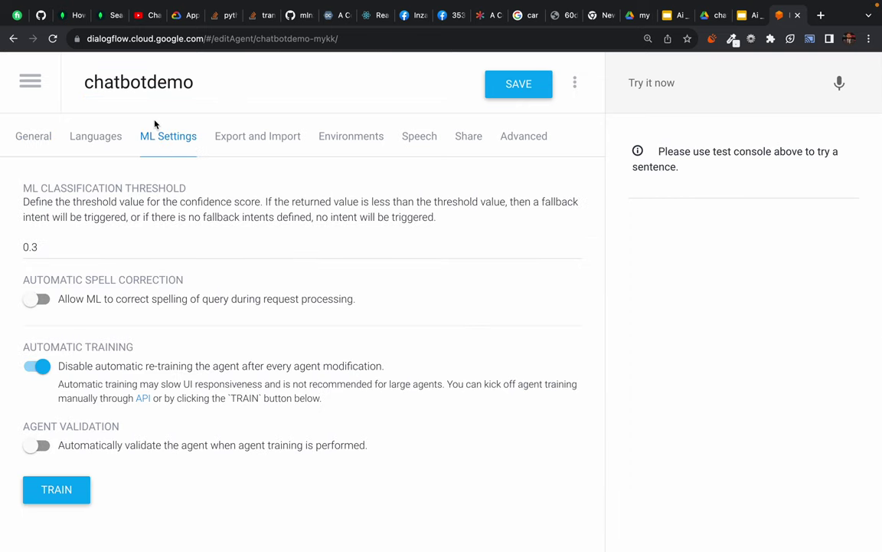
{"action": "left_click", "coordinate": [56, 490]}
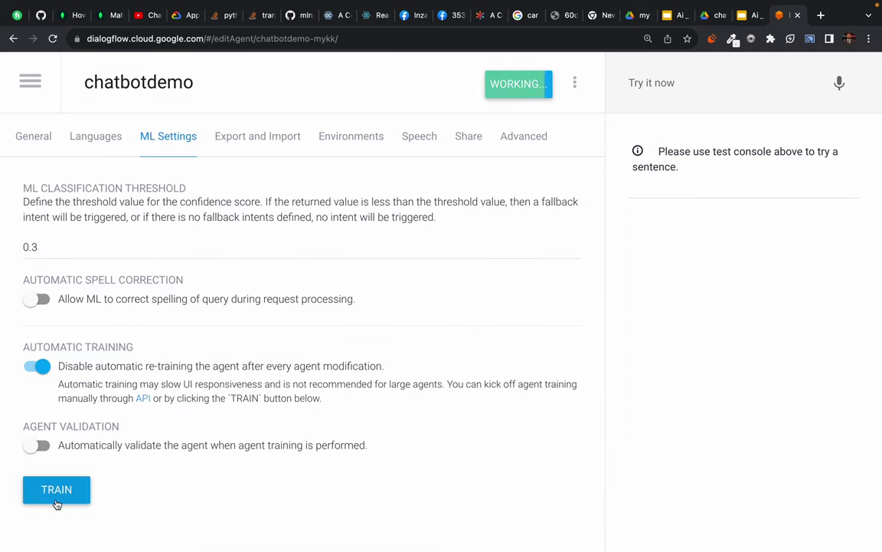
Return to the intents list and test the retrained agent with the message "I had bad experinace"
{"action": "left_click", "coordinate": [30, 80]}
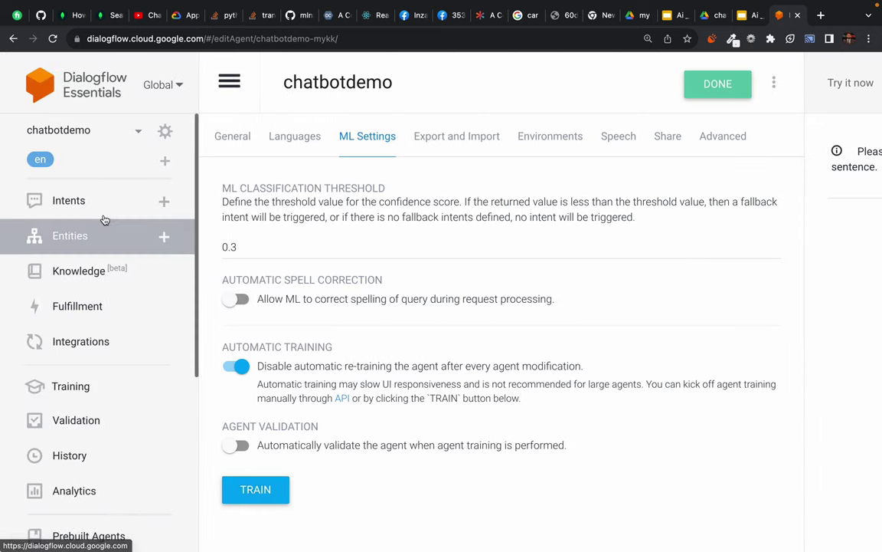
{"action": "left_click", "coordinate": [86, 205]}
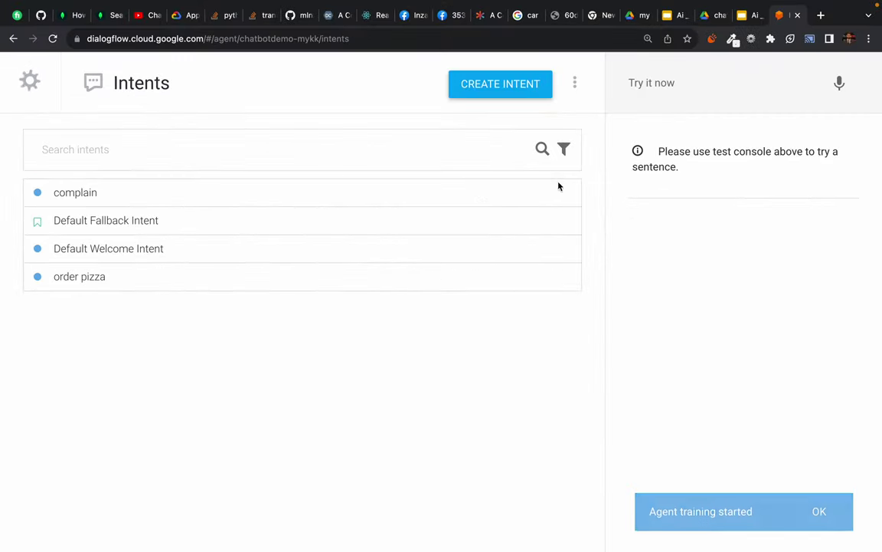
{"action": "left_click", "coordinate": [658, 84]}
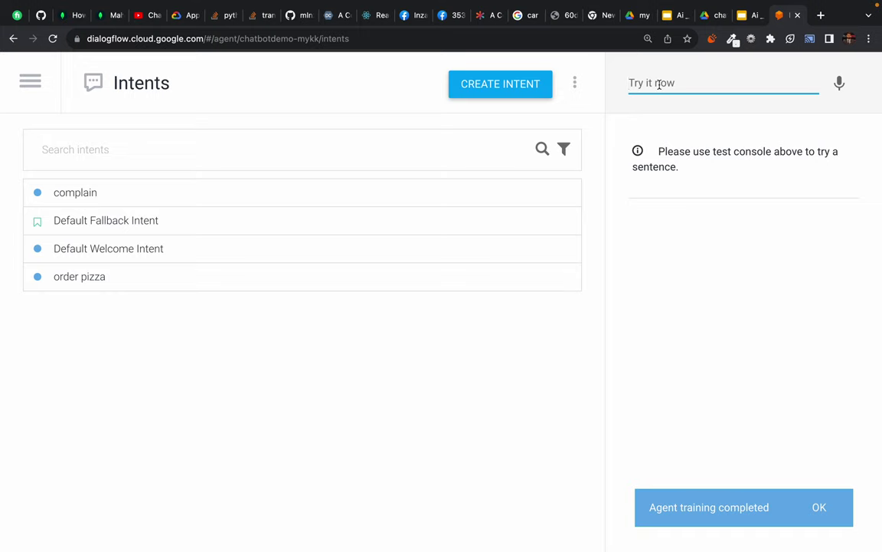
{"action": "type", "text": "I hav"}
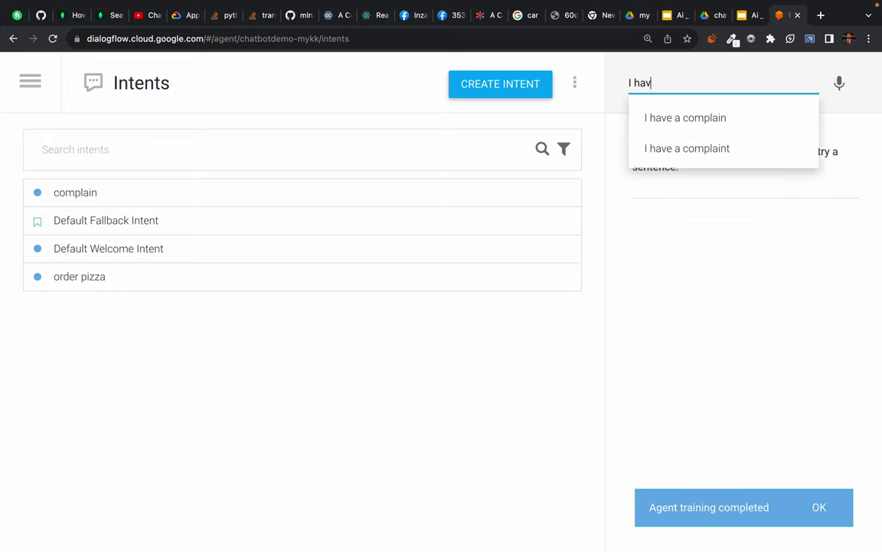
{"action": "key", "text": "BackSpace"}
{"action": "type", "text": "d bad expe"}
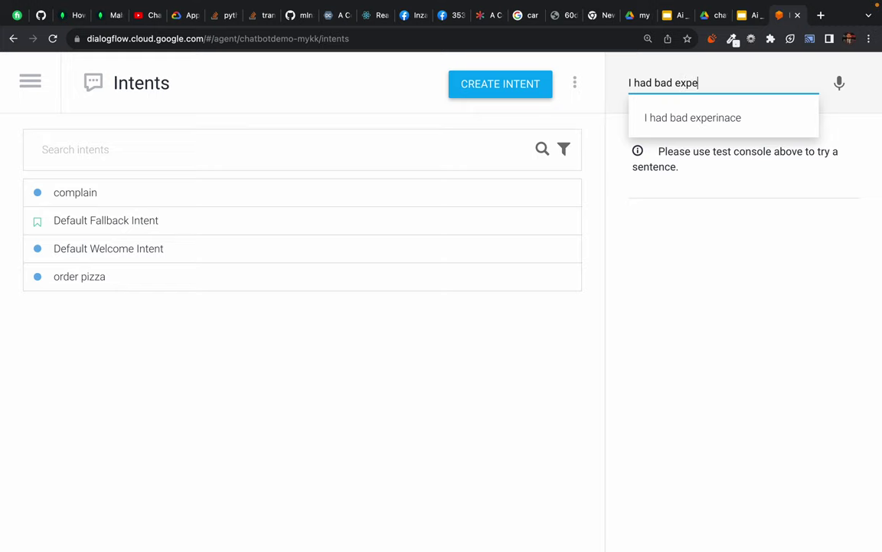
{"action": "key", "text": "Down"}
{"action": "key", "text": "Return"}
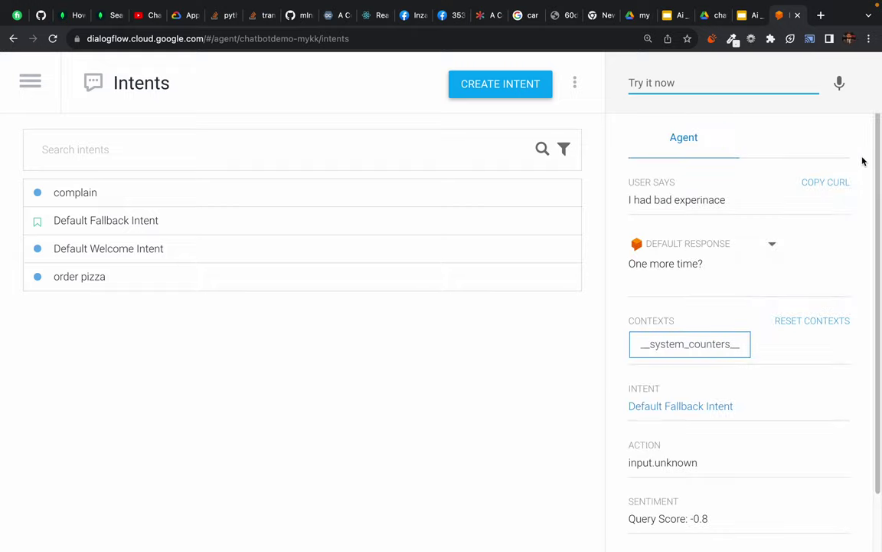
Test the agent with the message "I have complain" and examine its reply and matched intent
{"action": "left_click", "coordinate": [682, 83]}
{"action": "type", "text": "I ha"}
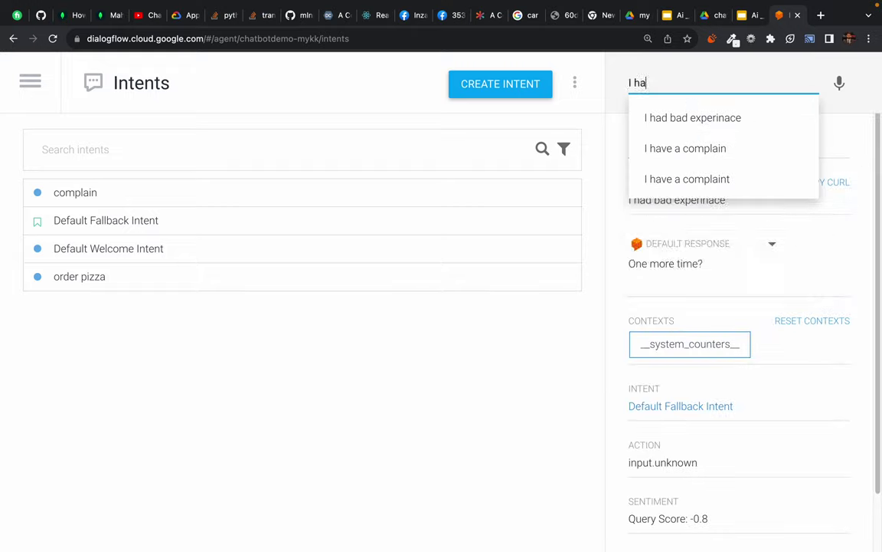
{"action": "type", "text": "ve complain"}
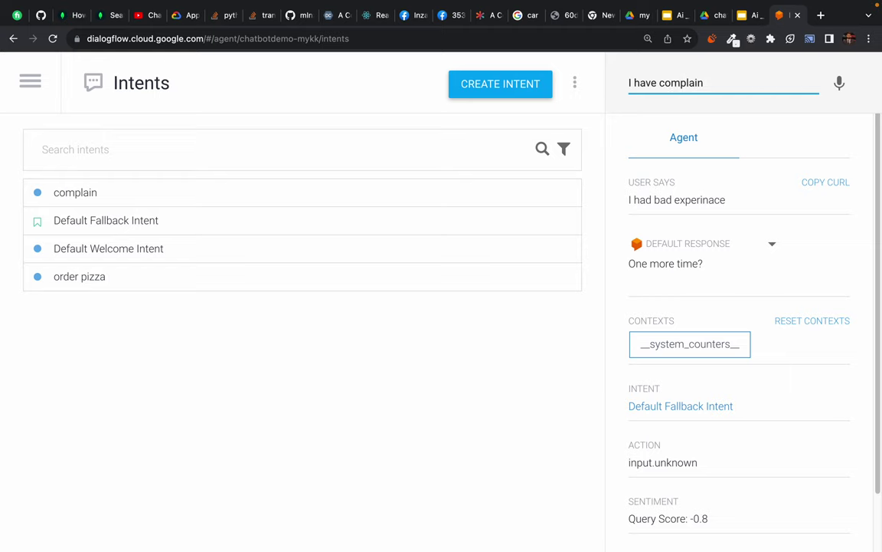
{"action": "key", "text": "Return"}
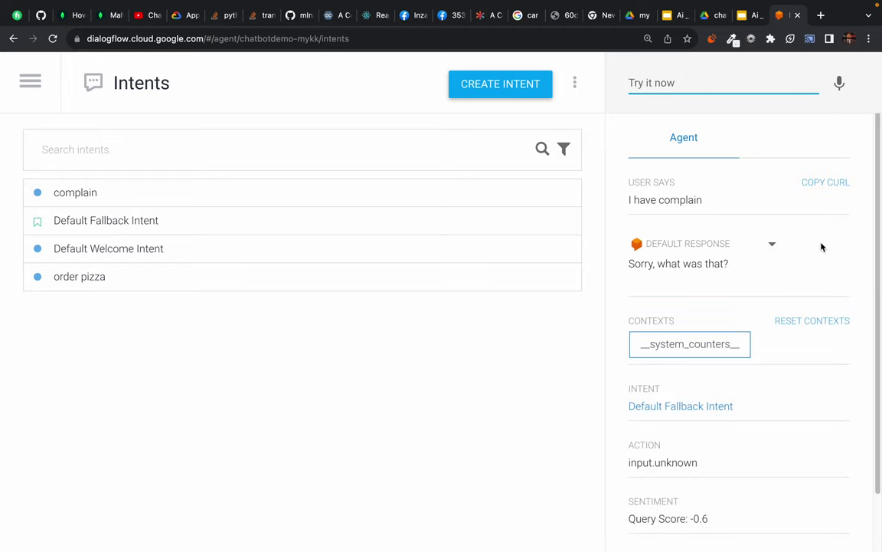
{"action": "scroll", "coordinate": [837, 374], "scroll_direction": "down", "scroll_amount": 2}
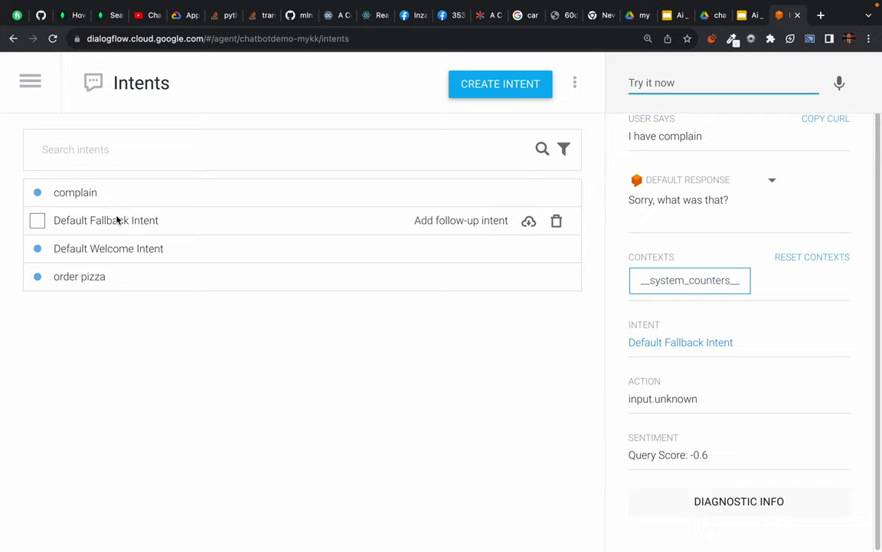
Review the complain intent's training phrases and text response, and return to the intents list without saving
{"action": "left_click", "coordinate": [80, 193]}
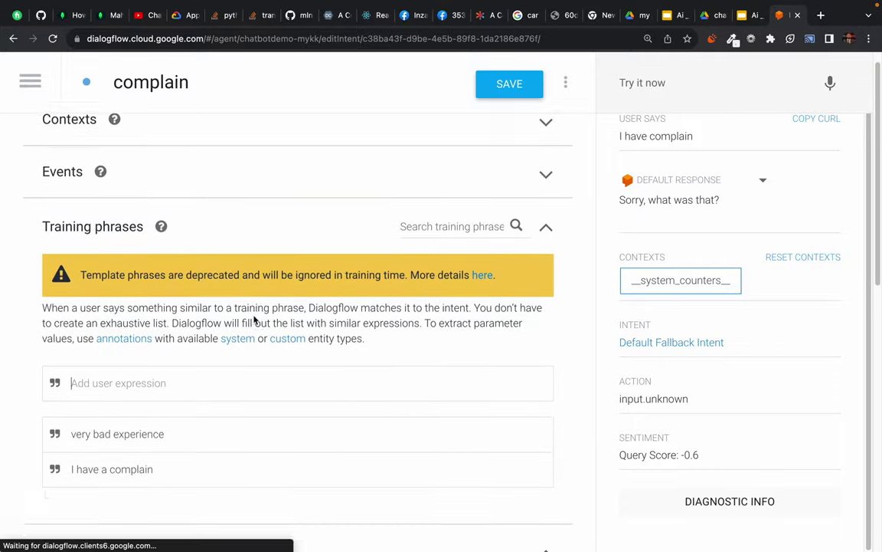
{"action": "scroll", "coordinate": [254, 318], "scroll_direction": "down", "scroll_amount": 10}
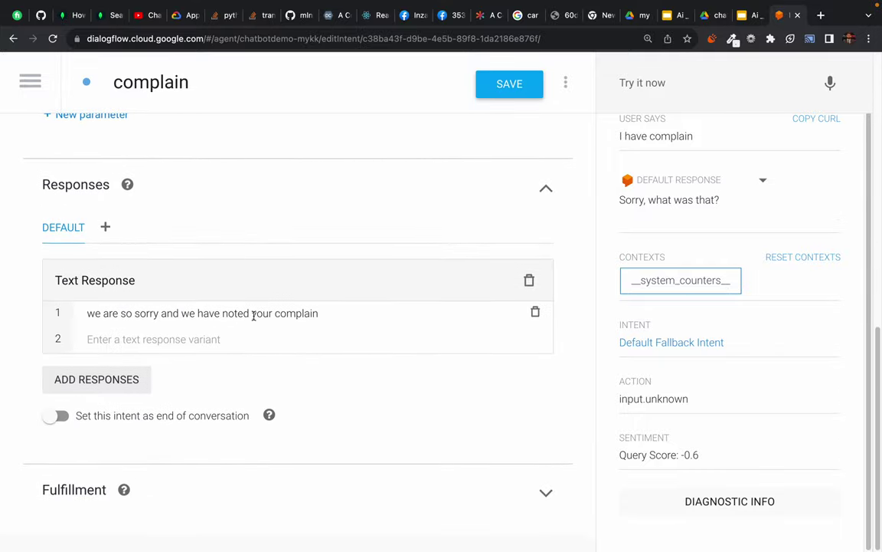
{"action": "scroll", "coordinate": [254, 315], "scroll_direction": "up", "scroll_amount": 10}
{"action": "left_click", "coordinate": [30, 81]}
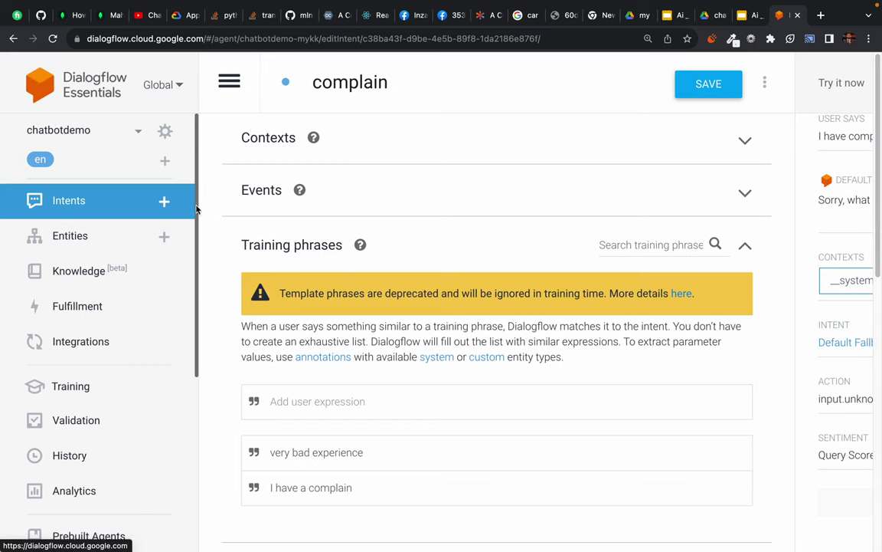
{"action": "left_click", "coordinate": [76, 203]}
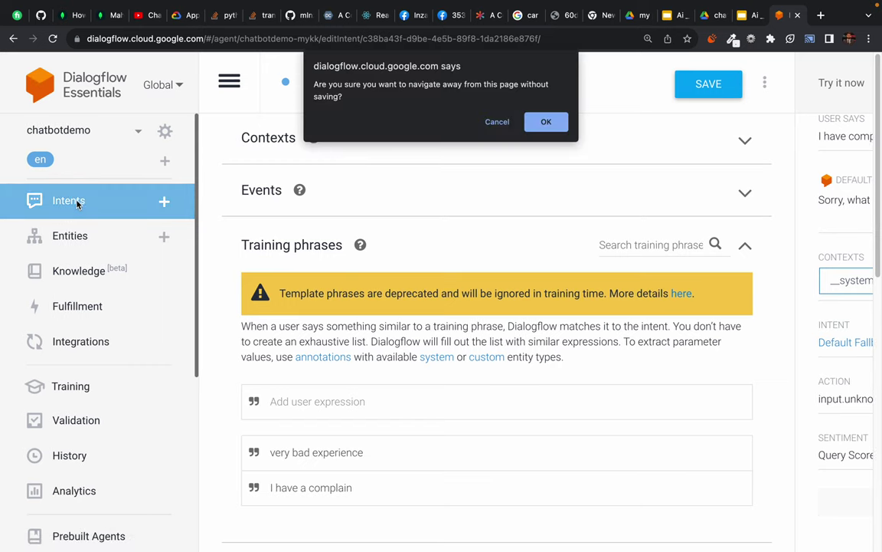
{"action": "left_click", "coordinate": [547, 122]}
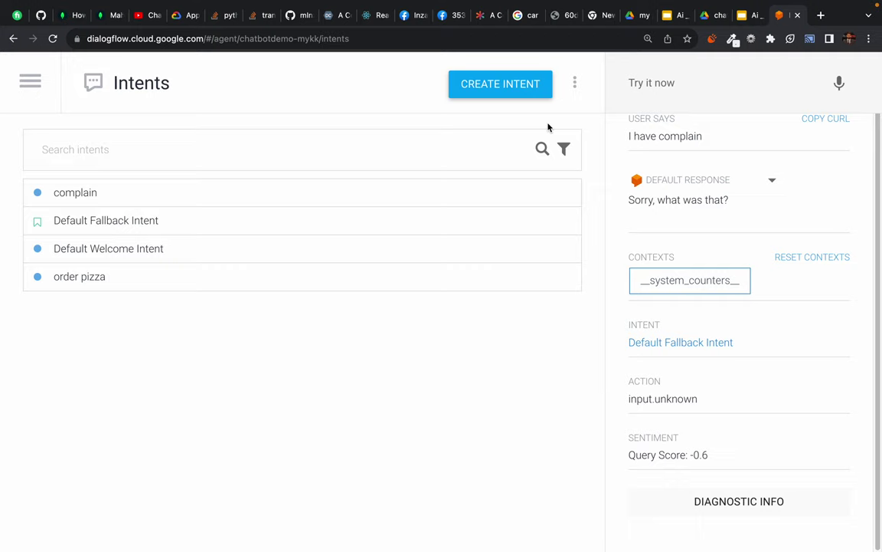
Reopen the complain intent and recheck its training phrases, parameters and text response
{"action": "left_click", "coordinate": [84, 195]}
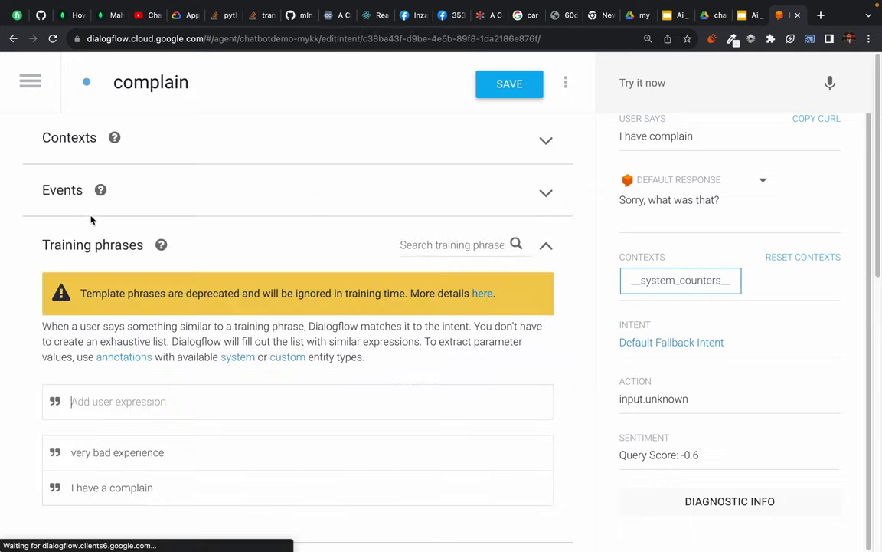
{"action": "scroll", "coordinate": [10, 331], "scroll_direction": "down", "scroll_amount": 3}
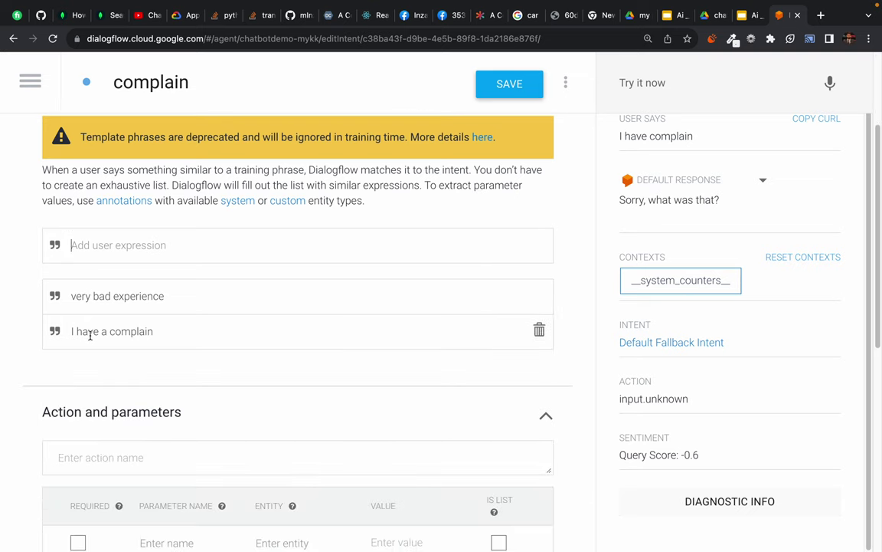
{"action": "scroll", "coordinate": [157, 350], "scroll_direction": "down", "scroll_amount": 4}
{"action": "scroll", "coordinate": [157, 351], "scroll_direction": "down", "scroll_amount": 2}
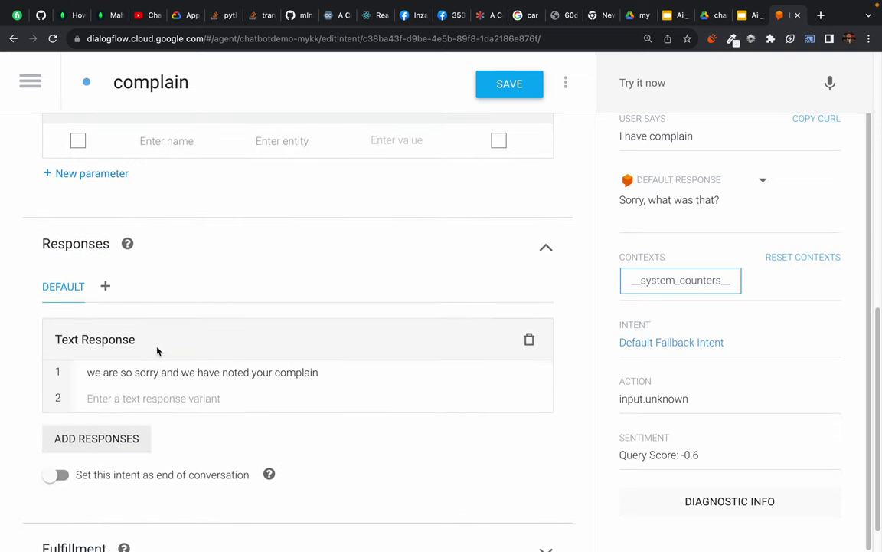
{"action": "triple_click", "coordinate": [141, 370]}
{"action": "scroll", "coordinate": [190, 245], "scroll_direction": "up", "scroll_amount": 1}
{"action": "scroll", "coordinate": [190, 245], "scroll_direction": "up", "scroll_amount": 10}
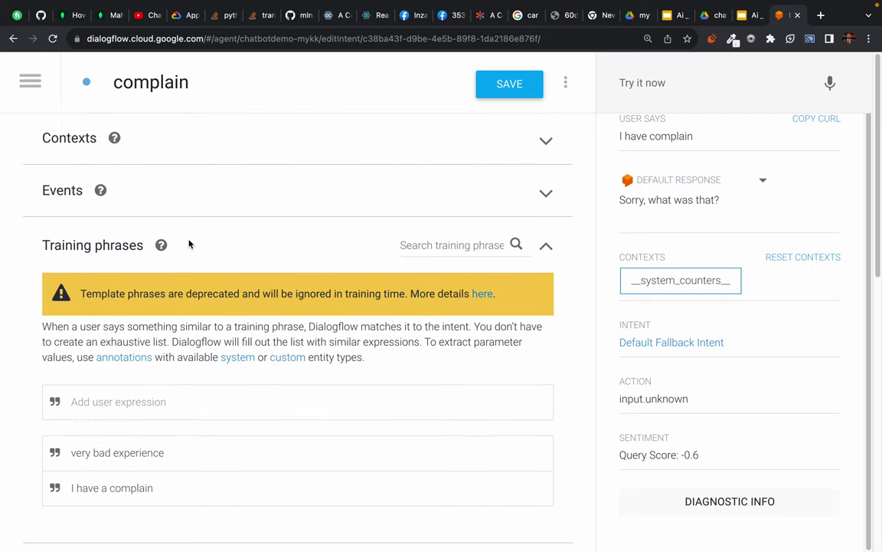
Copy the training phrase "I have a complain" and save the complain intent again
{"action": "scroll", "coordinate": [190, 244], "scroll_direction": "down", "scroll_amount": 1}
{"action": "left_click_drag", "start_coordinate": [157, 416], "coordinate": [63, 418]}
{"action": "key", "text": "ctrl+c"}
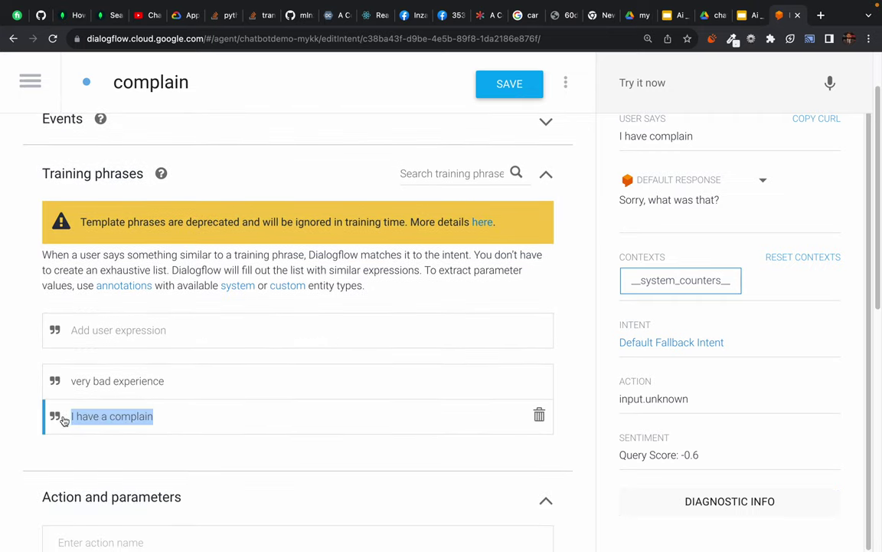
{"action": "left_click", "coordinate": [510, 90]}
Test the agent with the copied phrase "I have a complain" and examine its reply and matched intent
{"action": "left_click", "coordinate": [638, 80]}
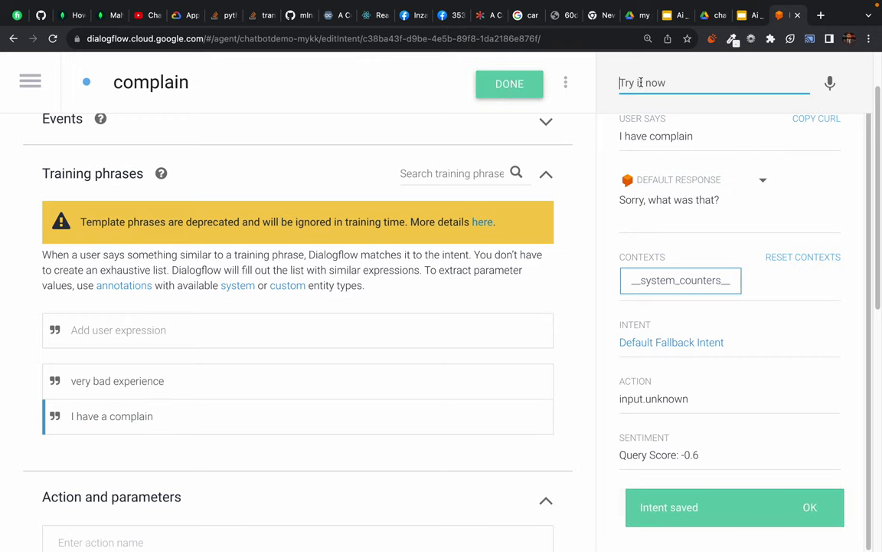
{"action": "key", "text": "ctrl+v"}
{"action": "key", "text": "Return"}
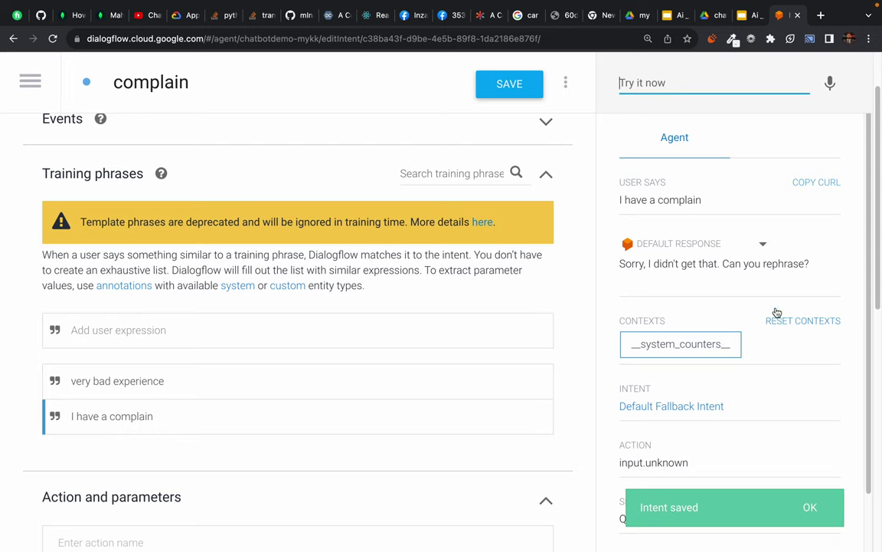
{"action": "scroll", "coordinate": [776, 312], "scroll_direction": "down", "scroll_amount": 2}
{"action": "scroll", "coordinate": [774, 306], "scroll_direction": "up", "scroll_amount": 2}
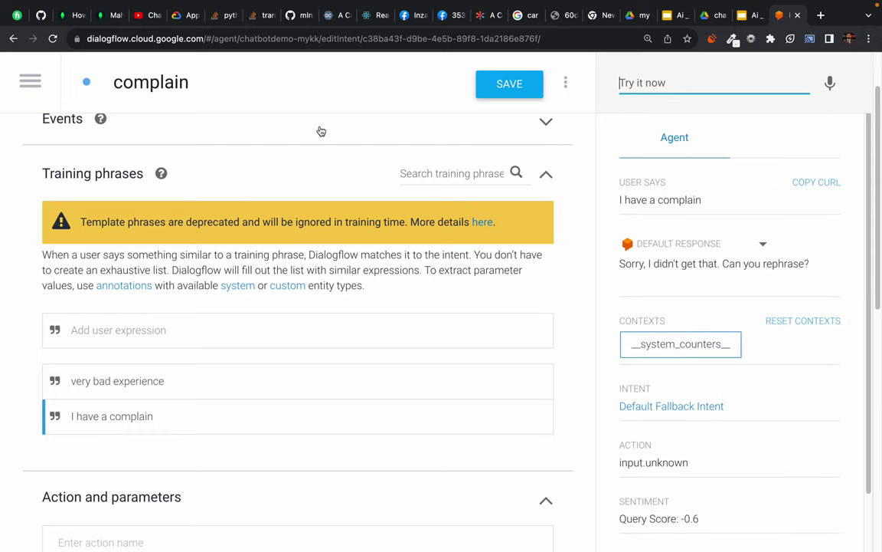
{"action": "left_click", "coordinate": [192, 83]}
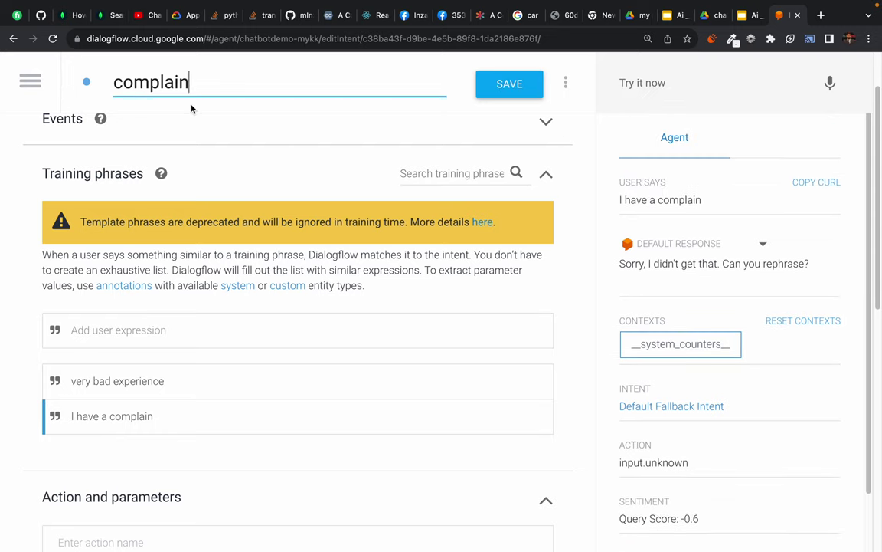
{"action": "left_click", "coordinate": [605, 90]}
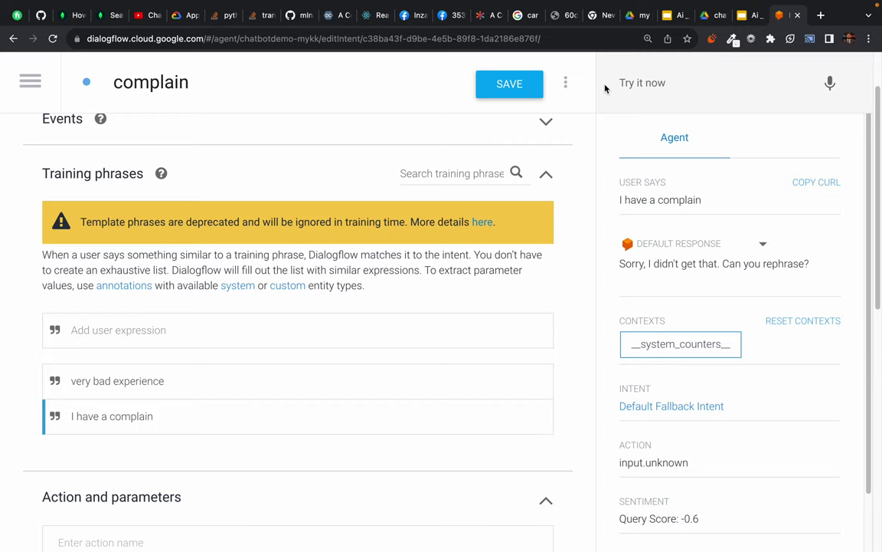
Open the order pizza intent from the intents list
{"action": "left_click", "coordinate": [26, 90]}
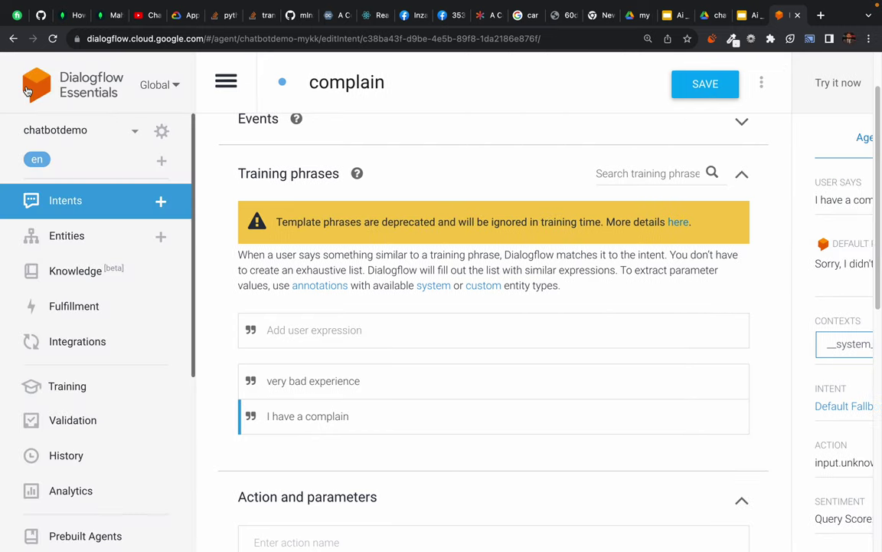
{"action": "left_click", "coordinate": [75, 207]}
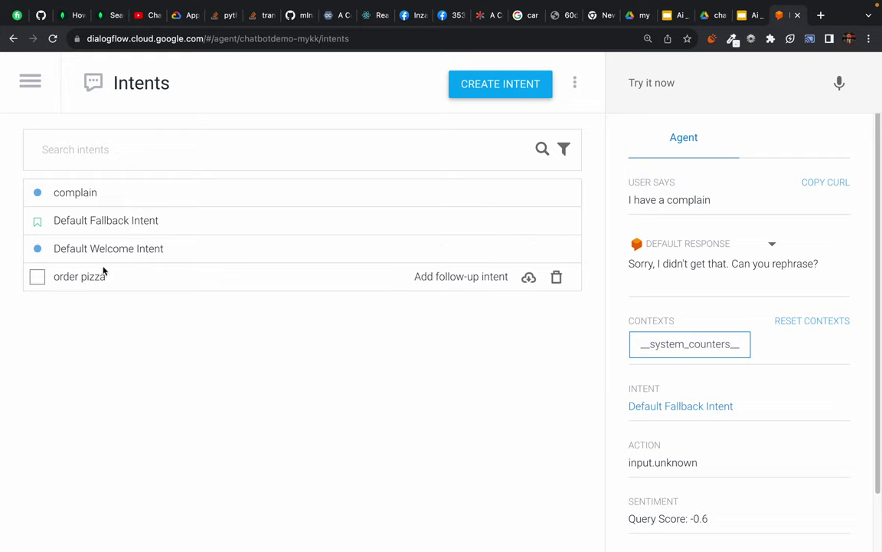
{"action": "left_click", "coordinate": [81, 281]}
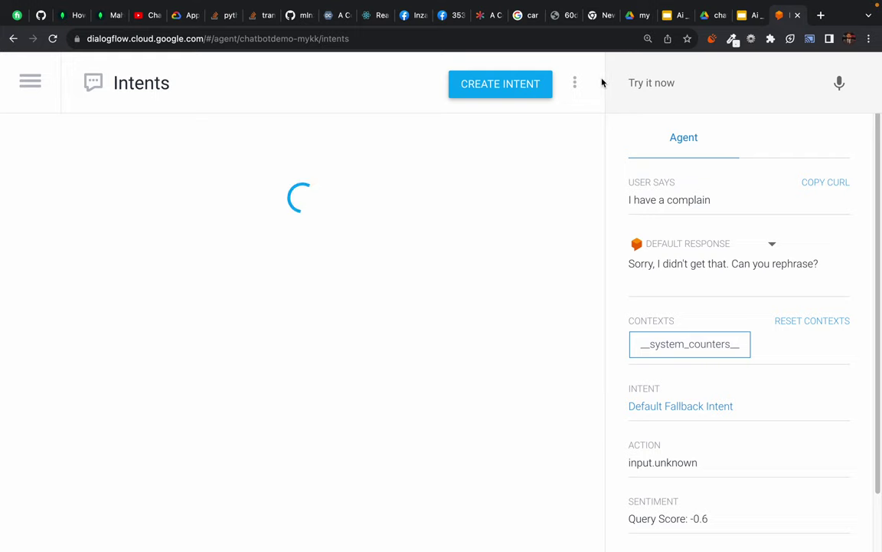
{"action": "mouse_move", "coordinate": [600, 6]}
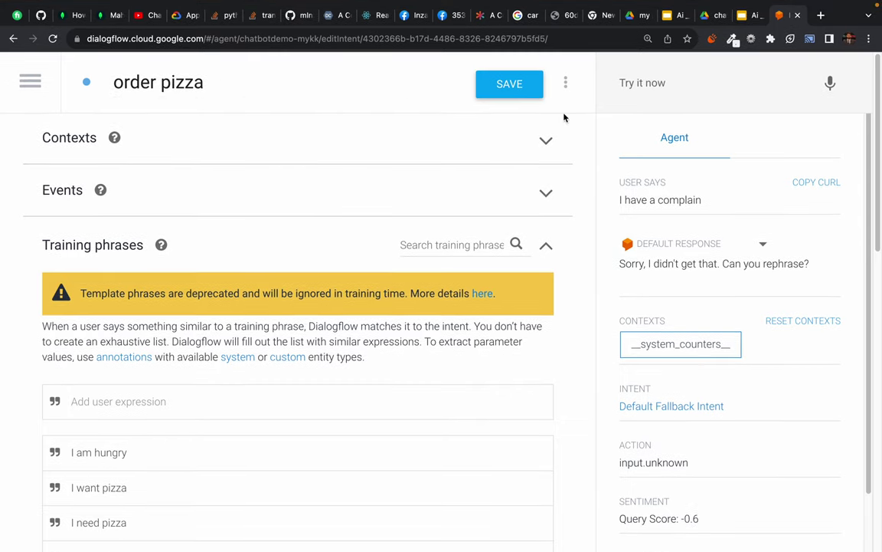
Cast the desktop screen to the Living Room TV and dismiss the cast window
{"action": "left_click_drag", "start_coordinate": [534, 66], "coordinate": [582, 61]}
{"action": "left_click", "coordinate": [582, 60]}
{"action": "left_click", "coordinate": [810, 38]}
{"action": "left_click", "coordinate": [660, 137]}
{"action": "left_click", "coordinate": [668, 171]}
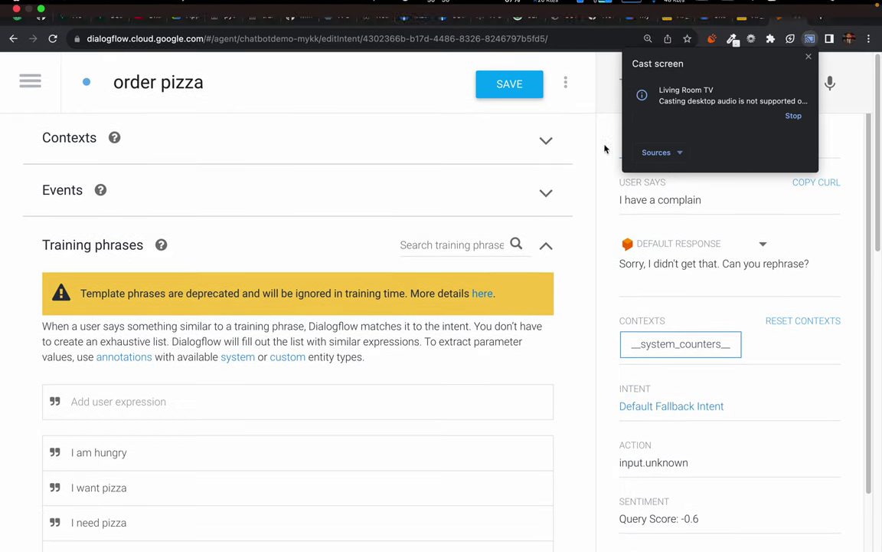
{"action": "left_click", "coordinate": [599, 108]}
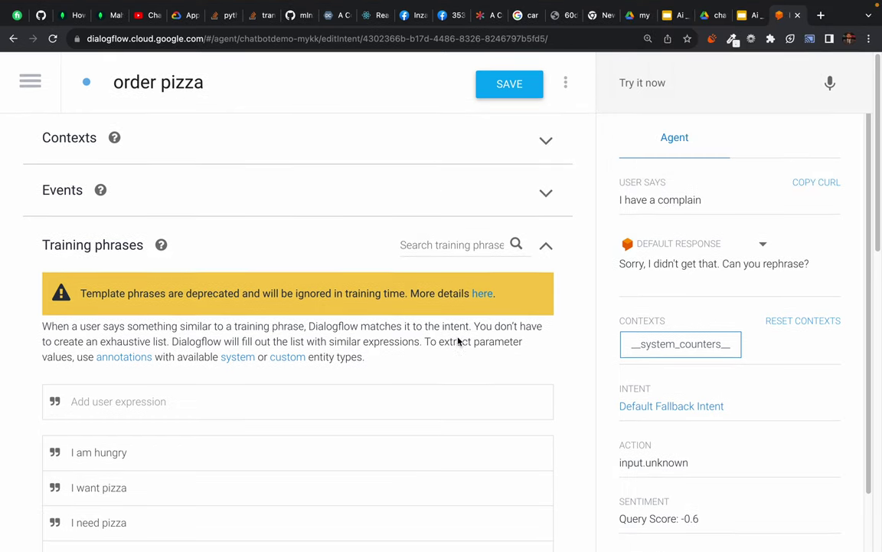
Add the training phrase "give me 1 pizza" to the order pizza intent
{"action": "scroll", "coordinate": [197, 321], "scroll_direction": "down", "scroll_amount": 5}
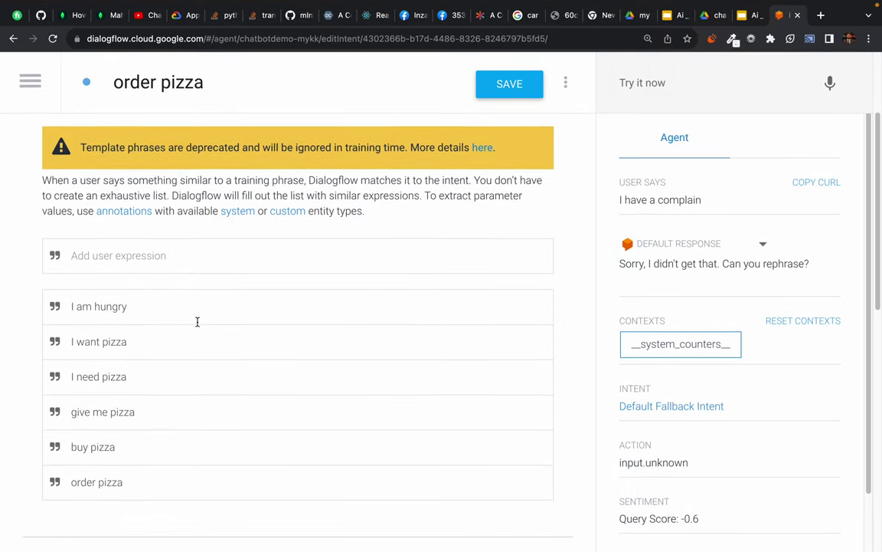
{"action": "left_click", "coordinate": [100, 186]}
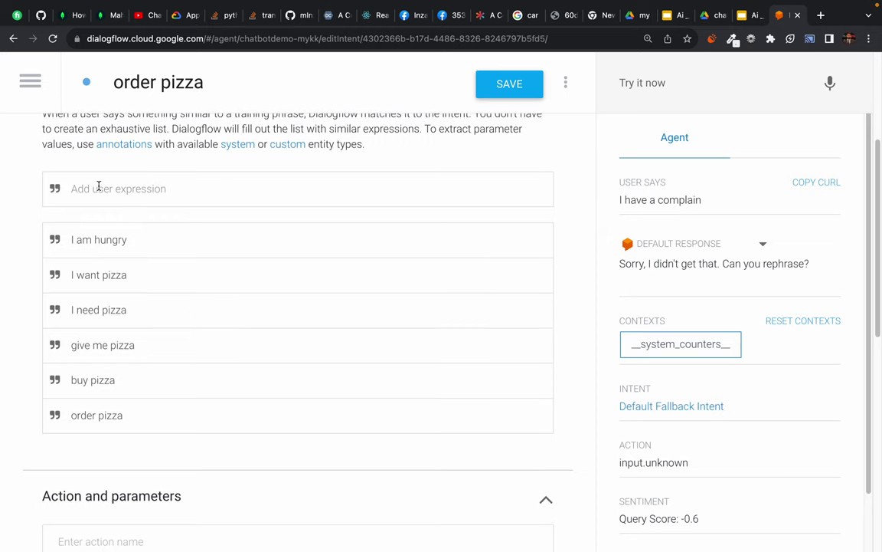
{"action": "type", "text": "give me"}
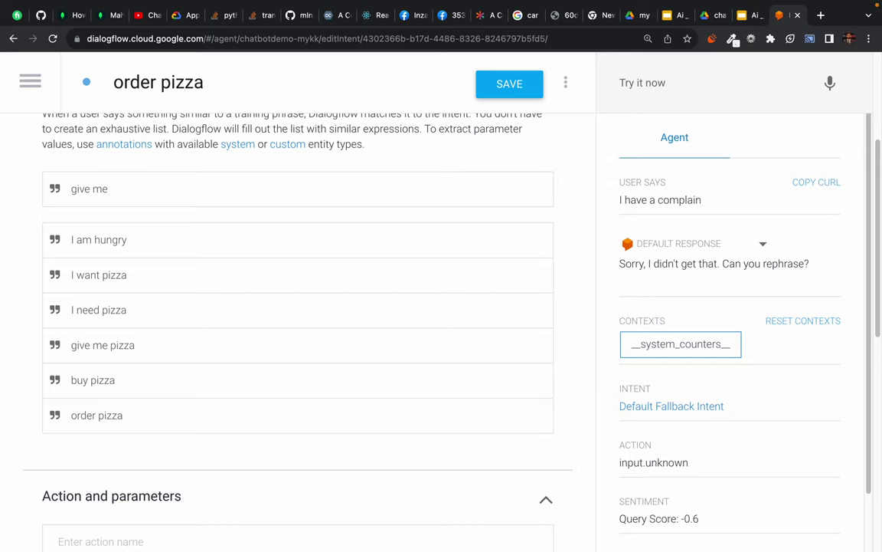
{"action": "type", "text": " 1 pizza"}
{"action": "key", "text": "Return"}
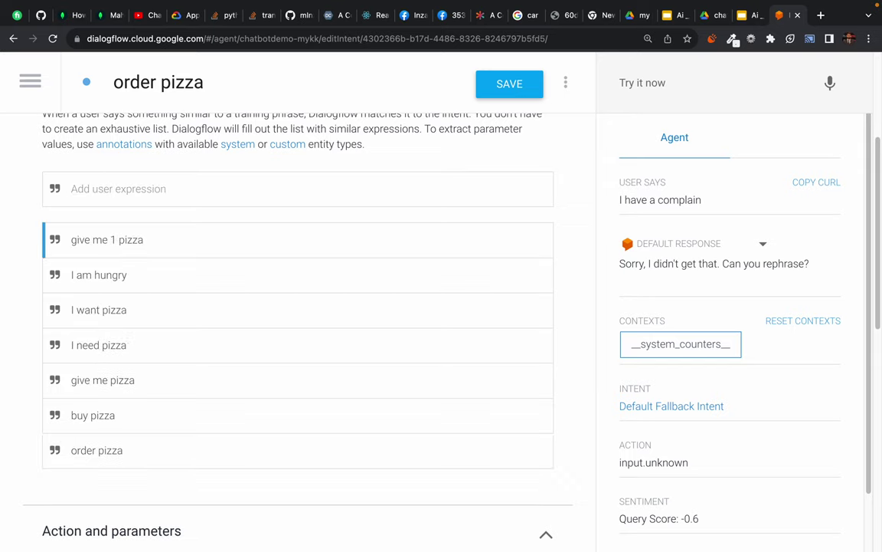
{"action": "scroll", "coordinate": [19, 229], "scroll_direction": "down", "scroll_amount": 1}
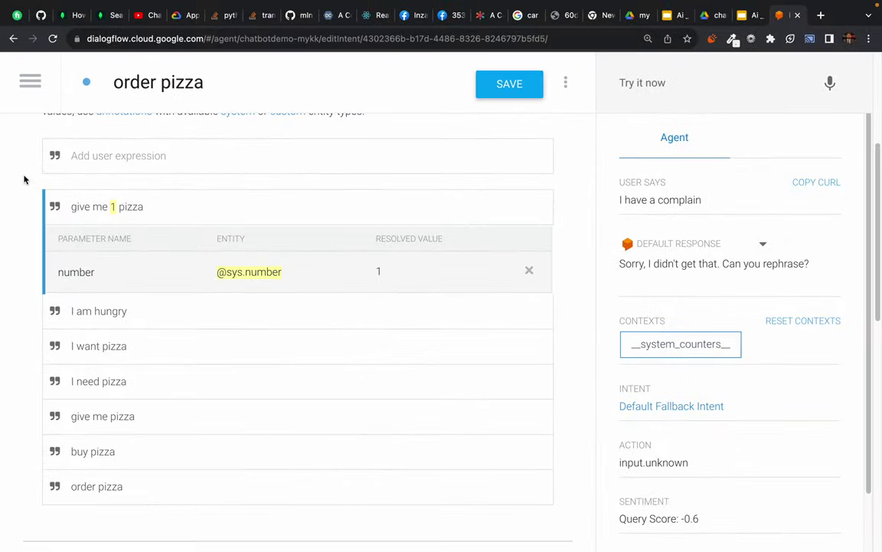
{"action": "left_click", "coordinate": [24, 179]}
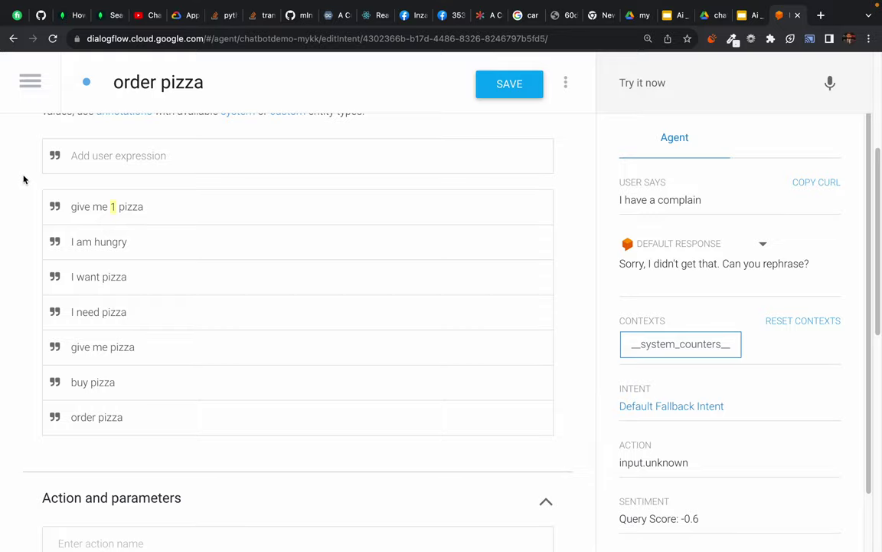
Make the number parameter required in the order pizza intent
{"action": "scroll", "coordinate": [20, 315], "scroll_direction": "down", "scroll_amount": 5}
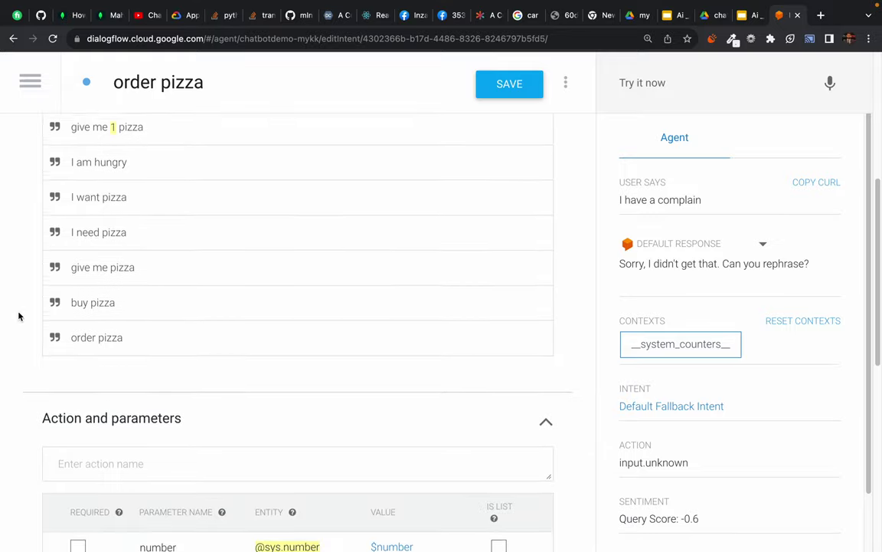
{"action": "scroll", "coordinate": [19, 316], "scroll_direction": "down", "scroll_amount": 2}
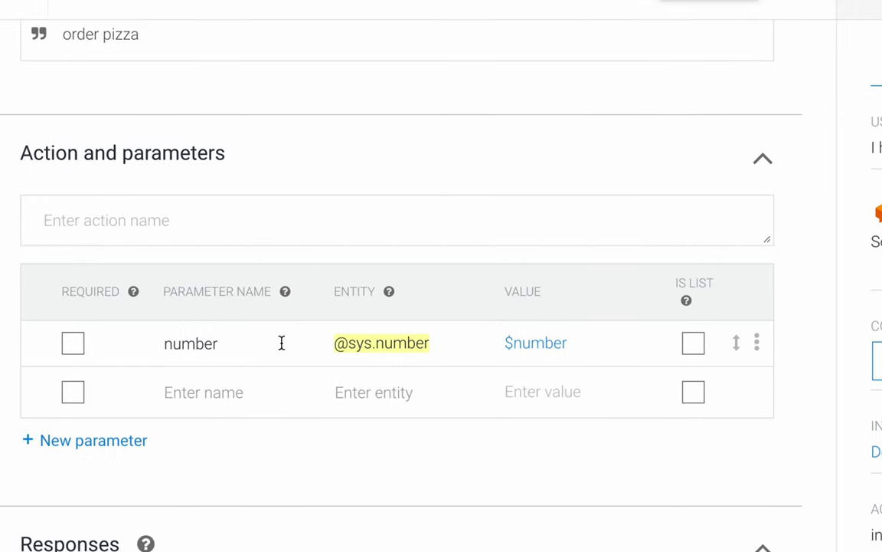
{"action": "left_click", "coordinate": [75, 344]}
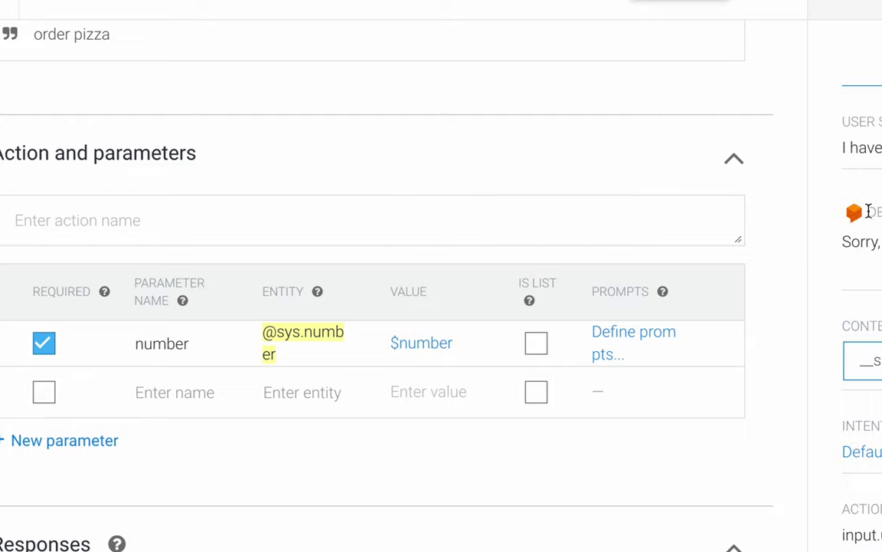
Define the prompts "how many pizza do you want" and "how many" for the number parameter and save the intent
{"action": "left_click", "coordinate": [638, 333]}
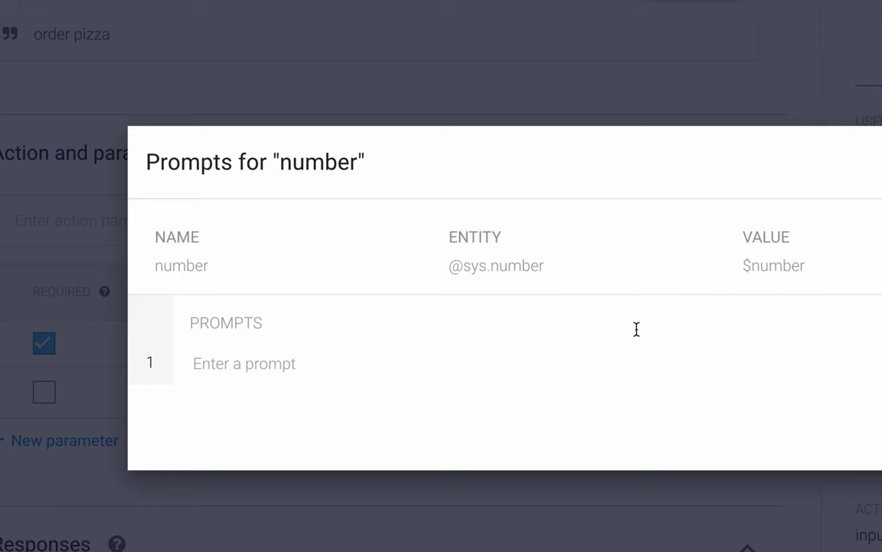
{"action": "left_click", "coordinate": [232, 362]}
{"action": "type", "text": "how"}
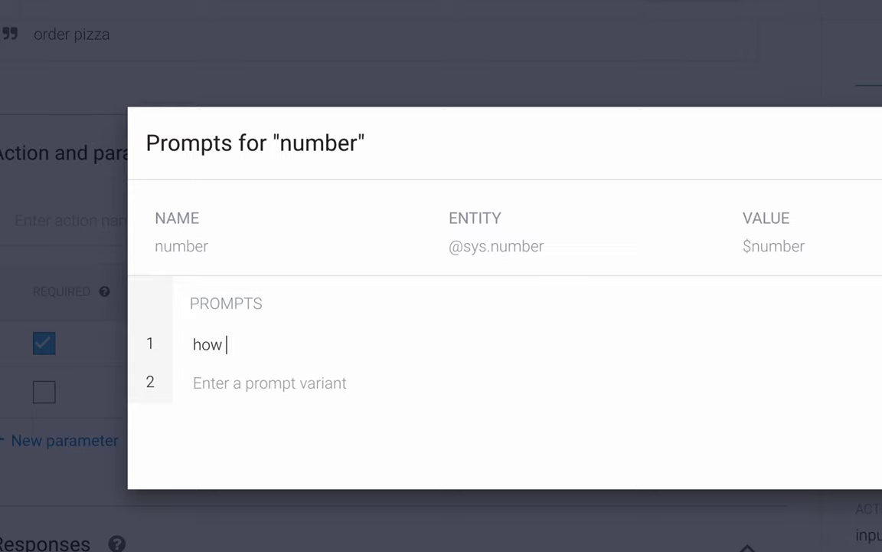
{"action": "type", "text": "many piz"}
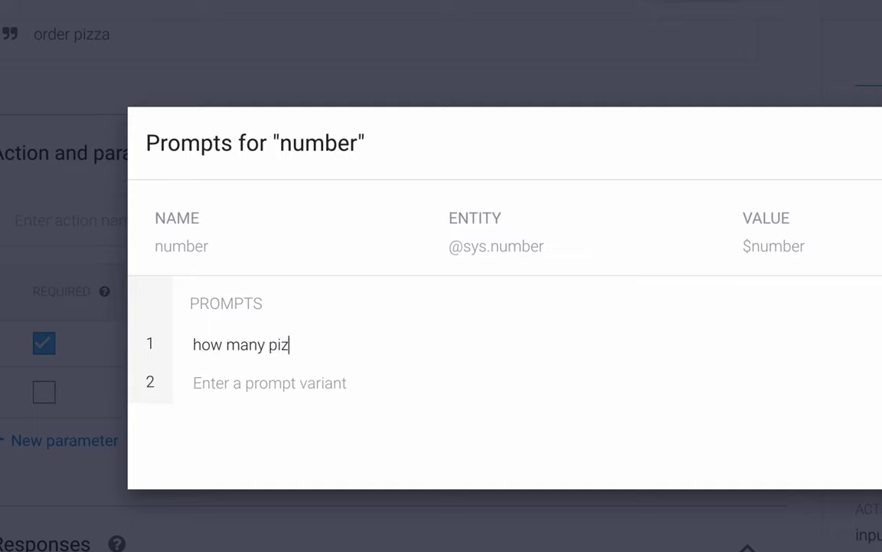
{"action": "type", "text": "za do you want"}
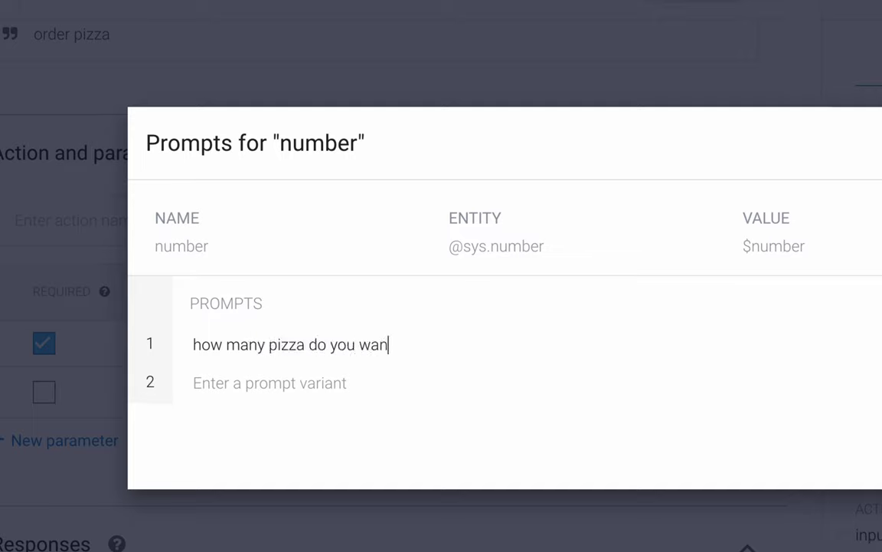
{"action": "key", "text": "Return"}
{"action": "type", "text": "how many"}
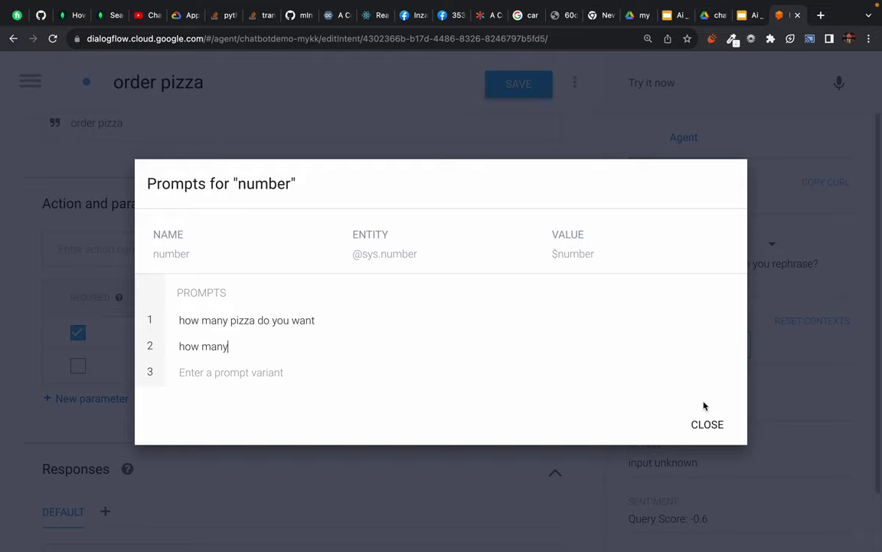
{"action": "left_click", "coordinate": [707, 424]}
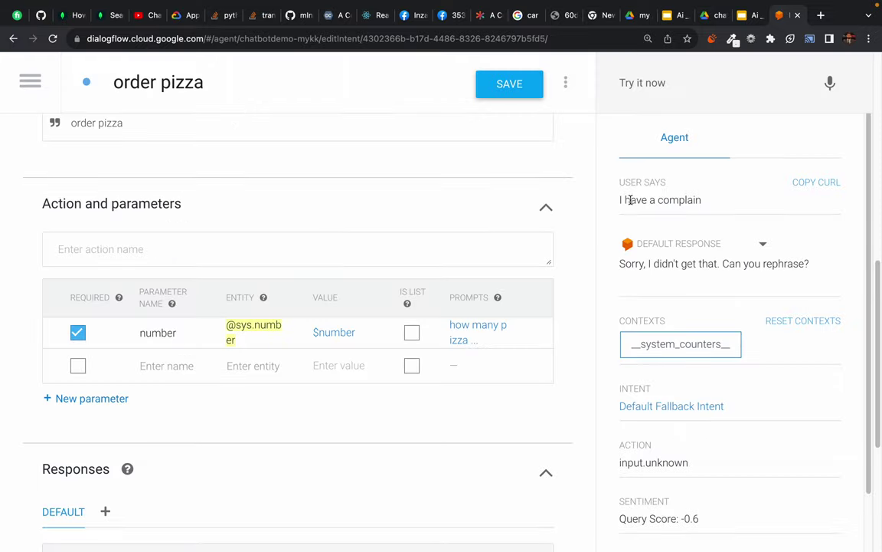
{"action": "left_click", "coordinate": [505, 82]}
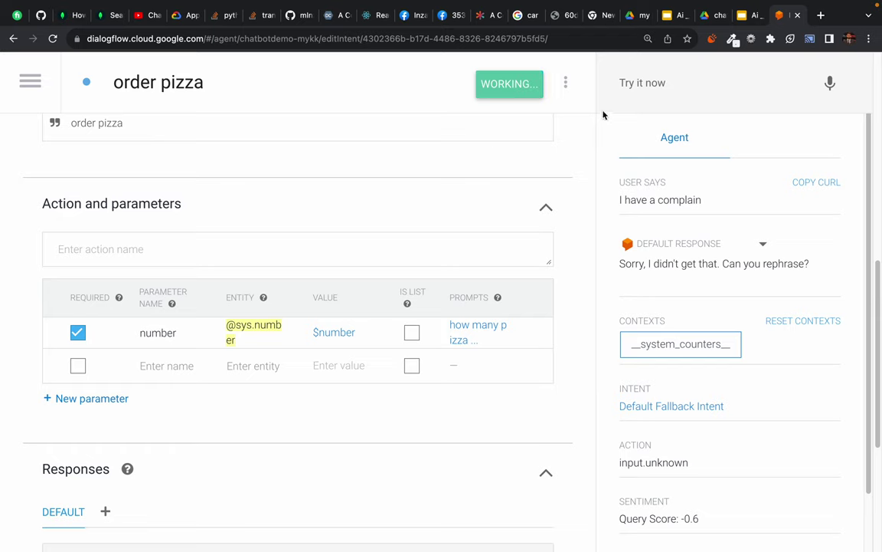
{"action": "left_click", "coordinate": [667, 82]}
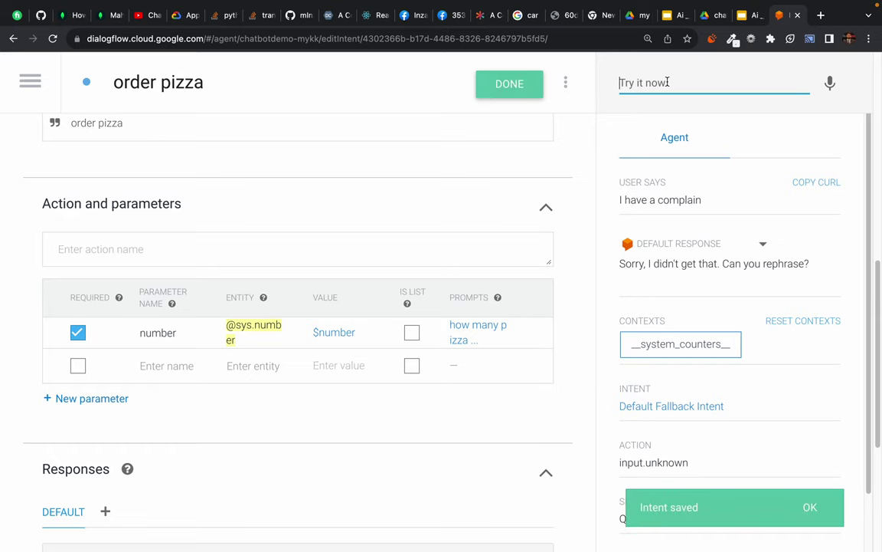
Retrain the chatbotdemo agent from its ML settings
{"action": "left_click", "coordinate": [30, 81]}
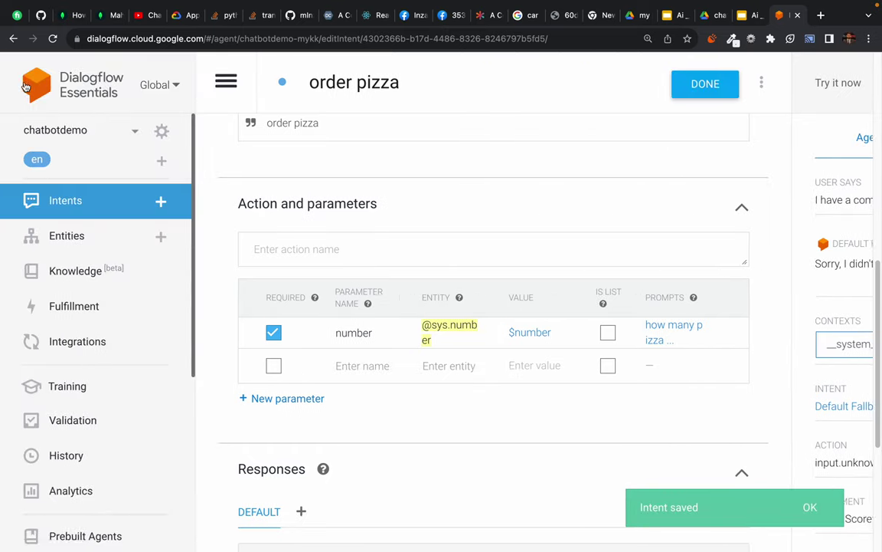
{"action": "left_click", "coordinate": [164, 134]}
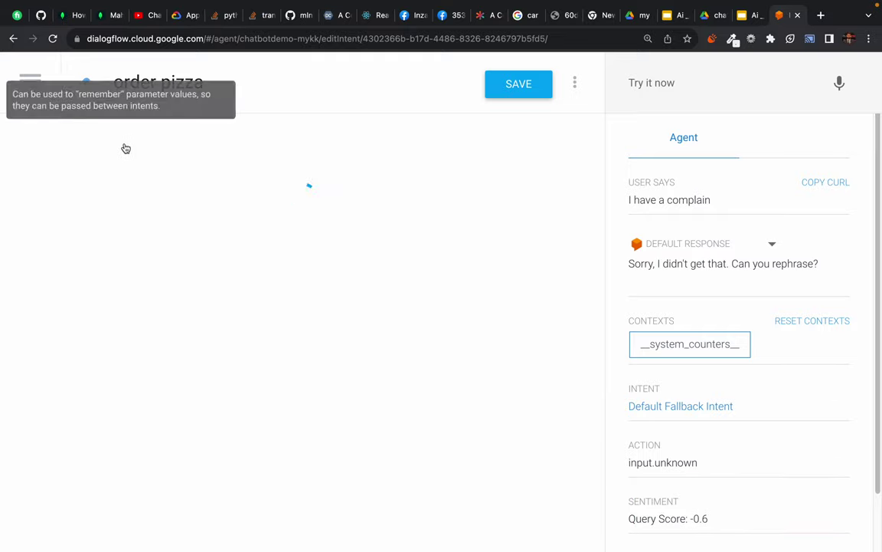
{"action": "left_click", "coordinate": [148, 136]}
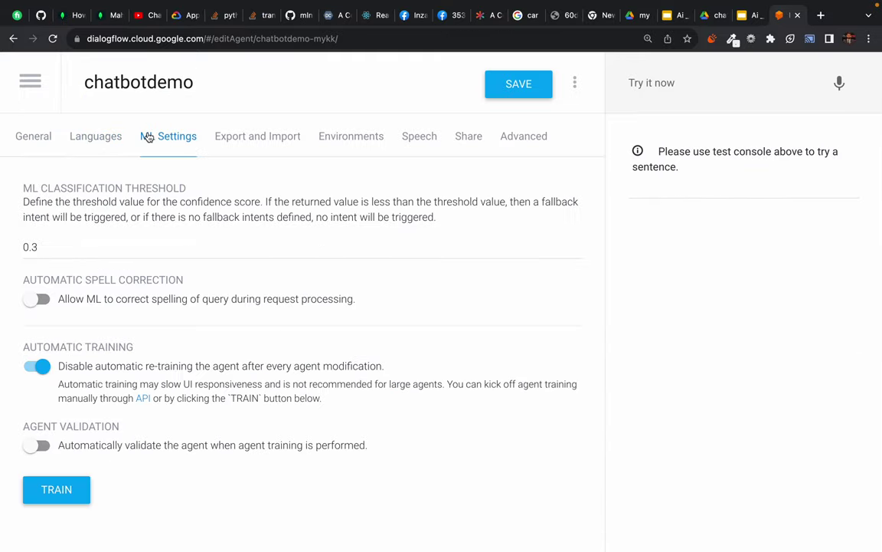
{"action": "left_click", "coordinate": [53, 487]}
Return to the intents list, wait for the agent training to complete and reload the page
{"action": "left_click", "coordinate": [28, 83]}
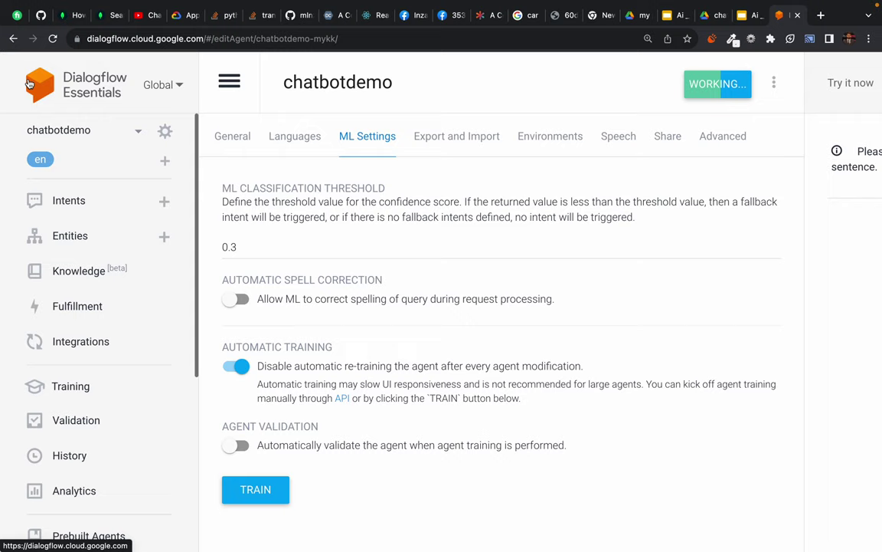
{"action": "left_click", "coordinate": [77, 204]}
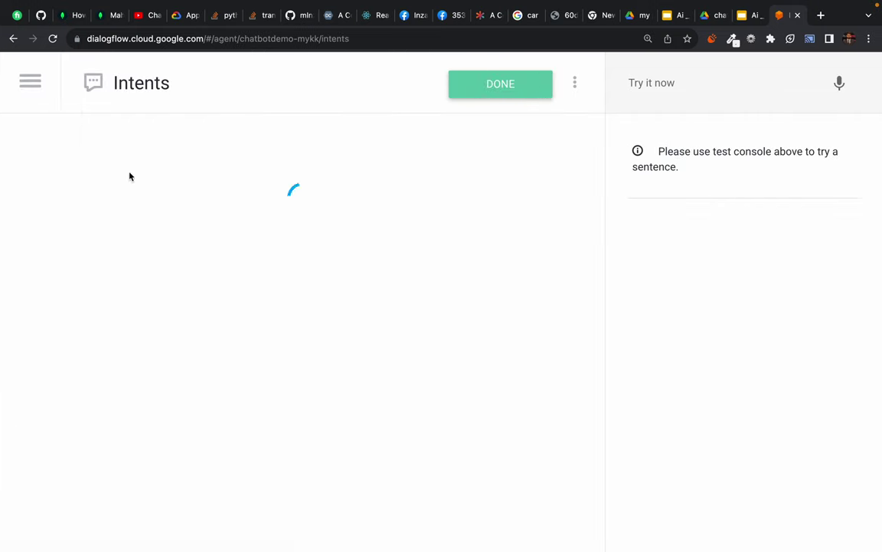
{"action": "left_click", "coordinate": [664, 81]}
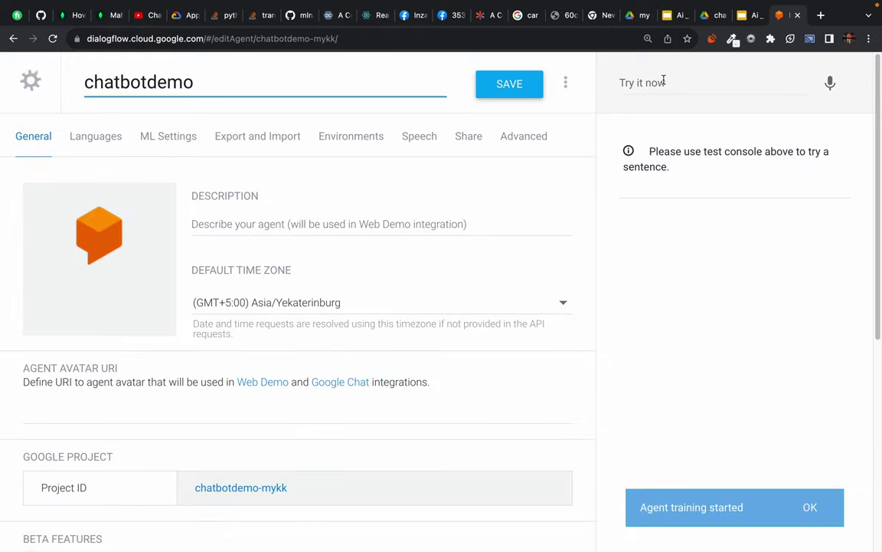
{"action": "left_click", "coordinate": [30, 80]}
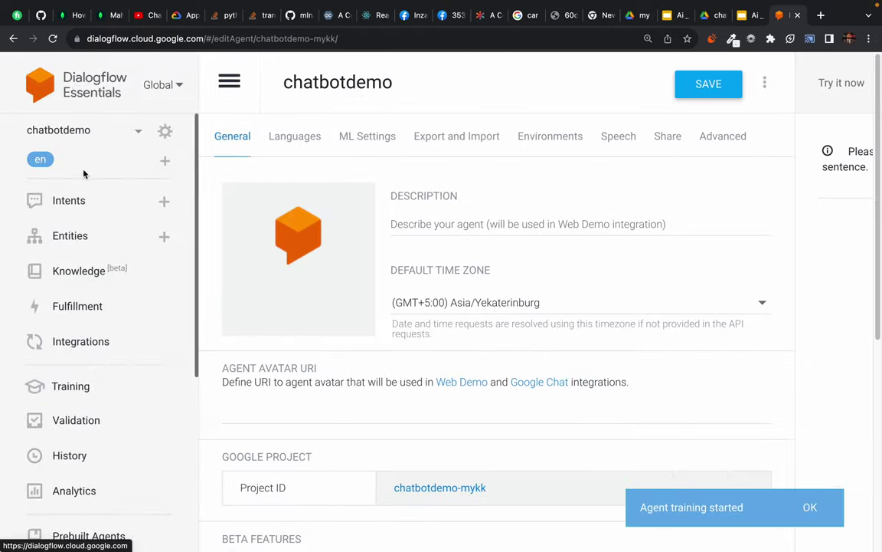
{"action": "left_click", "coordinate": [73, 215]}
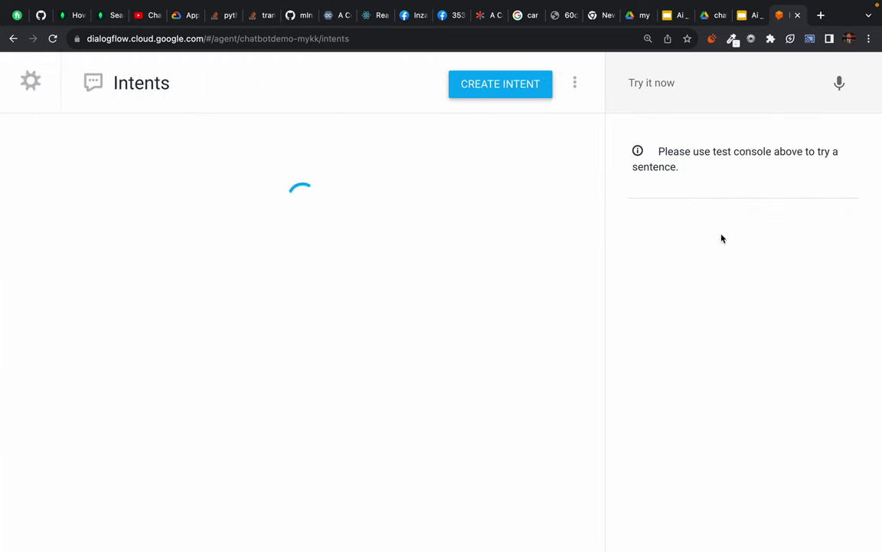
{"action": "left_click", "coordinate": [663, 86]}
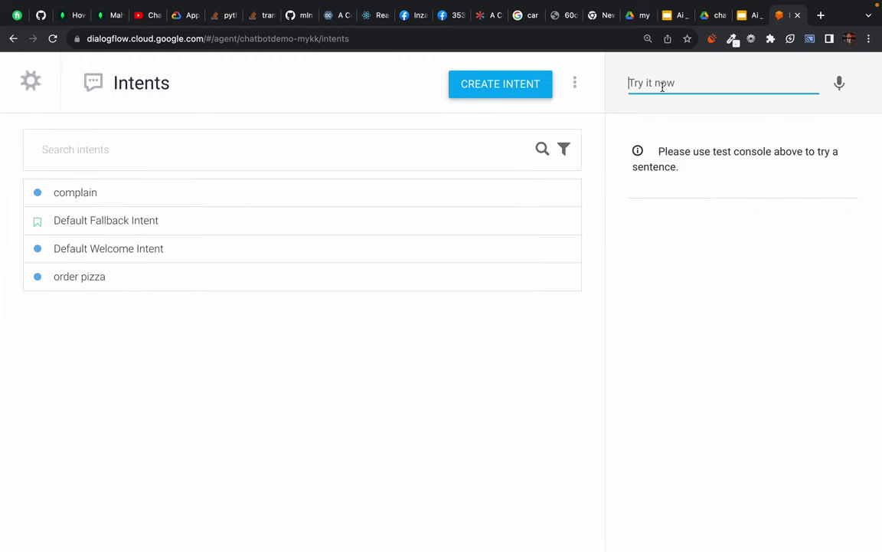
{"action": "mouse_move", "coordinate": [690, 4]}
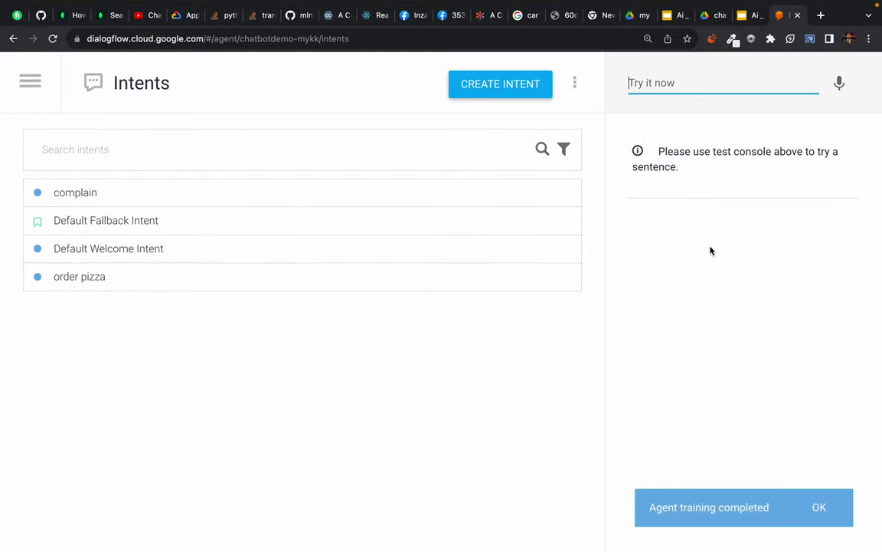
{"action": "key", "text": "super+r"}
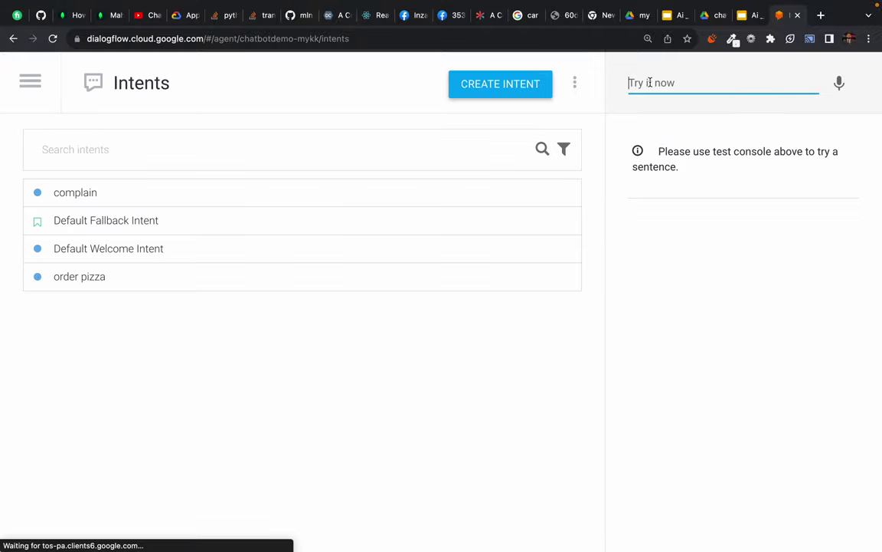
Test the agent with the message "hi" and examine its reply and matched intent
{"action": "type", "text": "hi"}
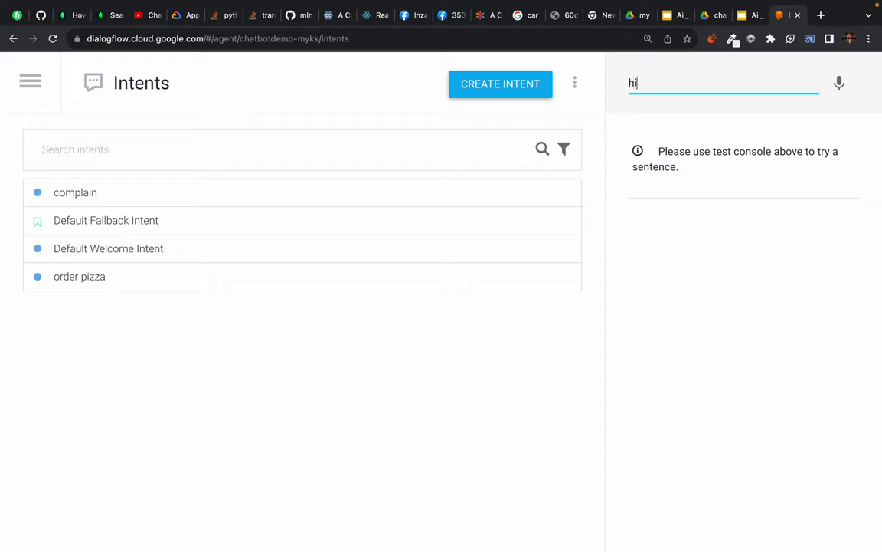
{"action": "key", "text": "Return"}
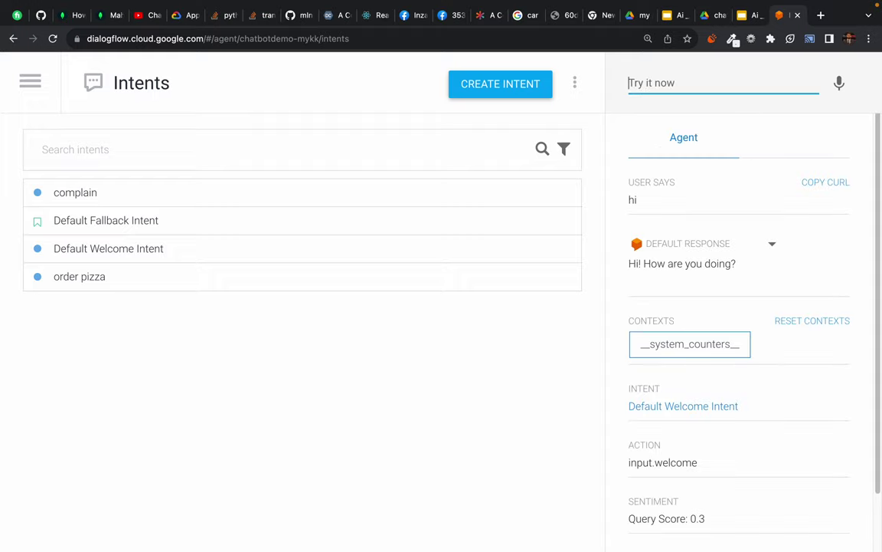
{"action": "key", "text": "Down"}
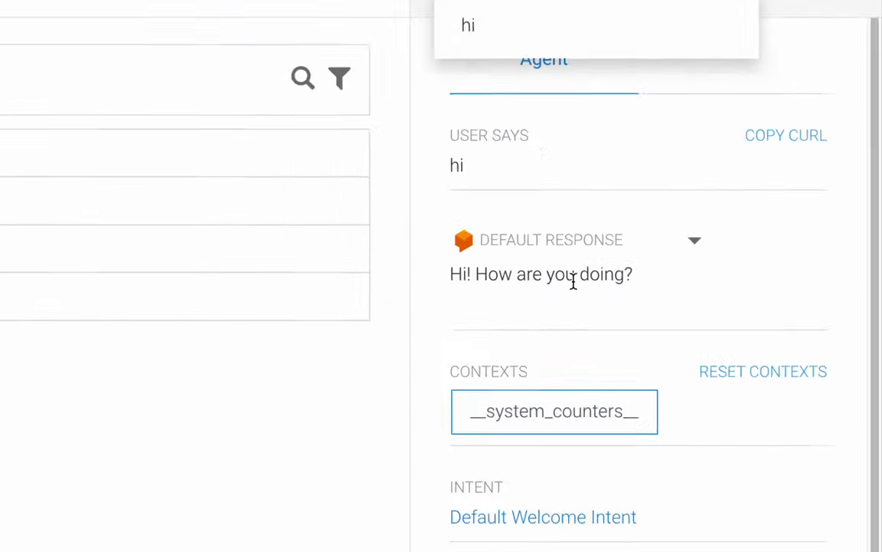
Test the agent with the message "I am good, give pizz", which leaves out the quantity
{"action": "type", "text": "I am "}
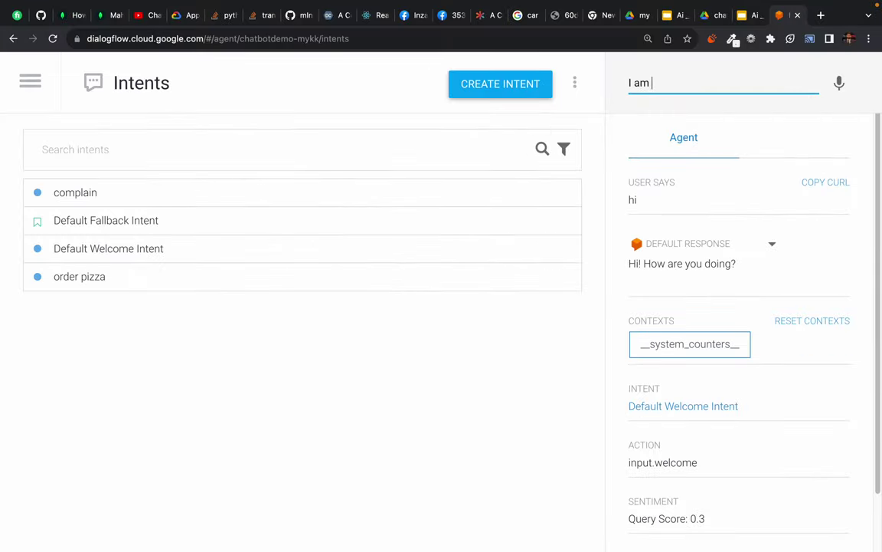
{"action": "type", "text": "good, give pizz"}
{"action": "key", "text": "Return"}
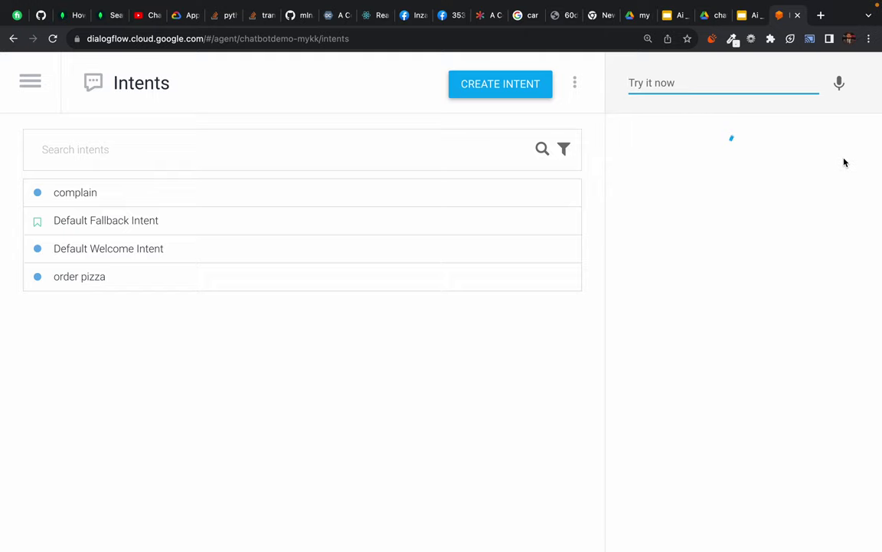
Examine the agent's default response to the pizza message that gives no quantity
{"action": "key", "text": "Down"}
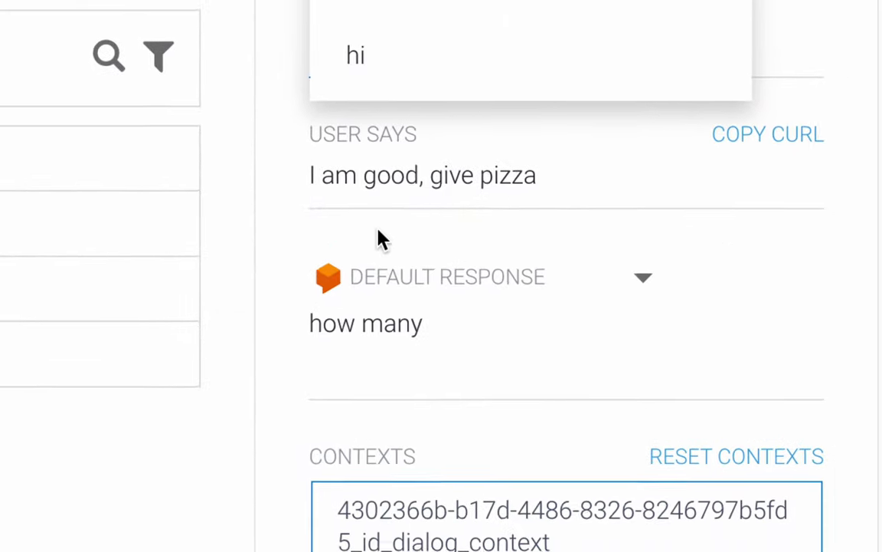
{"action": "left_click_drag", "start_coordinate": [446, 175], "coordinate": [503, 174]}
{"action": "left_click", "coordinate": [503, 174]}
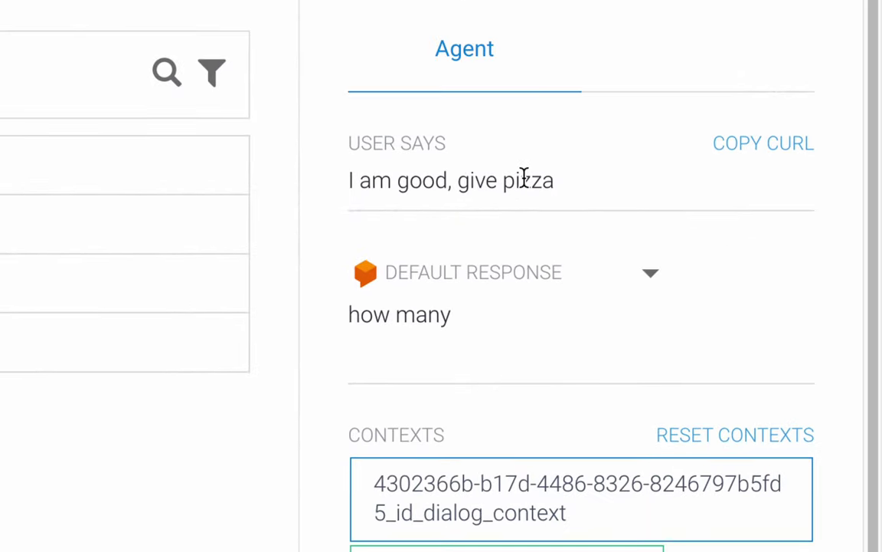
{"action": "triple_click", "coordinate": [485, 176]}
{"action": "left_click", "coordinate": [508, 176]}
{"action": "left_click_drag", "start_coordinate": [397, 180], "coordinate": [504, 180]}
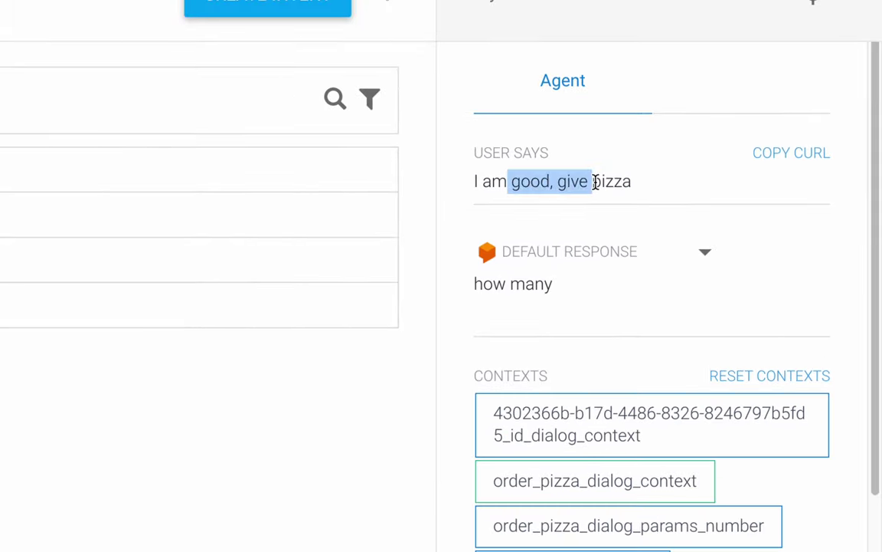
{"action": "left_click", "coordinate": [504, 180]}
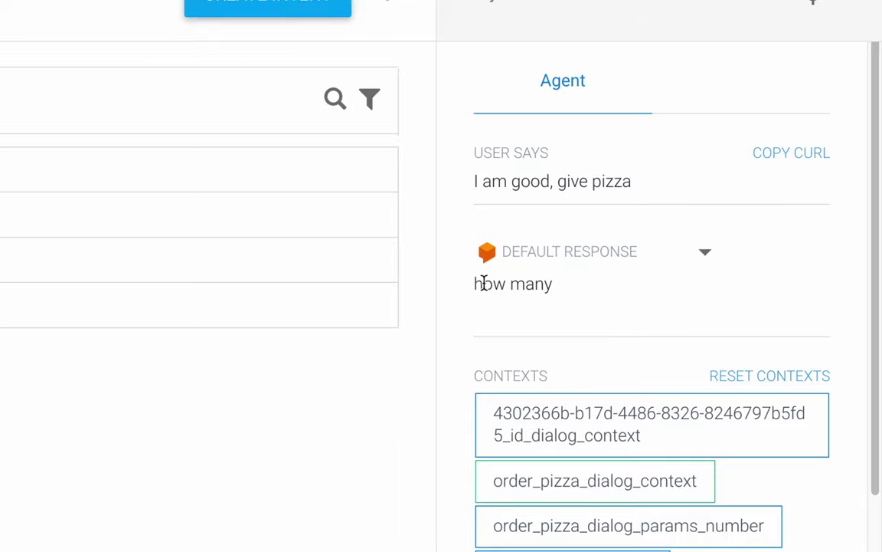
{"action": "left_click_drag", "start_coordinate": [481, 283], "coordinate": [567, 290]}
{"action": "left_click", "coordinate": [564, 289]}
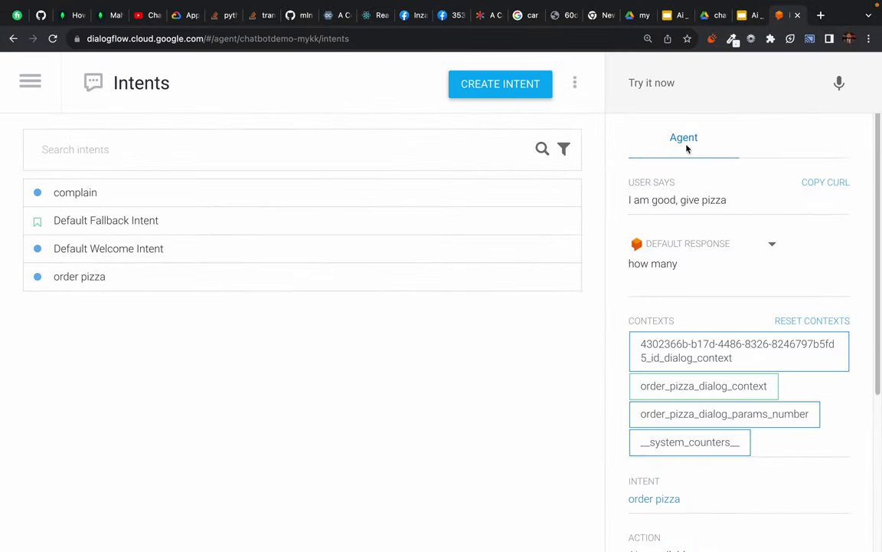
{"action": "left_click", "coordinate": [608, 102]}
Examine the matched intent and the number parameter in the test result for the pizza message without a quantity
{"action": "scroll", "coordinate": [740, 228], "scroll_direction": "down", "scroll_amount": 5}
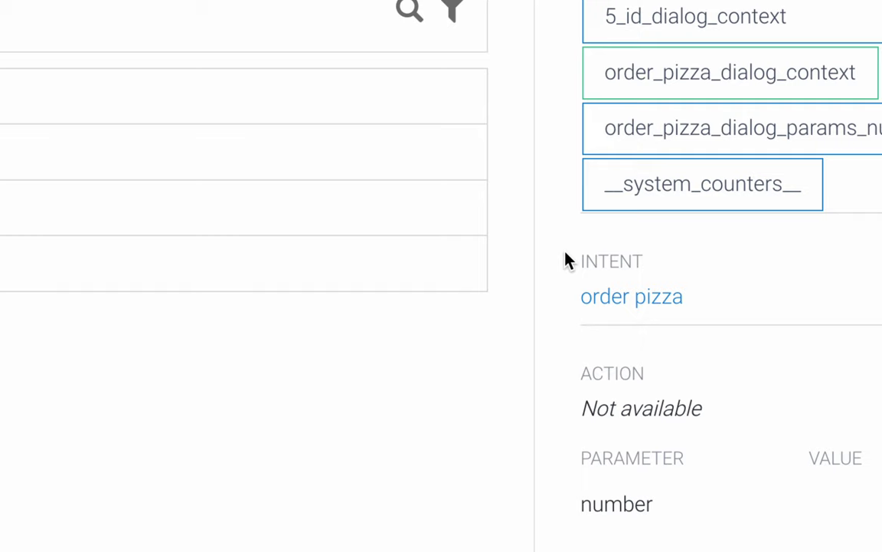
{"action": "left_click_drag", "start_coordinate": [565, 255], "coordinate": [737, 302]}
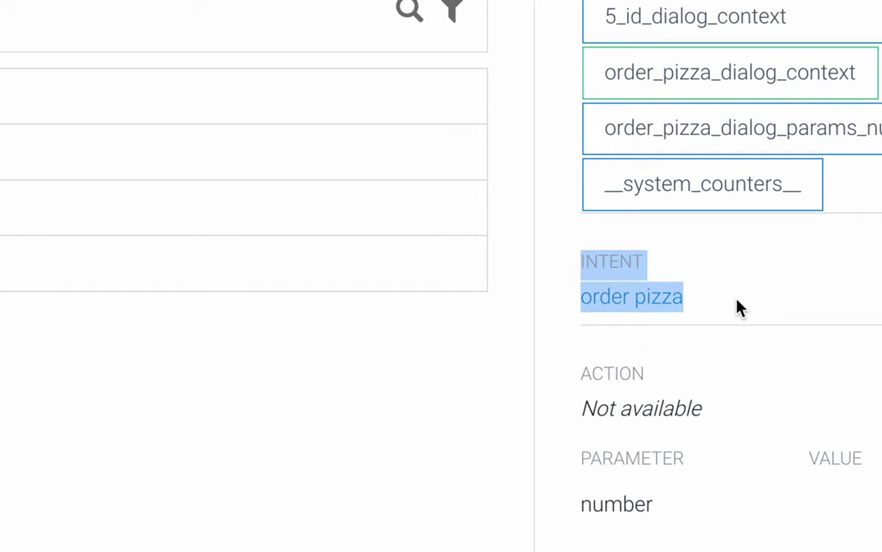
{"action": "left_click", "coordinate": [764, 299]}
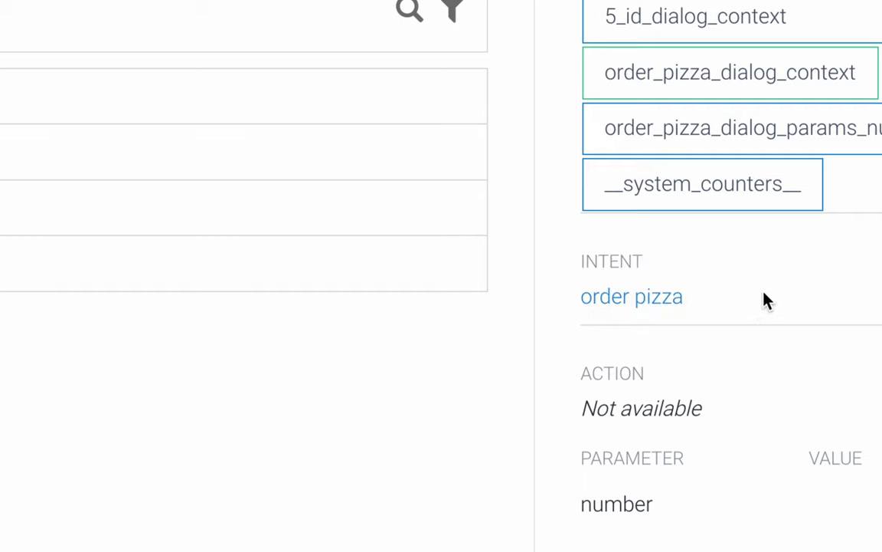
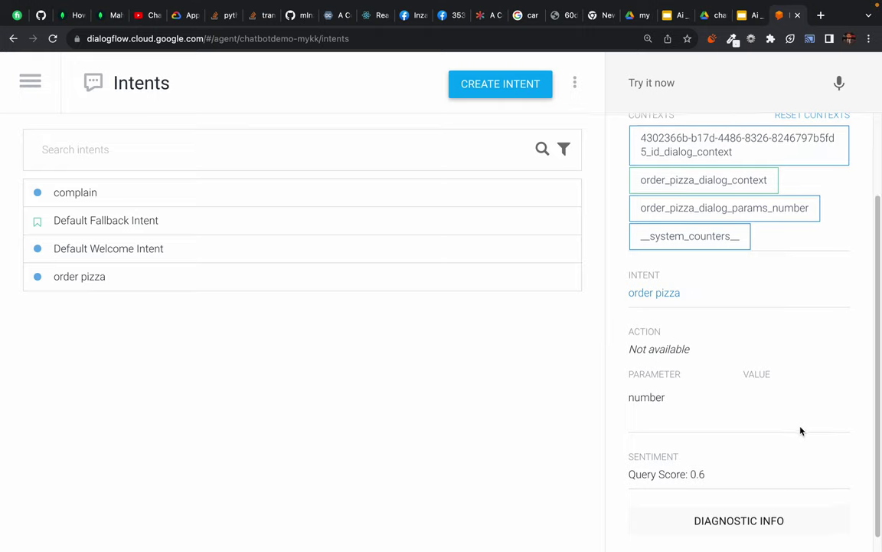
{"action": "scroll", "coordinate": [800, 429], "scroll_direction": "down", "scroll_amount": 1}
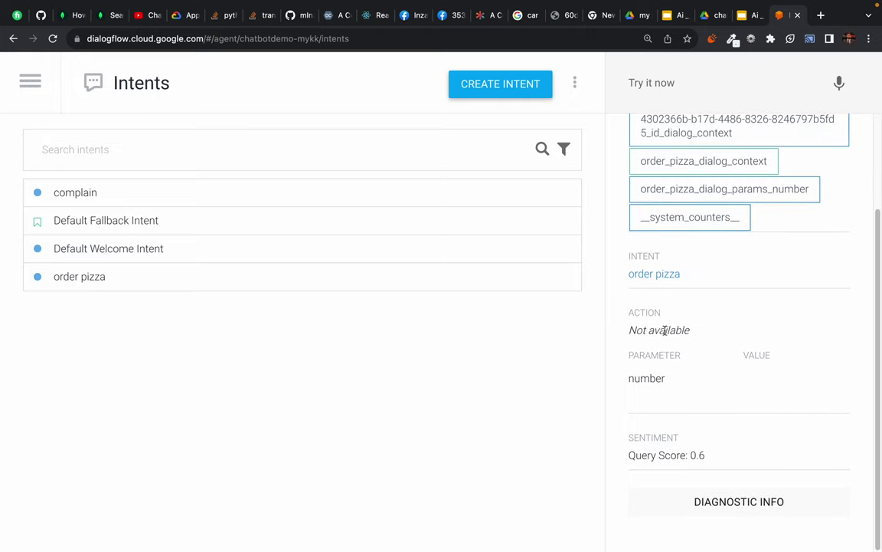
{"action": "left_click_drag", "start_coordinate": [647, 356], "coordinate": [679, 354]}
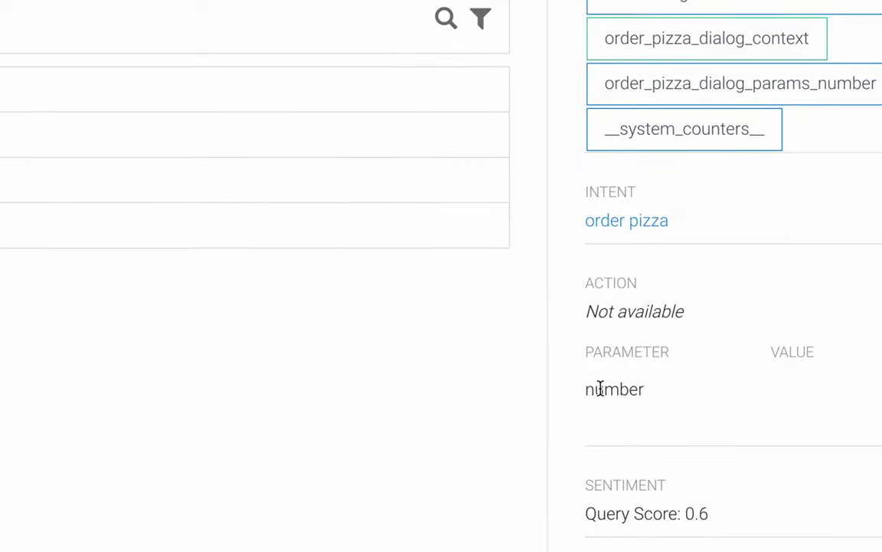
{"action": "double_click", "coordinate": [638, 378]}
{"action": "left_click", "coordinate": [817, 362]}
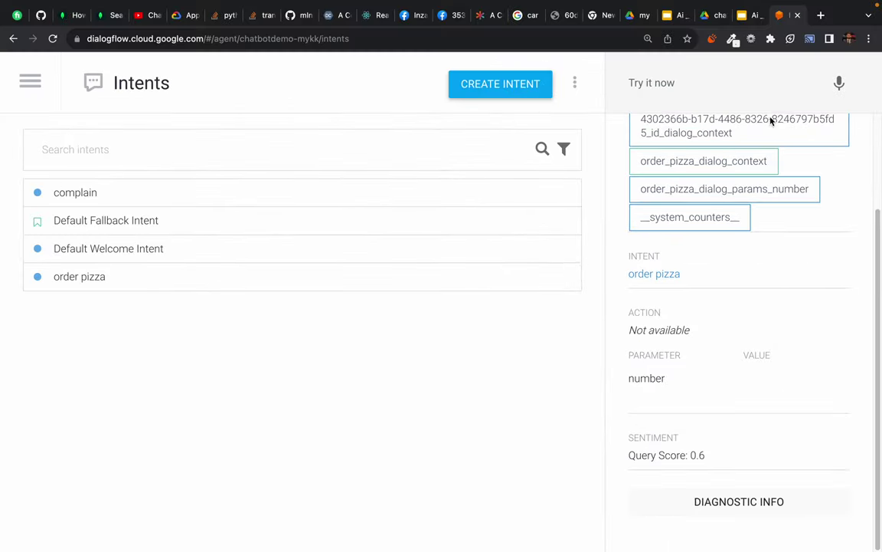
Answer the agent's quantity prompt with the test message "give me 3"
{"action": "scroll", "coordinate": [772, 123], "scroll_direction": "up", "scroll_amount": 3}
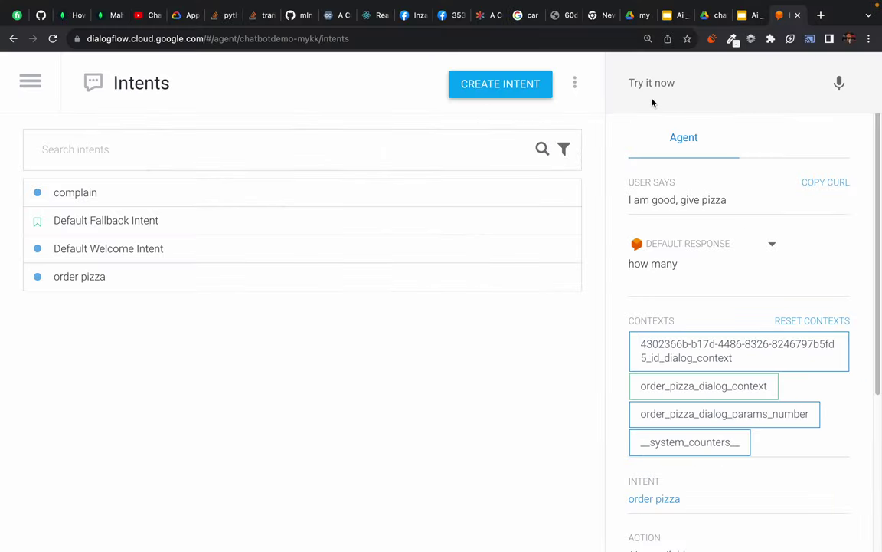
{"action": "left_click", "coordinate": [652, 84]}
{"action": "type", "text": "giv"}
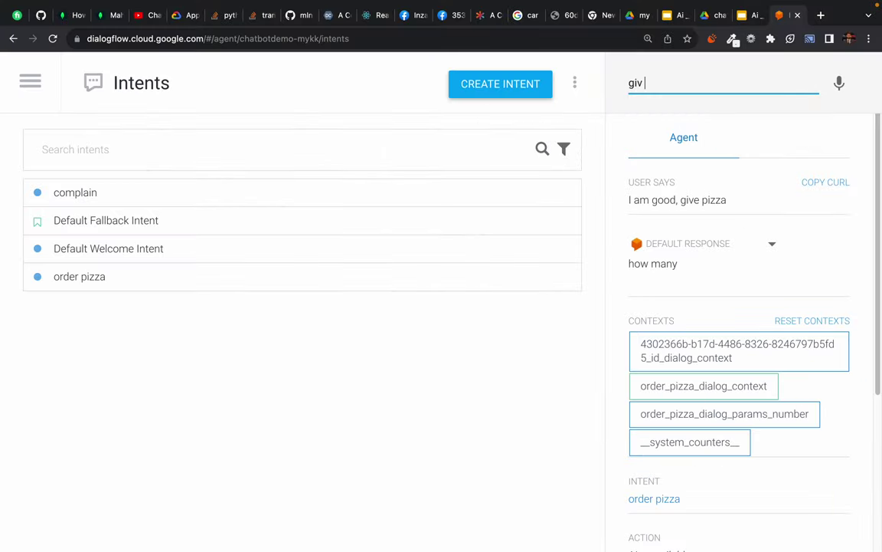
{"action": "type", "text": "e me 3"}
{"action": "key", "text": "Return"}
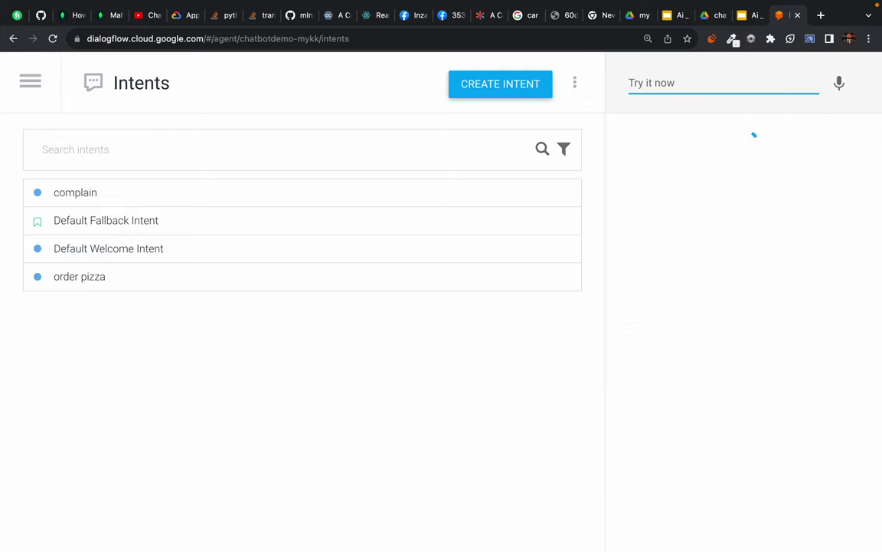
{"action": "scroll", "coordinate": [786, 307], "scroll_direction": "down", "scroll_amount": 1}
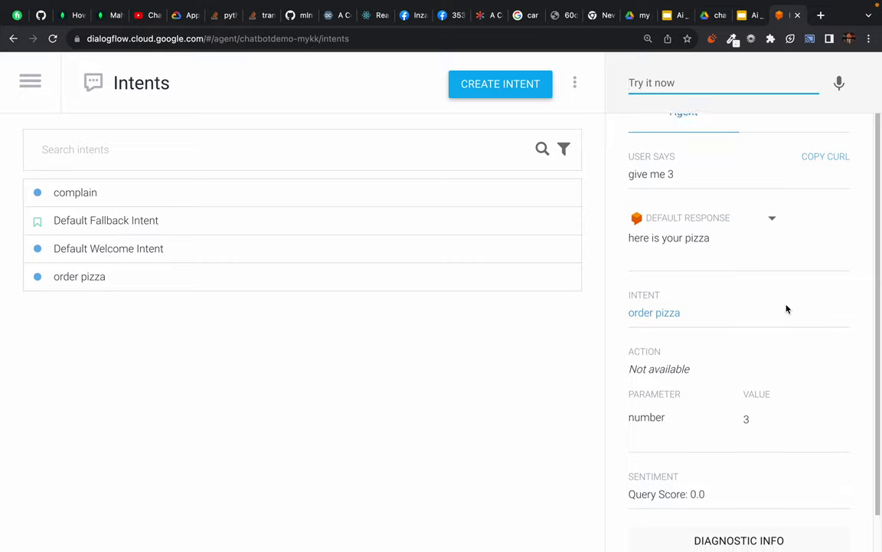
Examine the agent's reply to the quantity answer, the matched intent and the value captured for the number parameter
{"action": "key", "text": "Down"}
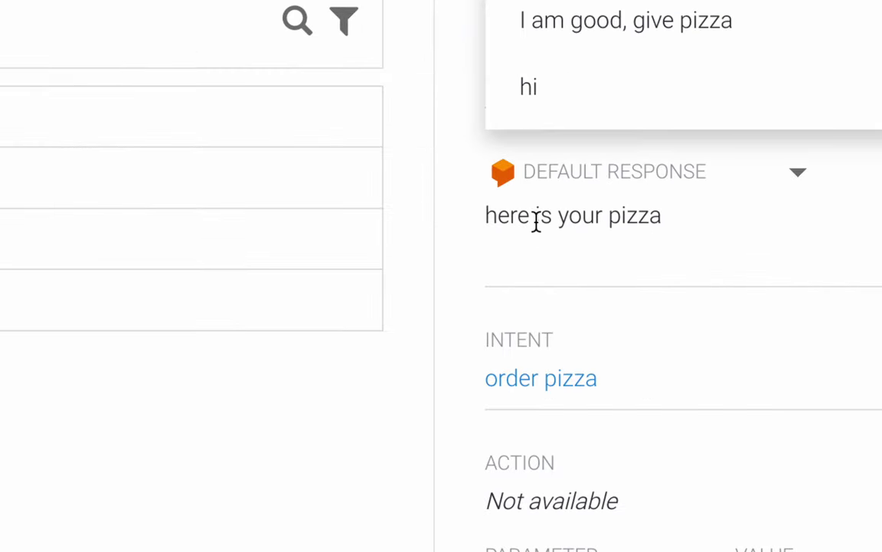
{"action": "left_click_drag", "start_coordinate": [536, 220], "coordinate": [721, 228]}
{"action": "left_click", "coordinate": [721, 305]}
{"action": "scroll", "coordinate": [721, 306], "scroll_direction": "down", "scroll_amount": 3}
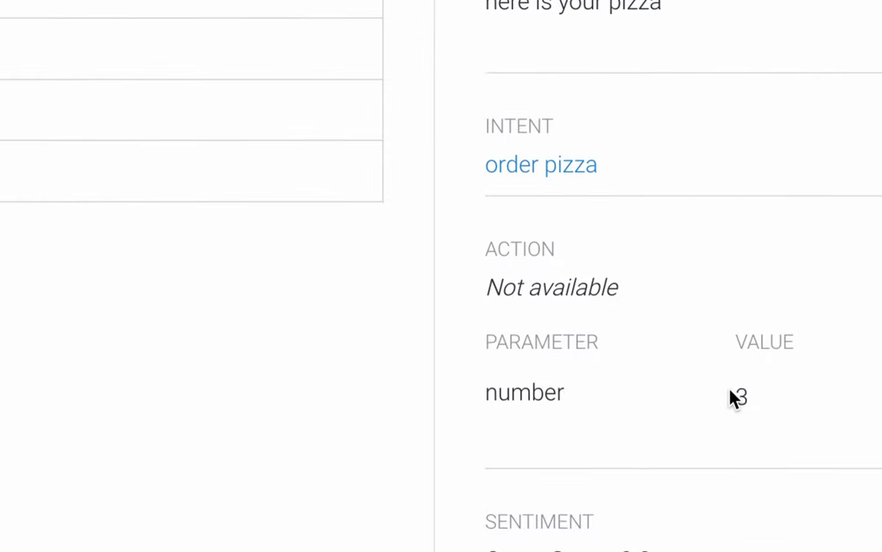
{"action": "left_click_drag", "start_coordinate": [730, 392], "coordinate": [764, 392]}
{"action": "left_click", "coordinate": [590, 338]}
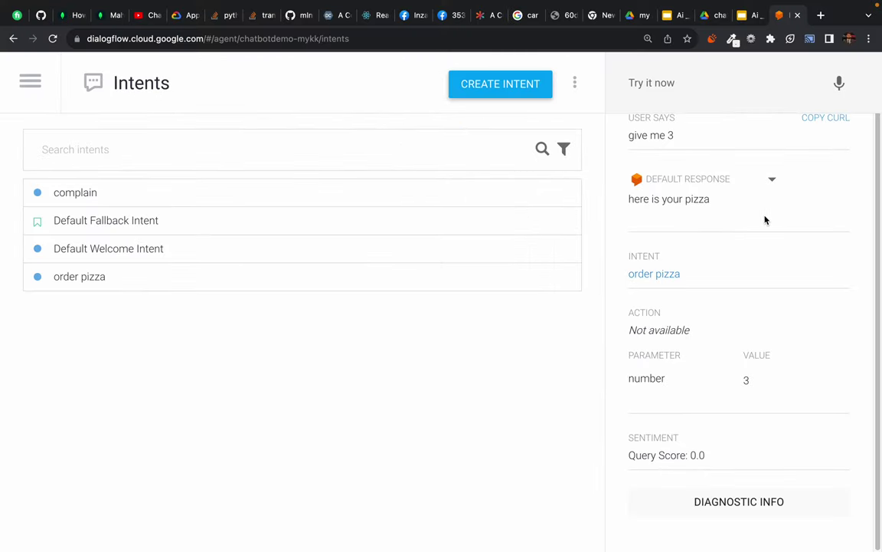
{"action": "scroll", "coordinate": [765, 219], "scroll_direction": "up", "scroll_amount": 2}
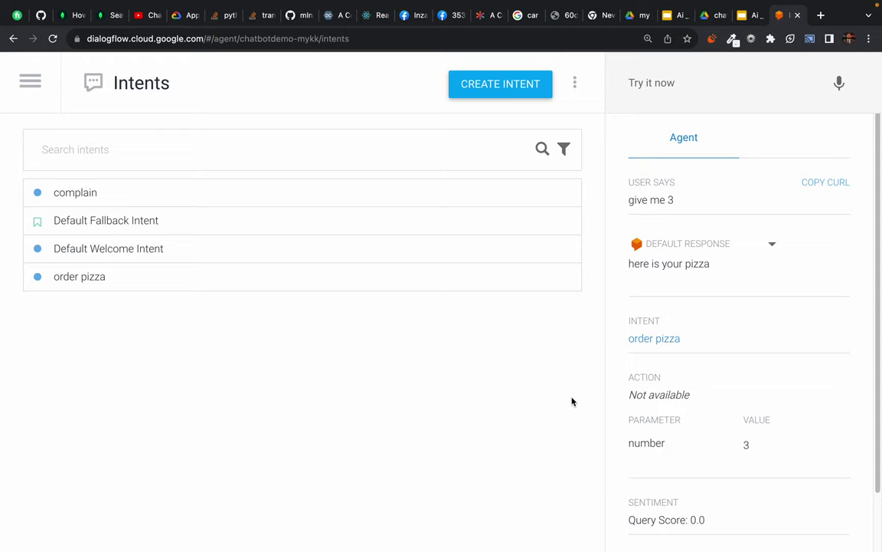
Change the order pizza intent's text response to "here is your $number pizza" and save the intent
{"action": "left_click", "coordinate": [80, 275]}
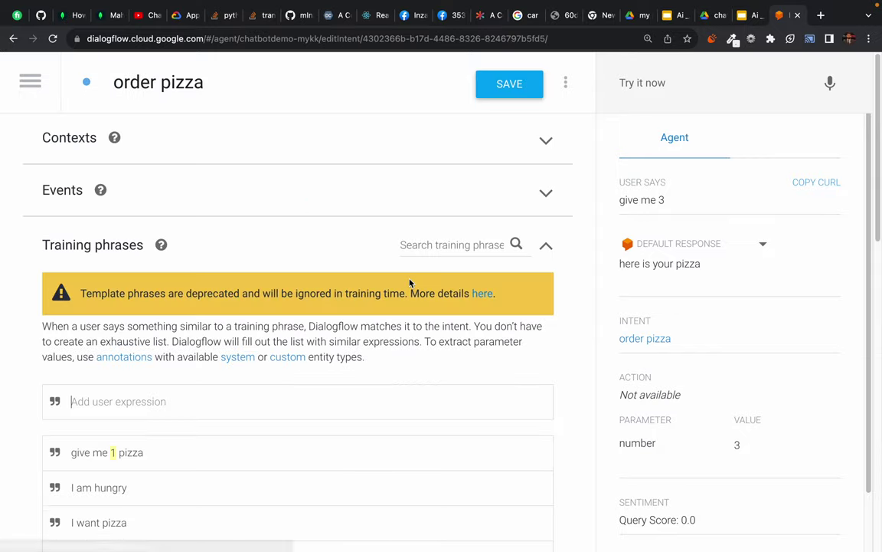
{"action": "scroll", "coordinate": [108, 453], "scroll_direction": "down", "scroll_amount": 15}
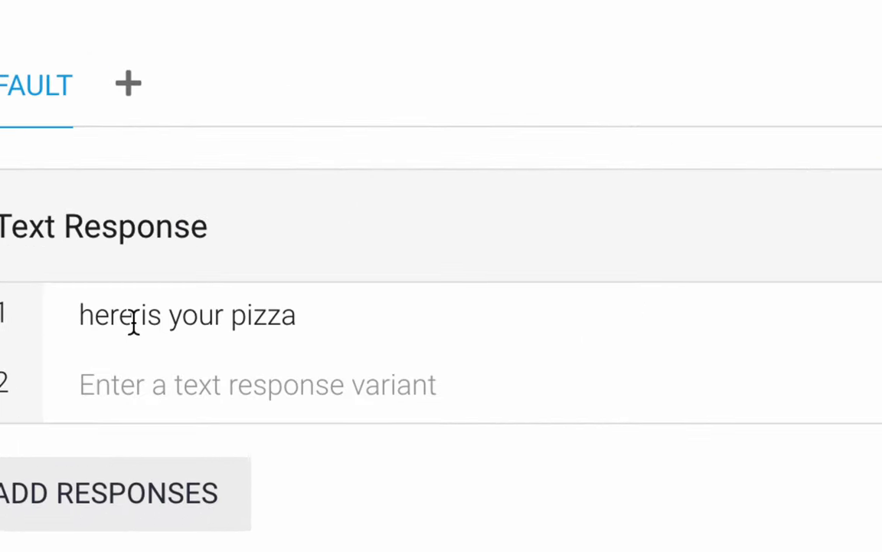
{"action": "left_click", "coordinate": [133, 317]}
{"action": "key", "text": "Right"}
{"action": "key", "text": "Right"}
{"action": "key", "text": "Right"}
{"action": "key", "text": "Right"}
{"action": "key", "text": "Right"}
{"action": "key", "text": "Right"}
{"action": "key", "text": "Right"}
{"action": "key", "text": "Right"}
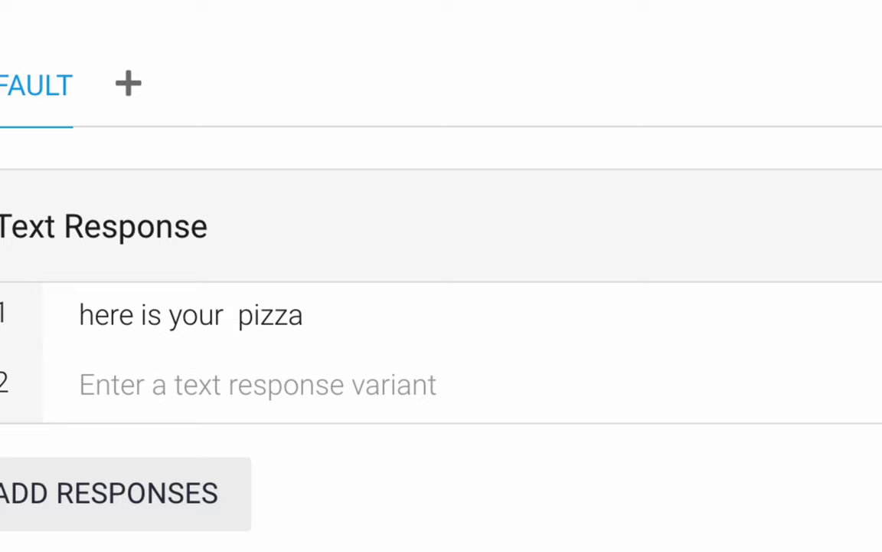
{"action": "type", "text": "$"}
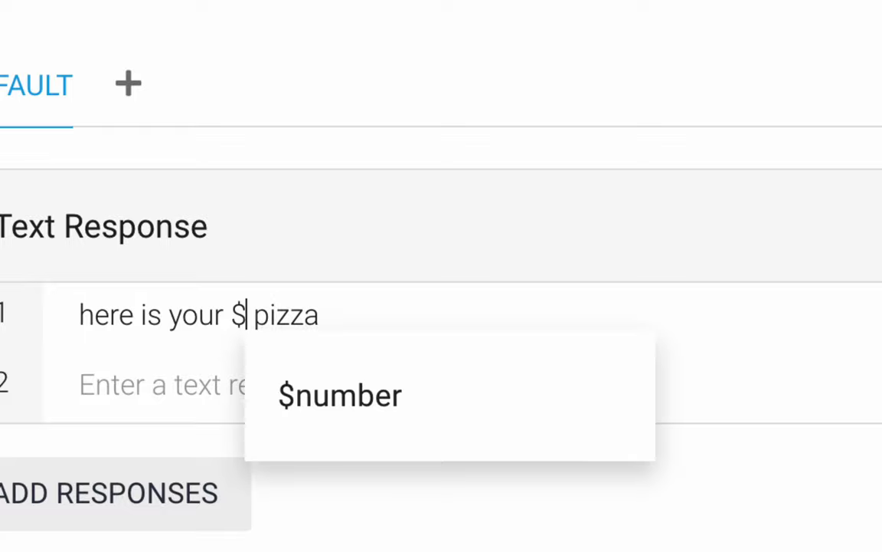
{"action": "left_click", "coordinate": [285, 432]}
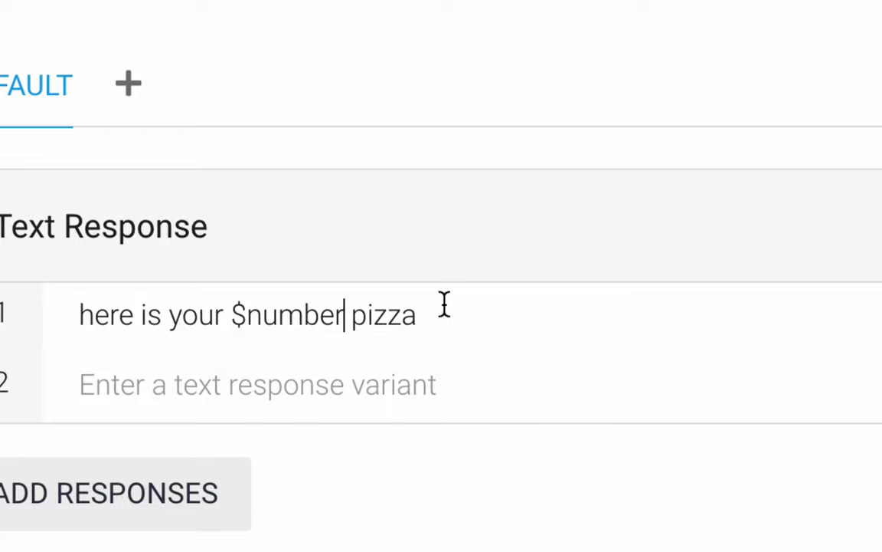
{"action": "left_click_drag", "start_coordinate": [99, 312], "coordinate": [328, 320]}
{"action": "double_click", "coordinate": [374, 319]}
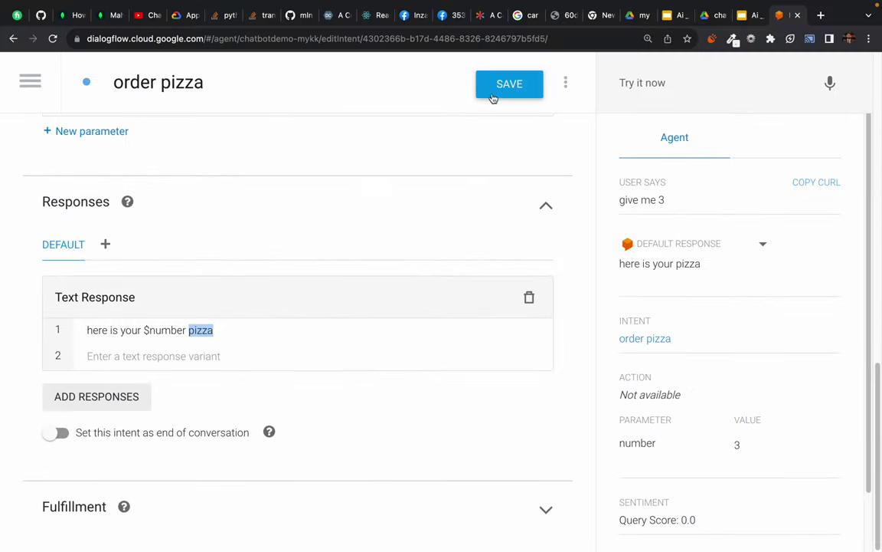
{"action": "left_click", "coordinate": [494, 97]}
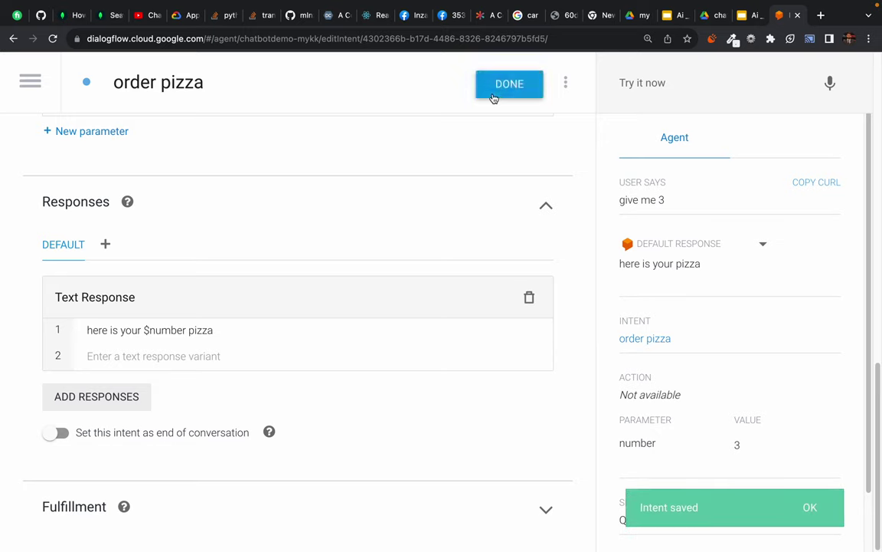
Review the order pizza intent's training phrases and the entity type assigned to its number parameter
{"action": "scroll", "coordinate": [173, 294], "scroll_direction": "up", "scroll_amount": 5}
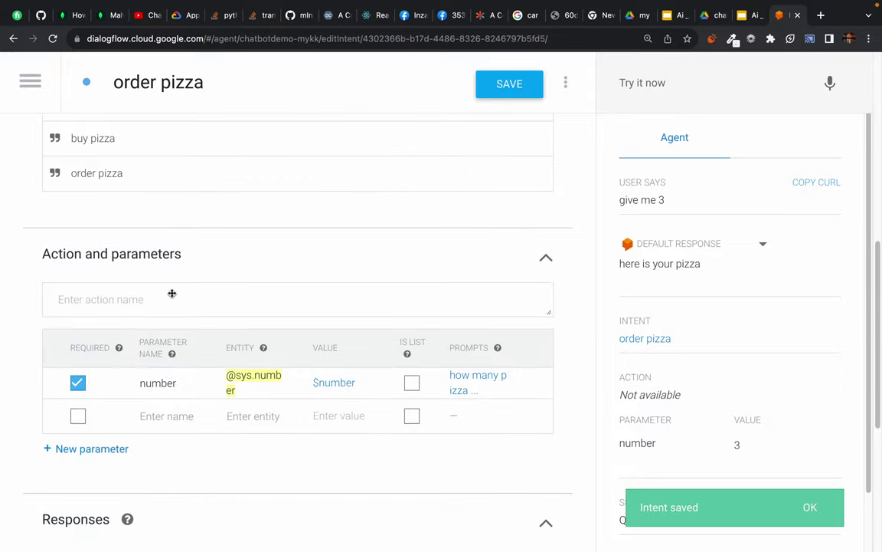
{"action": "scroll", "coordinate": [17, 357], "scroll_direction": "down", "scroll_amount": 1}
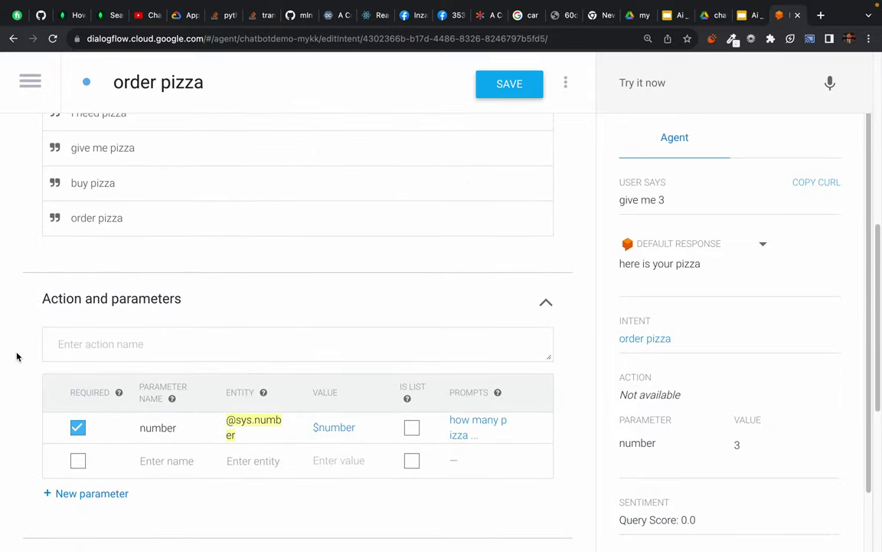
{"action": "scroll", "coordinate": [17, 356], "scroll_direction": "up", "scroll_amount": 5}
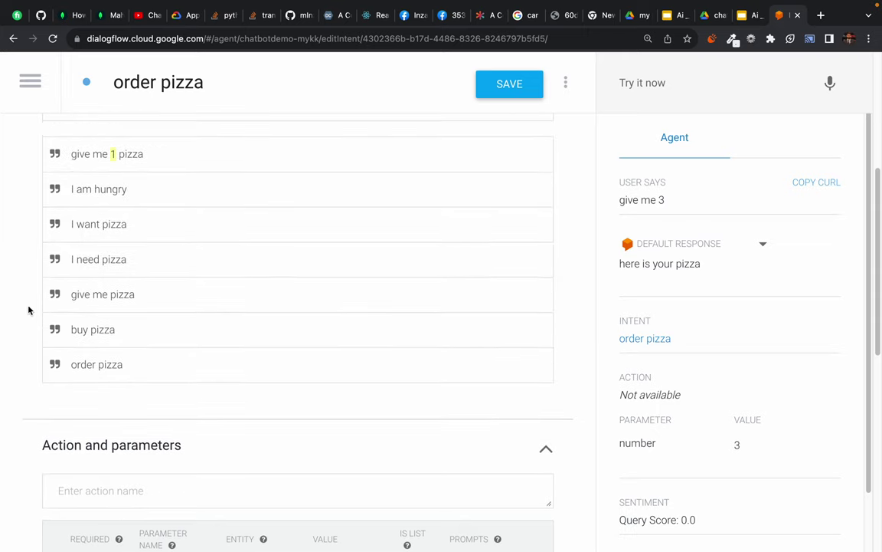
{"action": "scroll", "coordinate": [196, 214], "scroll_direction": "down", "scroll_amount": 8}
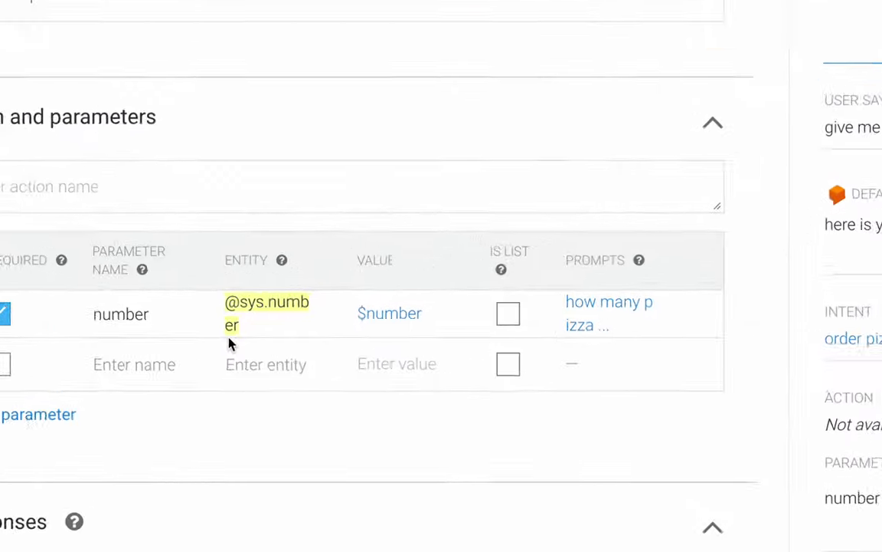
{"action": "double_click", "coordinate": [239, 212]}
{"action": "left_click", "coordinate": [286, 211]}
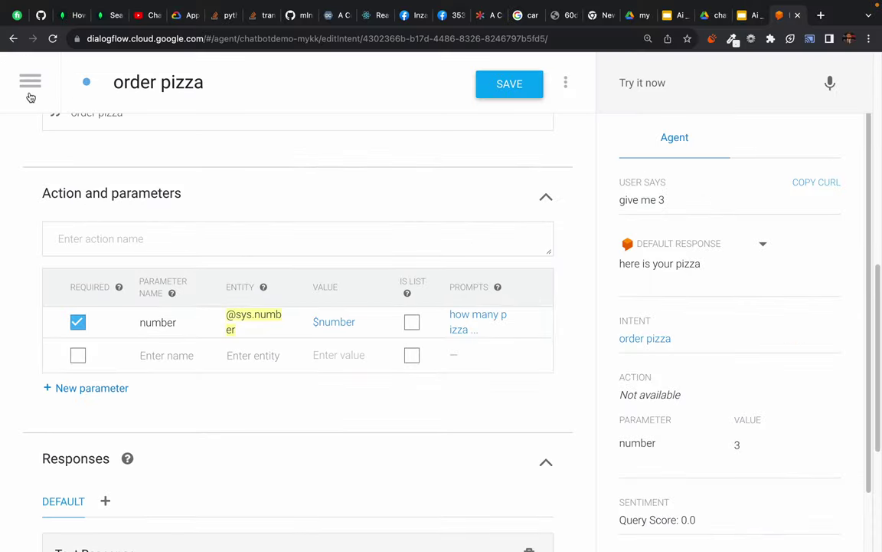
Create a new custom entity named "flavors" in the agent's entities
{"action": "left_click", "coordinate": [29, 82]}
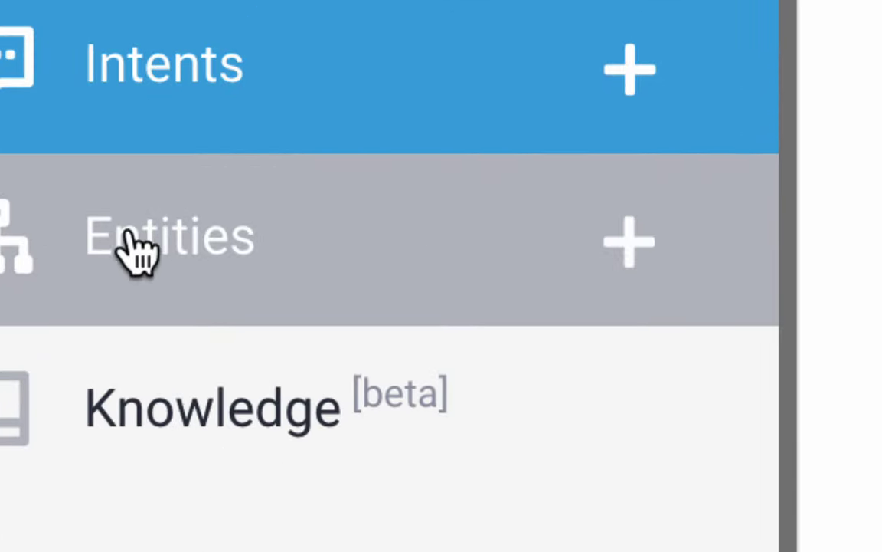
{"action": "left_click", "coordinate": [177, 249]}
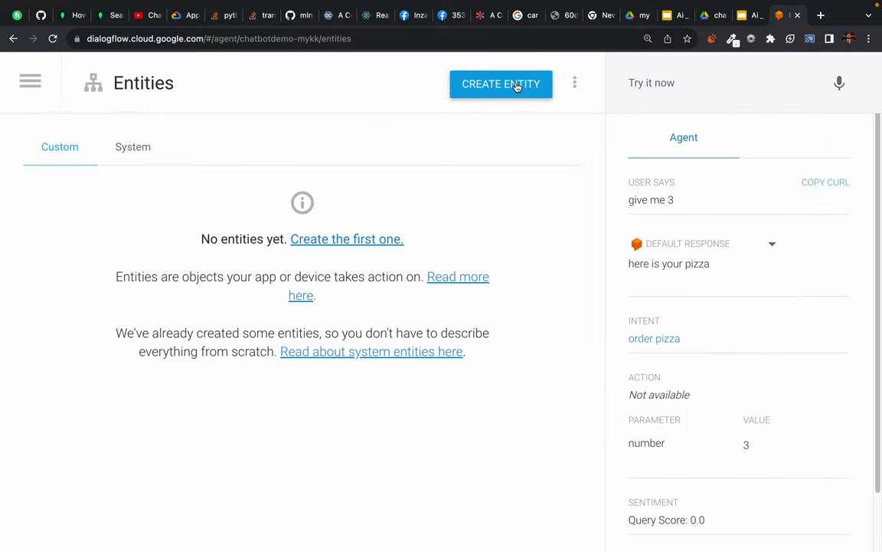
{"action": "left_click", "coordinate": [494, 86]}
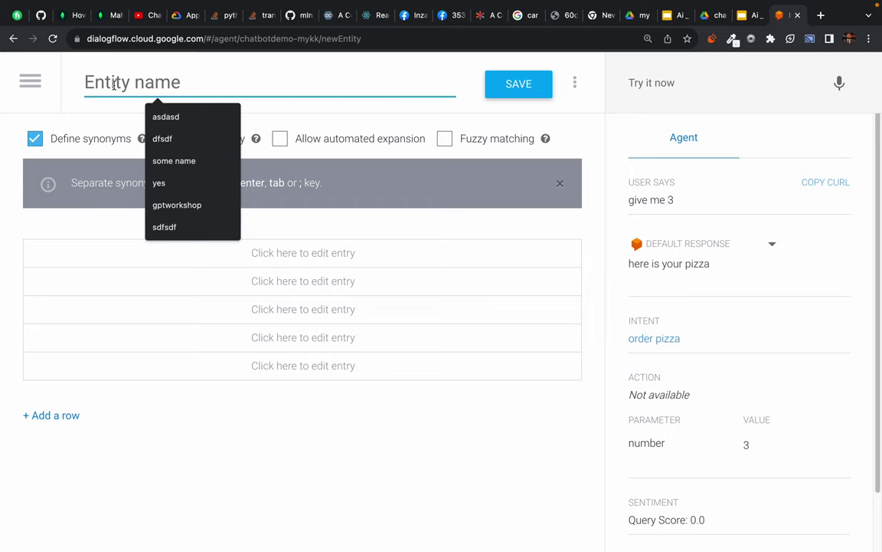
{"action": "type", "text": "flavors"}
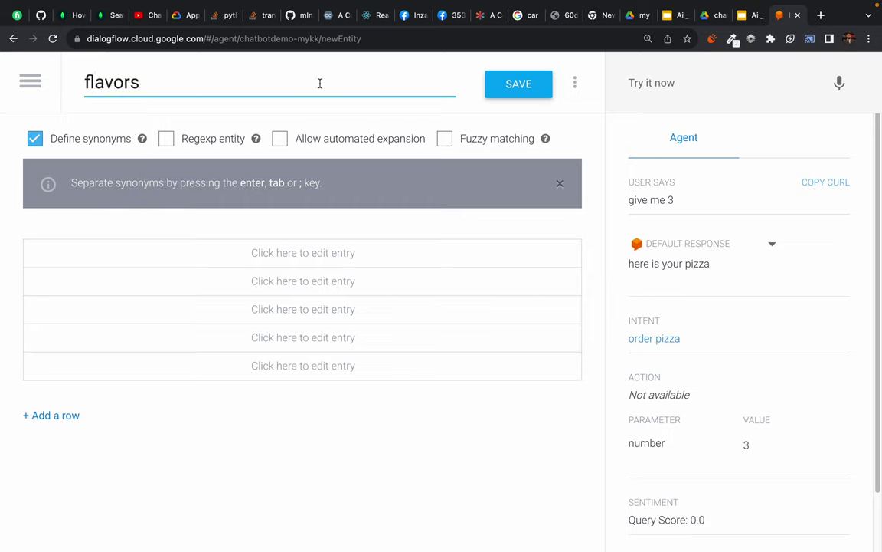
Add "fajita" as the first reference value of the flavors entity, with itself as a synonym
{"action": "left_click", "coordinate": [70, 250]}
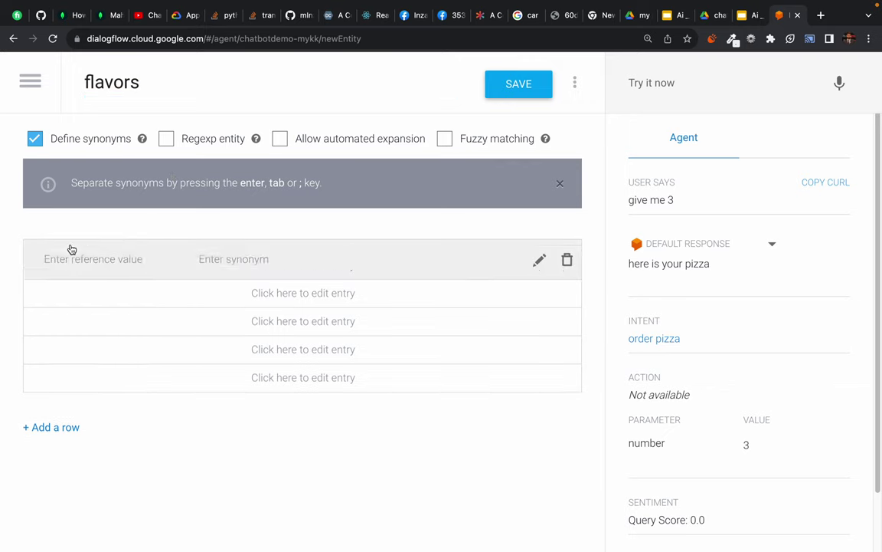
{"action": "type", "text": "fajita"}
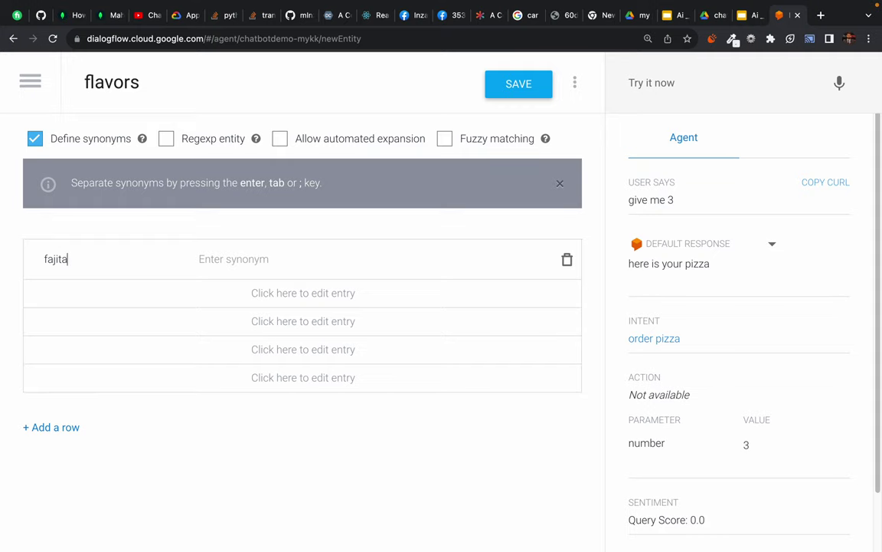
{"action": "key", "text": "Tab"}
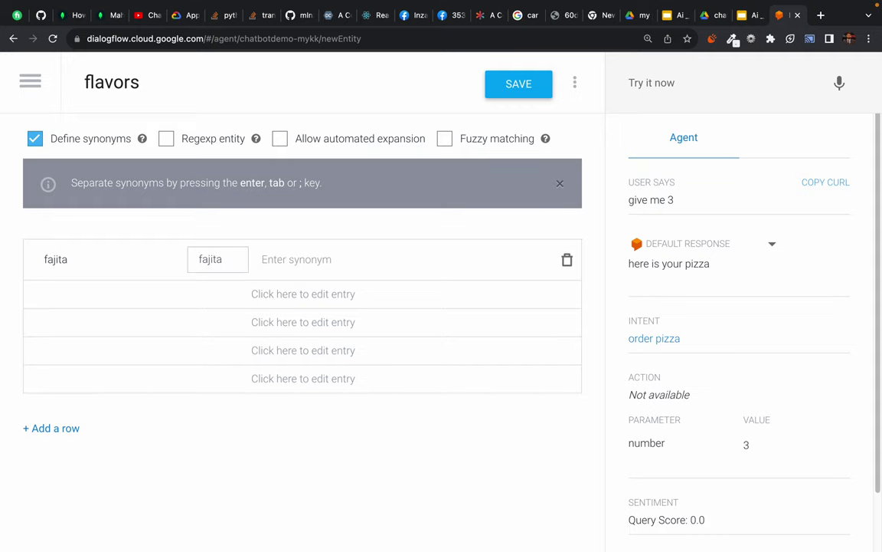
Add a second flavors entry with the reference value "bbq" and the synonyms "bbq" and "barbque"
{"action": "left_click", "coordinate": [64, 289]}
{"action": "type", "text": "b"}
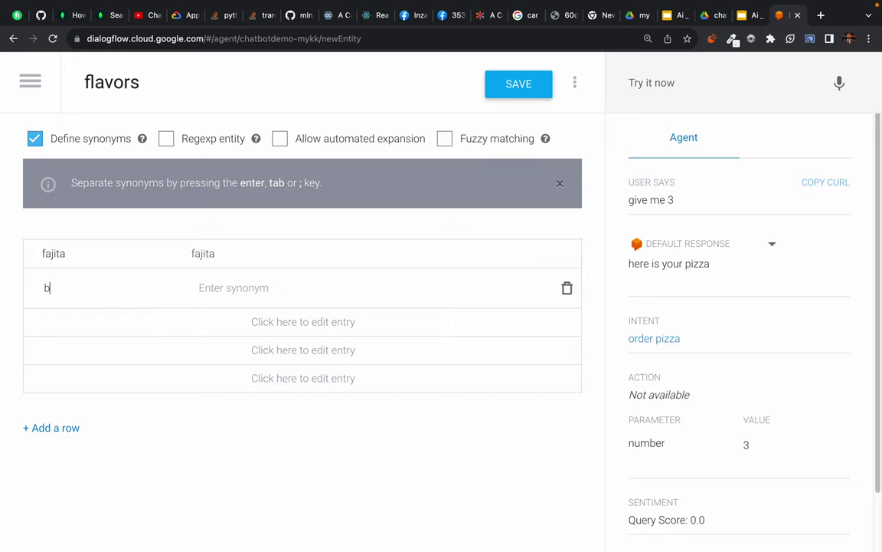
{"action": "type", "text": "bq"}
{"action": "key", "text": "Tab"}
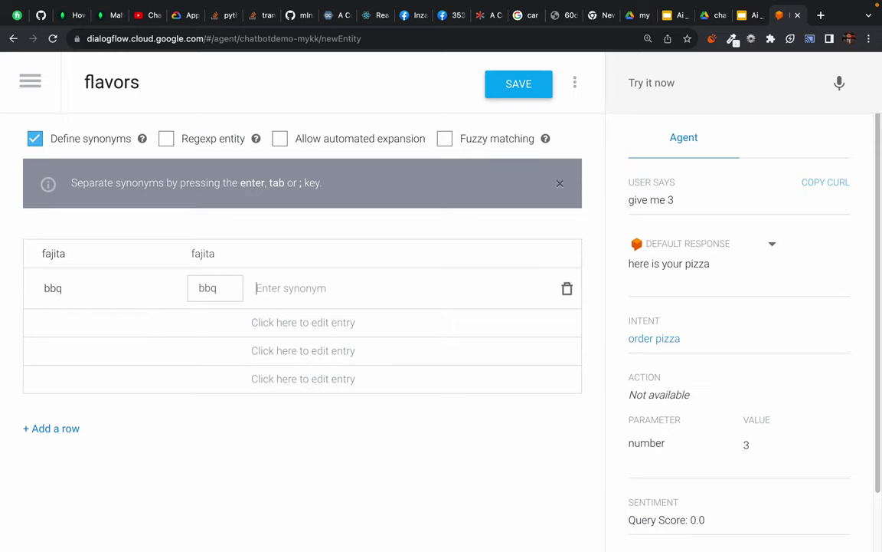
{"action": "type", "text": "ba"}
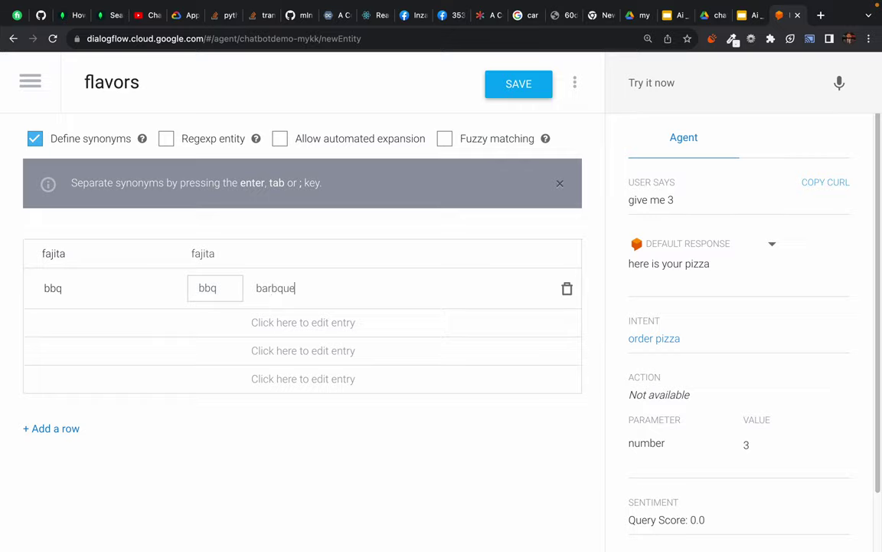
{"action": "type", "text": "rbque"}
{"action": "key", "text": "Return"}
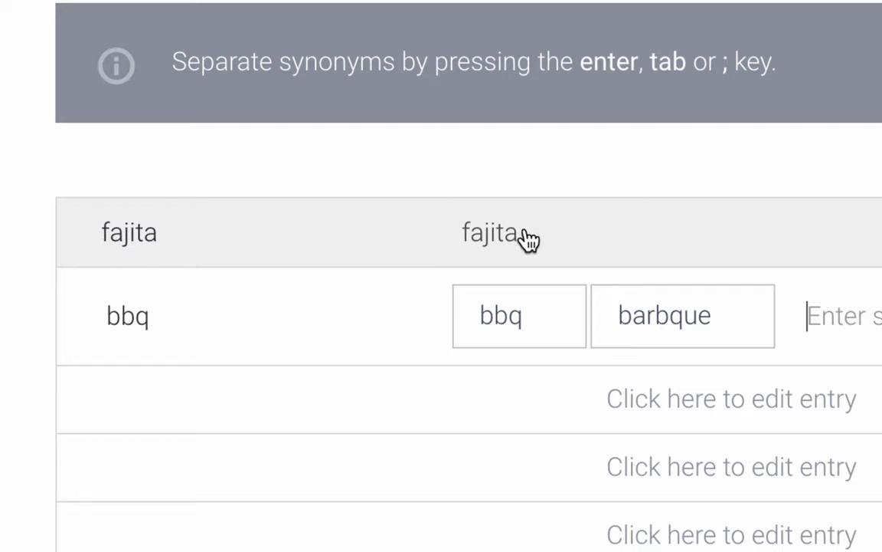
Add a third flavors entry with the reference value "cheese" and the synonym "cheese"
{"action": "mouse_move", "coordinate": [514, 331]}
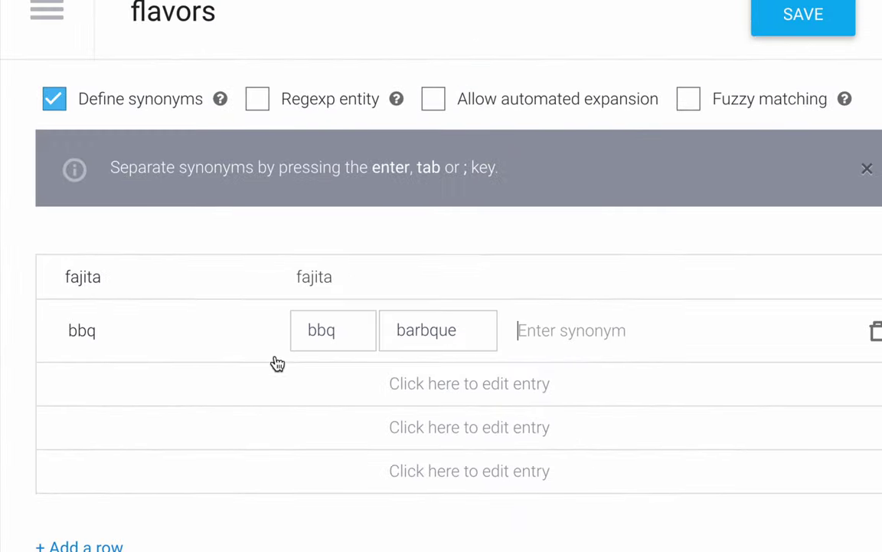
{"action": "left_click", "coordinate": [98, 383]}
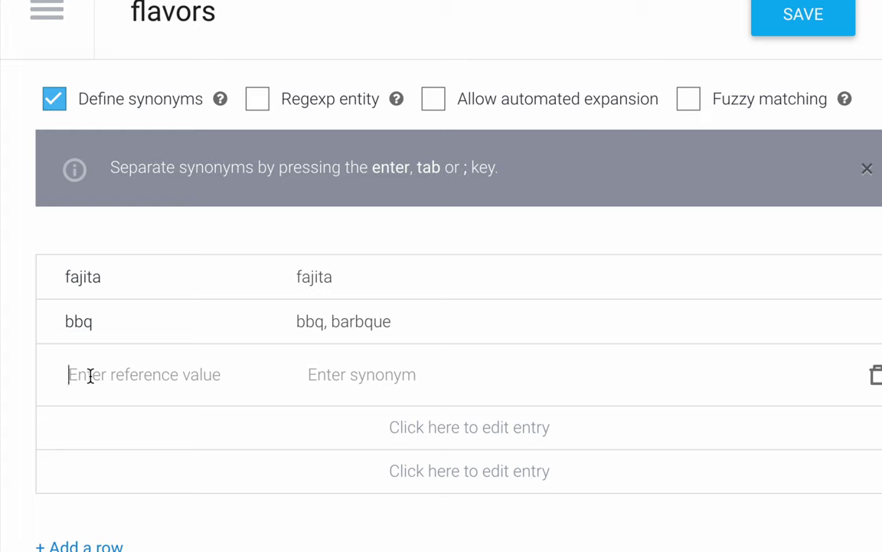
{"action": "type", "text": "cream"}
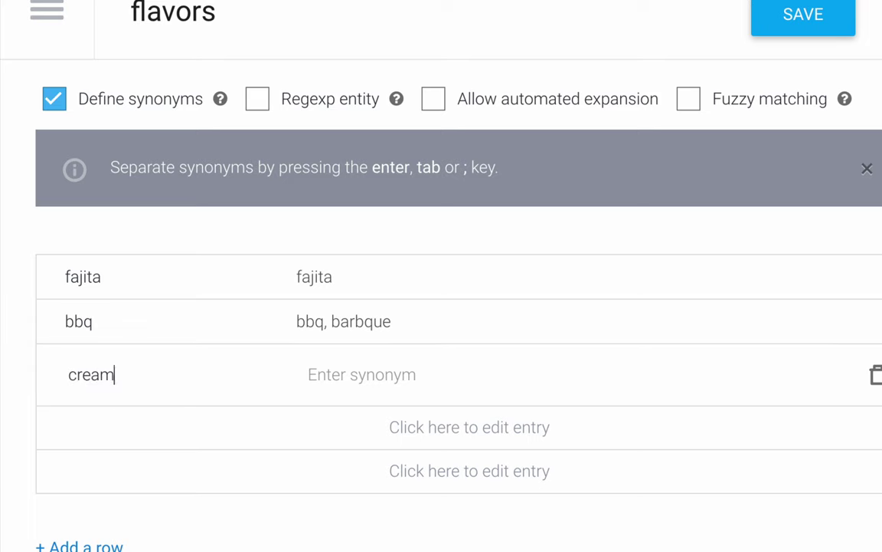
{"action": "key", "text": "BackSpace"}
{"action": "key", "text": "BackSpace"}
{"action": "key", "text": "BackSpace"}
{"action": "key", "text": "BackSpace"}
{"action": "type", "text": "heese"}
{"action": "key", "text": "Tab"}
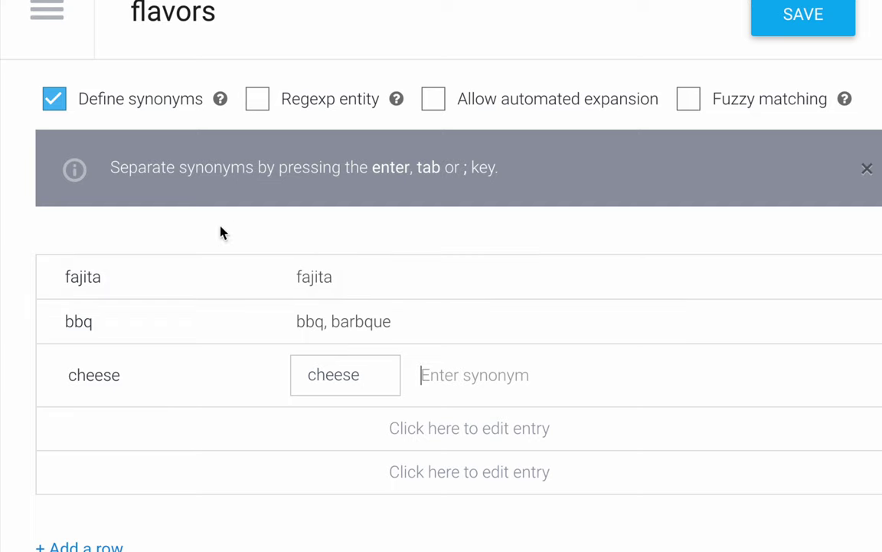
Add the synonym "chicken fajita" to the fajita entry and save the flavors entity
{"action": "left_click", "coordinate": [383, 277]}
{"action": "type", "text": "chi"}
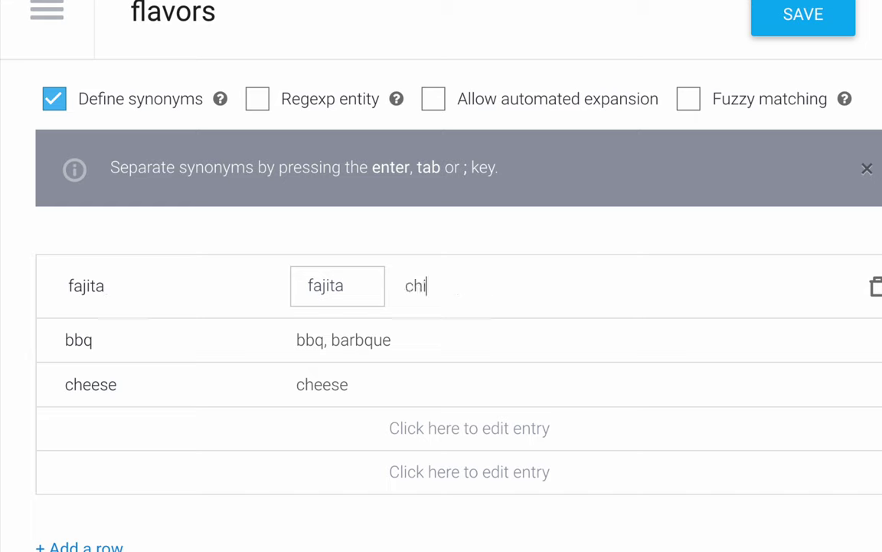
{"action": "type", "text": "cken fajita"}
{"action": "key", "text": "Return"}
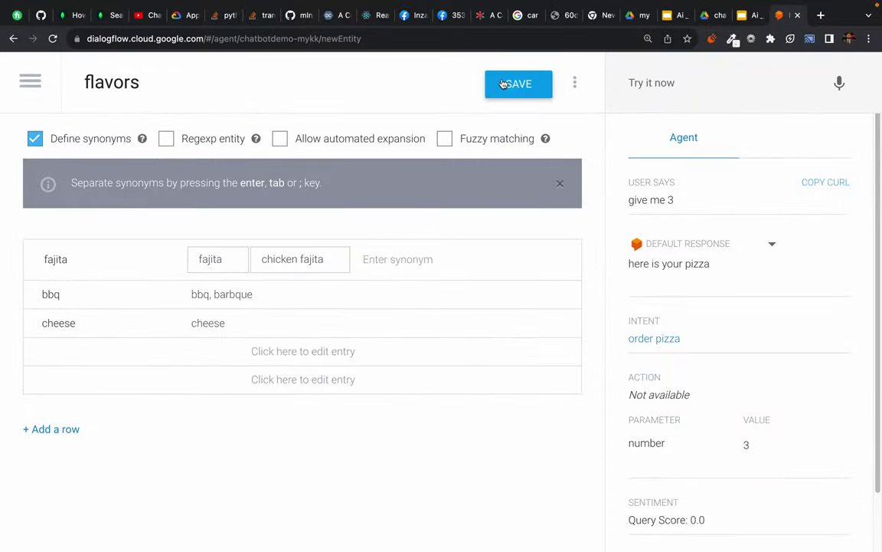
{"action": "left_click", "coordinate": [504, 84]}
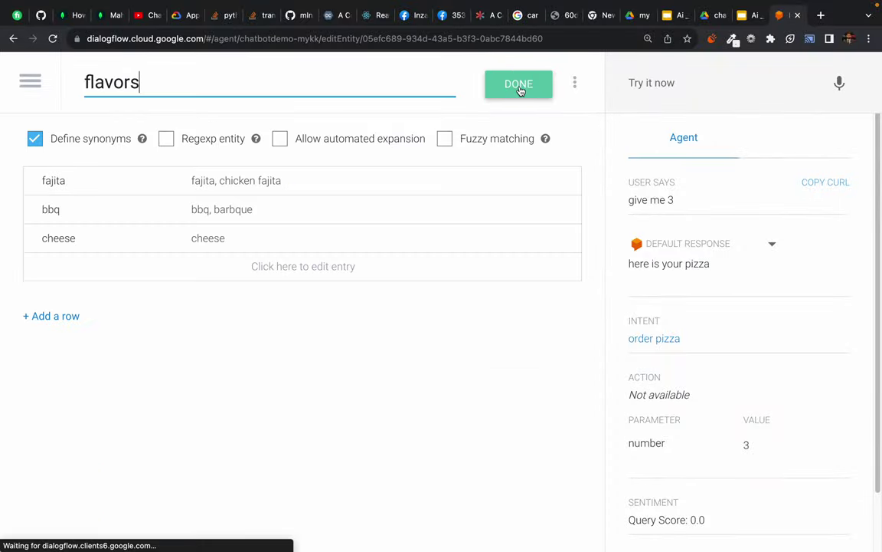
{"action": "left_click", "coordinate": [122, 82]}
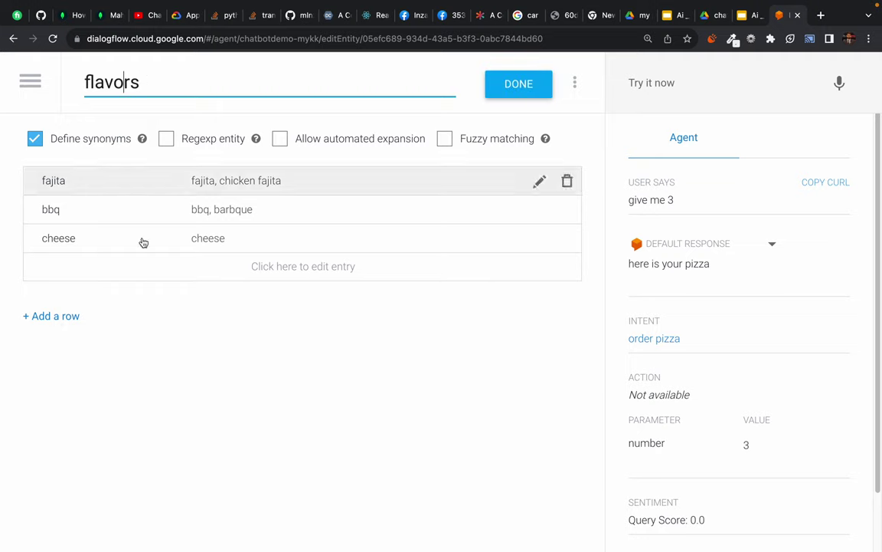
{"action": "left_click", "coordinate": [193, 374]}
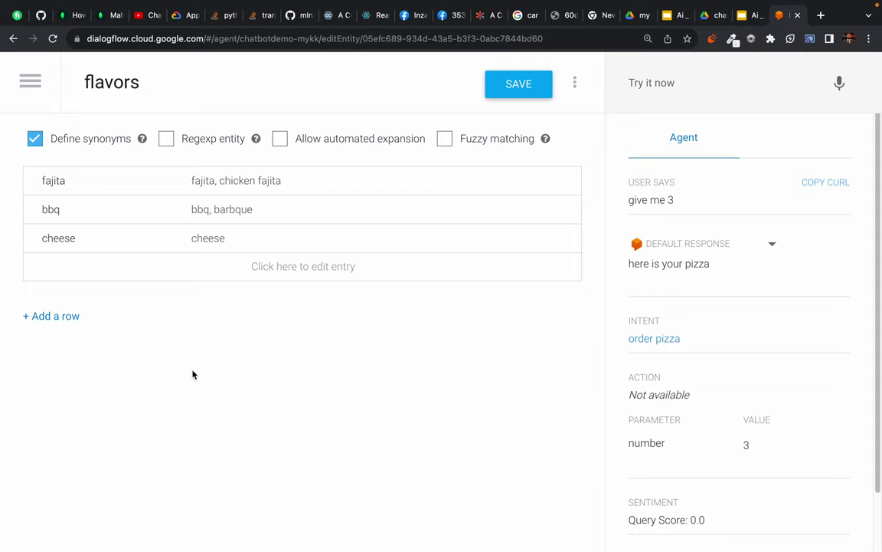
Return to the order pizza intent and enter the training phrase "I want chicken fajita pizza"
{"action": "left_click", "coordinate": [29, 76]}
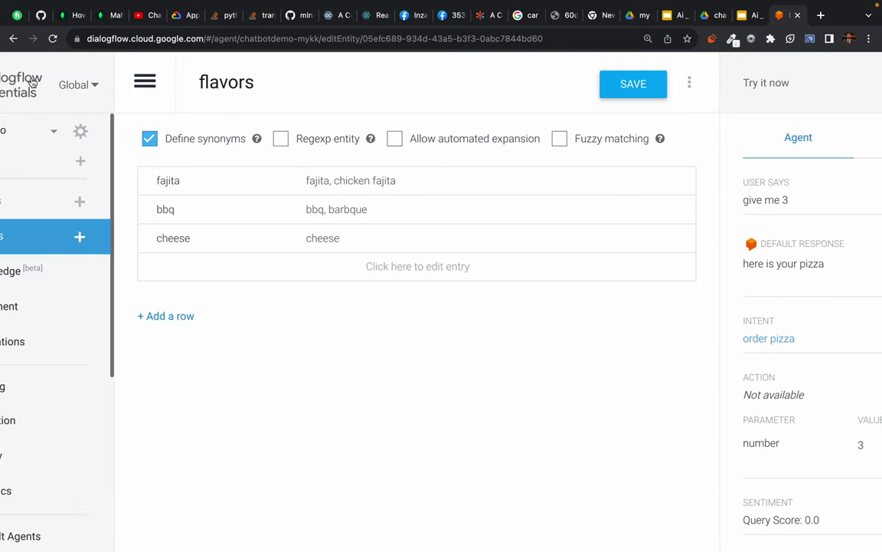
{"action": "left_click", "coordinate": [66, 214]}
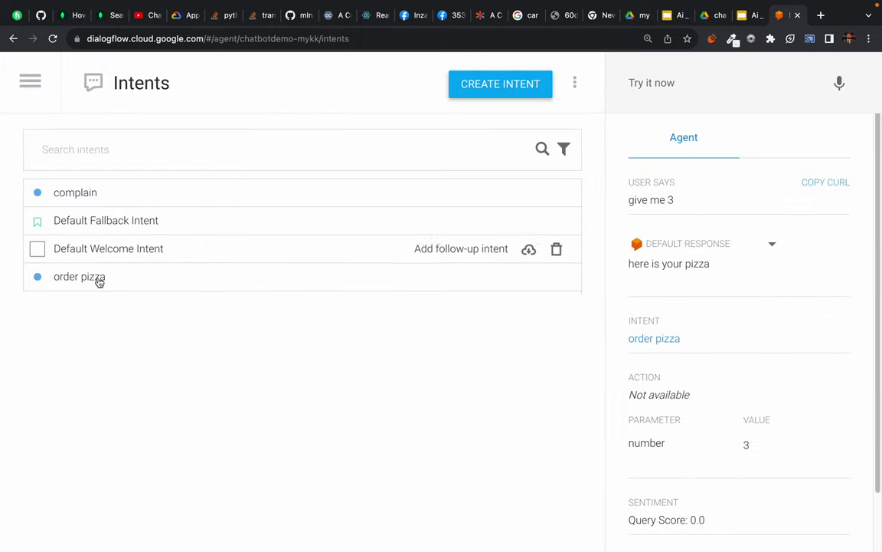
{"action": "left_click", "coordinate": [75, 281]}
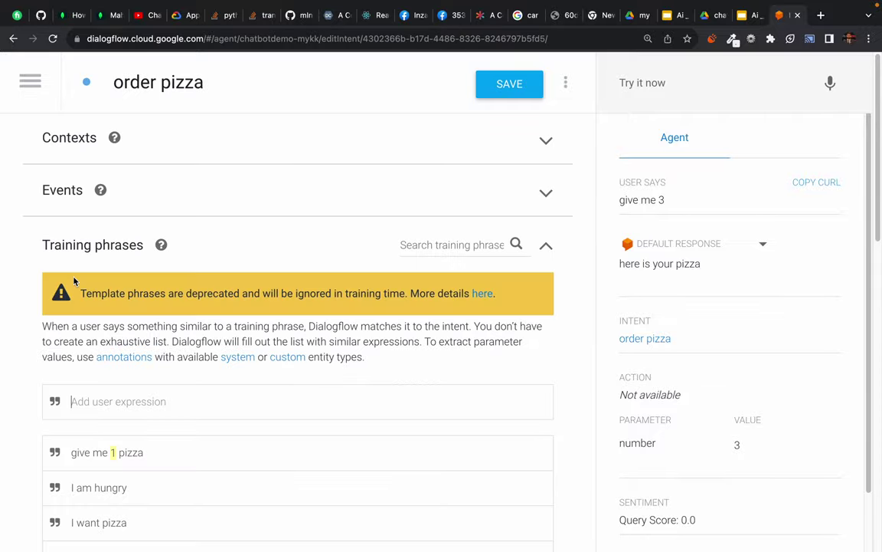
{"action": "scroll", "coordinate": [41, 426], "scroll_direction": "down", "scroll_amount": 3}
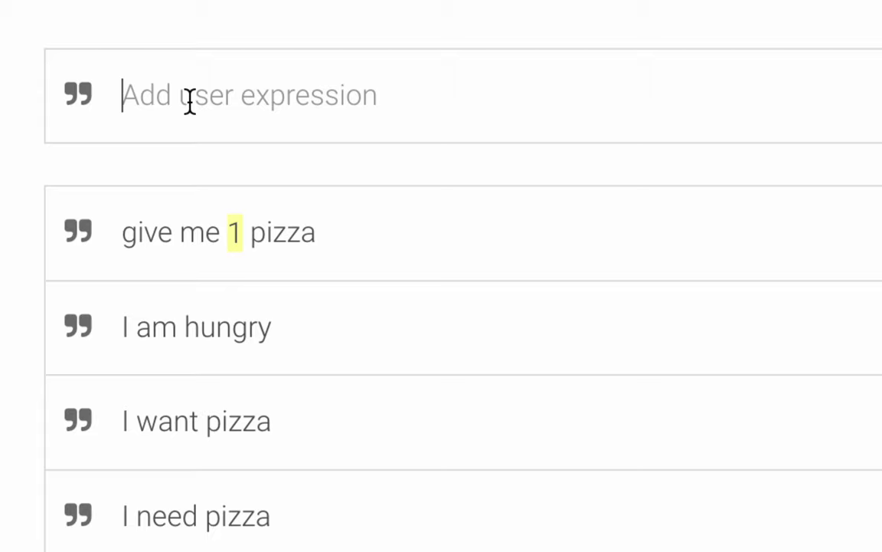
{"action": "type", "text": "I w"}
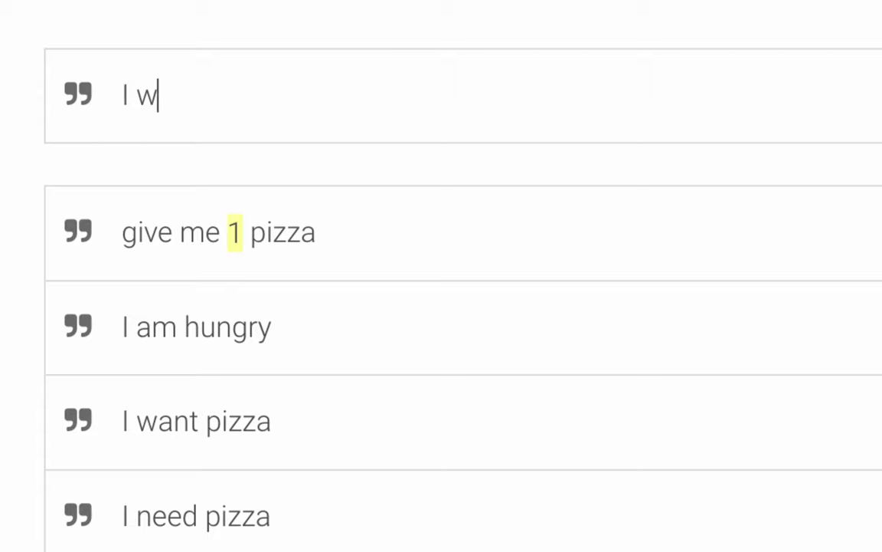
{"action": "type", "text": "ant ch"}
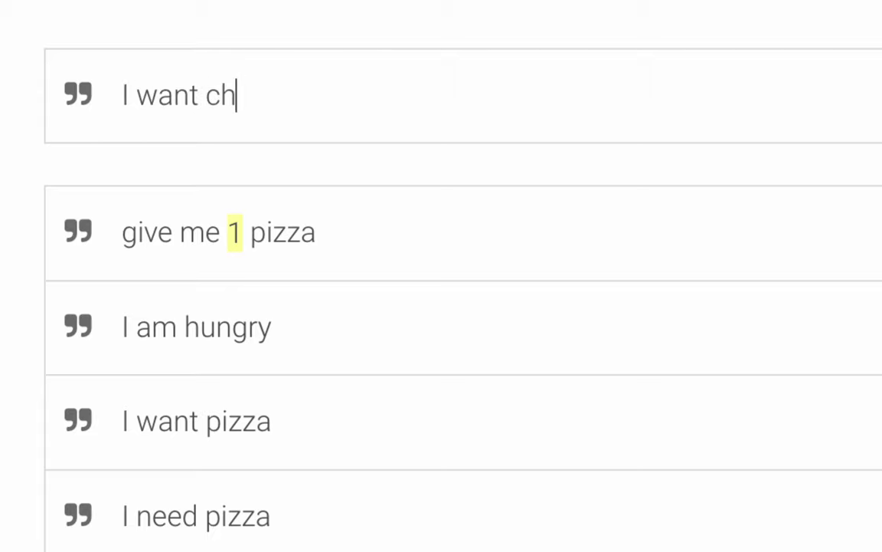
{"action": "type", "text": "icken "}
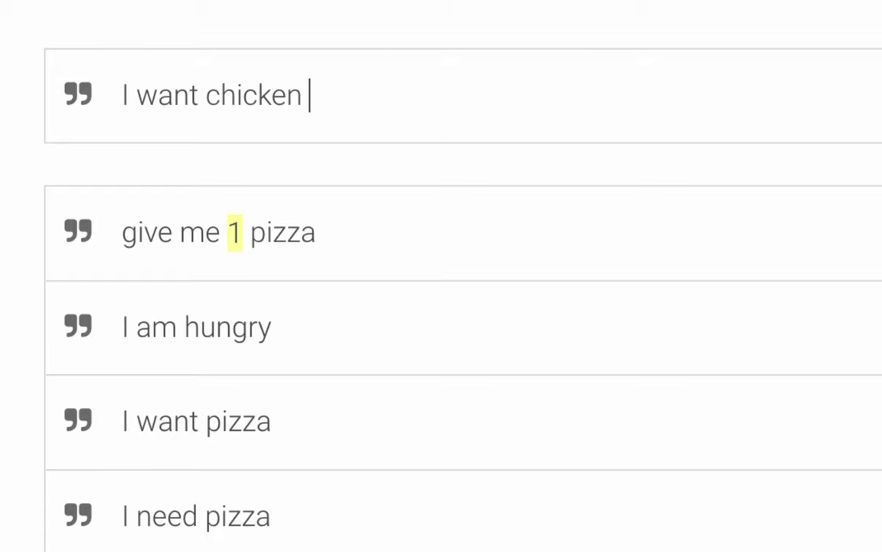
{"action": "type", "text": "fajita "}
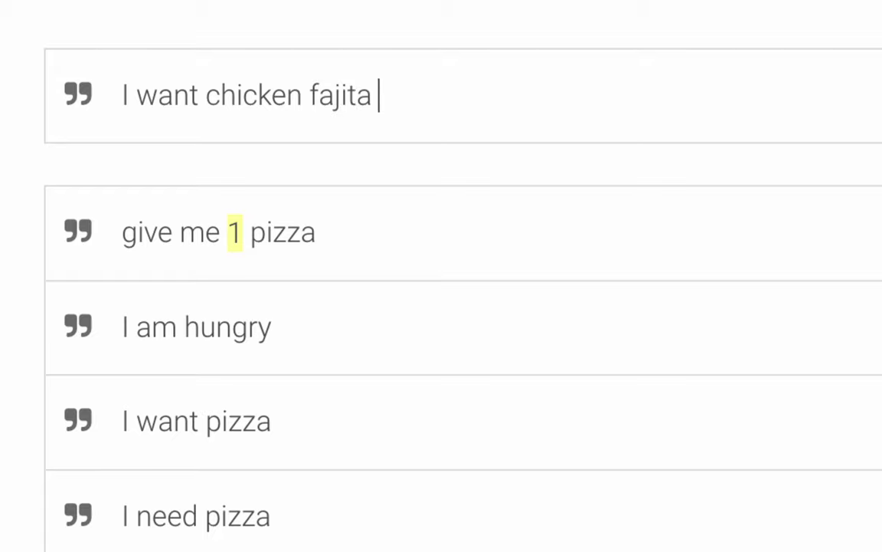
{"action": "type", "text": "pizza"}
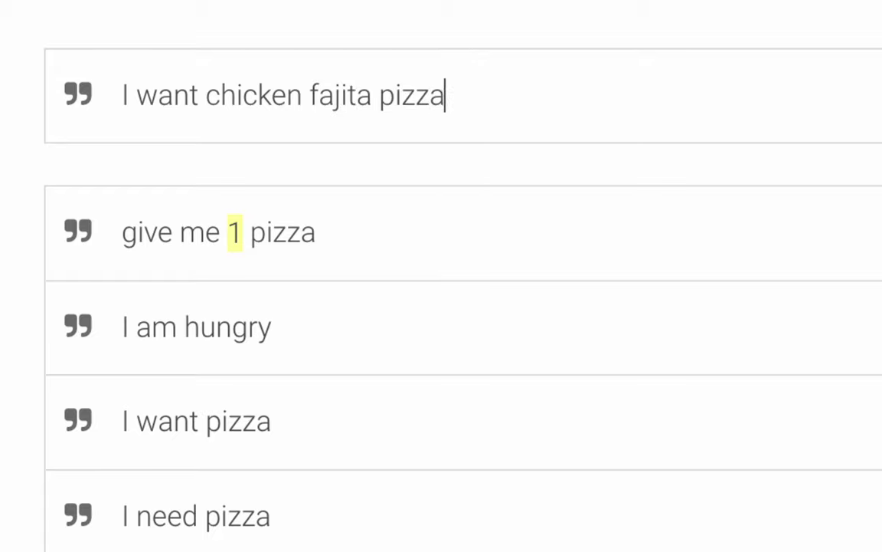
{"action": "key", "text": "Return"}
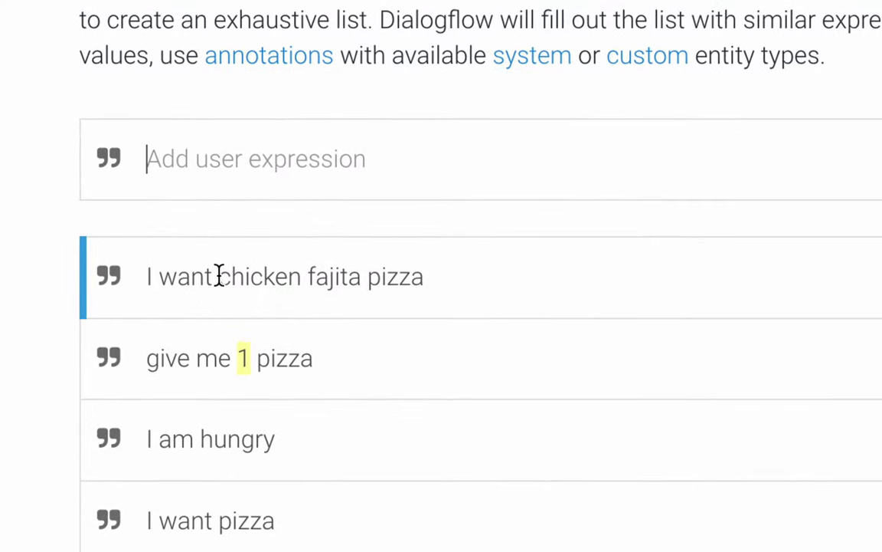
{"action": "left_click_drag", "start_coordinate": [218, 276], "coordinate": [360, 276]}
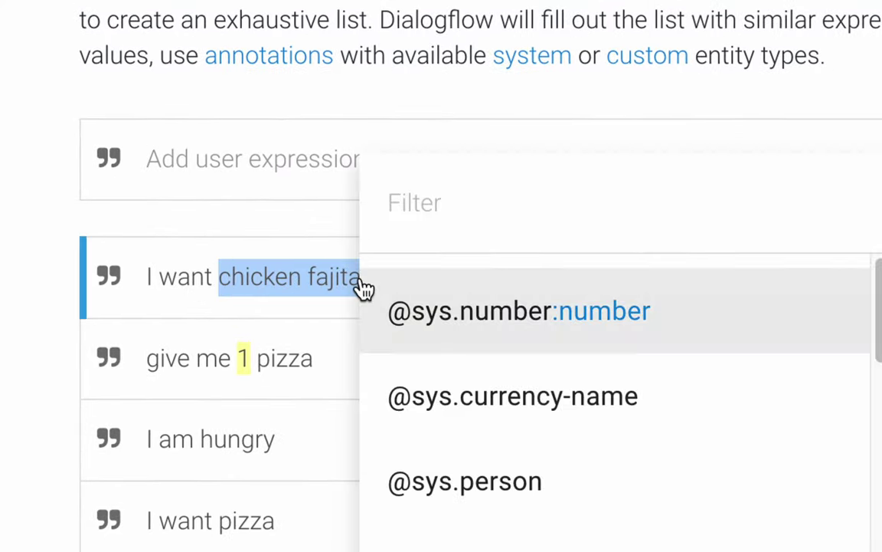
{"action": "left_click", "coordinate": [447, 205]}
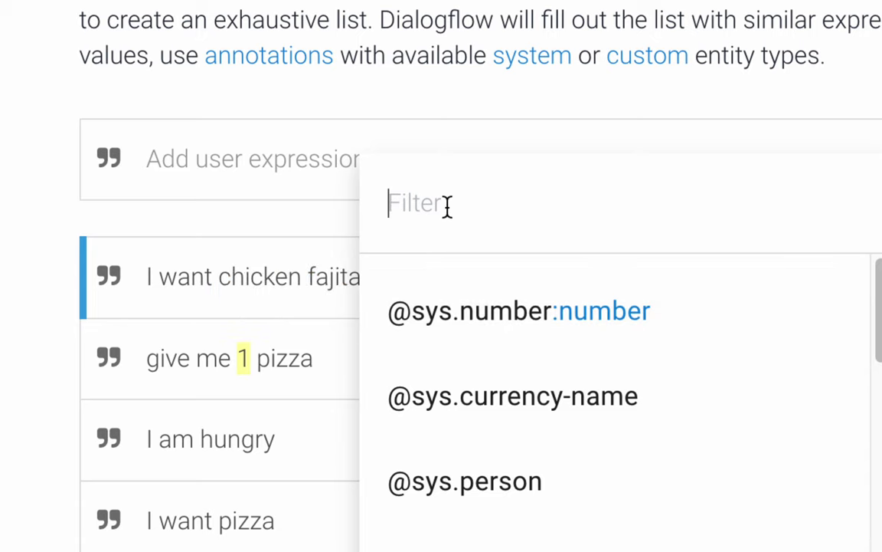
{"action": "type", "text": "fla"}
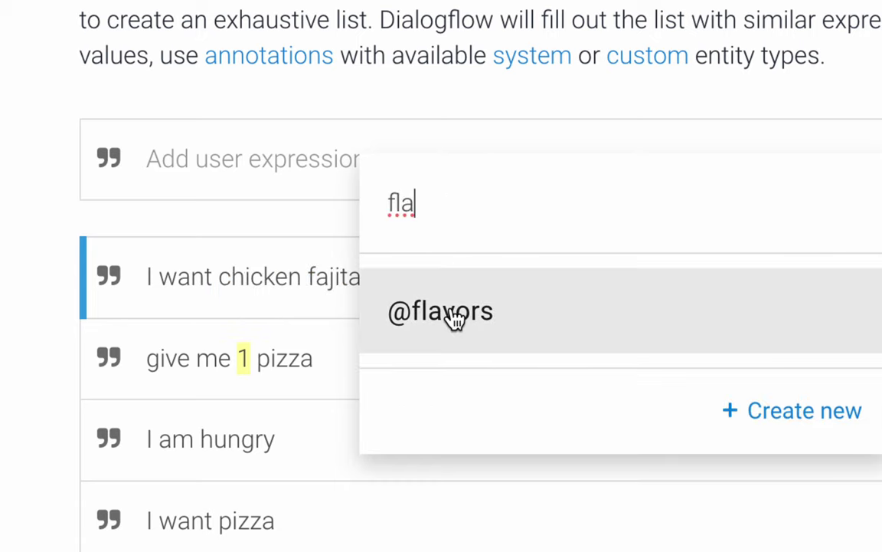
{"action": "left_click", "coordinate": [452, 311]}
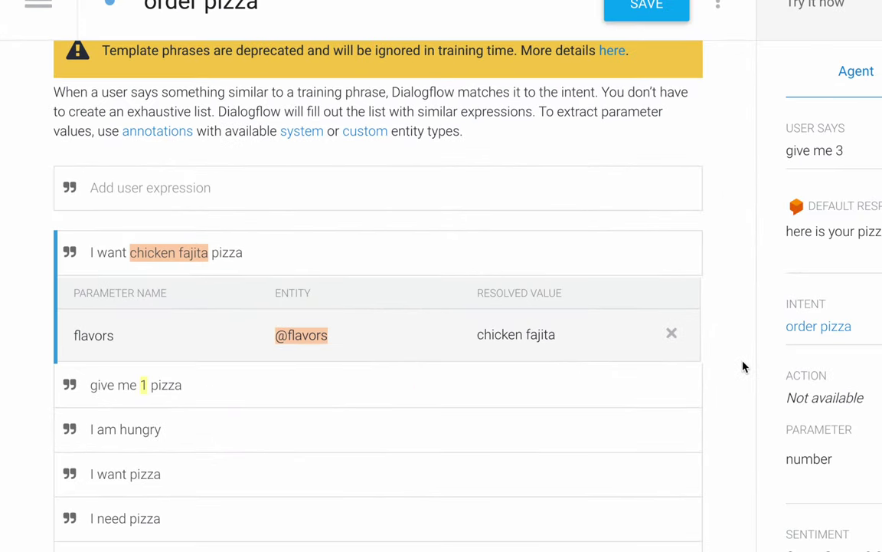
Make the flavors parameter required and give it the prompt "what flavor would you like to have?"
{"action": "scroll", "coordinate": [718, 465], "scroll_direction": "down", "scroll_amount": 9}
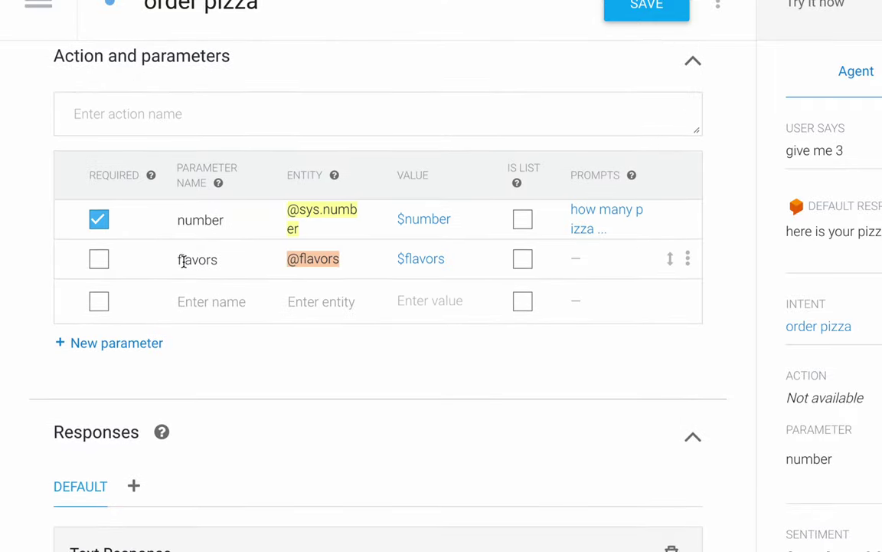
{"action": "left_click_drag", "start_coordinate": [178, 259], "coordinate": [218, 260]}
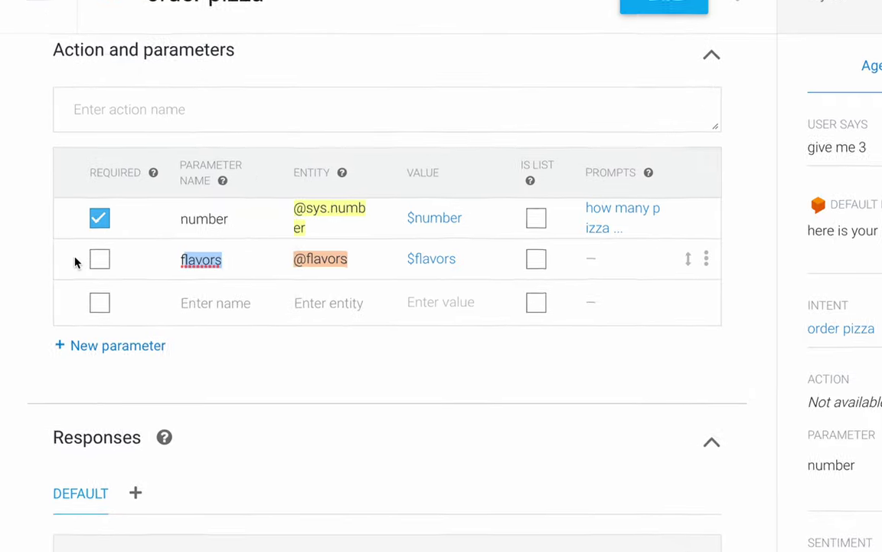
{"action": "left_click", "coordinate": [123, 266]}
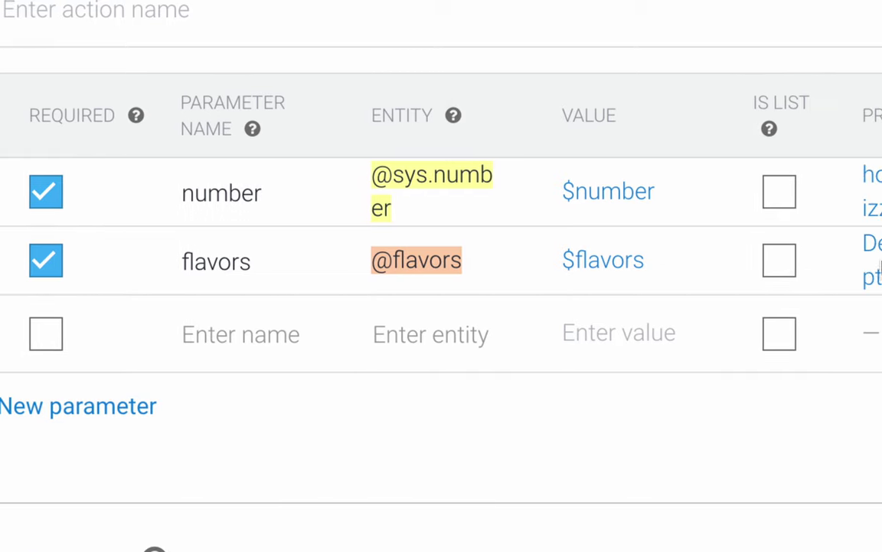
{"action": "left_click", "coordinate": [768, 255]}
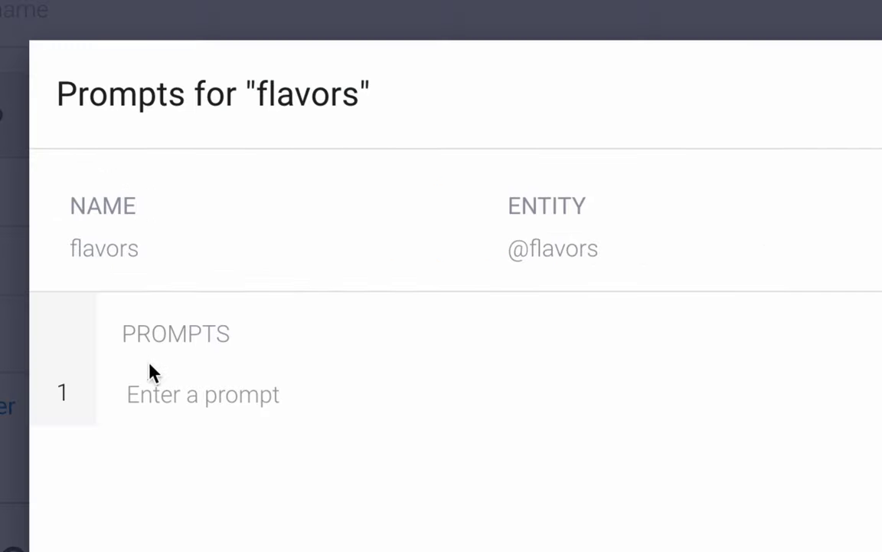
{"action": "left_click", "coordinate": [150, 394]}
{"action": "type", "text": "what f"}
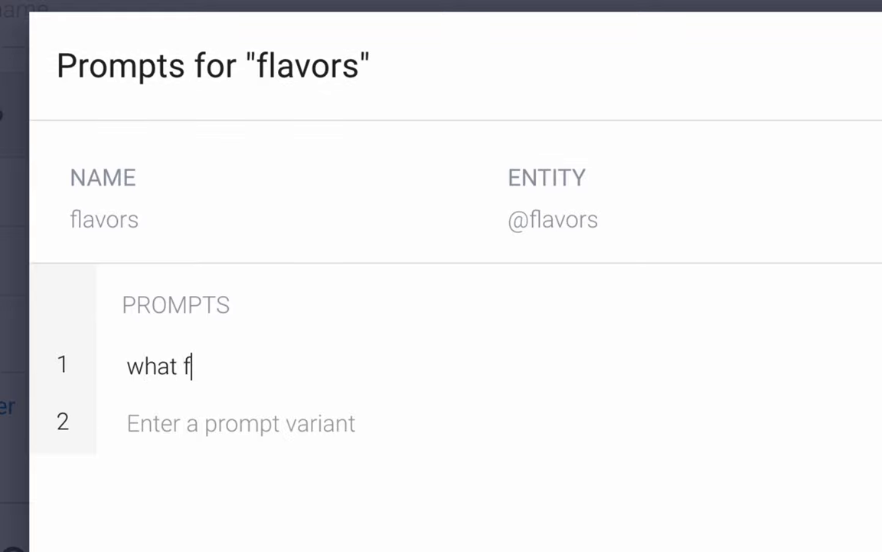
{"action": "type", "text": "lavor wou"}
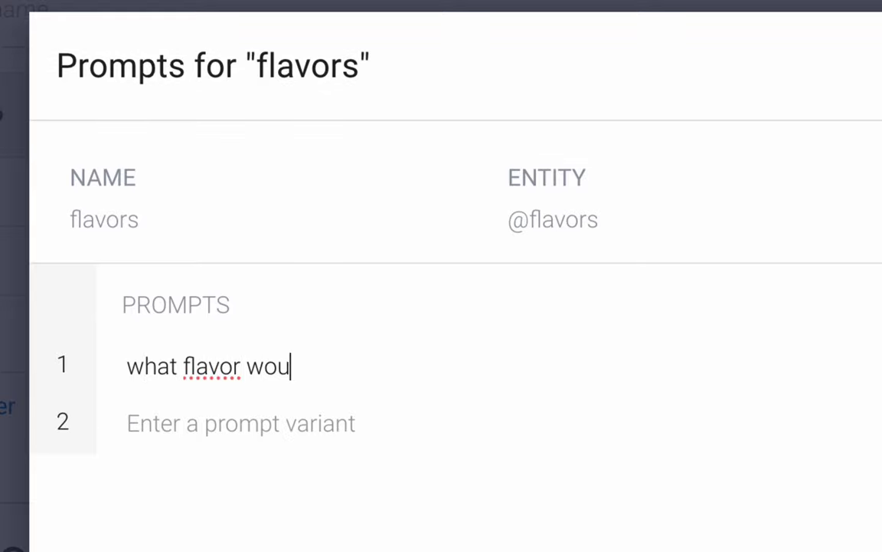
{"action": "type", "text": "ld you like to"}
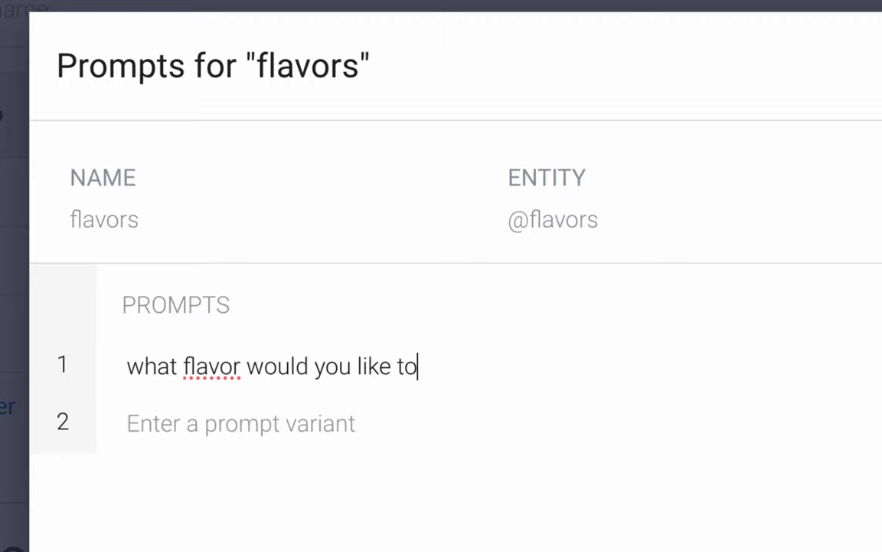
{"action": "type", "text": " have?"}
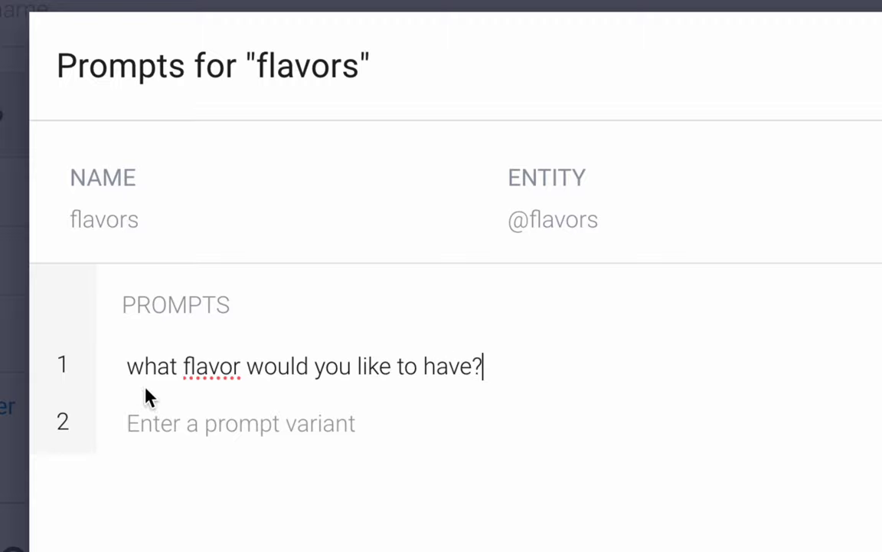
Add the prompt variant "which flavor?" for the flavors parameter and save the intent
{"action": "left_click", "coordinate": [207, 422]}
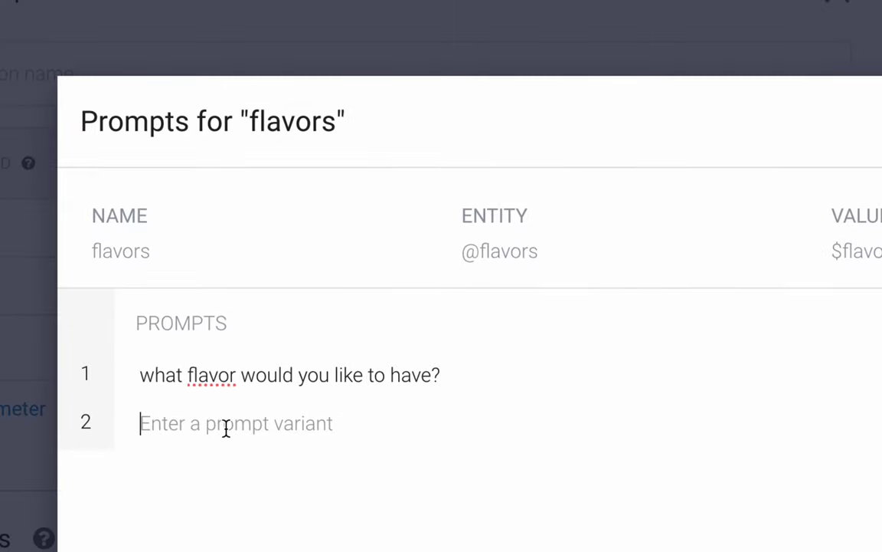
{"action": "type", "text": "which "}
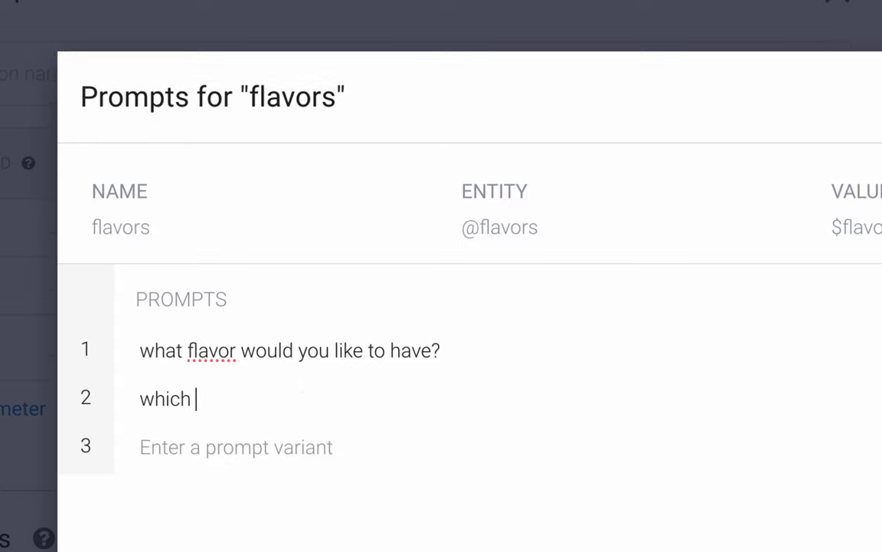
{"action": "type", "text": "flavor>"}
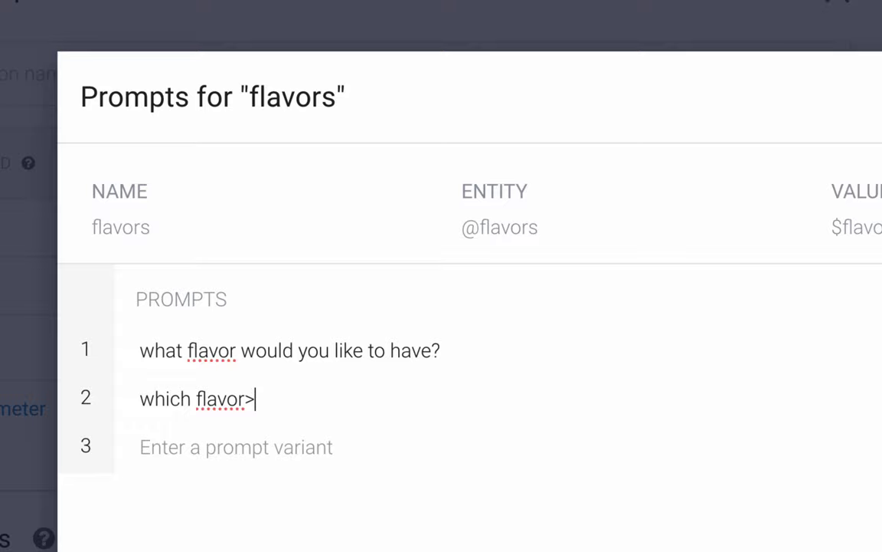
{"action": "key", "text": "BackSpace"}
{"action": "type", "text": "?"}
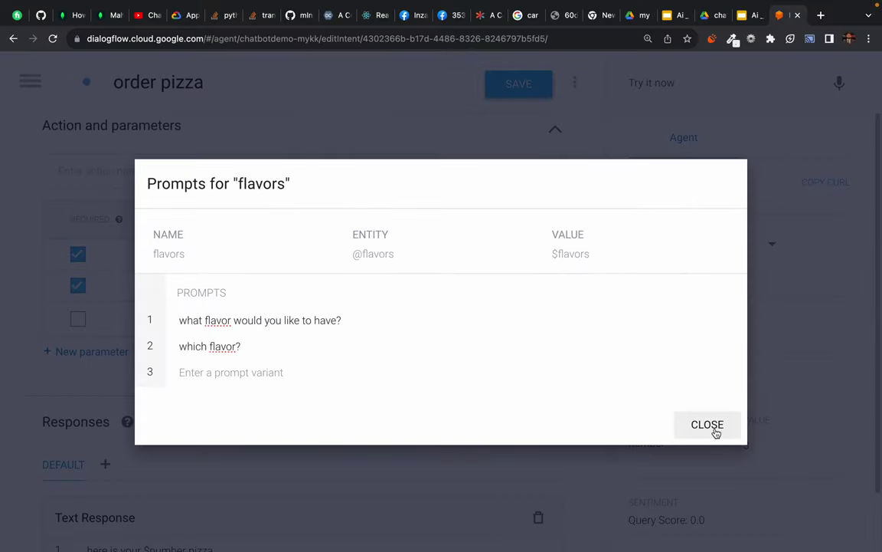
{"action": "left_click", "coordinate": [712, 426]}
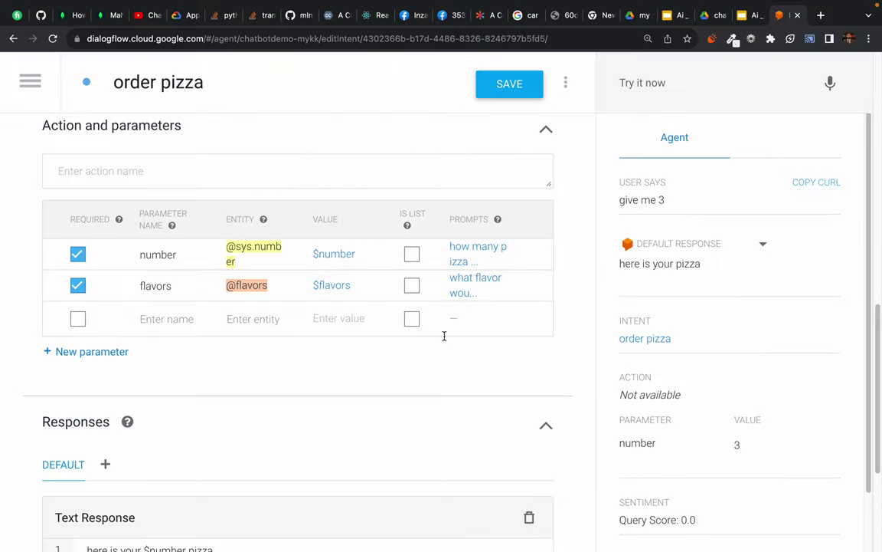
{"action": "left_click", "coordinate": [510, 78]}
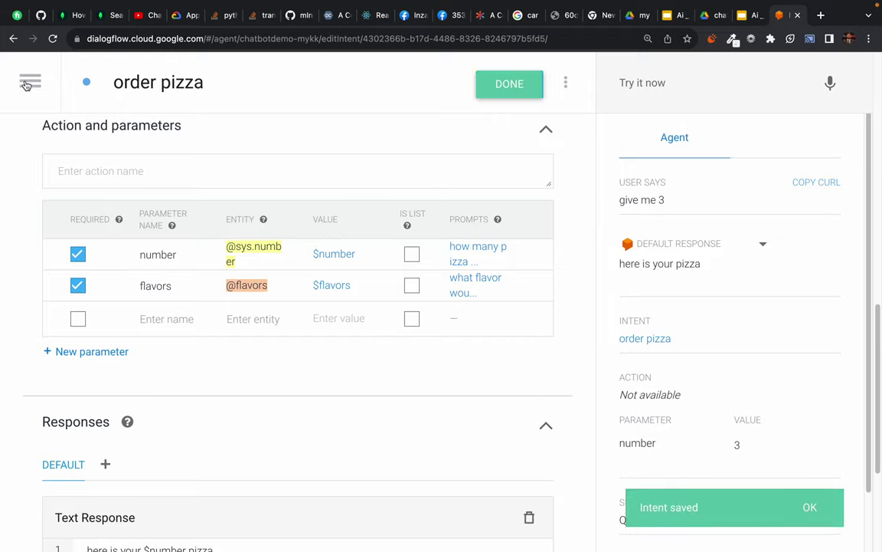
Insert $flavors after $number in the text response so it reads "here is your $number $flavors pizza", and save the intent
{"action": "scroll", "coordinate": [91, 414], "scroll_direction": "down", "scroll_amount": 5}
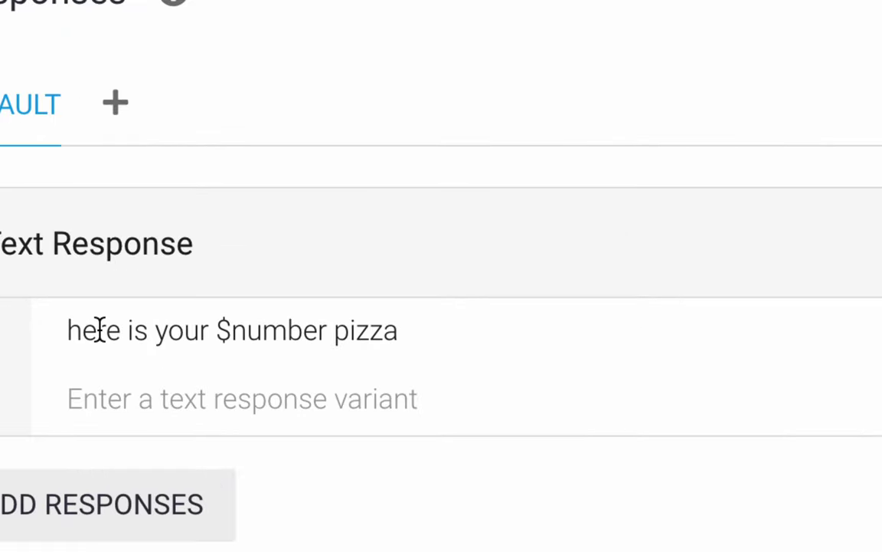
{"action": "left_click_drag", "start_coordinate": [99, 331], "coordinate": [93, 331]}
{"action": "left_click", "coordinate": [187, 329]}
{"action": "left_click", "coordinate": [328, 331]}
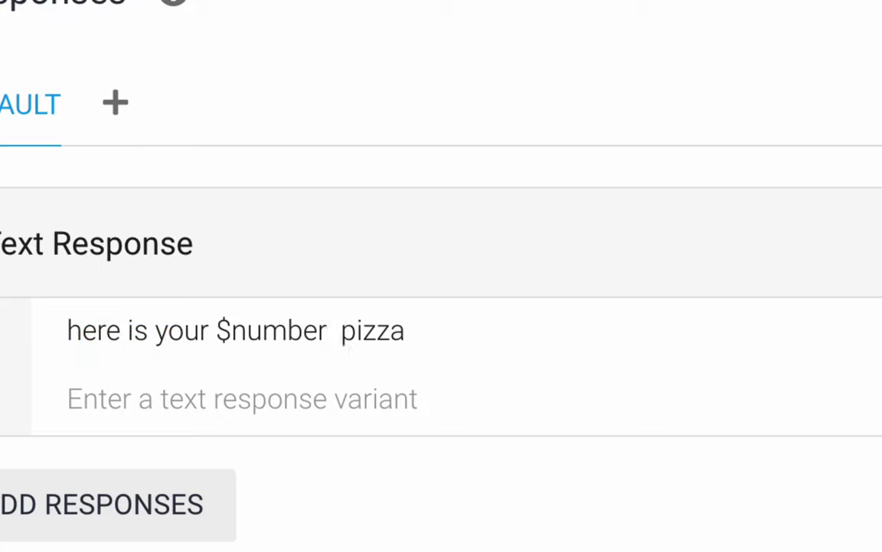
{"action": "type", "text": "$"}
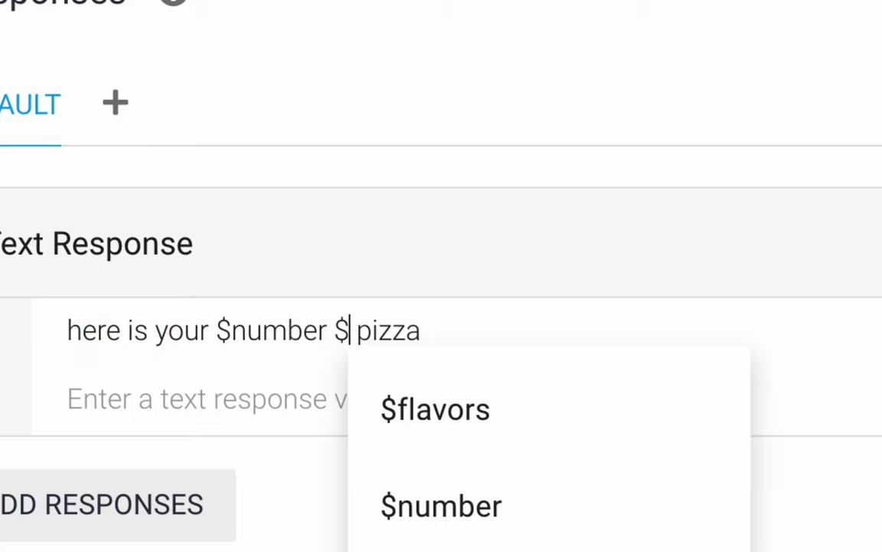
{"action": "left_click", "coordinate": [404, 408]}
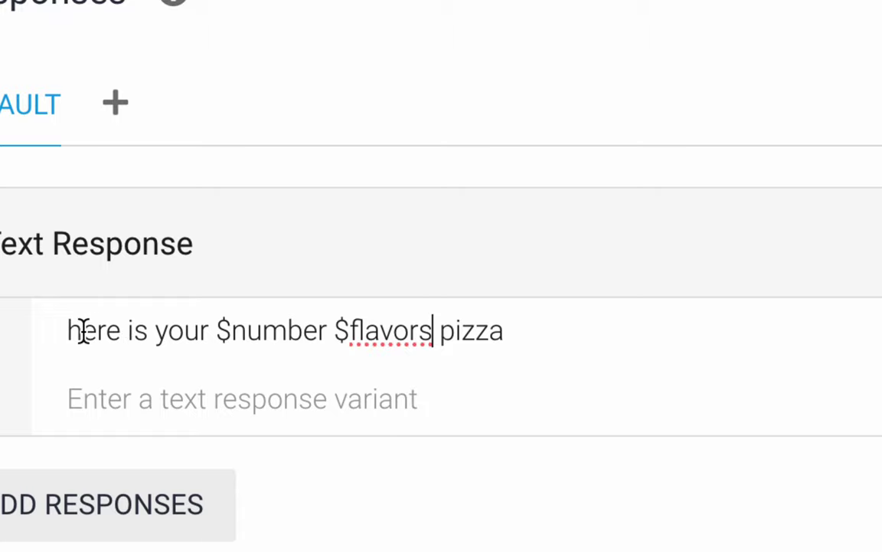
{"action": "left_click_drag", "start_coordinate": [82, 331], "coordinate": [233, 331]}
{"action": "double_click", "coordinate": [262, 331]}
{"action": "left_click", "coordinate": [379, 330]}
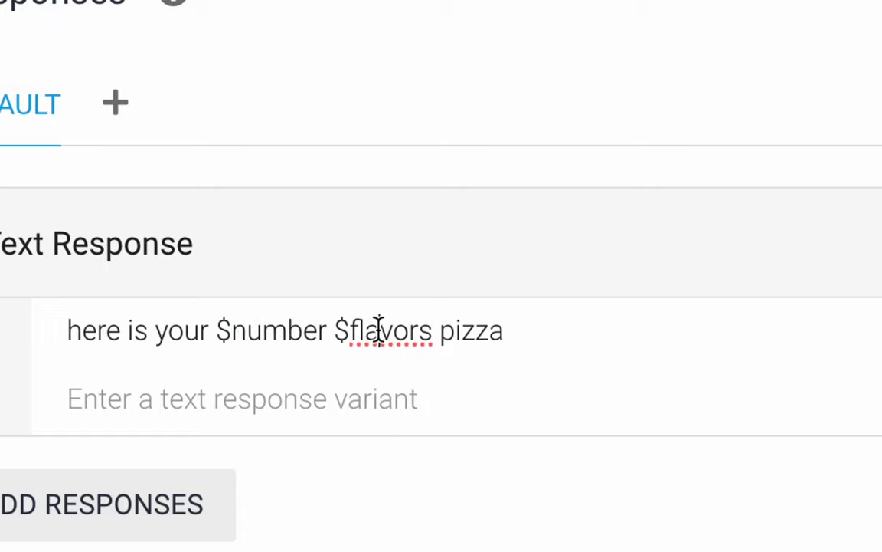
{"action": "double_click", "coordinate": [378, 331]}
{"action": "double_click", "coordinate": [475, 333]}
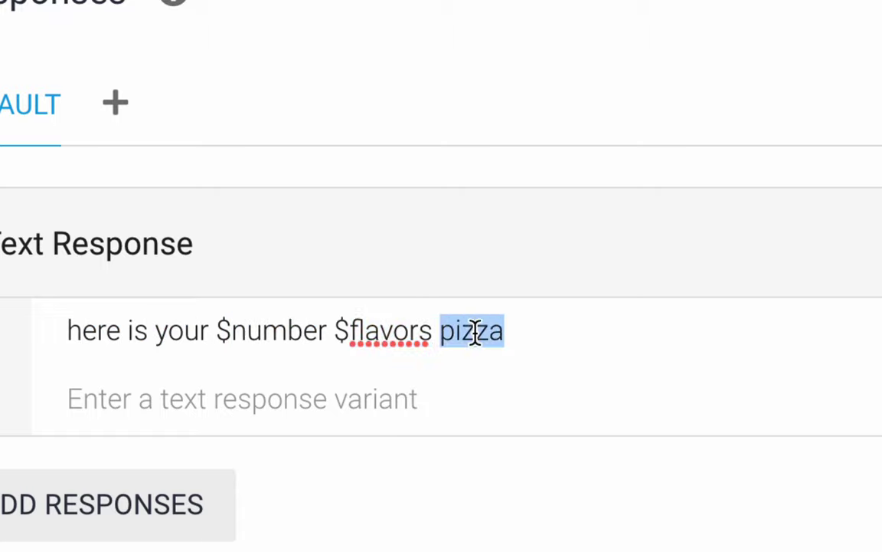
{"action": "left_click", "coordinate": [508, 82]}
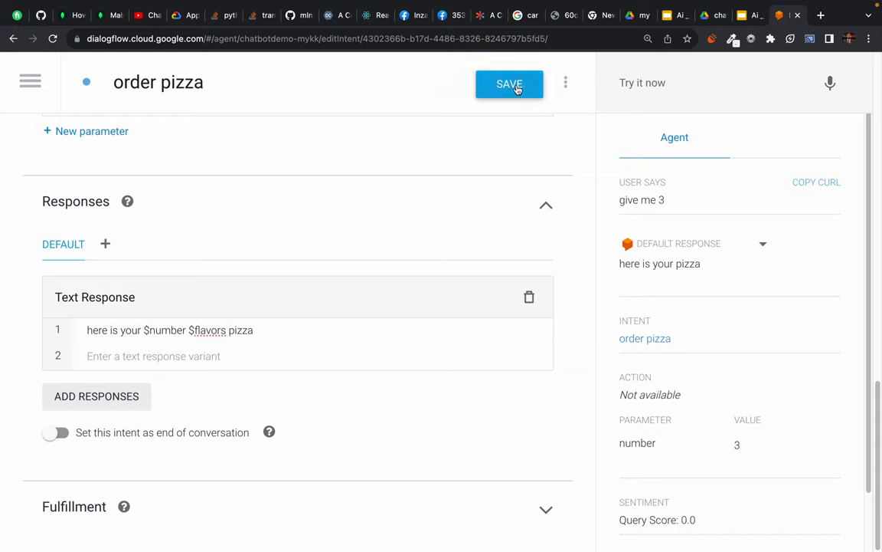
Test the agent with "order pizza" and answer its quantity prompt with "I need 6 pizza"
{"action": "left_click", "coordinate": [655, 82]}
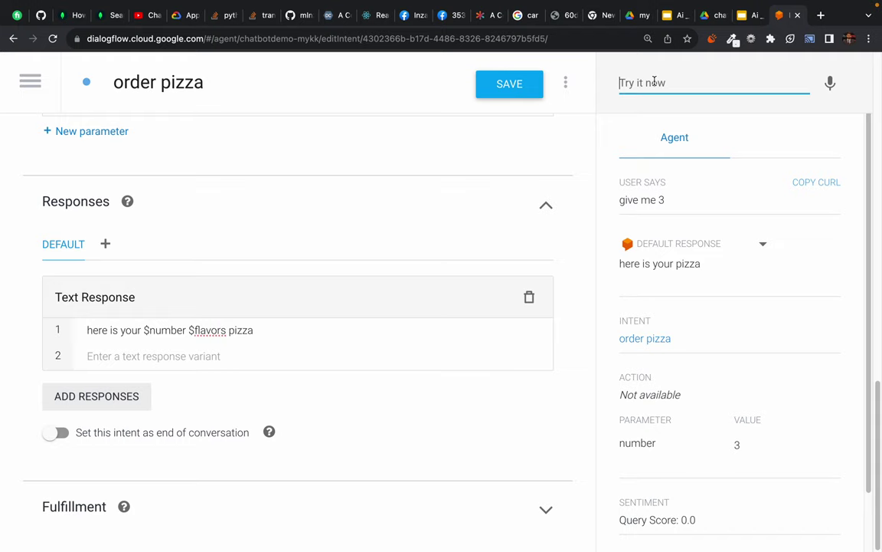
{"action": "type", "text": "order pizza"}
{"action": "key", "text": "Return"}
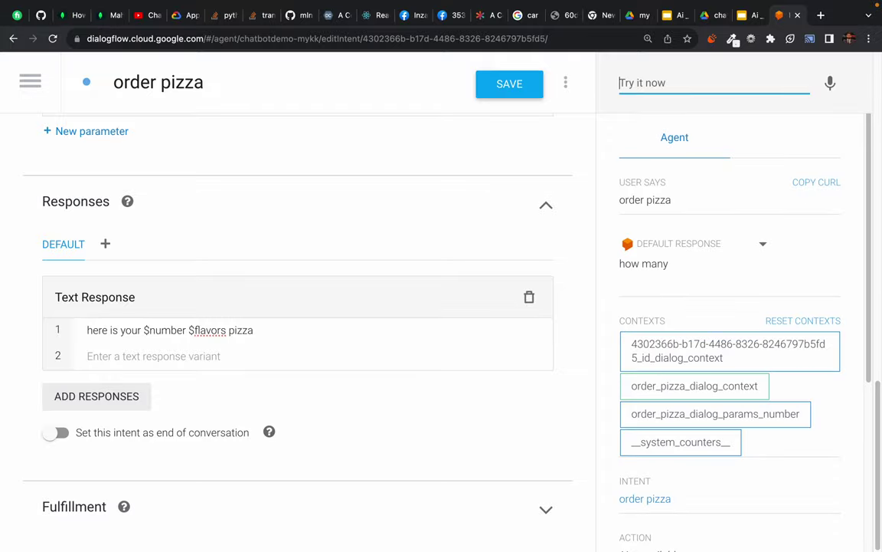
{"action": "key", "text": "Down"}
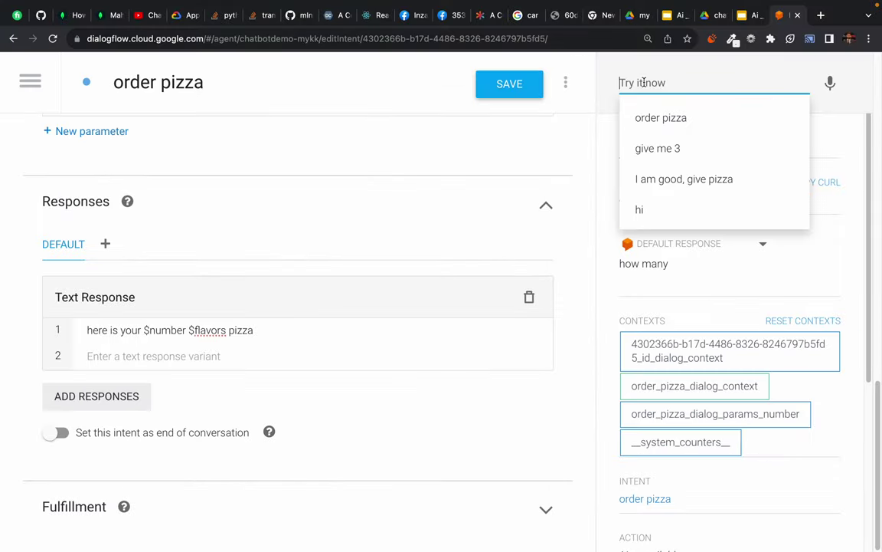
{"action": "type", "text": "I need 6 pizza"}
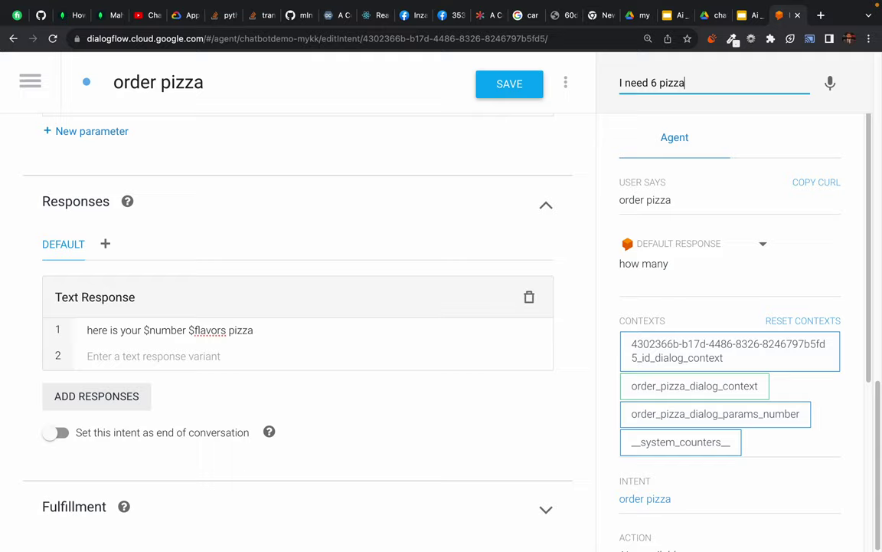
{"action": "key", "text": "Return"}
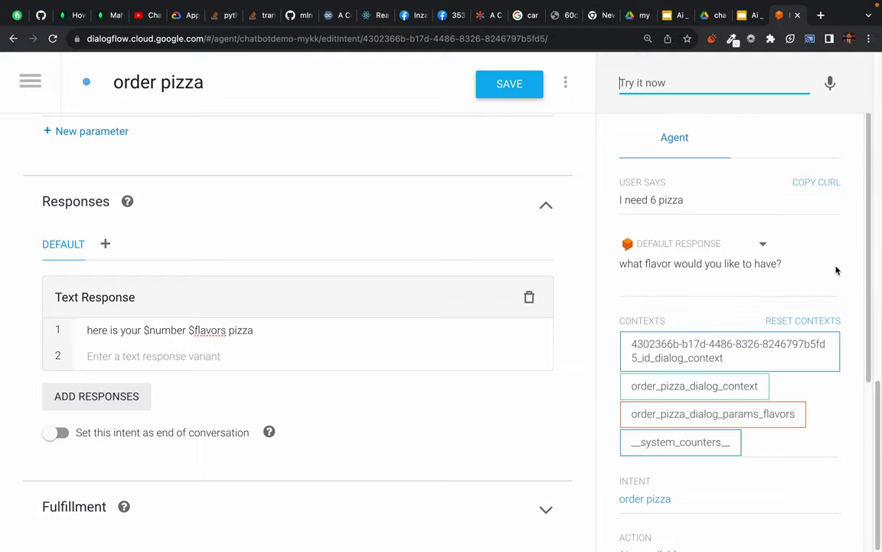
Answer the agent's flavor prompt with "cheese flavor", and reply to its repeated flavor question with "cheese"
{"action": "left_click_drag", "start_coordinate": [646, 265], "coordinate": [779, 268]}
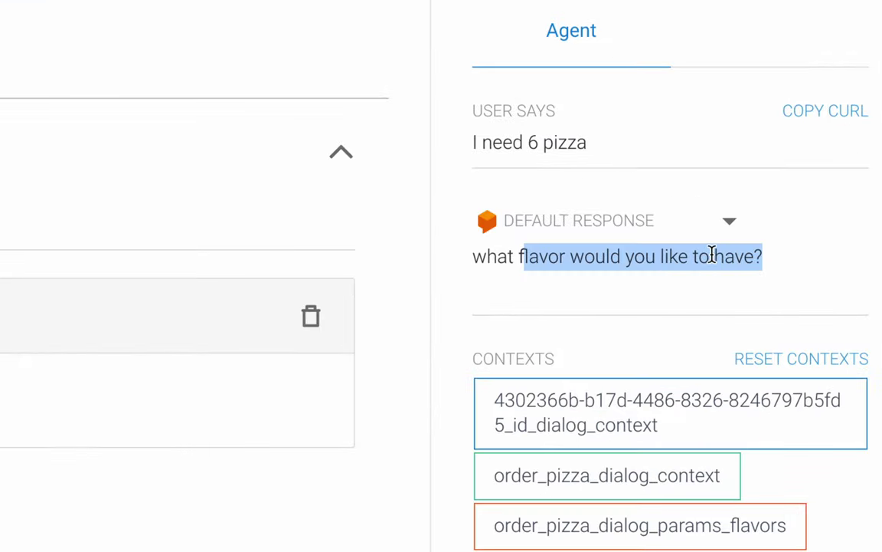
{"action": "triple_click", "coordinate": [711, 256]}
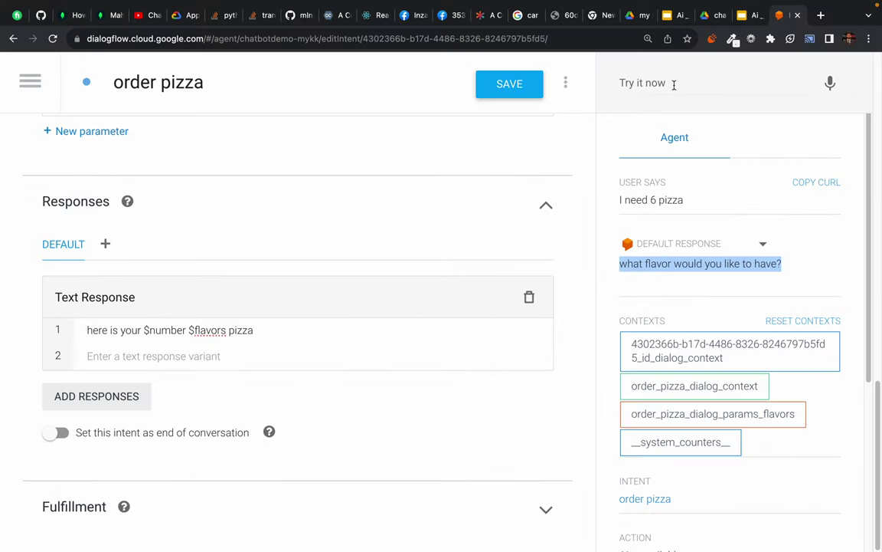
{"action": "left_click", "coordinate": [674, 85]}
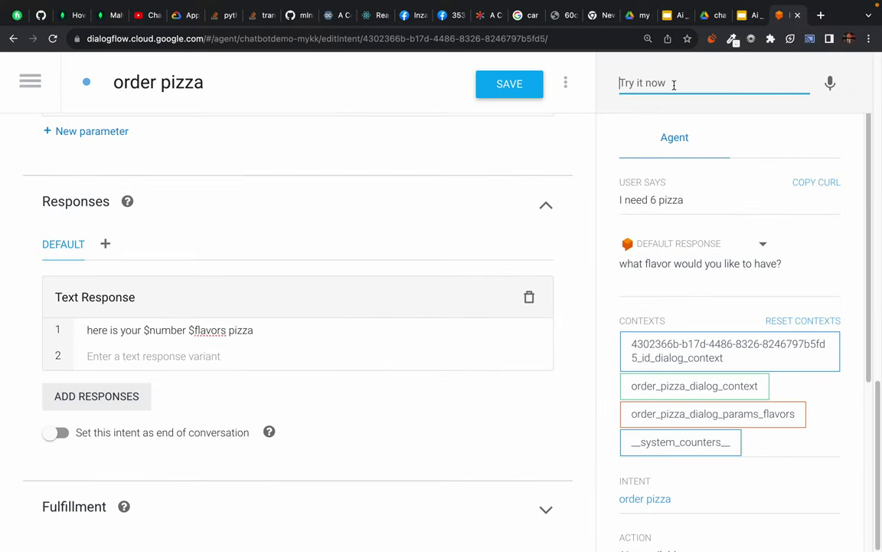
{"action": "type", "text": "cheese flavor"}
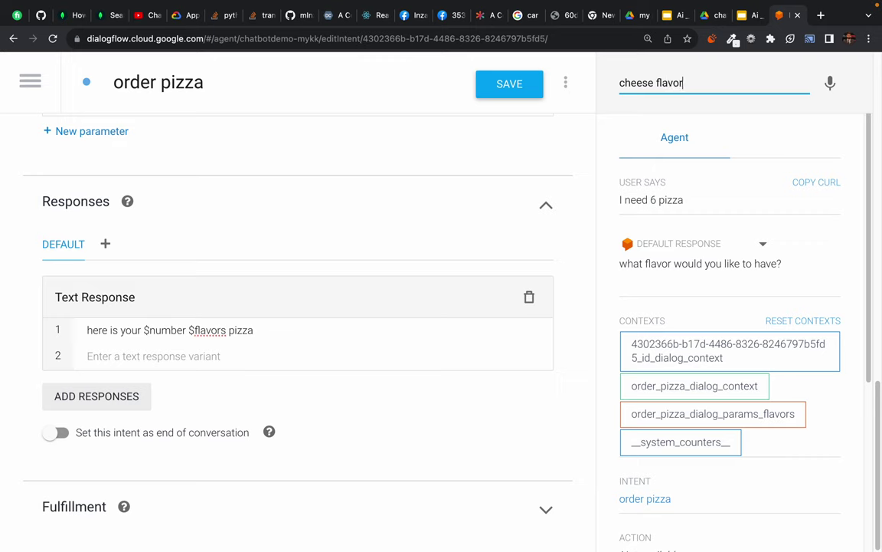
{"action": "key", "text": "Return"}
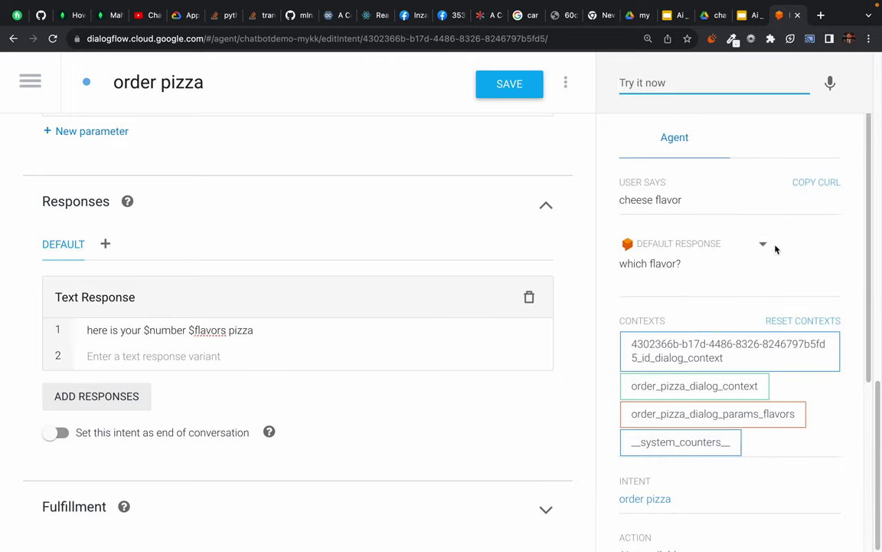
{"action": "type", "text": "cheese"}
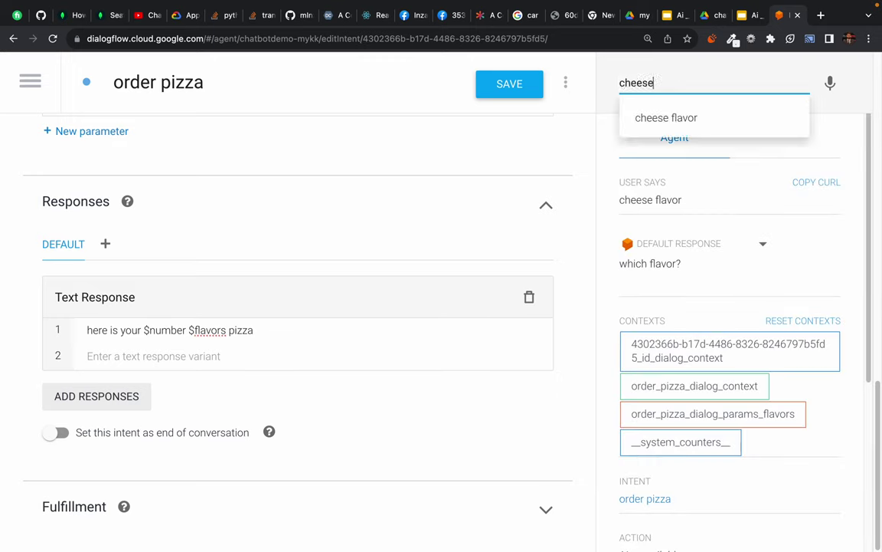
{"action": "key", "text": "Return"}
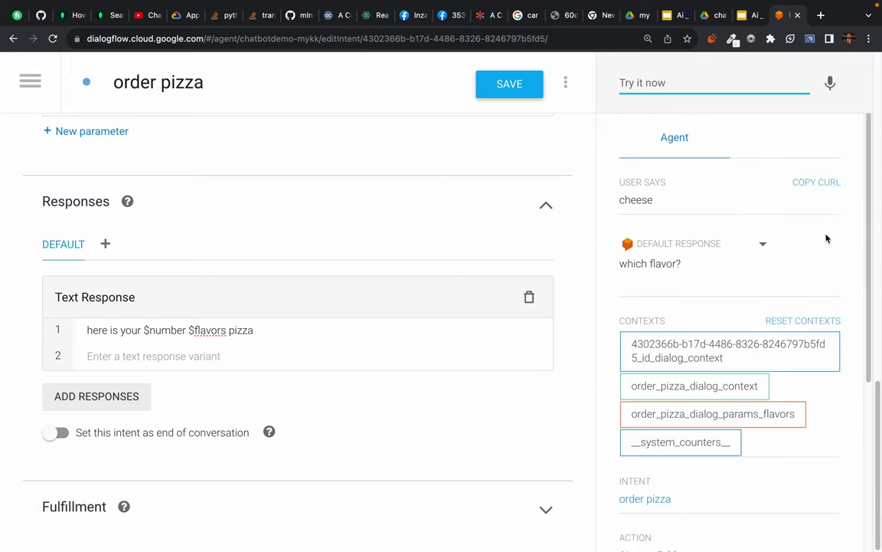
{"action": "scroll", "coordinate": [792, 270], "scroll_direction": "down", "scroll_amount": 2}
{"action": "scroll", "coordinate": [792, 269], "scroll_direction": "up", "scroll_amount": 2}
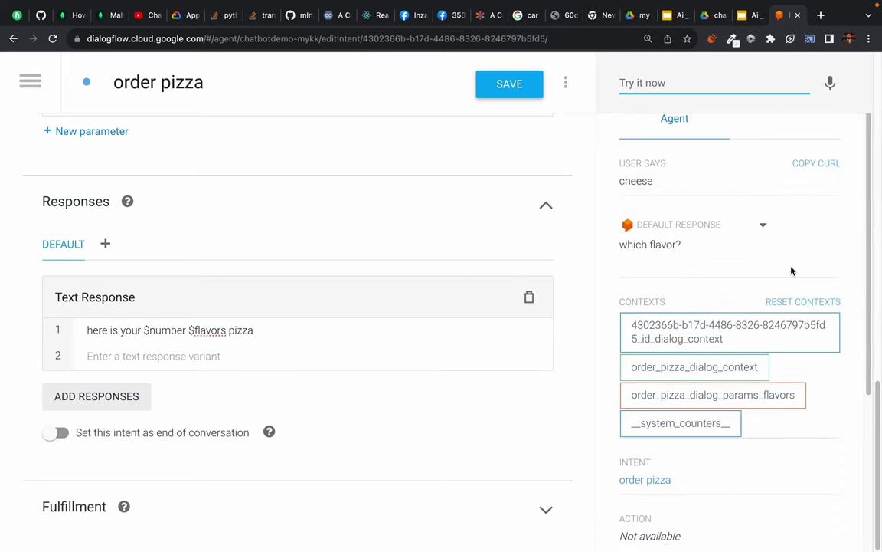
Train the chatbotdemo agent manually from its ML settings
{"action": "left_click", "coordinate": [30, 80]}
{"action": "left_click", "coordinate": [154, 139]}
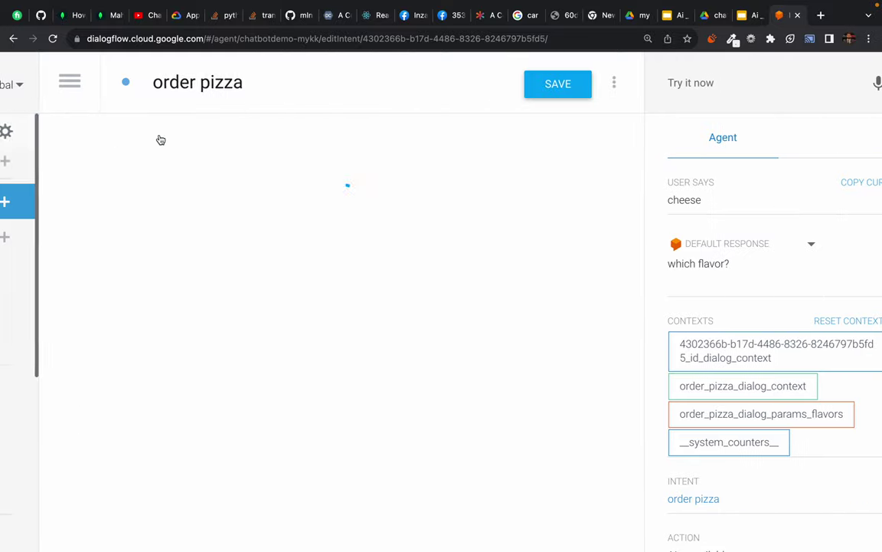
{"action": "left_click", "coordinate": [168, 136]}
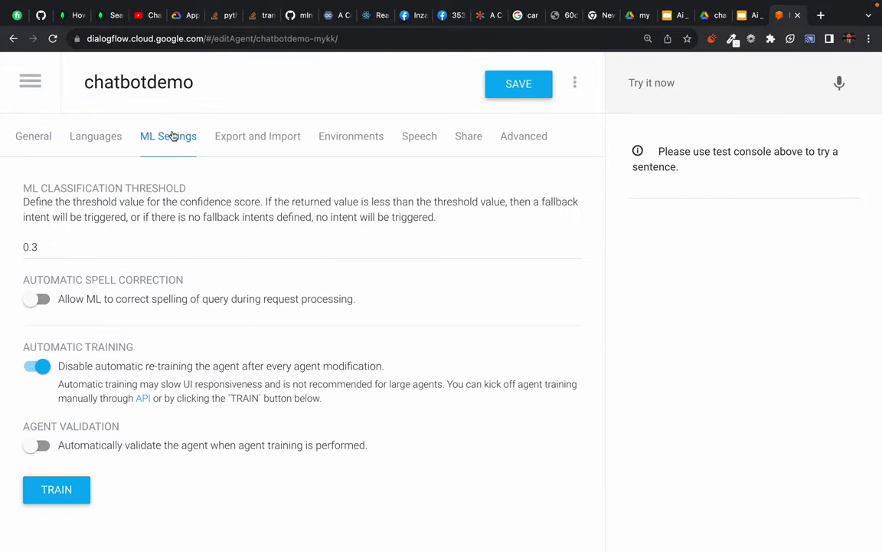
{"action": "left_click", "coordinate": [55, 490]}
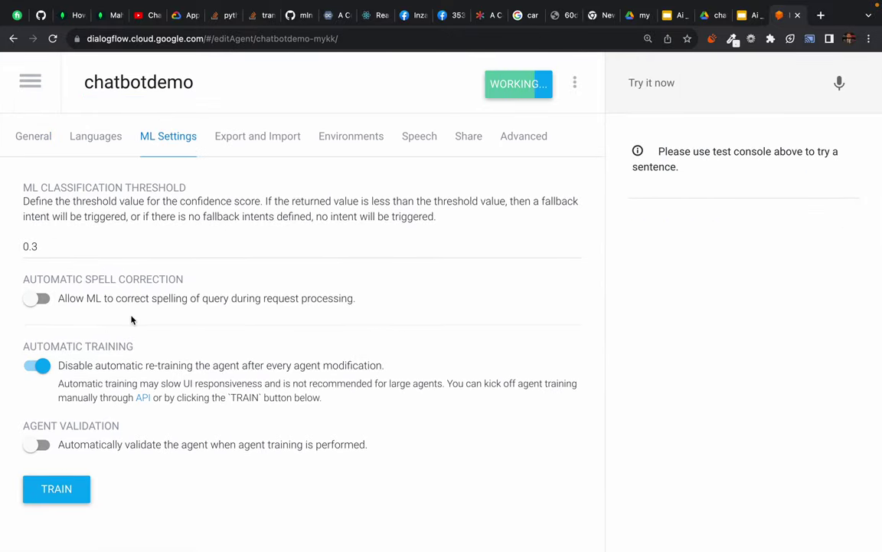
{"action": "scroll", "coordinate": [132, 320], "scroll_direction": "down", "scroll_amount": 1}
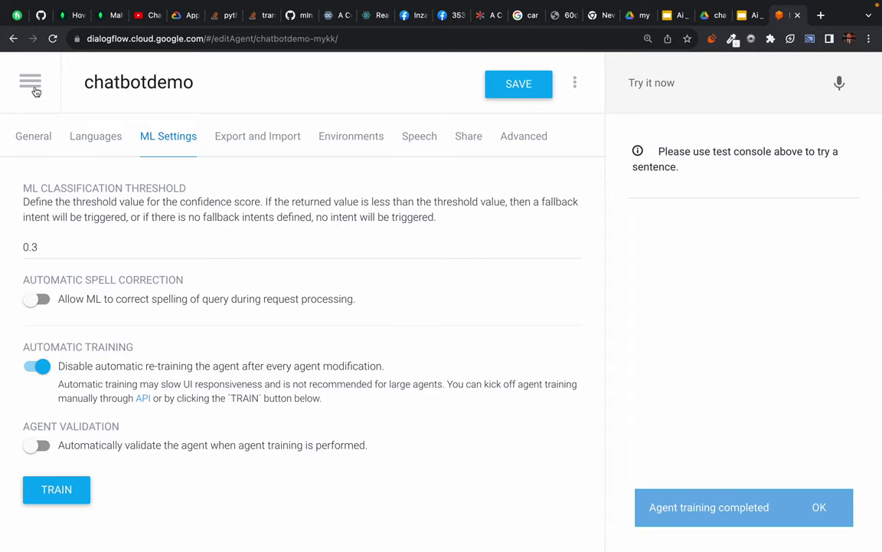
Return to the agent's intents and reopen the order pizza intent
{"action": "left_click", "coordinate": [30, 83]}
{"action": "left_click", "coordinate": [88, 193]}
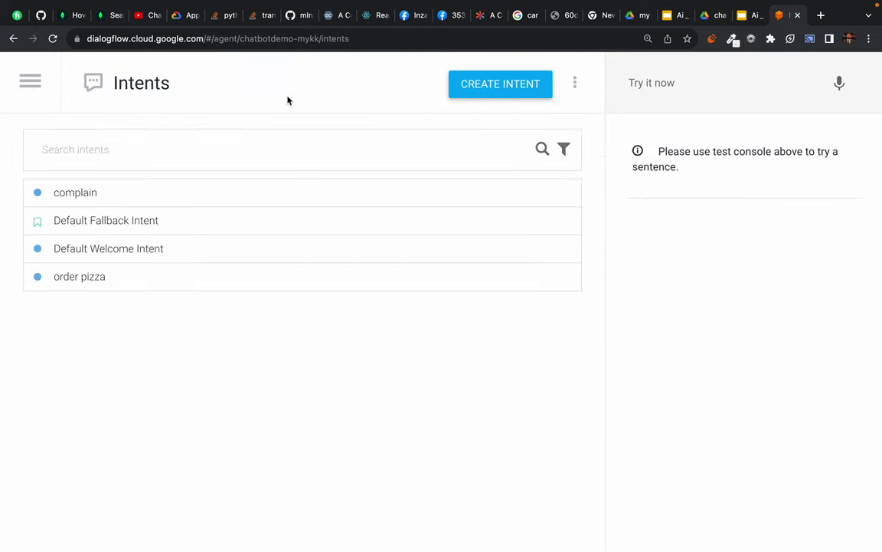
{"action": "left_click", "coordinate": [79, 282]}
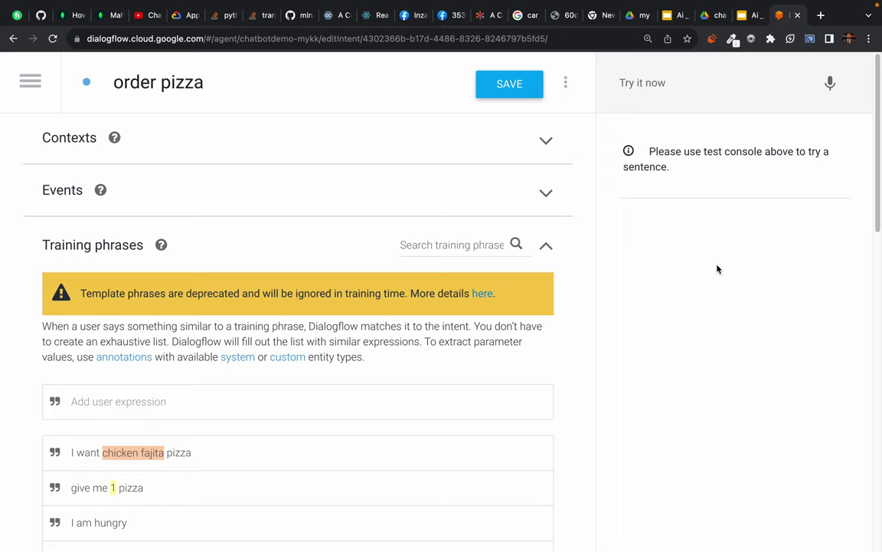
Test the retrained agent with "give me 5 chicken fajita pizza"
{"action": "left_click", "coordinate": [672, 82]}
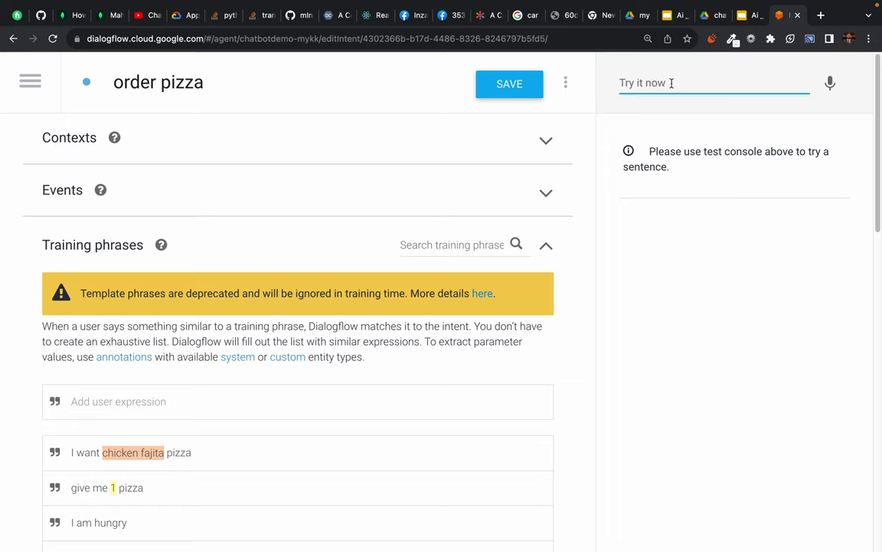
{"action": "type", "text": "give me"}
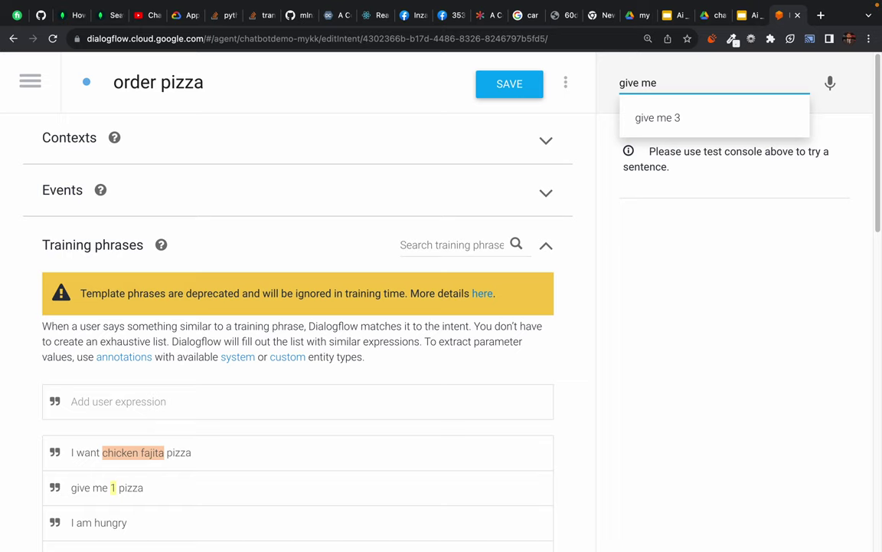
{"action": "type", "text": "5 ch"}
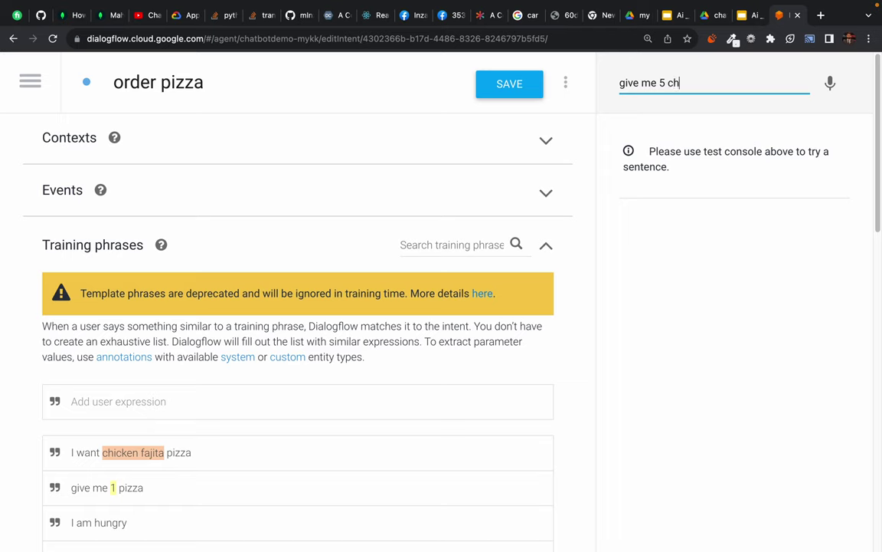
{"action": "type", "text": "icken fajita "}
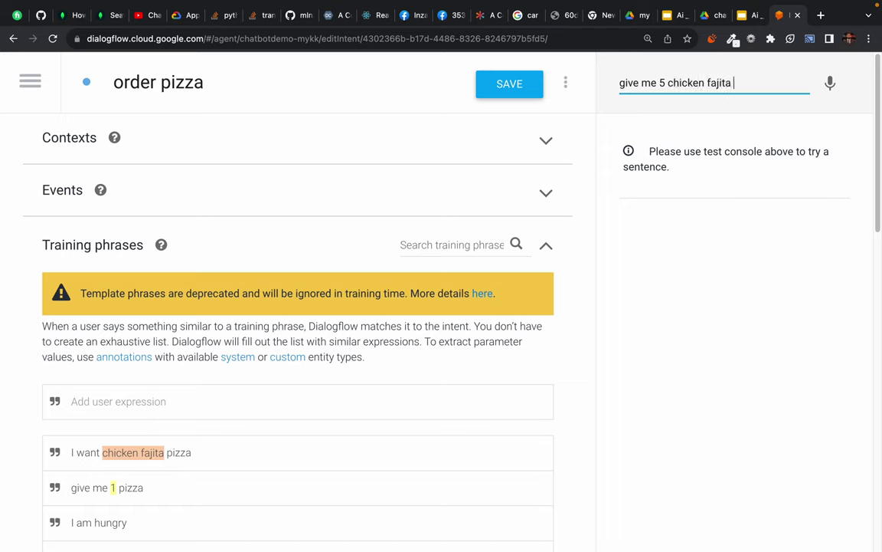
{"action": "type", "text": "pizza"}
{"action": "key", "text": "Return"}
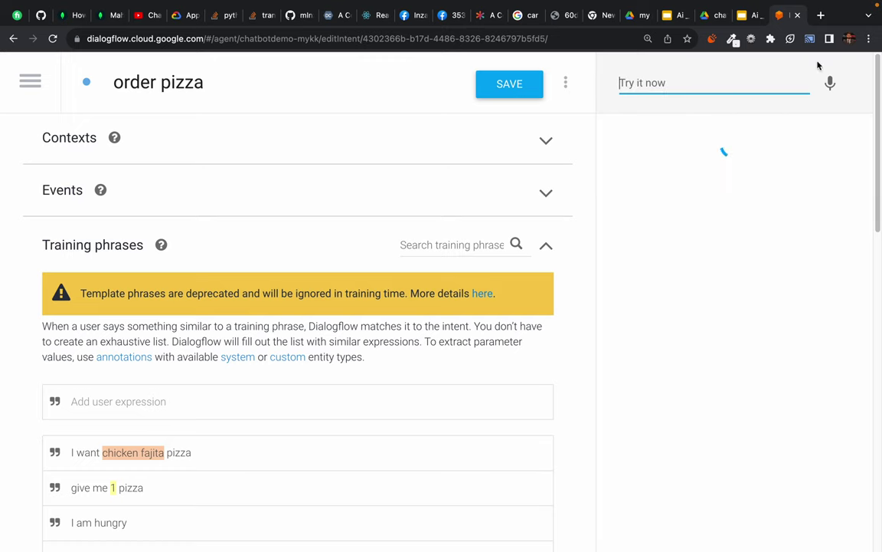
{"action": "key", "text": "Down"}
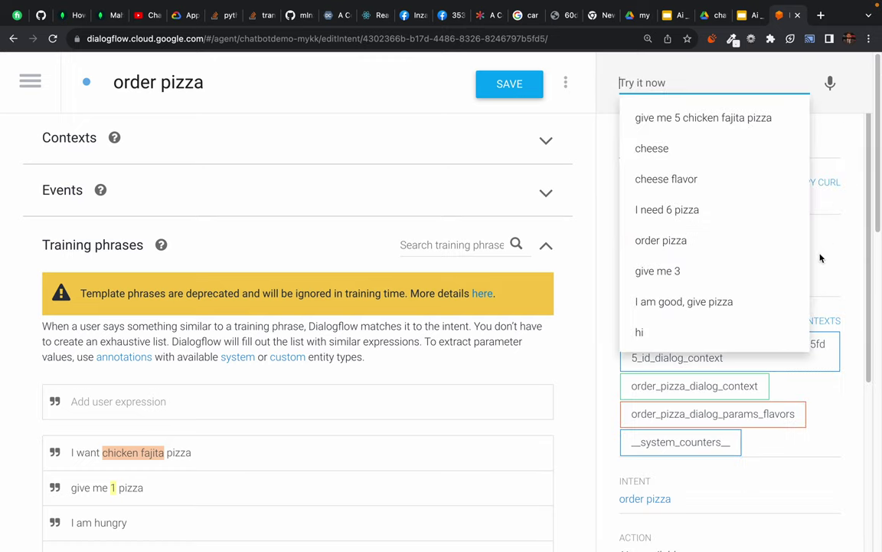
{"action": "left_click", "coordinate": [846, 104]}
Answer the agent's flavor prompt with "cheese", and save the order pizza intent
{"action": "left_click", "coordinate": [669, 86]}
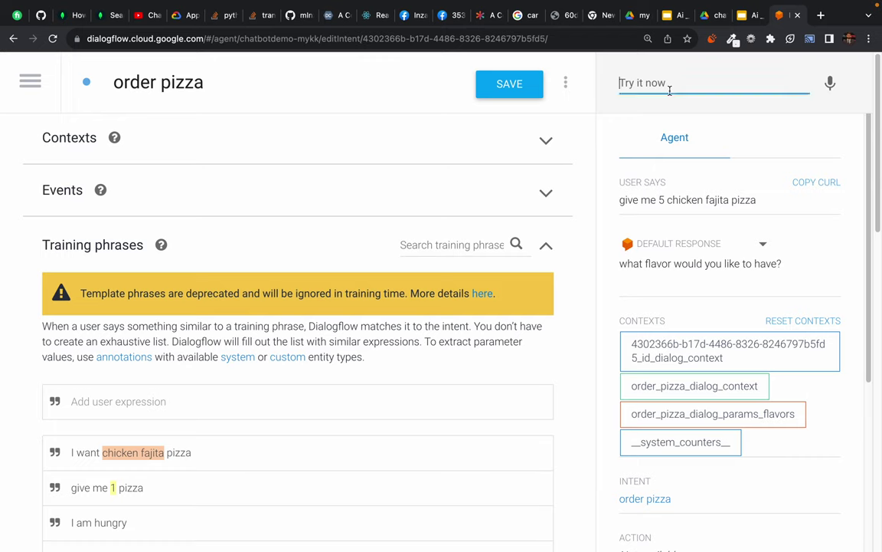
{"action": "type", "text": "cheese"}
{"action": "key", "text": "Return"}
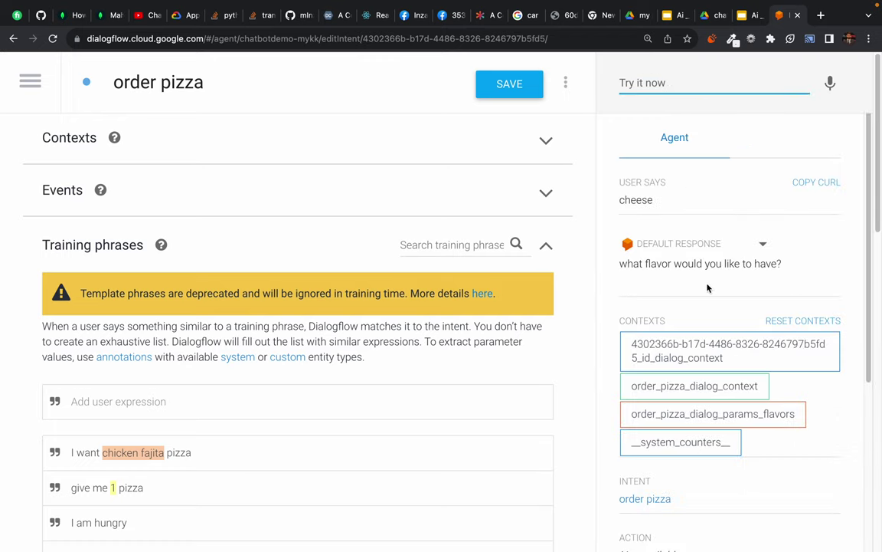
{"action": "scroll", "coordinate": [709, 287], "scroll_direction": "down", "scroll_amount": 2}
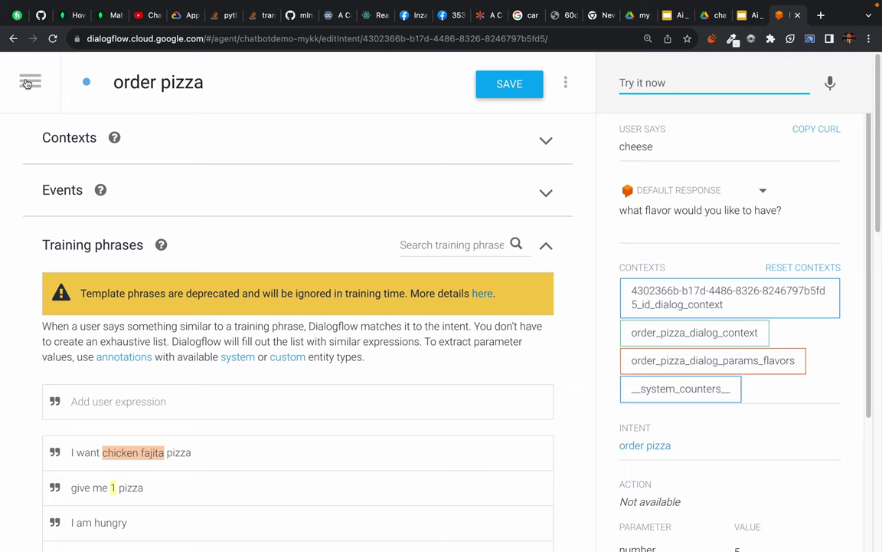
{"action": "scroll", "coordinate": [156, 296], "scroll_direction": "down", "scroll_amount": 3}
{"action": "scroll", "coordinate": [156, 296], "scroll_direction": "up", "scroll_amount": 3}
{"action": "left_click", "coordinate": [509, 83]}
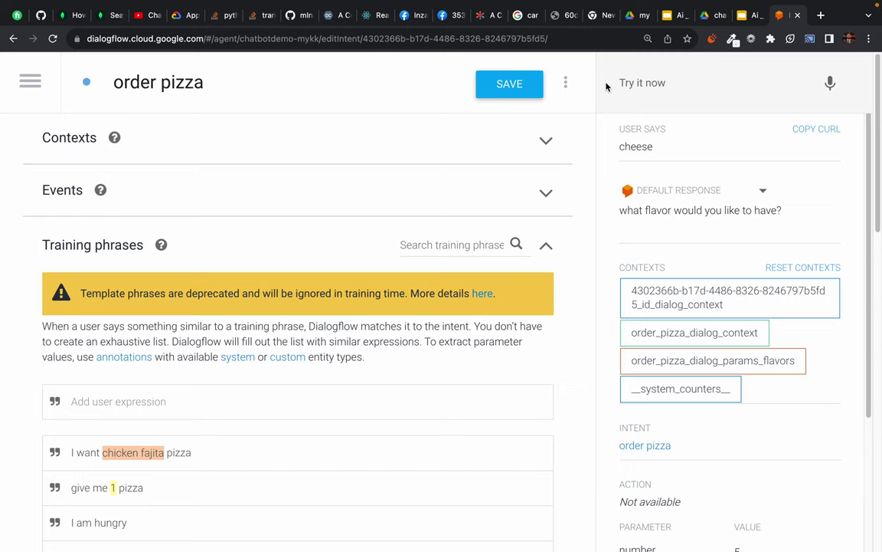
{"action": "scroll", "coordinate": [53, 460], "scroll_direction": "down", "scroll_amount": 2}
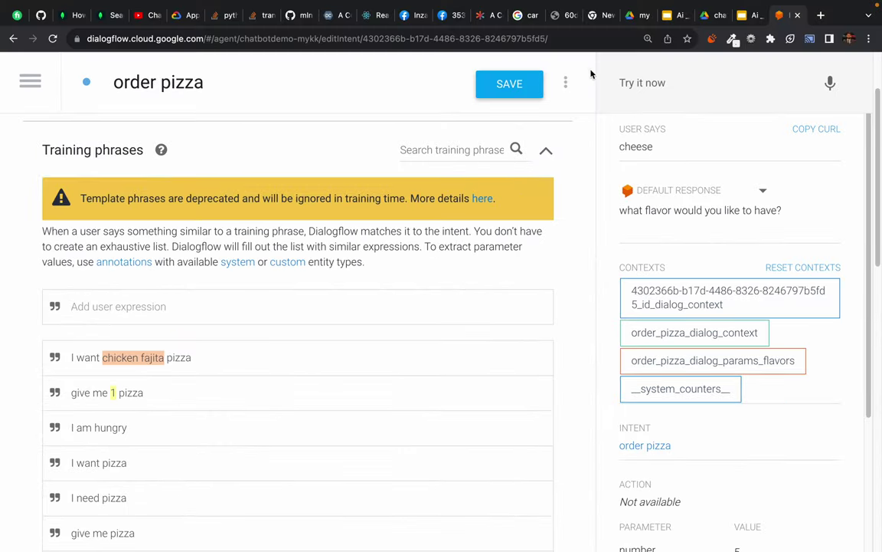
Open the agent's integrations and browse the telephony and text-based channels
{"action": "left_click", "coordinate": [26, 80]}
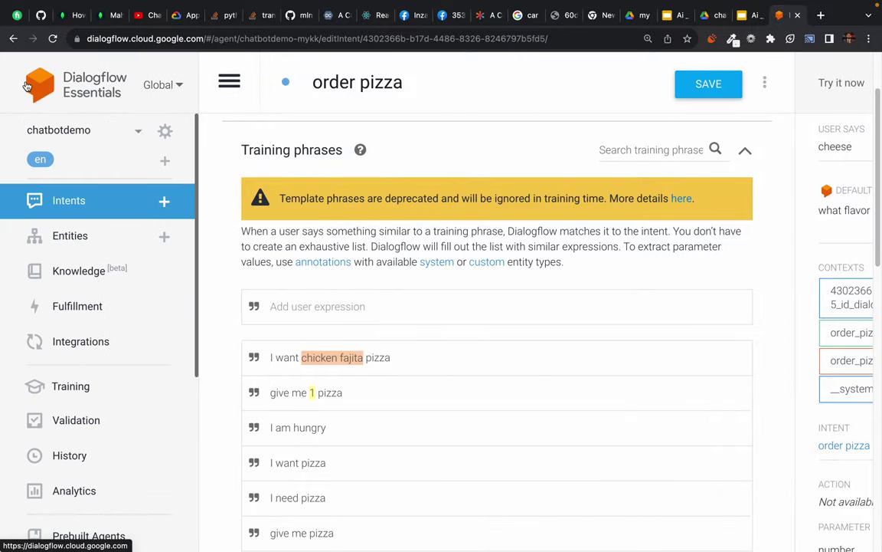
{"action": "left_click", "coordinate": [70, 342]}
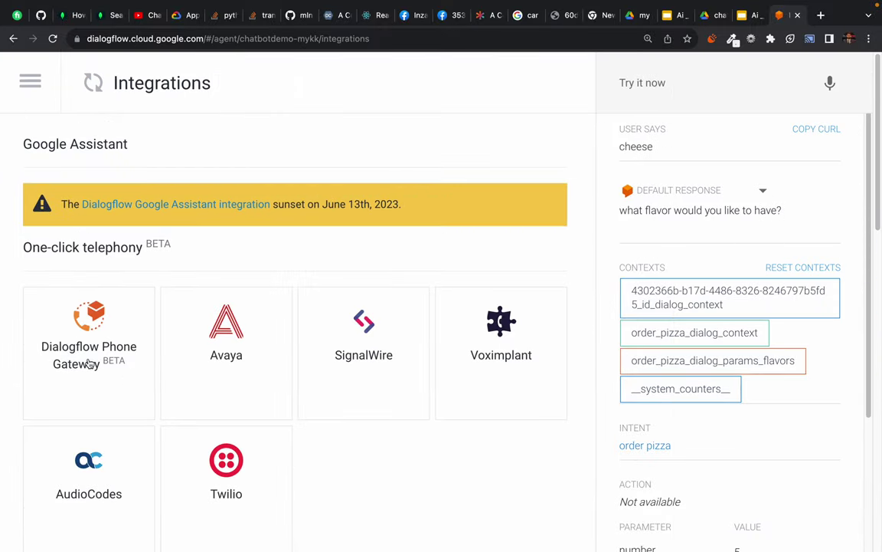
{"action": "scroll", "coordinate": [89, 368], "scroll_direction": "down", "scroll_amount": 3}
{"action": "scroll", "coordinate": [112, 370], "scroll_direction": "up", "scroll_amount": 1}
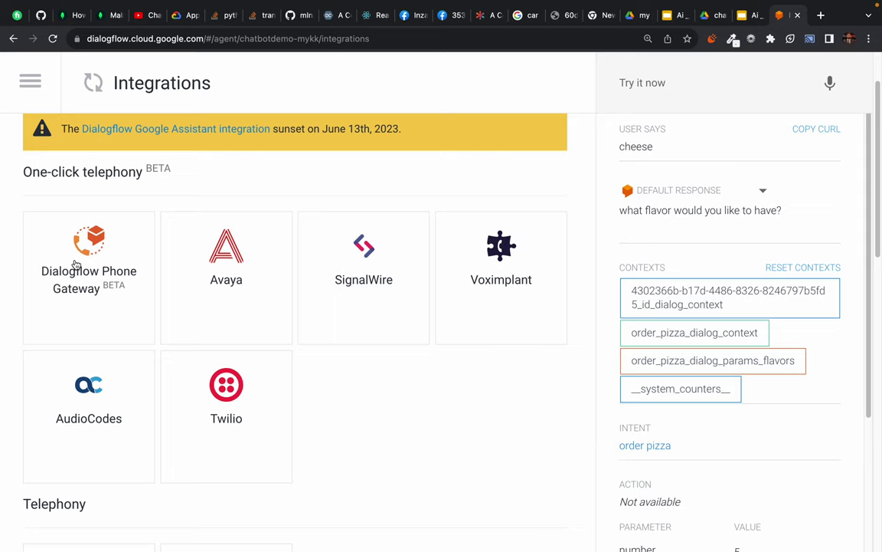
{"action": "scroll", "coordinate": [168, 364], "scroll_direction": "down", "scroll_amount": 6}
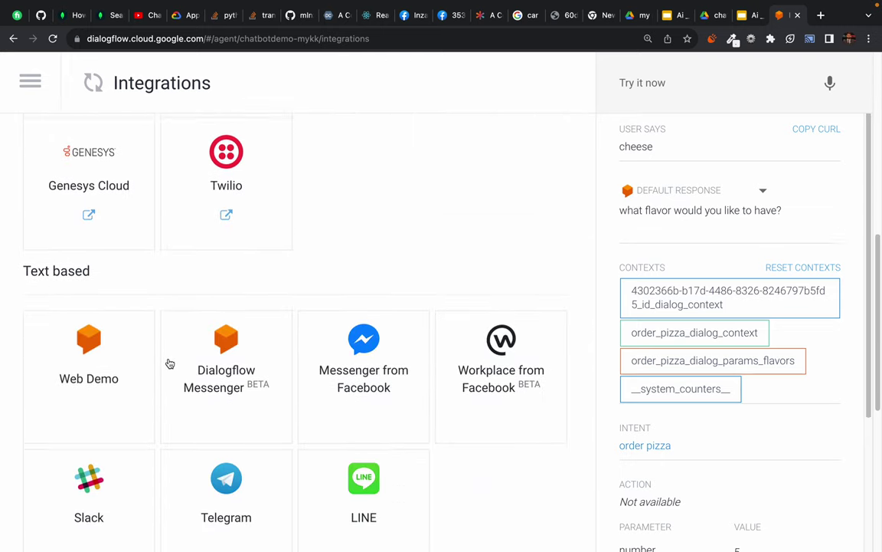
Open the Dialogflow Messenger integration, look at its environment choices, and close it without enabling it
{"action": "left_click", "coordinate": [219, 380]}
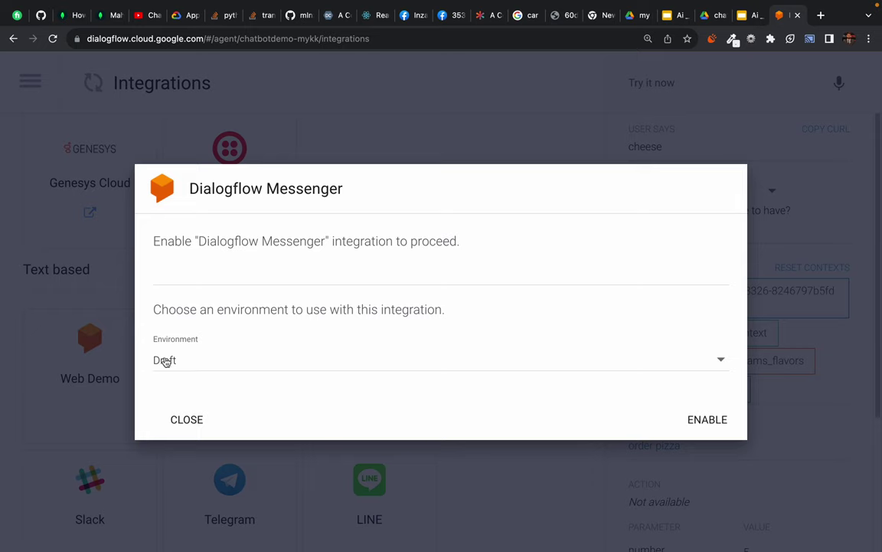
{"action": "left_click", "coordinate": [230, 360]}
{"action": "left_click", "coordinate": [279, 298]}
{"action": "key", "text": "Escape"}
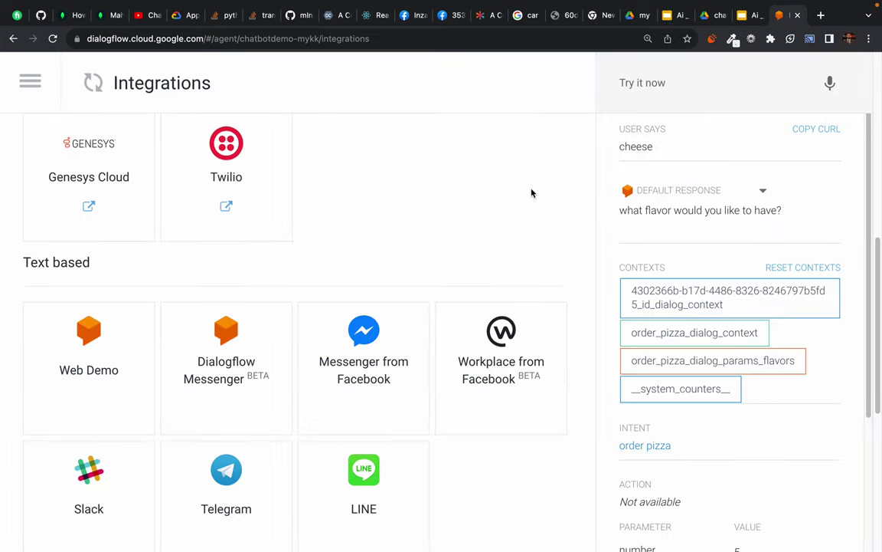
Open Dialogflow Phone Gateway and try to request a United States phone number with area code 413
{"action": "scroll", "coordinate": [162, 297], "scroll_direction": "up", "scroll_amount": 5}
{"action": "scroll", "coordinate": [105, 189], "scroll_direction": "up", "scroll_amount": 3}
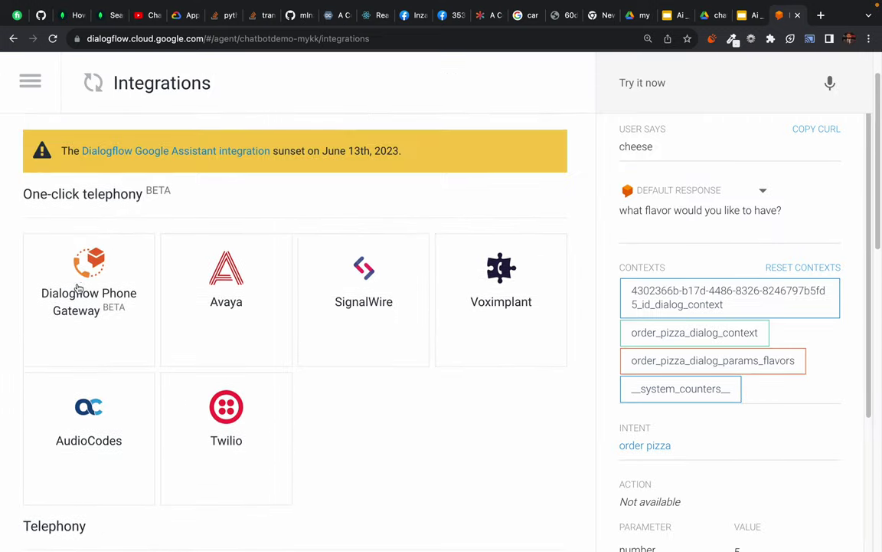
{"action": "left_click", "coordinate": [76, 310]}
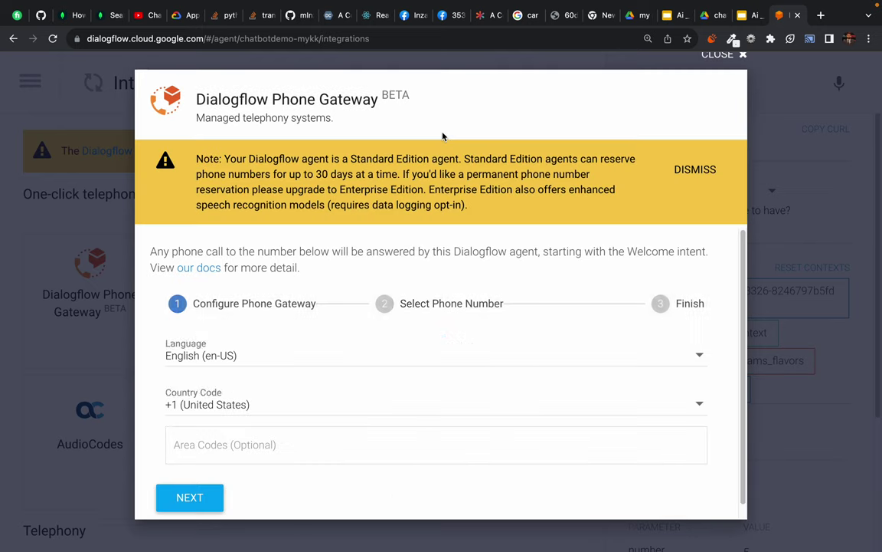
{"action": "scroll", "coordinate": [255, 349], "scroll_direction": "down", "scroll_amount": 1}
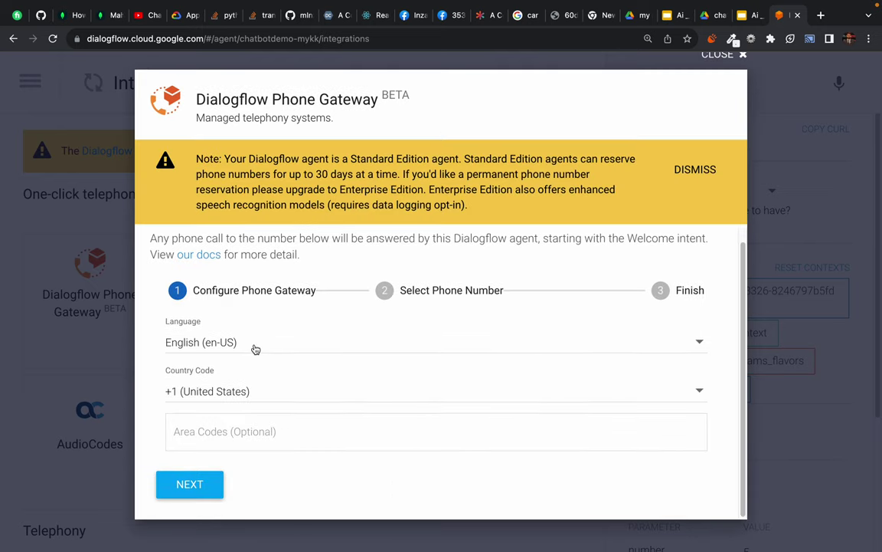
{"action": "left_click", "coordinate": [213, 432]}
{"action": "type", "text": "41"}
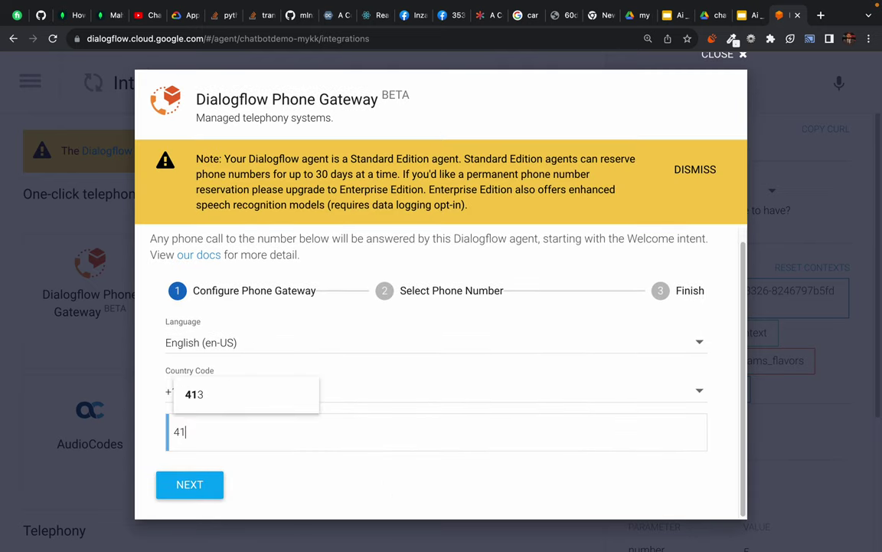
{"action": "type", "text": "5"}
{"action": "key", "text": "BackSpace"}
{"action": "type", "text": "3"}
{"action": "left_click", "coordinate": [206, 395]}
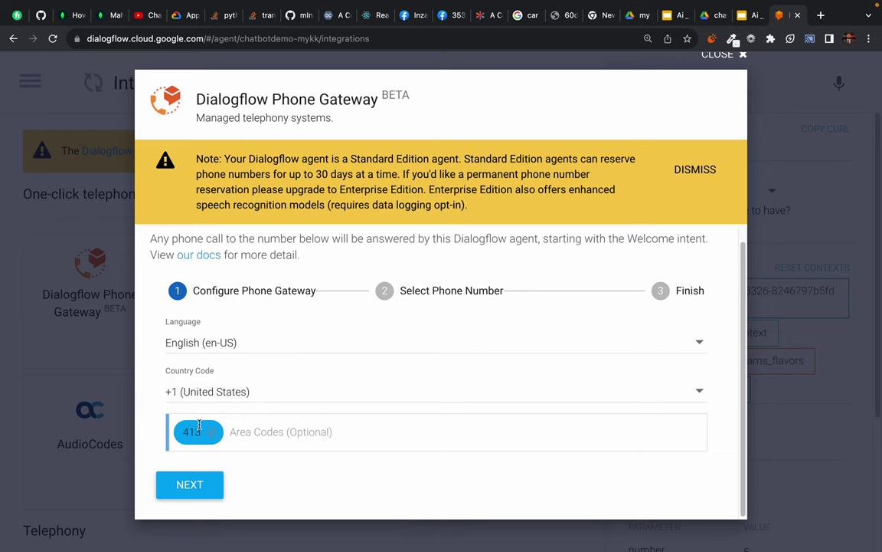
{"action": "left_click", "coordinate": [188, 491]}
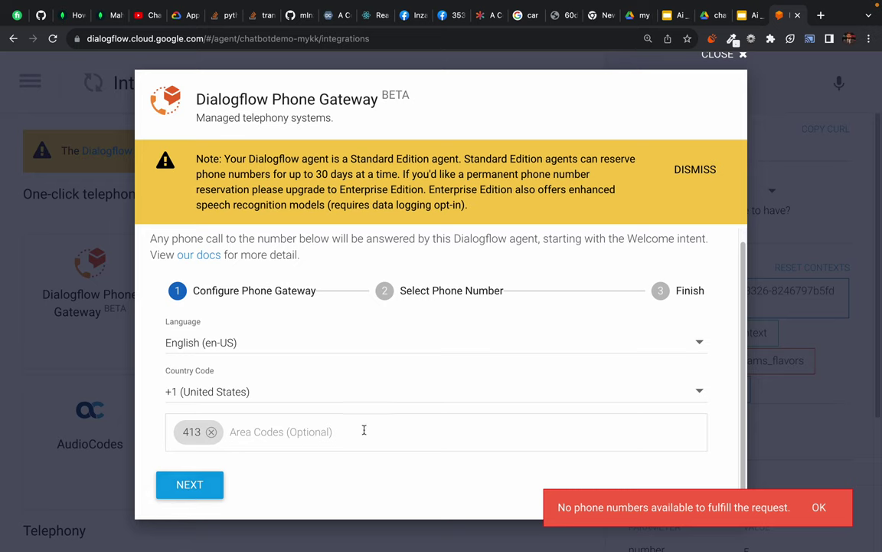
{"action": "triple_click", "coordinate": [651, 509]}
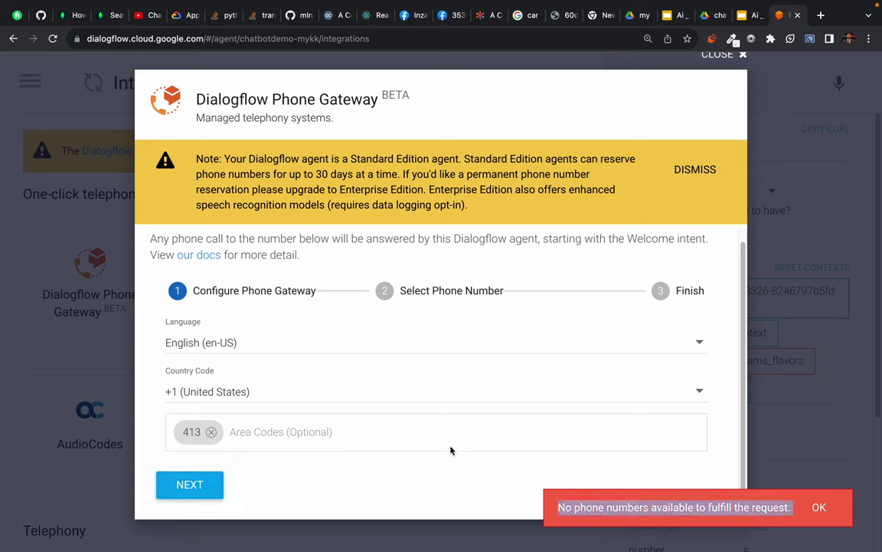
Replace the area code with 301 and try requesting a phone number again
{"action": "left_click", "coordinate": [213, 432]}
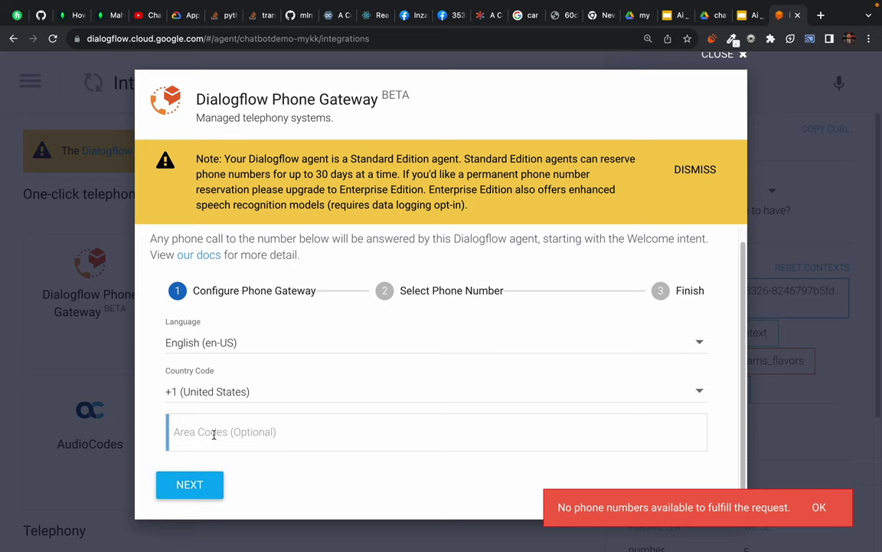
{"action": "type", "text": "3"}
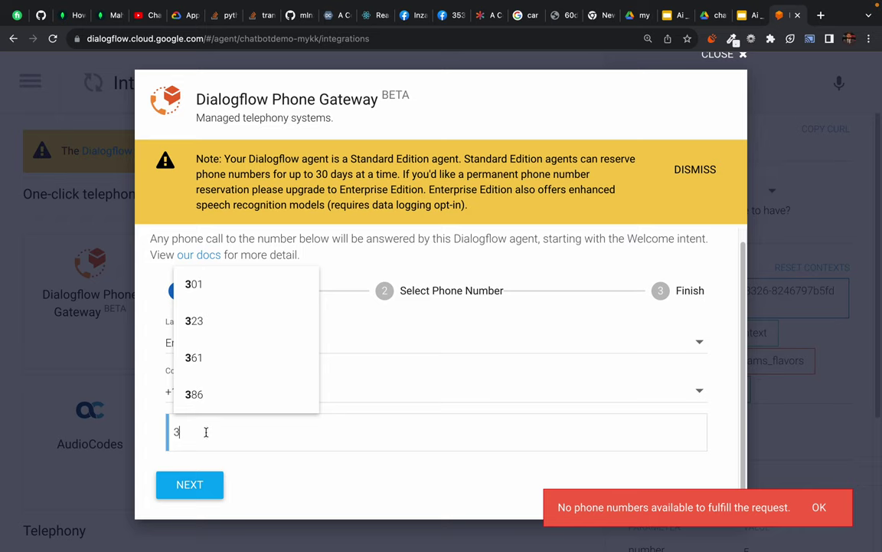
{"action": "left_click", "coordinate": [193, 284]}
{"action": "left_click", "coordinate": [184, 491]}
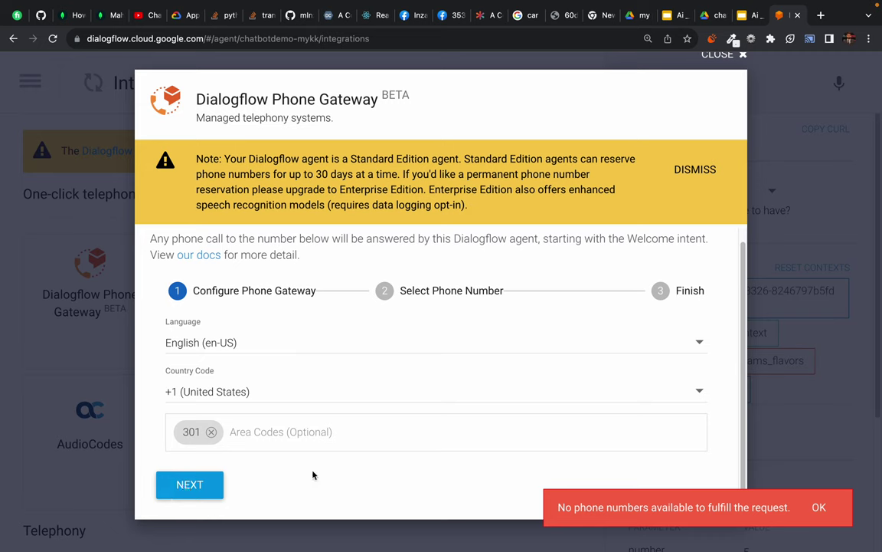
Remove the current area code, choose 520 instead, and retry the phone number request
{"action": "left_click", "coordinate": [211, 435]}
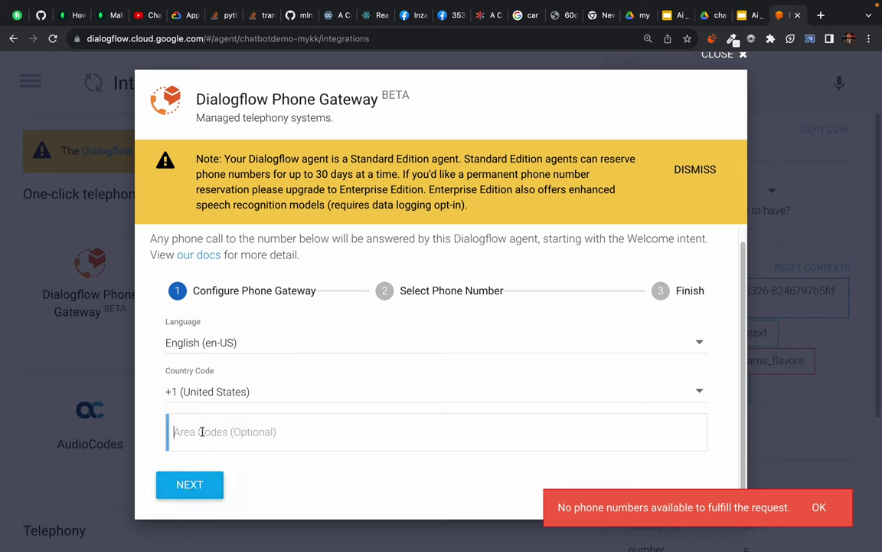
{"action": "type", "text": "1"}
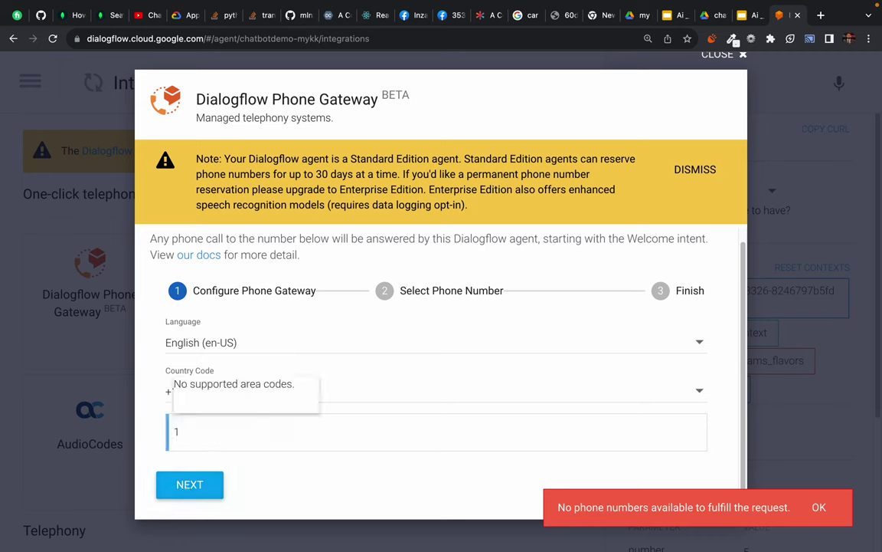
{"action": "key", "text": "BackSpace"}
{"action": "type", "text": "5"}
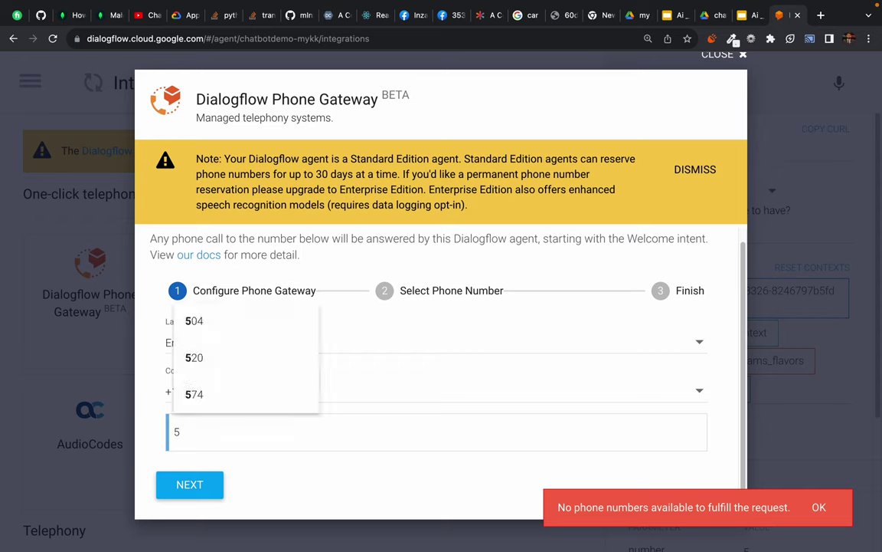
{"action": "left_click", "coordinate": [199, 357]}
{"action": "left_click", "coordinate": [188, 485]}
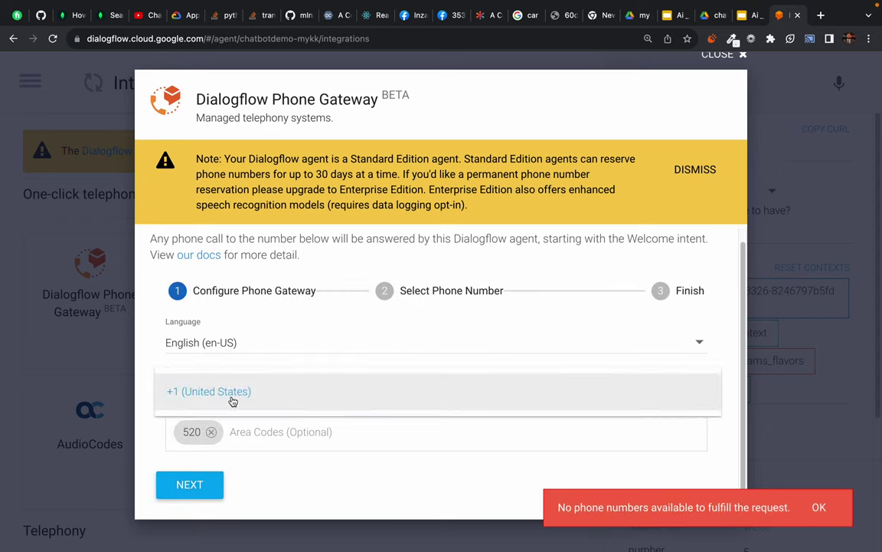
Try area code 619 for the phone number request, and close the Phone Gateway setup
{"action": "left_click", "coordinate": [211, 432]}
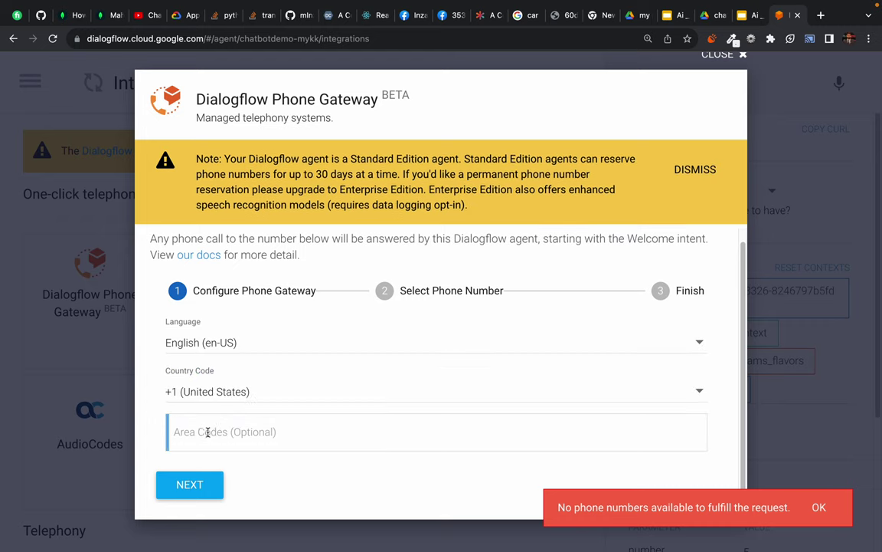
{"action": "type", "text": "6"}
{"action": "left_click", "coordinate": [216, 403]}
{"action": "left_click", "coordinate": [191, 484]}
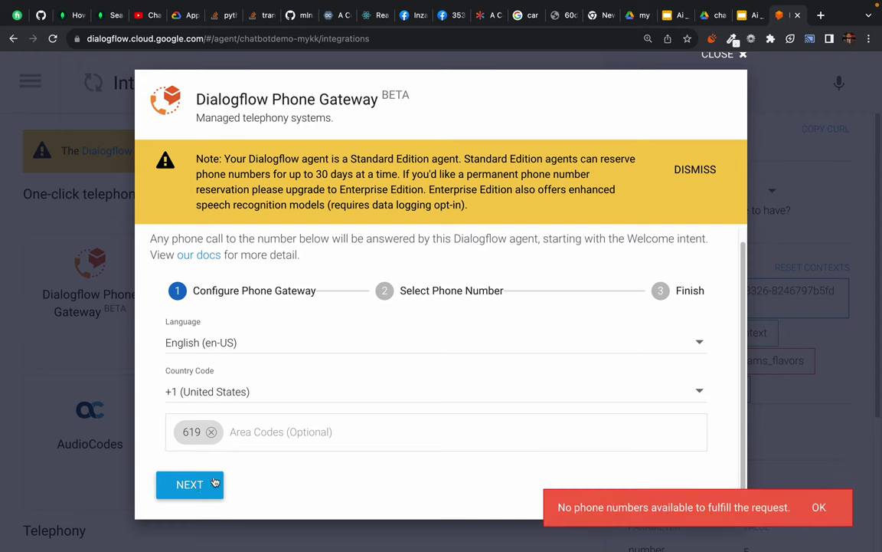
{"action": "left_click", "coordinate": [191, 484]}
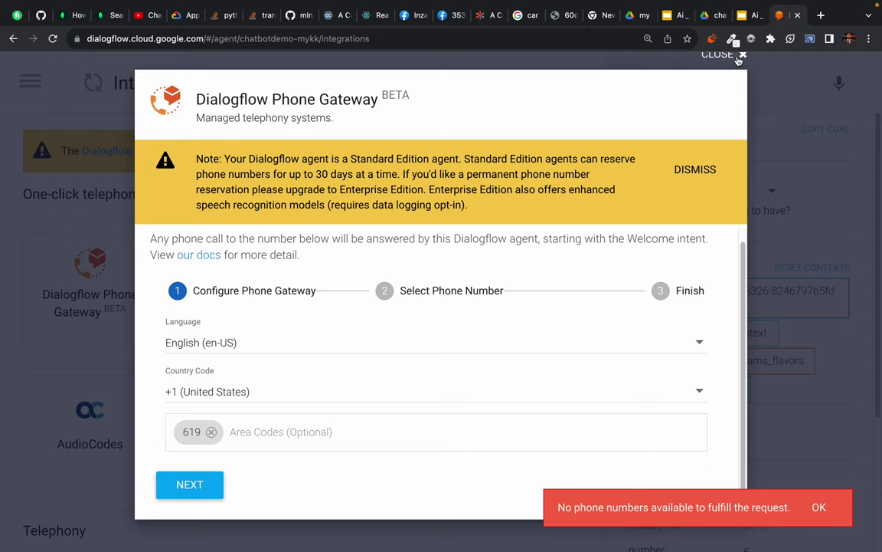
{"action": "left_click", "coordinate": [739, 57]}
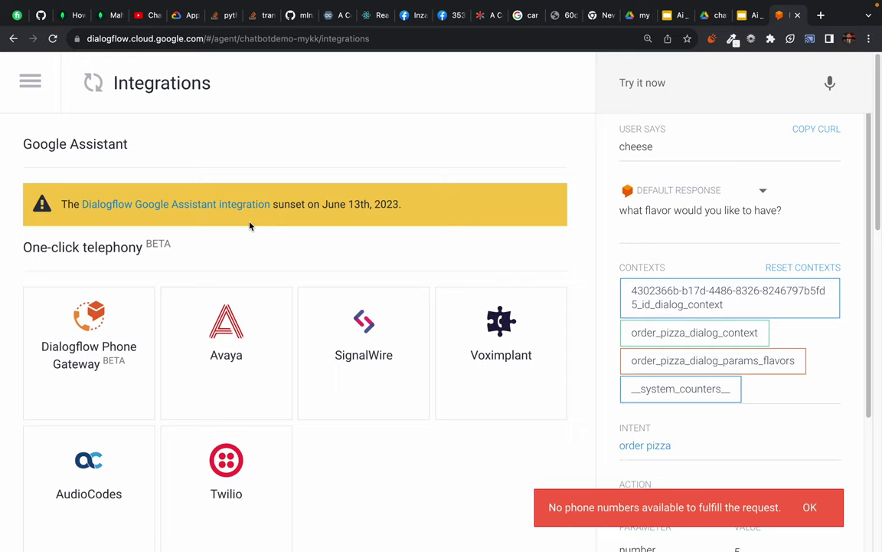
Open ai2travel.com in a new browser tab and look at the contact details in its footer
{"action": "key", "text": "ctrl+t"}
{"action": "type", "text": "ai"}
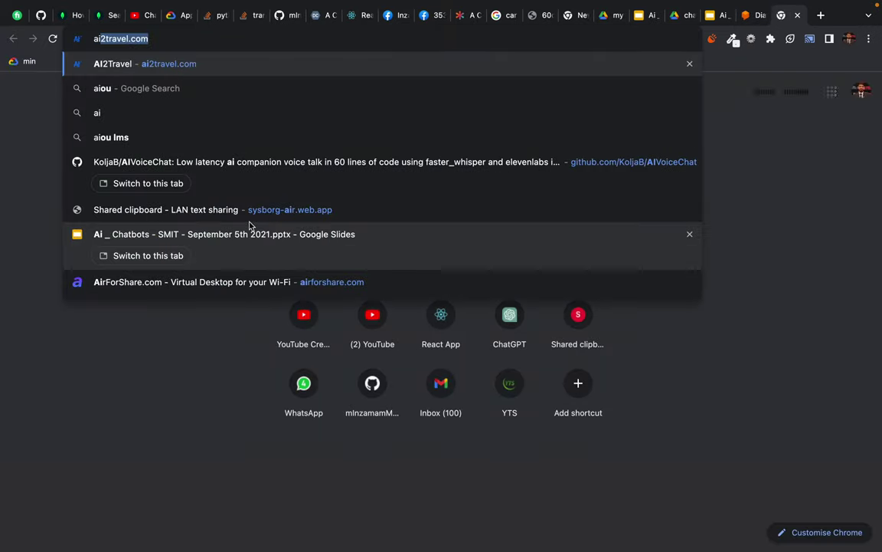
{"action": "key", "text": "Return"}
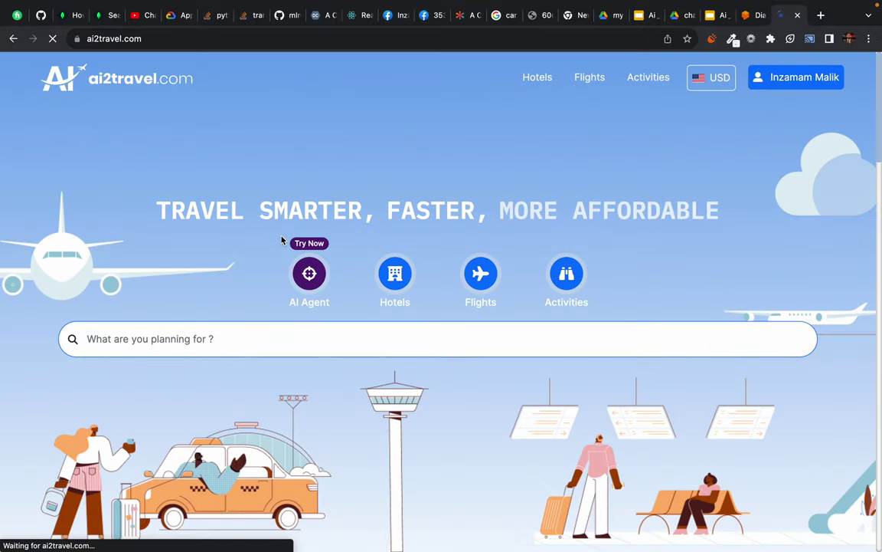
{"action": "scroll", "coordinate": [470, 237], "scroll_direction": "down", "scroll_amount": 20}
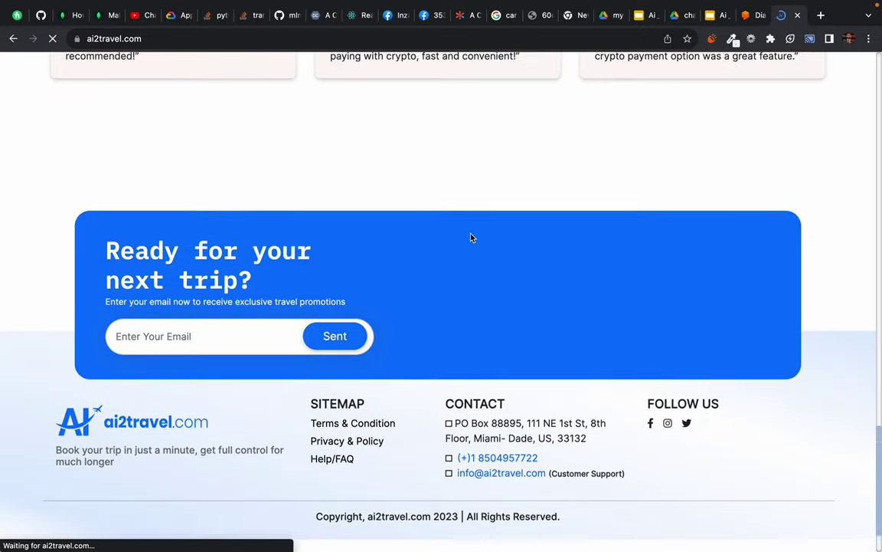
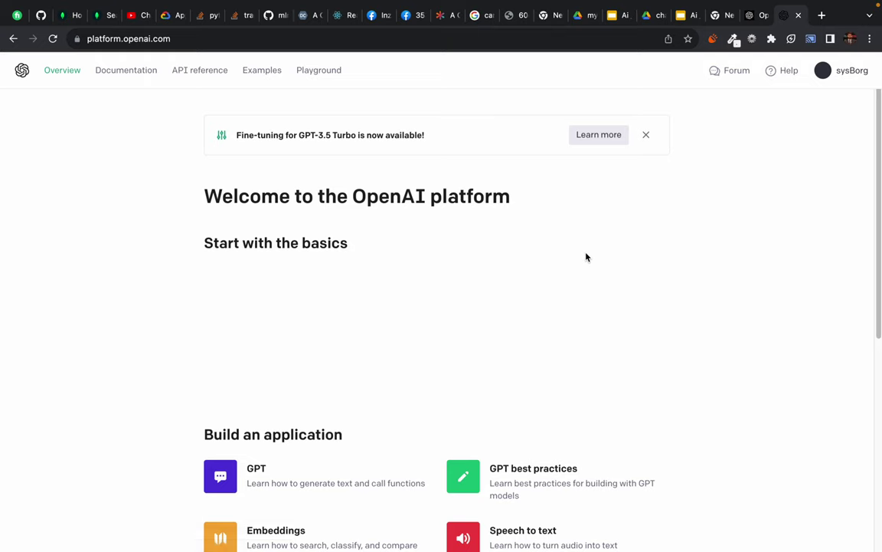
Open the Playground on the OpenAI platform and set it to Complete mode with the text-davinci-003 model
{"action": "left_click", "coordinate": [849, 77]}
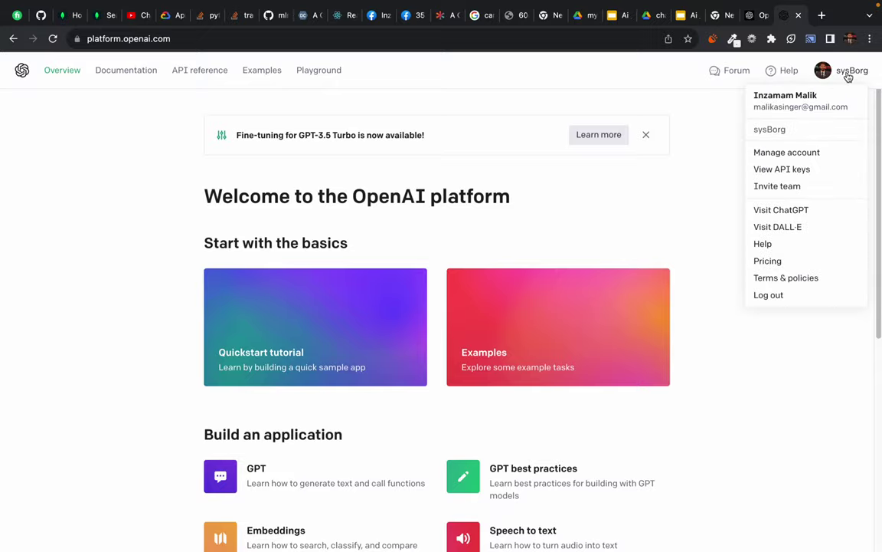
{"action": "left_click", "coordinate": [425, 92]}
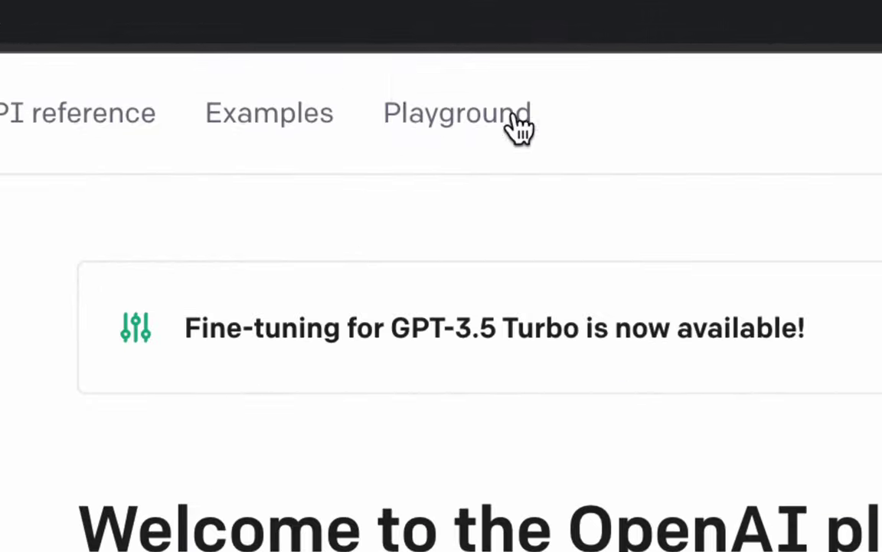
{"action": "left_click", "coordinate": [463, 119]}
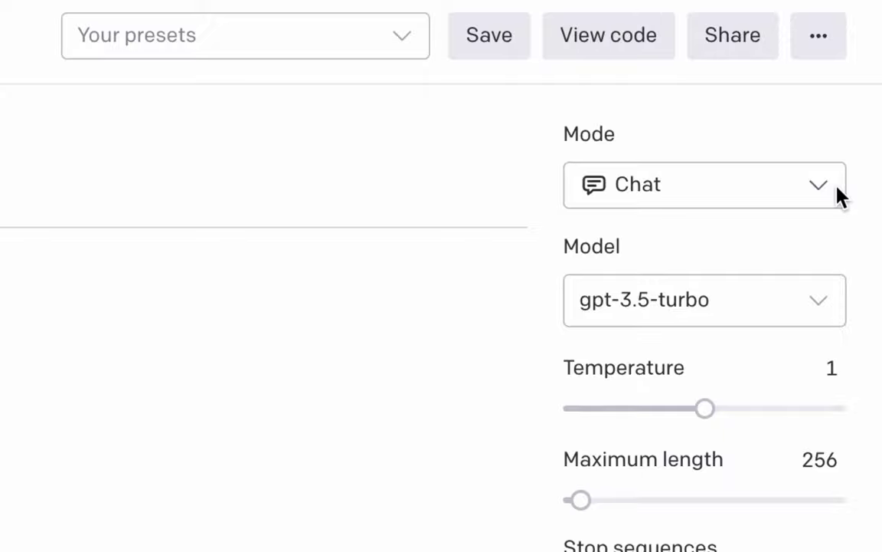
{"action": "left_click", "coordinate": [825, 195]}
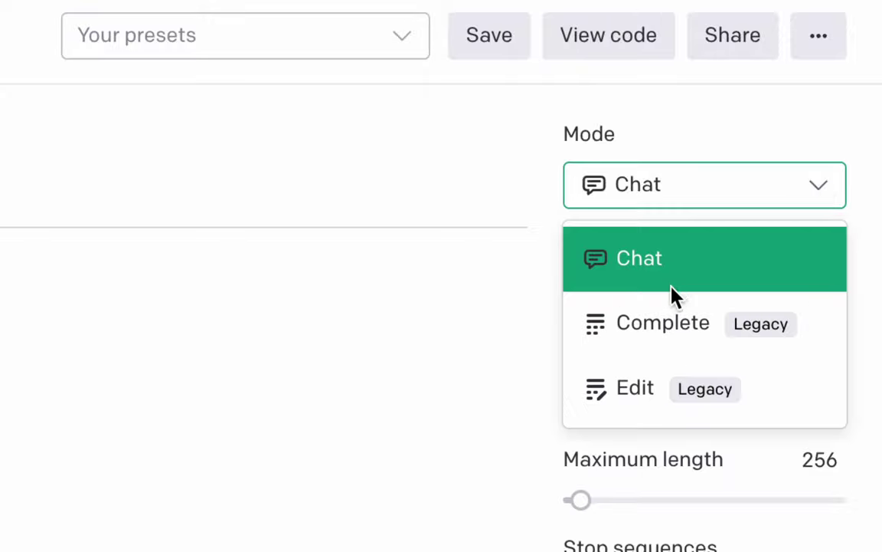
{"action": "left_click", "coordinate": [656, 331]}
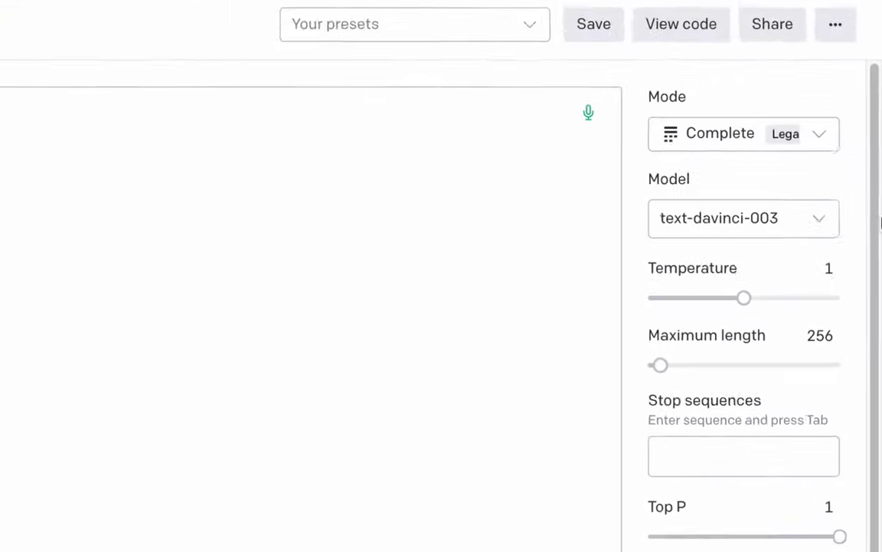
{"action": "left_click", "coordinate": [830, 227]}
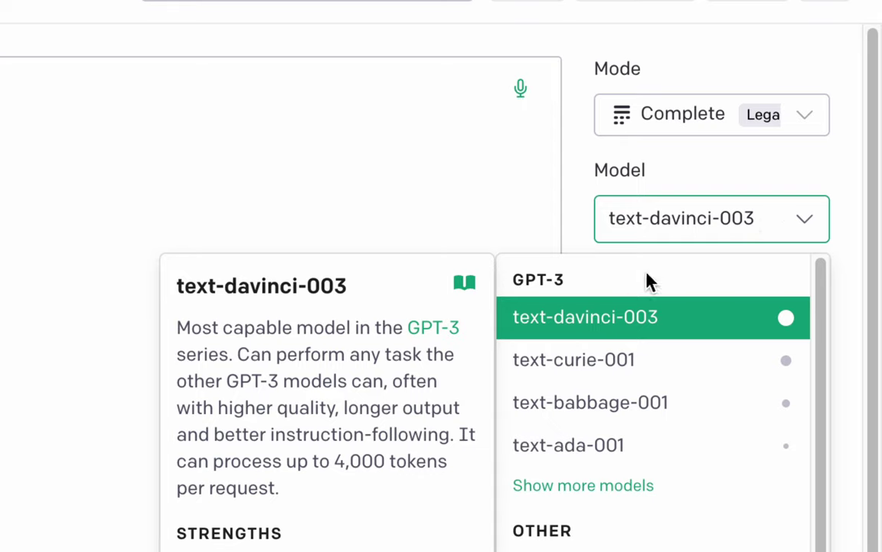
{"action": "left_click", "coordinate": [601, 328]}
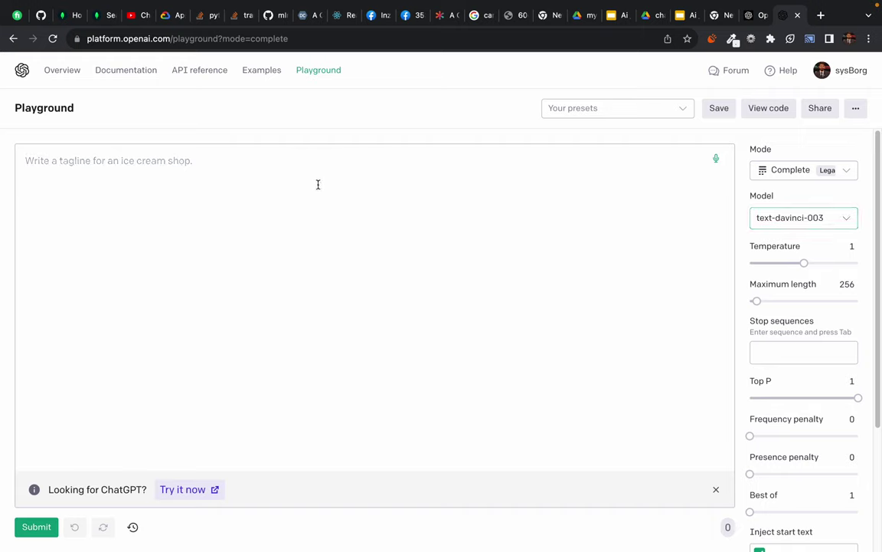
Submit the prompt "hi" to the text-davinci-003 model
{"action": "left_click", "coordinate": [275, 186]}
{"action": "type", "text": "hi"}
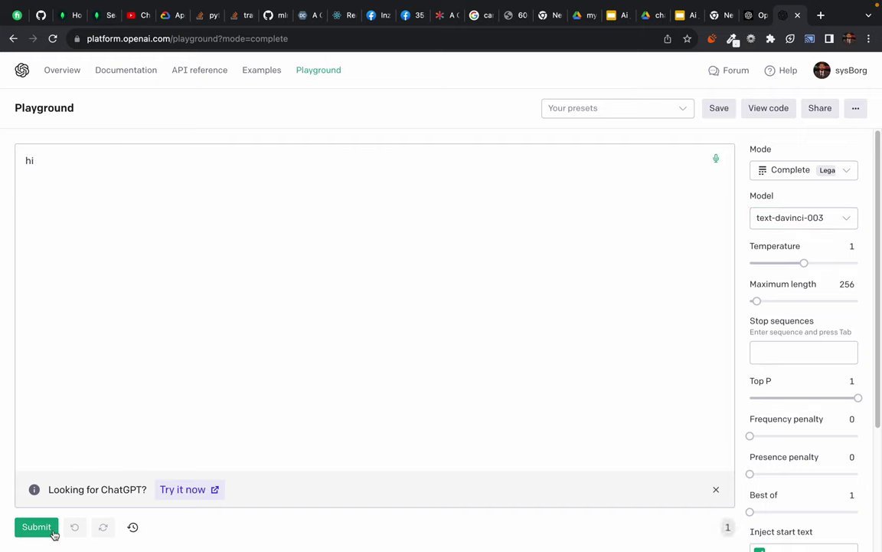
{"action": "left_click", "coordinate": [29, 529]}
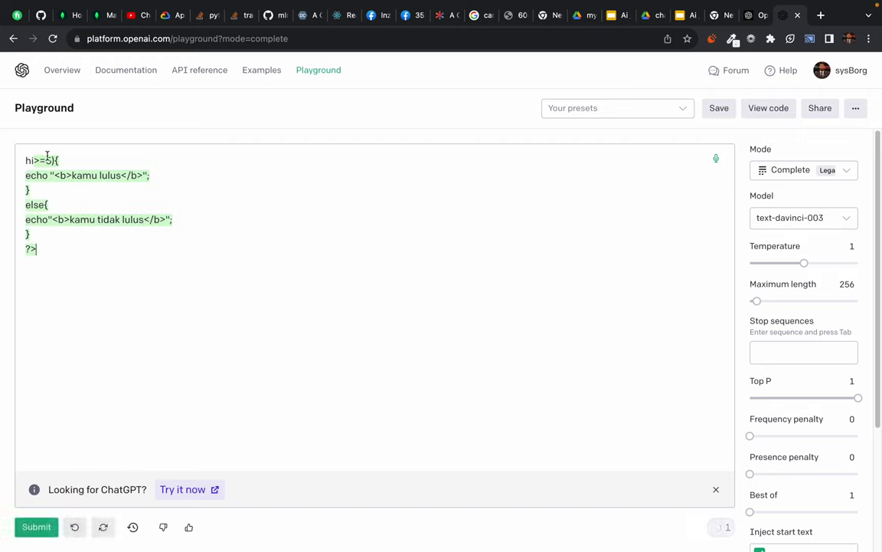
Clear the prompt and its completion, and submit "hi how are you" instead
{"action": "key", "text": "super+a"}
{"action": "key", "text": "BackSpace"}
{"action": "type", "text": "hi"}
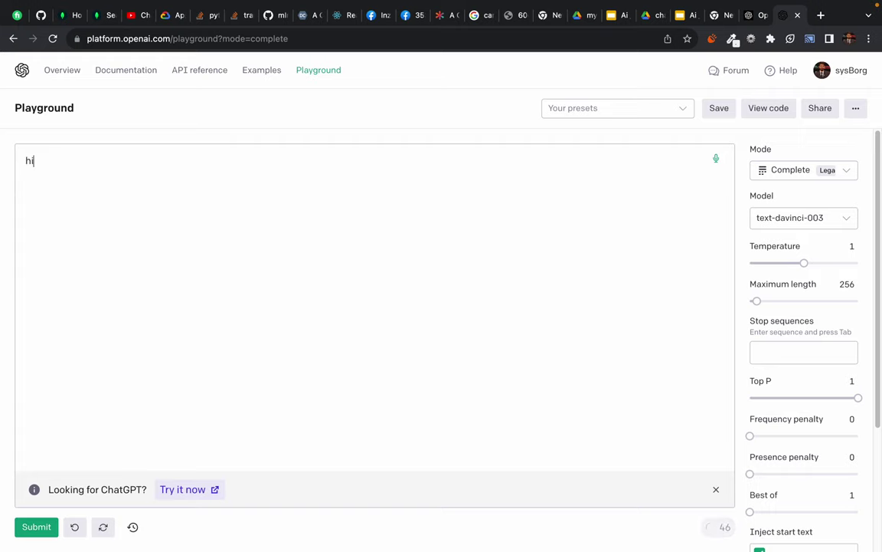
{"action": "type", "text": " how are you"}
{"action": "left_click", "coordinate": [35, 527]}
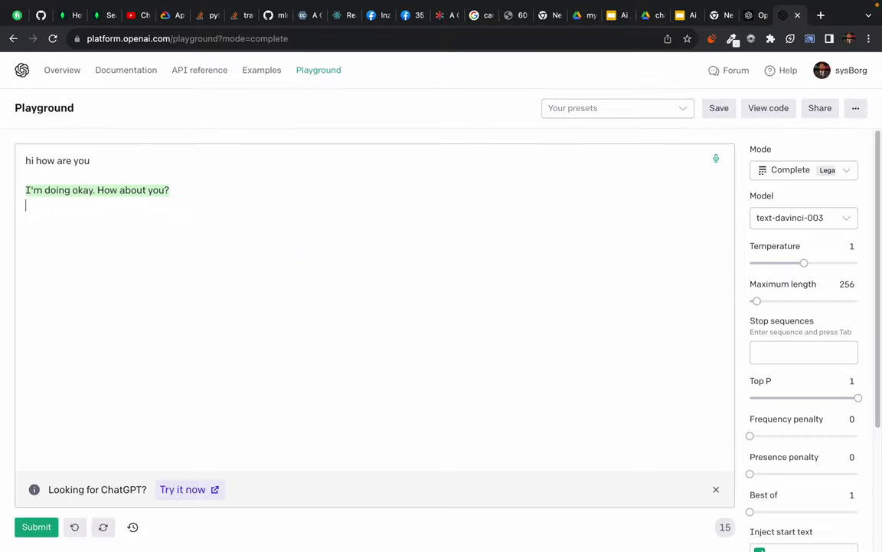
Add the follow-up "what do you think about chatbot indusrty" below the first completion, submit it and read the reply
{"action": "key", "text": "Return"}
{"action": "type", "text": "what"}
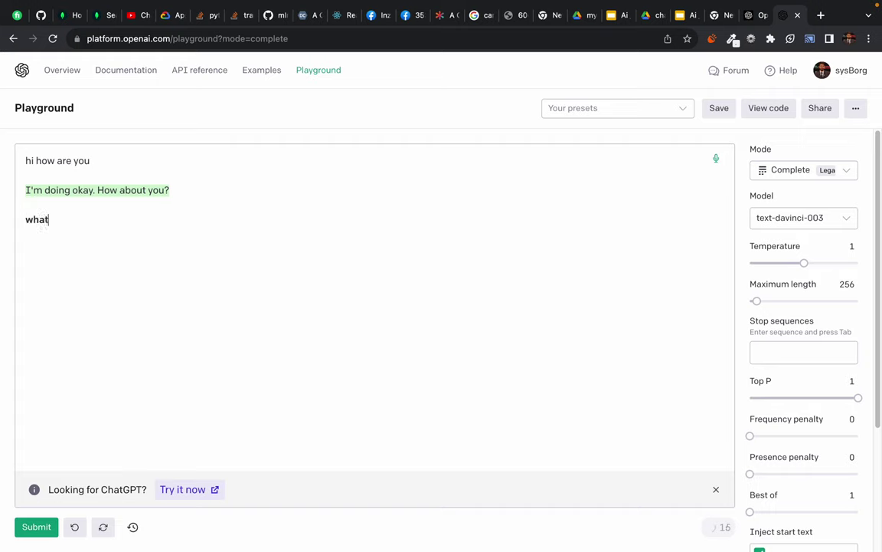
{"action": "type", "text": " do you think about chatbots"}
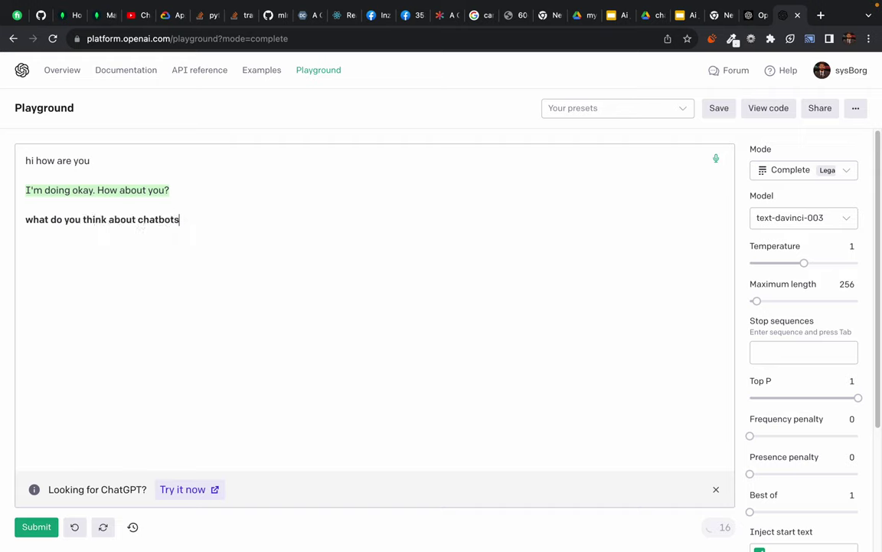
{"action": "key", "text": "BackSpace"}
{"action": "type", "text": "indusrty"}
{"action": "left_click", "coordinate": [25, 532]}
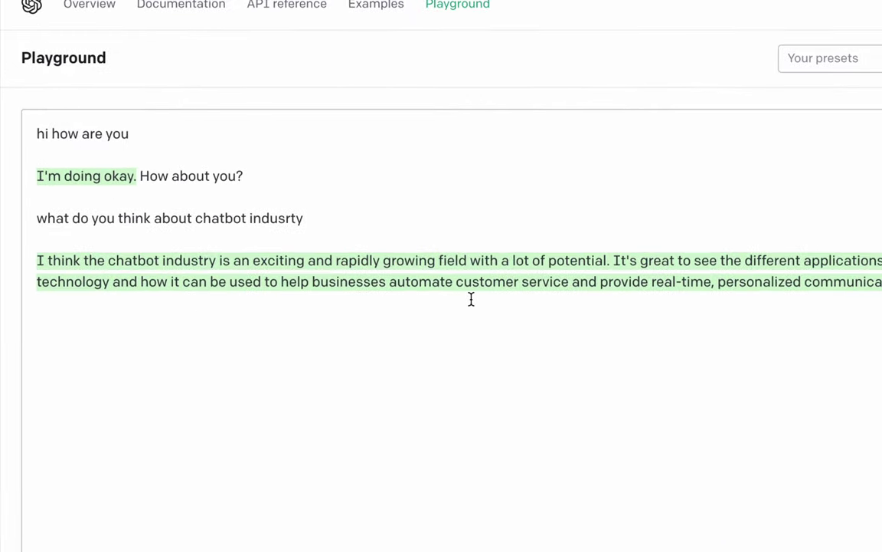
{"action": "double_click", "coordinate": [583, 260]}
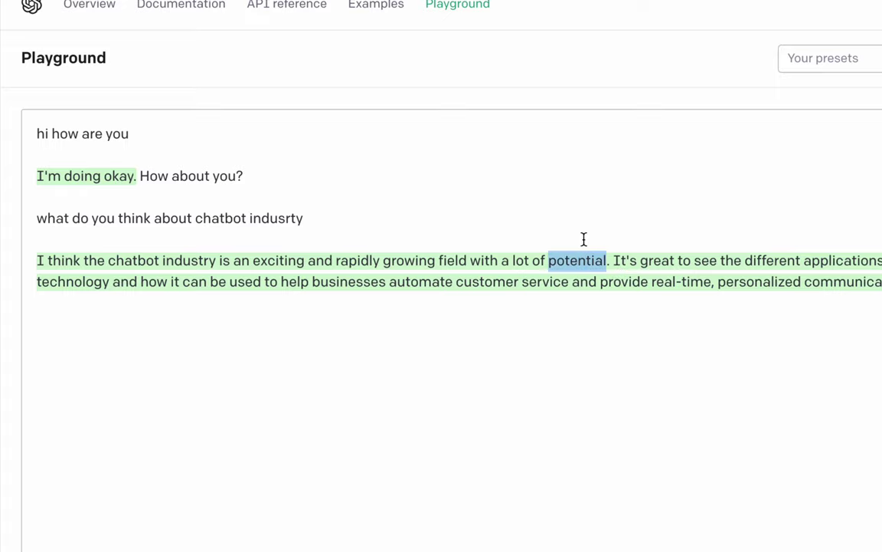
{"action": "left_click", "coordinate": [577, 234]}
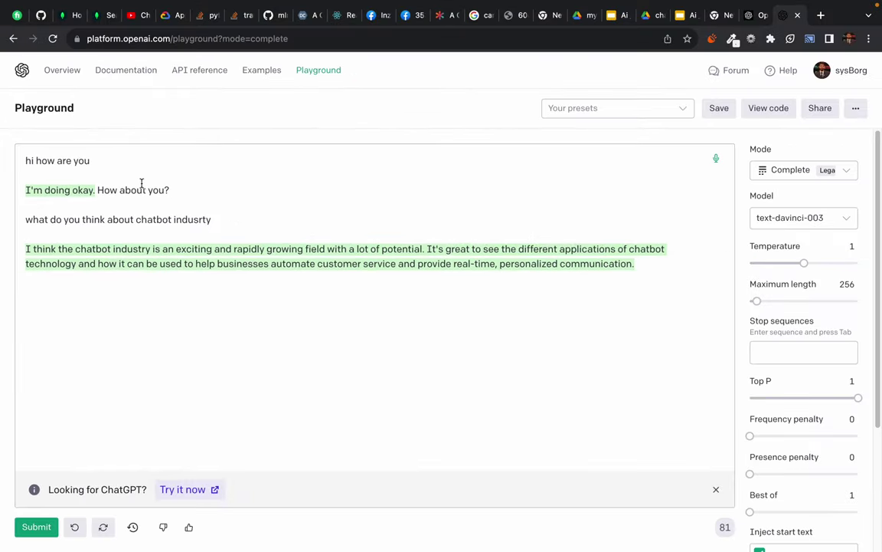
Clear the whole conversation from the Playground prompt
{"action": "left_click", "coordinate": [25, 160]}
{"action": "left_click_drag", "start_coordinate": [26, 160], "coordinate": [400, 350]}
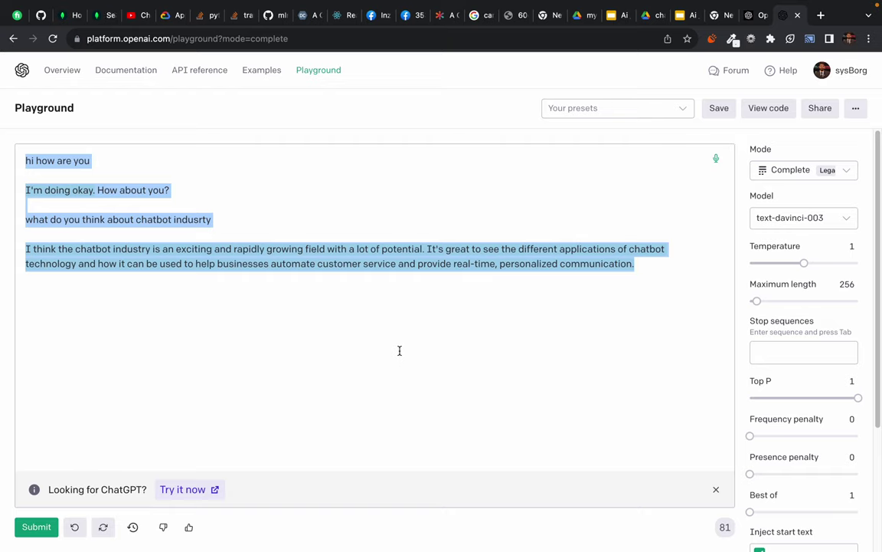
{"action": "key", "text": "BackSpace"}
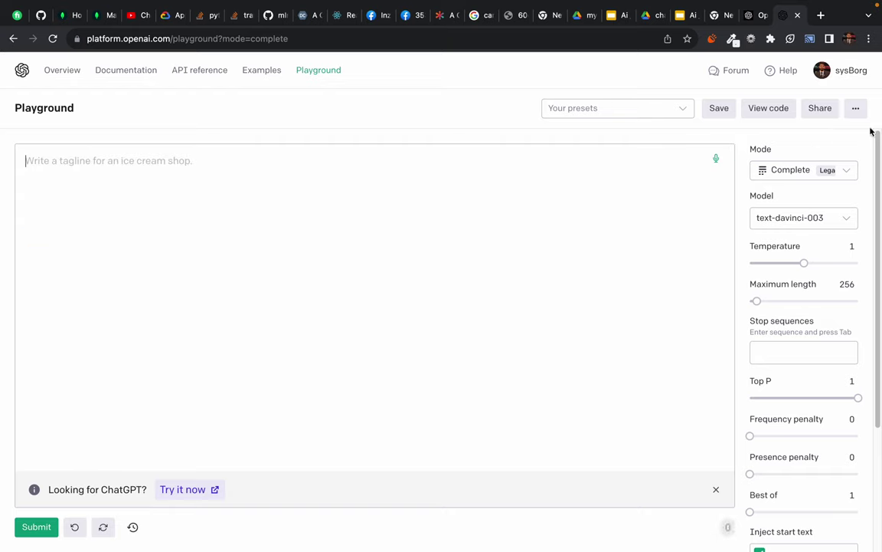
Search Google for "peshawar club service" in a new browser tab and open the Peshawar Services Club website
{"action": "mouse_move", "coordinate": [822, 5]}
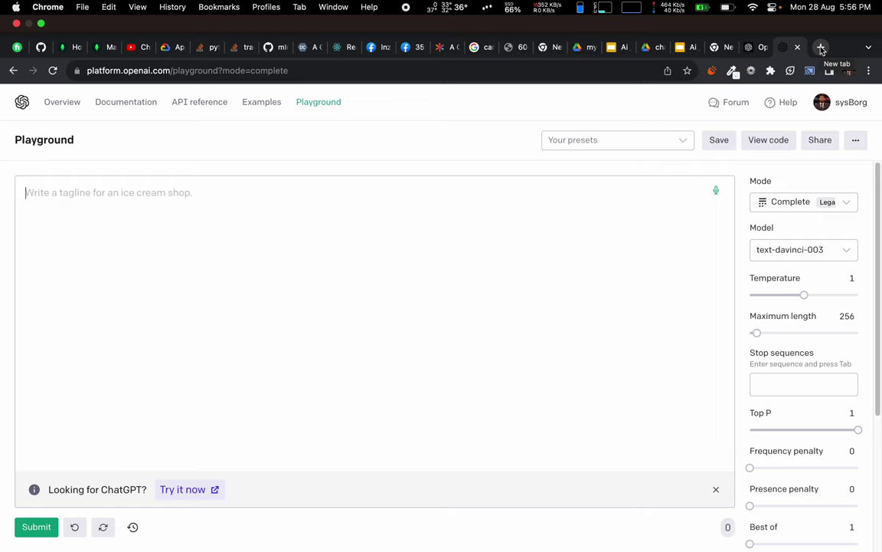
{"action": "left_click", "coordinate": [822, 47]}
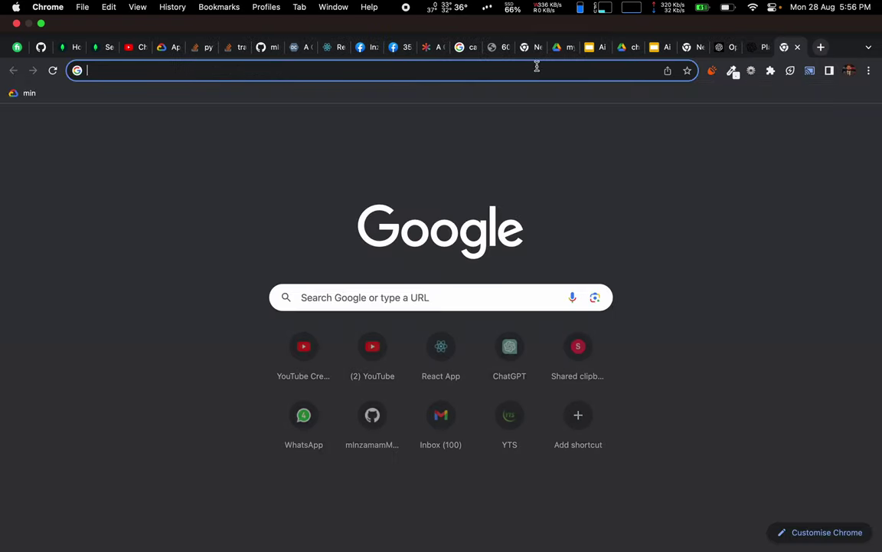
{"action": "left_click", "coordinate": [507, 72]}
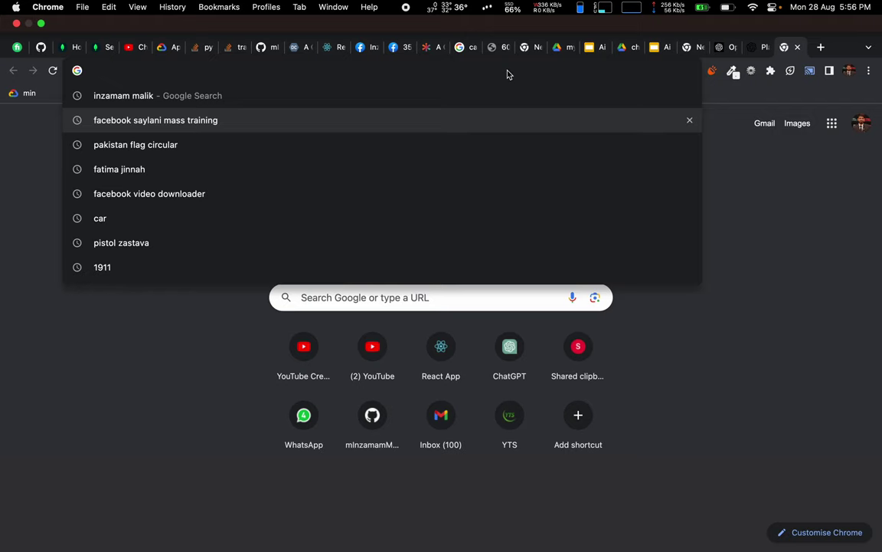
{"action": "type", "text": "p"}
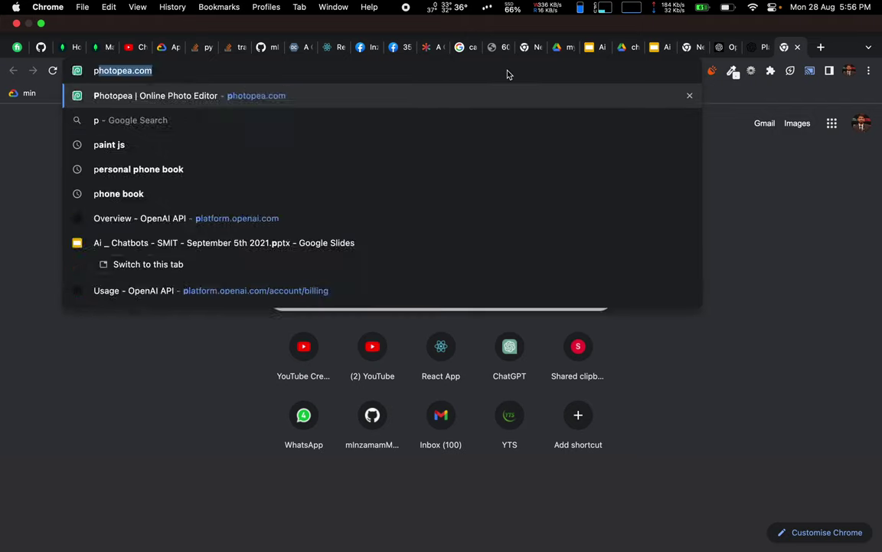
{"action": "type", "text": "eshawar clu"}
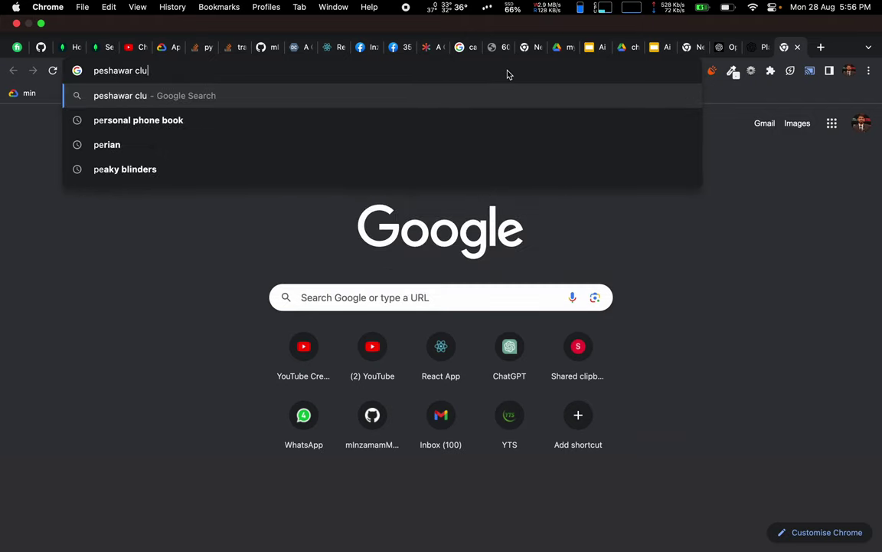
{"action": "type", "text": "b serv"}
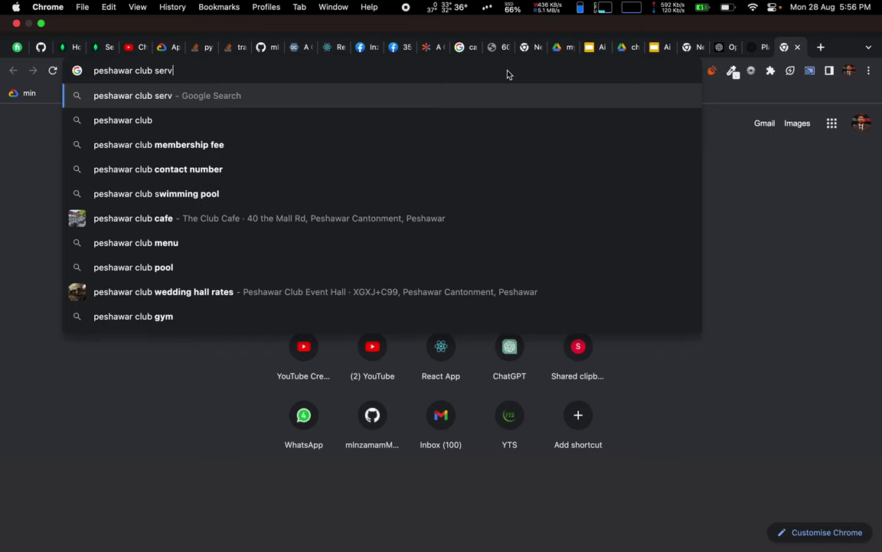
{"action": "type", "text": "ice"}
{"action": "key", "text": "Return"}
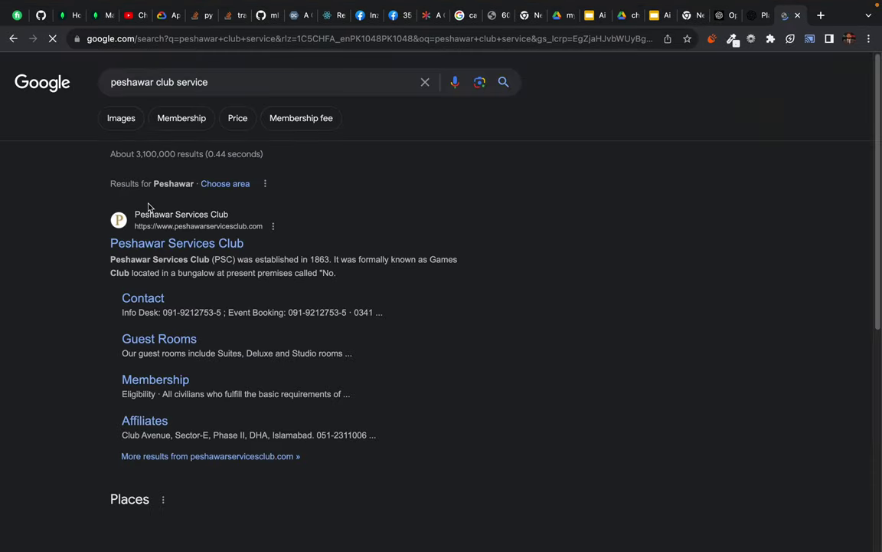
{"action": "left_click", "coordinate": [153, 241]}
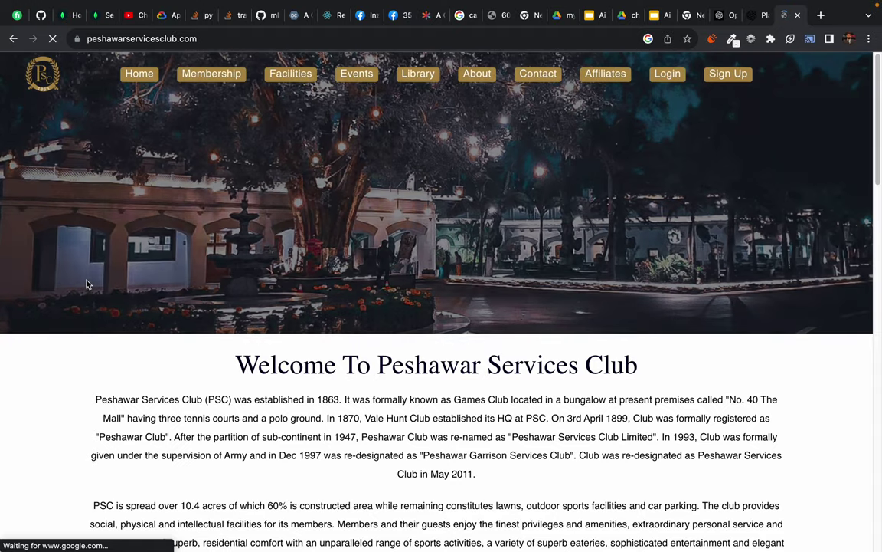
Copy the "Welcome To Peshawar Services Club" heading and both paragraphs from the home page into the empty Playground prompt
{"action": "scroll", "coordinate": [86, 284], "scroll_direction": "down", "scroll_amount": 10}
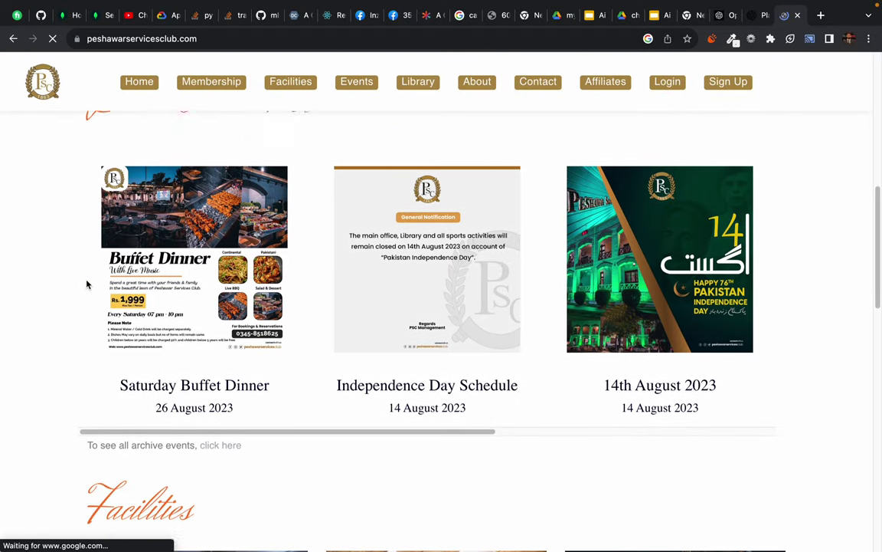
{"action": "scroll", "coordinate": [87, 285], "scroll_direction": "down", "scroll_amount": 10}
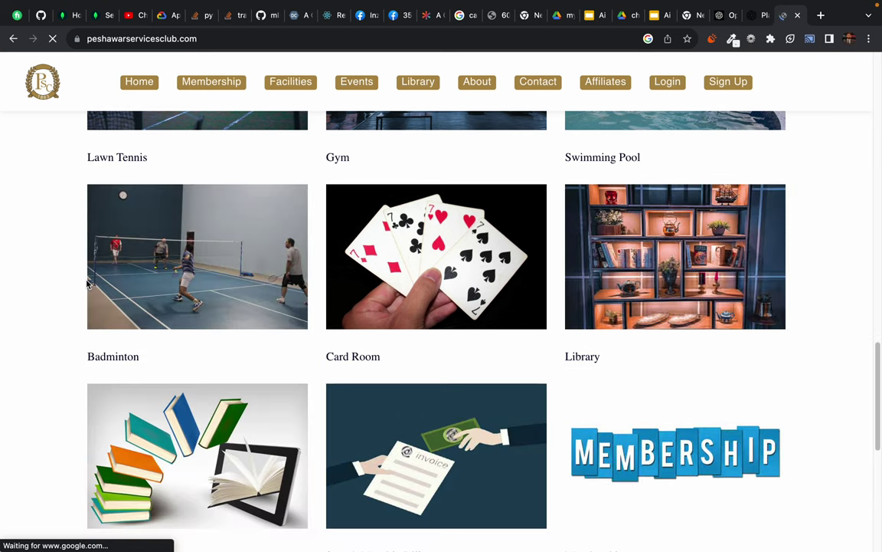
{"action": "scroll", "coordinate": [86, 284], "scroll_direction": "down", "scroll_amount": 6}
{"action": "scroll", "coordinate": [553, 244], "scroll_direction": "up", "scroll_amount": 2}
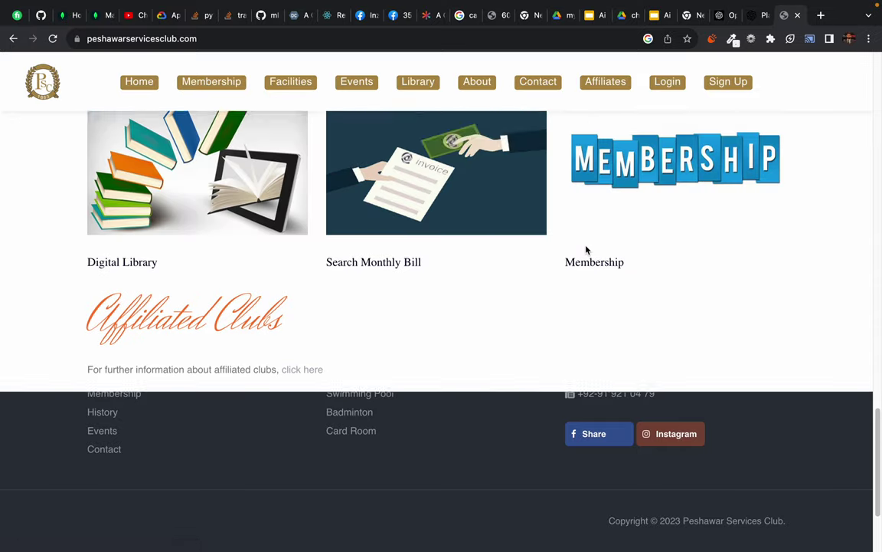
{"action": "scroll", "coordinate": [586, 249], "scroll_direction": "up", "scroll_amount": 15}
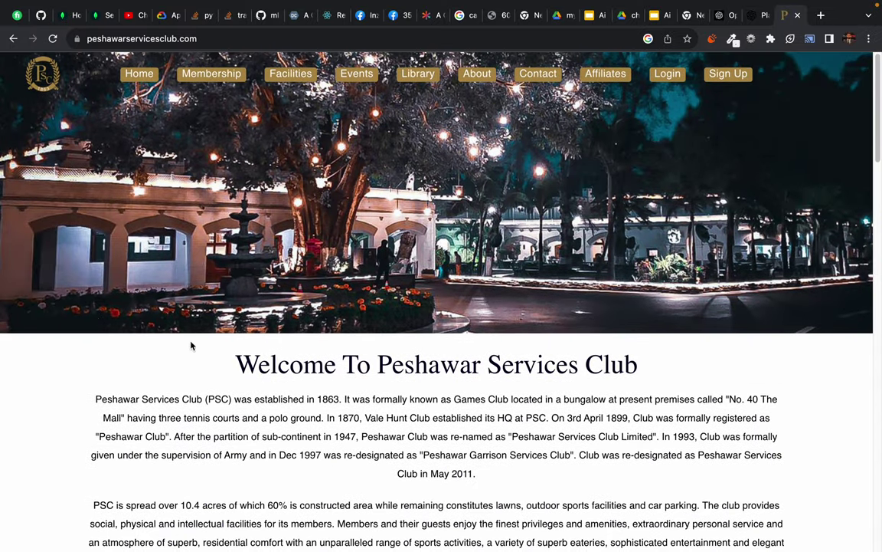
{"action": "scroll", "coordinate": [191, 346], "scroll_direction": "down", "scroll_amount": 5}
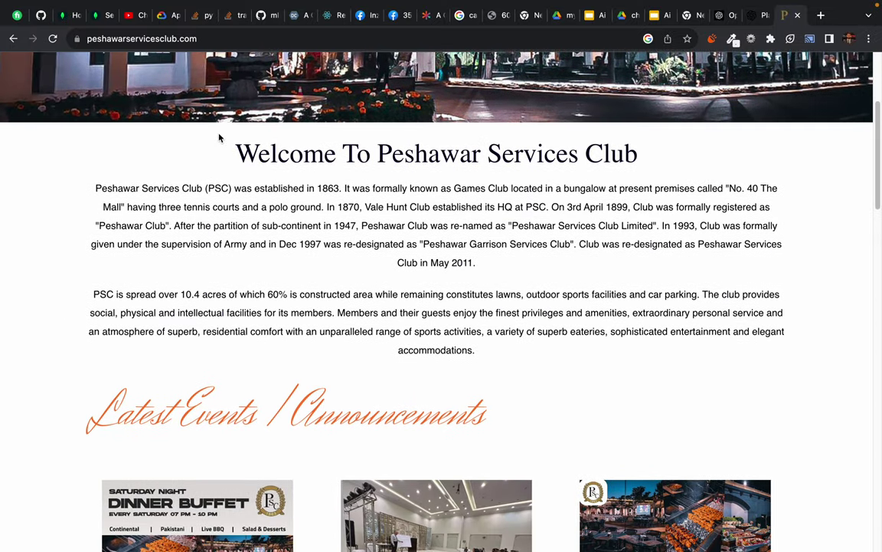
{"action": "left_click_drag", "start_coordinate": [220, 138], "coordinate": [549, 380]}
{"action": "key", "text": "ctrl+c"}
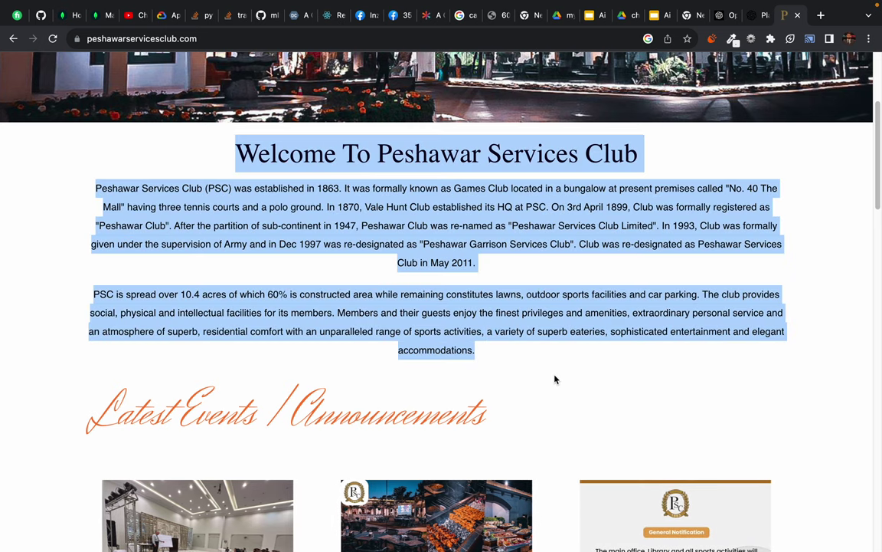
{"action": "left_click", "coordinate": [717, 9]}
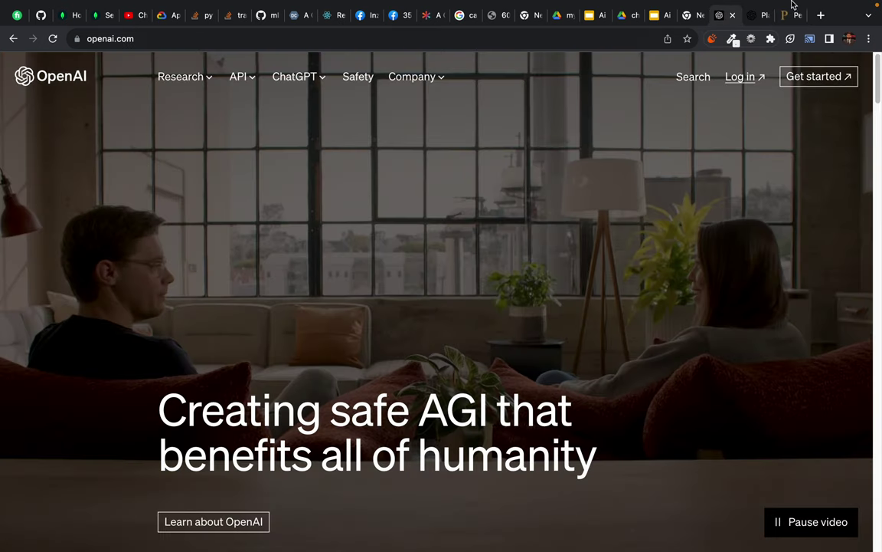
{"action": "left_click", "coordinate": [754, 14]}
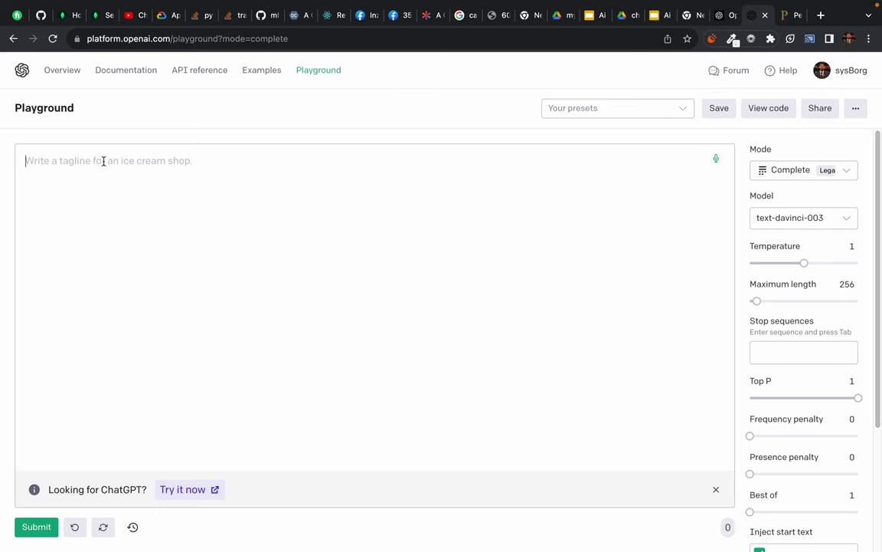
{"action": "key", "text": "ctrl+v"}
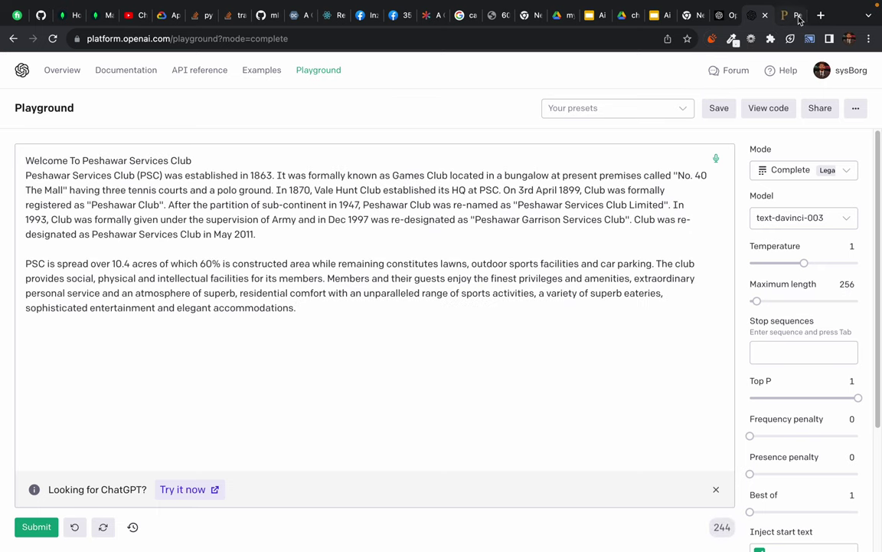
Open the Contact page of the Peshawar Services Club website and copy its whole Contact Details section
{"action": "left_click", "coordinate": [785, 17]}
{"action": "scroll", "coordinate": [705, 148], "scroll_direction": "up", "scroll_amount": 5}
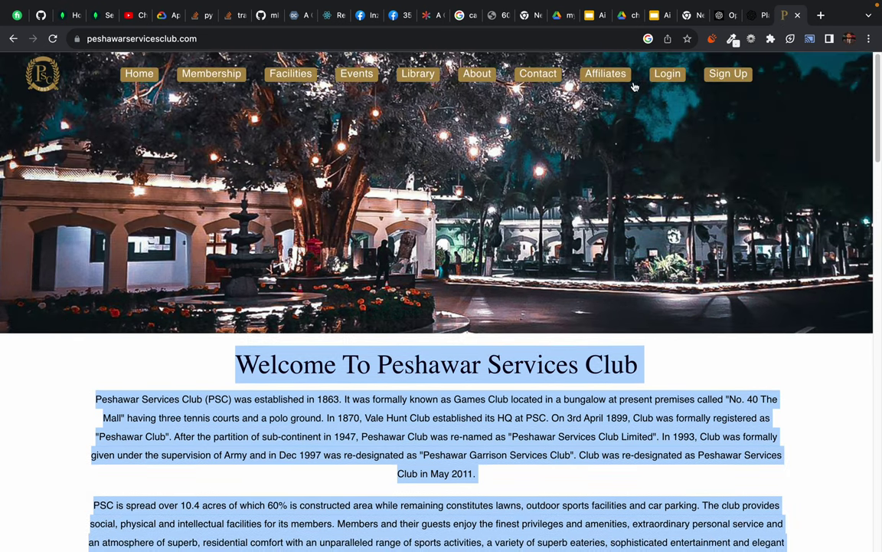
{"action": "left_click", "coordinate": [533, 77]}
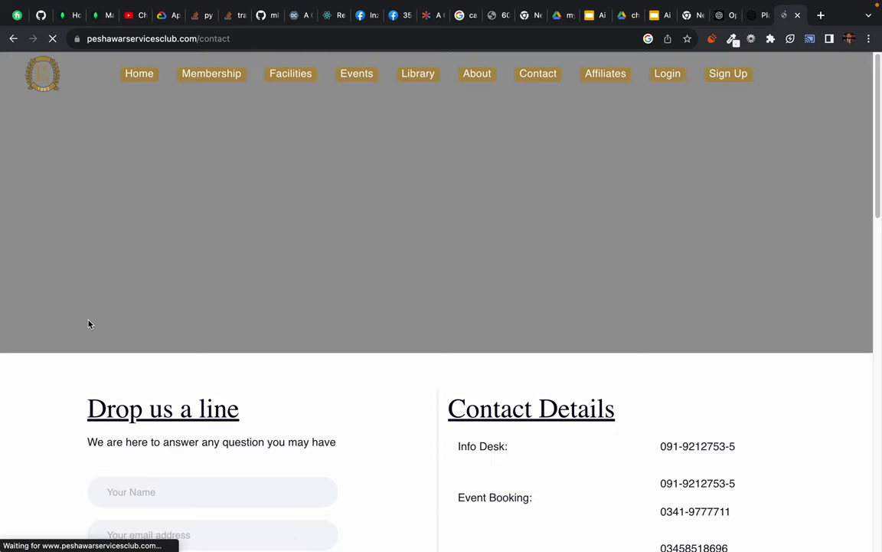
{"action": "scroll", "coordinate": [87, 323], "scroll_direction": "down", "scroll_amount": 3}
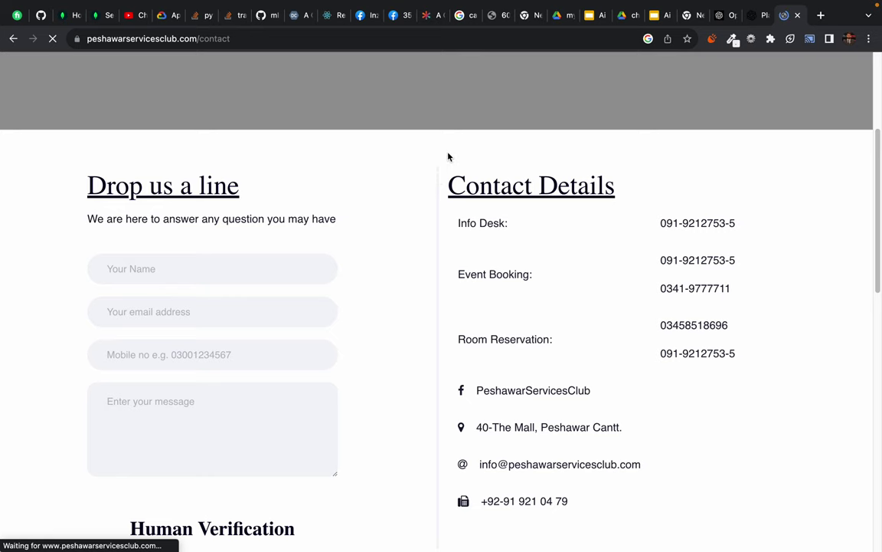
{"action": "left_click_drag", "start_coordinate": [582, 514], "coordinate": [449, 172]}
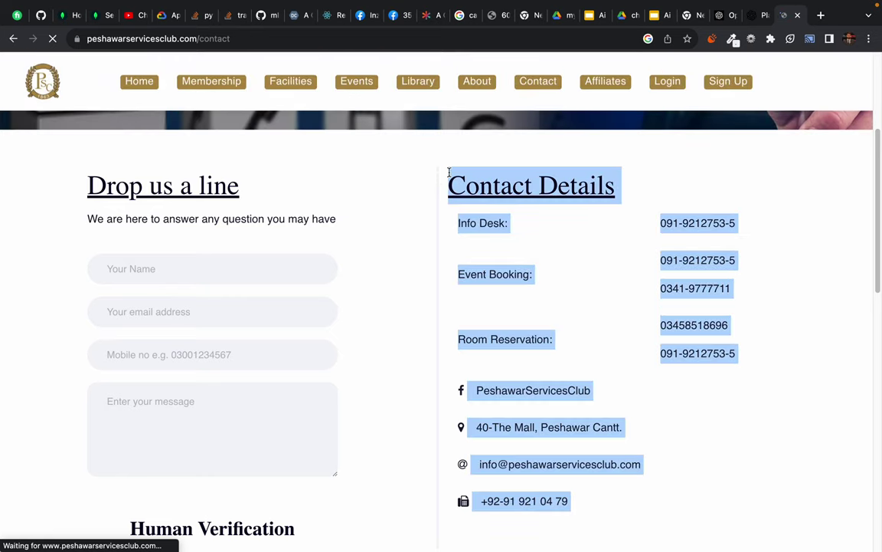
{"action": "scroll", "coordinate": [648, 414], "scroll_direction": "down", "scroll_amount": 3}
{"action": "scroll", "coordinate": [648, 413], "scroll_direction": "up", "scroll_amount": 2}
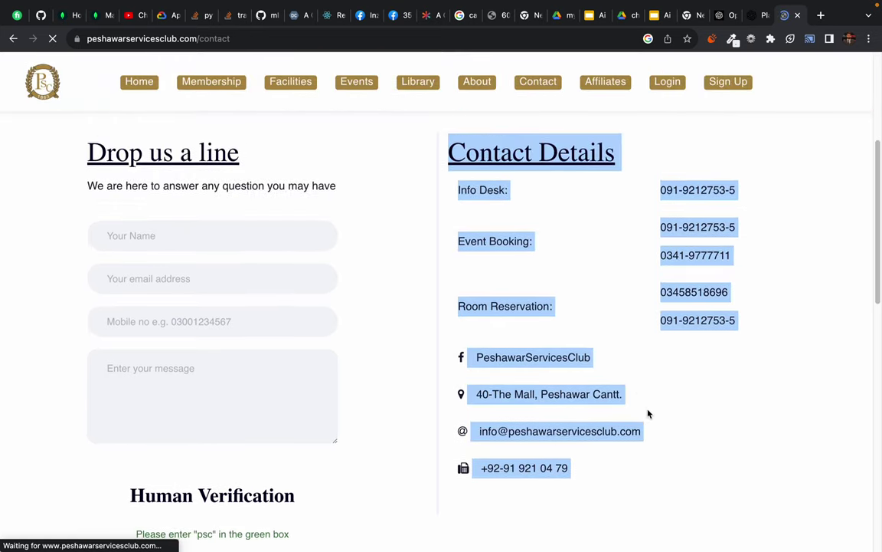
{"action": "right_click", "coordinate": [506, 137]}
{"action": "left_click", "coordinate": [516, 163]}
Paste the copied contact details into the Playground prompt below the club description, separated by blank lines
{"action": "left_click", "coordinate": [755, 15]}
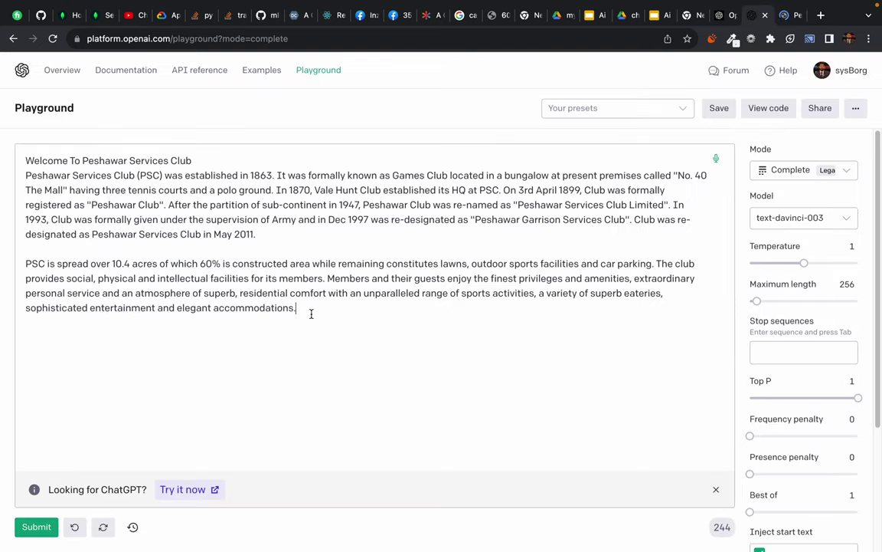
{"action": "key", "text": "Return"}
{"action": "key", "text": "Return"}
{"action": "key", "text": "Return"}
{"action": "key", "text": "super+v"}
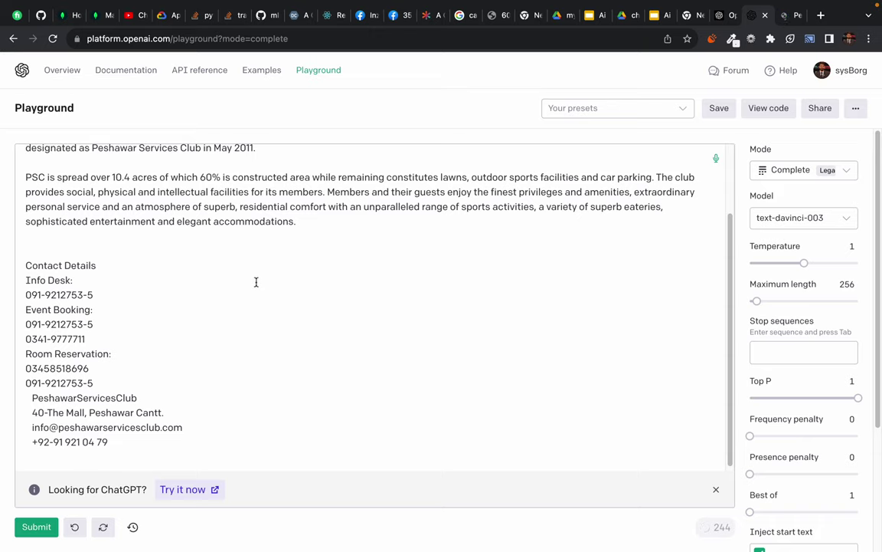
Open the History page of the Peshawar Services Club website and copy the "About Peshawar Services Club" heading and its text
{"action": "left_click", "coordinate": [789, 14]}
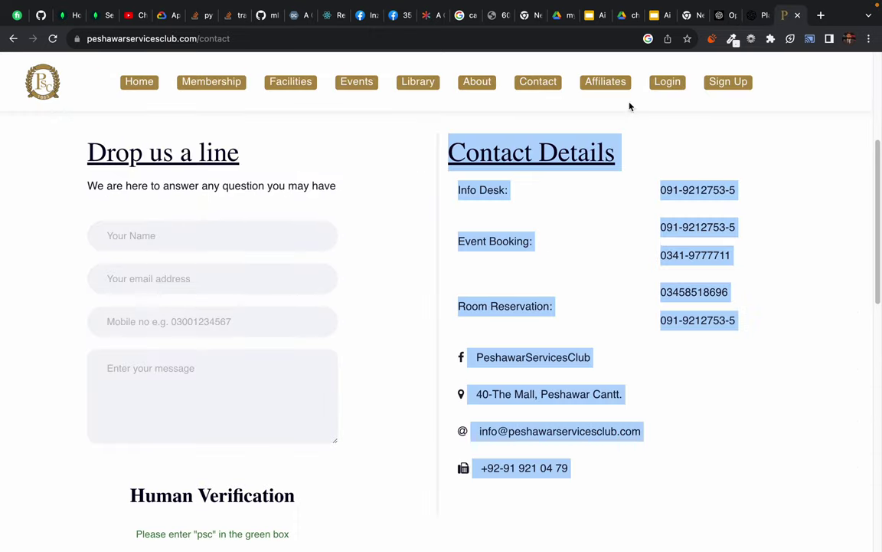
{"action": "left_click", "coordinate": [405, 312]}
{"action": "scroll", "coordinate": [405, 313], "scroll_direction": "down", "scroll_amount": 10}
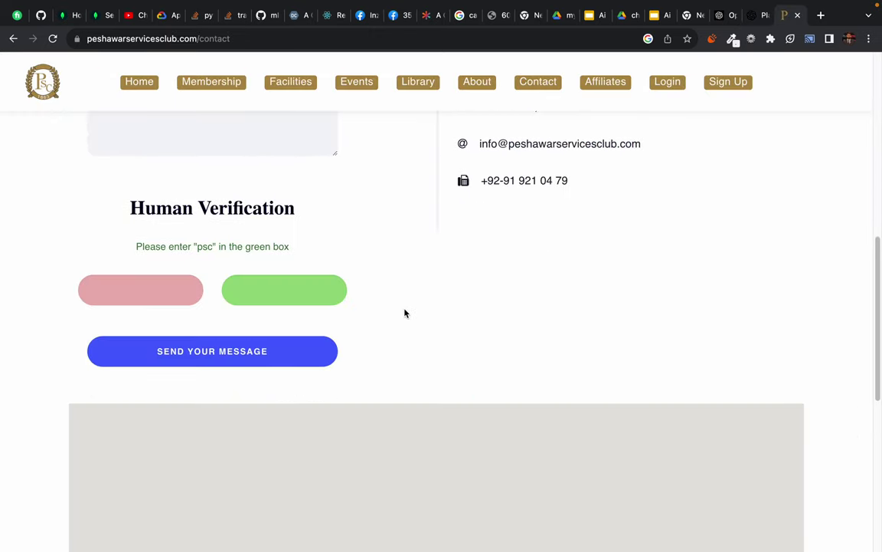
{"action": "scroll", "coordinate": [406, 312], "scroll_direction": "up", "scroll_amount": 10}
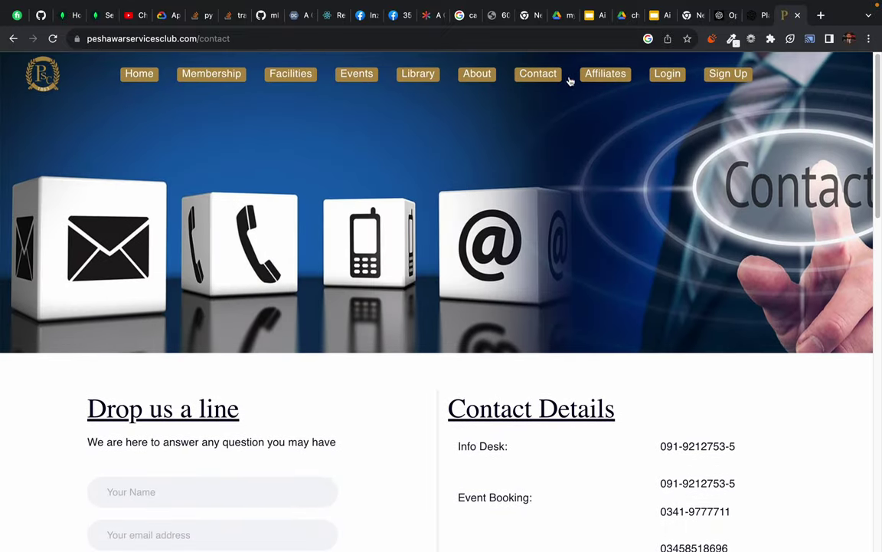
{"action": "mouse_move", "coordinate": [472, 77]}
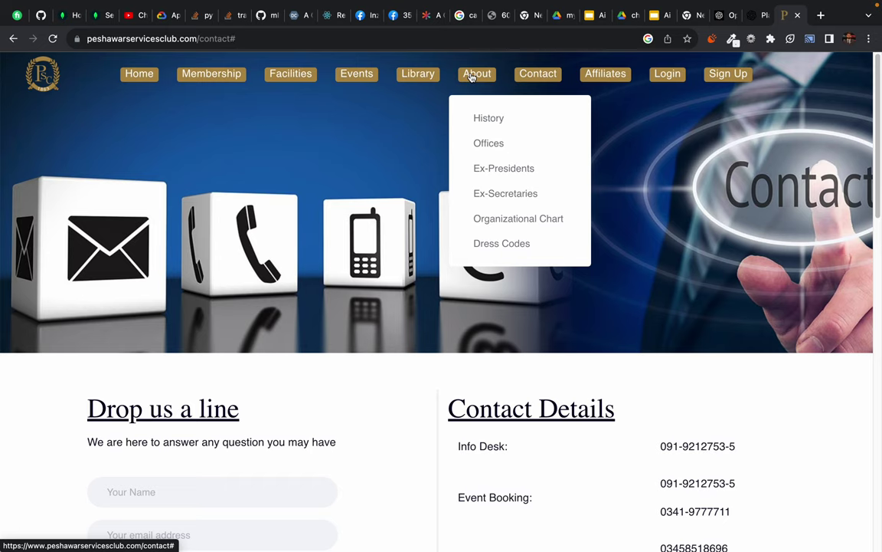
{"action": "left_click", "coordinate": [482, 119]}
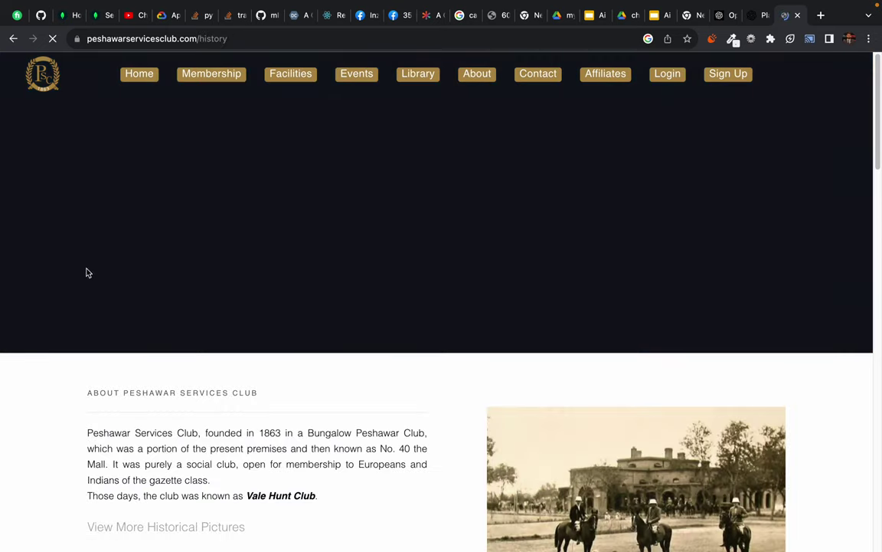
{"action": "scroll", "coordinate": [53, 380], "scroll_direction": "down", "scroll_amount": 5}
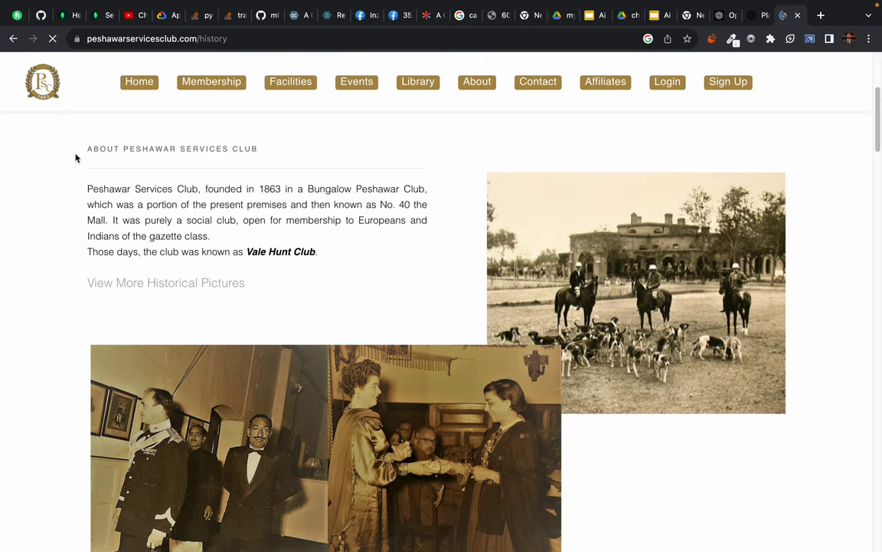
{"action": "left_click_drag", "start_coordinate": [79, 145], "coordinate": [332, 260]}
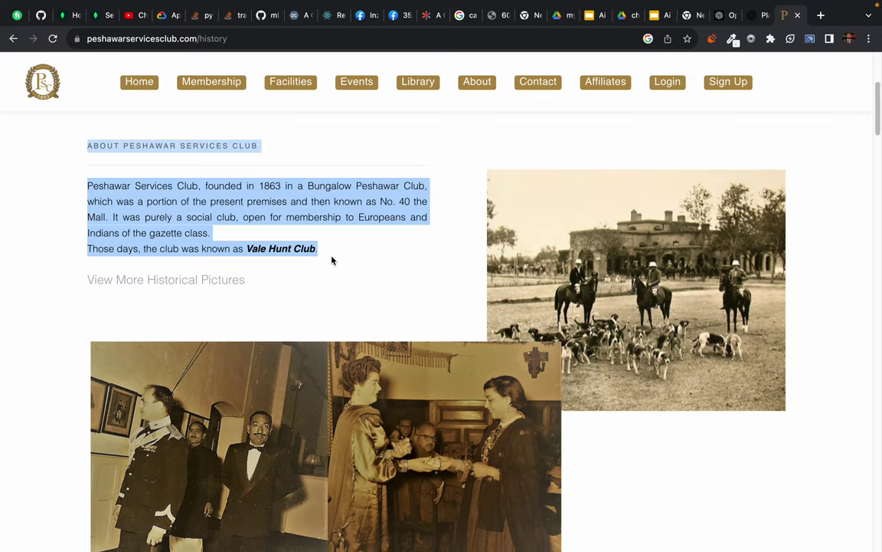
Paste the copied About section into the Playground prompt below the contact details
{"action": "scroll", "coordinate": [331, 258], "scroll_direction": "down", "scroll_amount": 6}
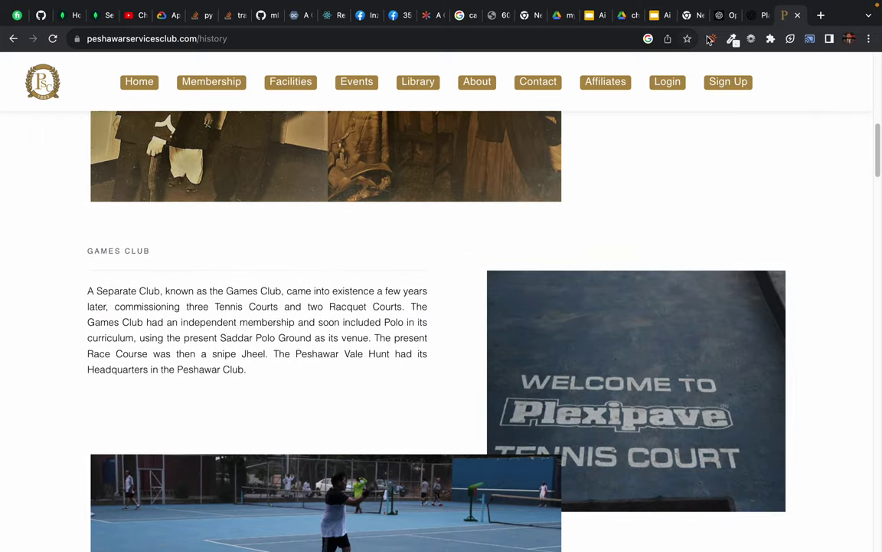
{"action": "left_click", "coordinate": [751, 15]}
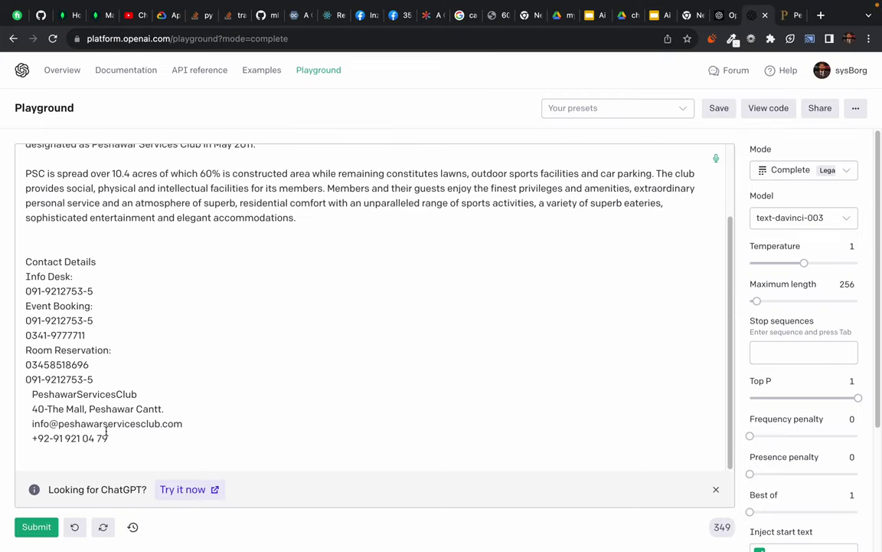
{"action": "key", "text": "ctrl+v"}
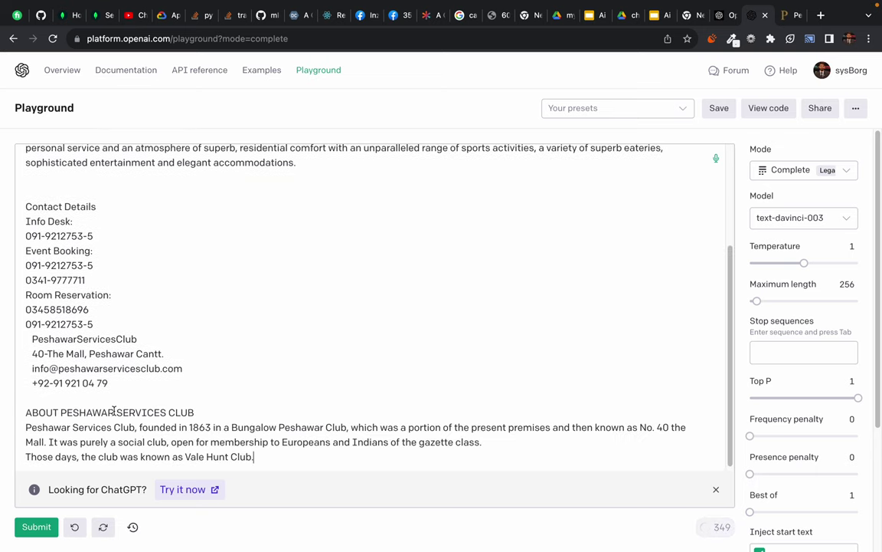
Copy the Games Club and More Buildings sections from the club website's History page
{"action": "left_click", "coordinate": [789, 16]}
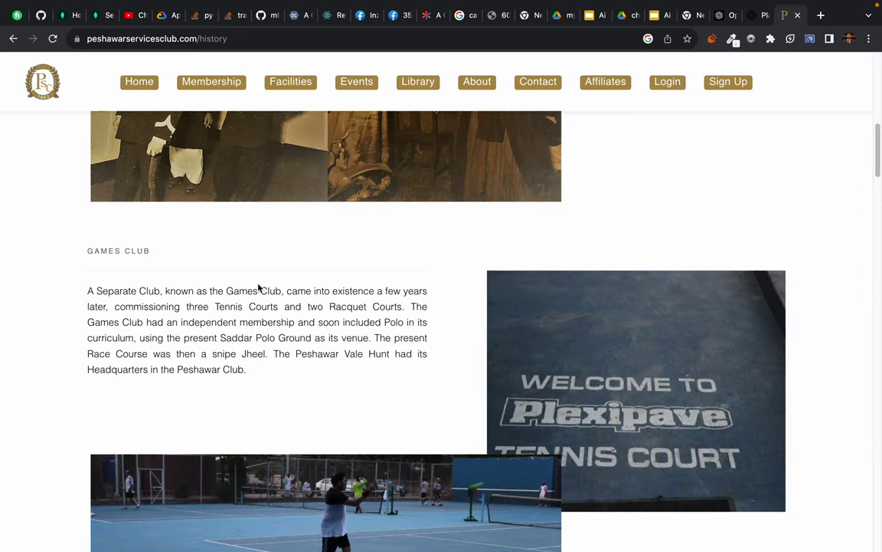
{"action": "scroll", "coordinate": [257, 287], "scroll_direction": "down", "scroll_amount": 5}
{"action": "scroll", "coordinate": [258, 287], "scroll_direction": "up", "scroll_amount": 3}
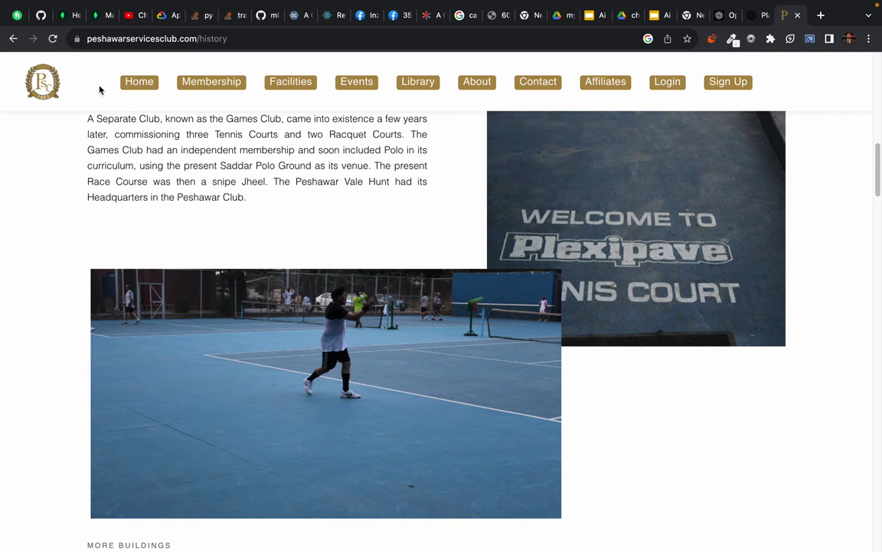
{"action": "left_click_drag", "start_coordinate": [82, 131], "coordinate": [272, 274]}
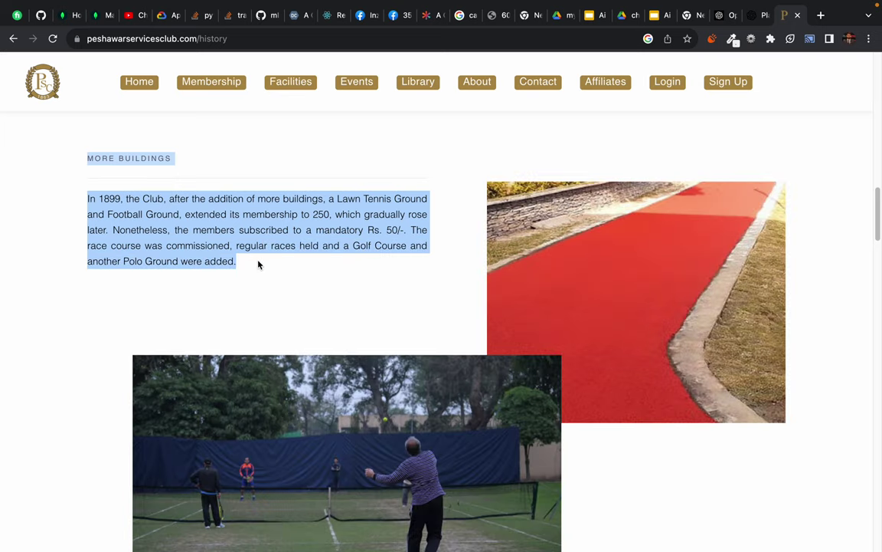
Paste the copied Games Club and More Buildings text at the end of the Playground prompt, separated by blank lines
{"action": "left_click", "coordinate": [758, 15]}
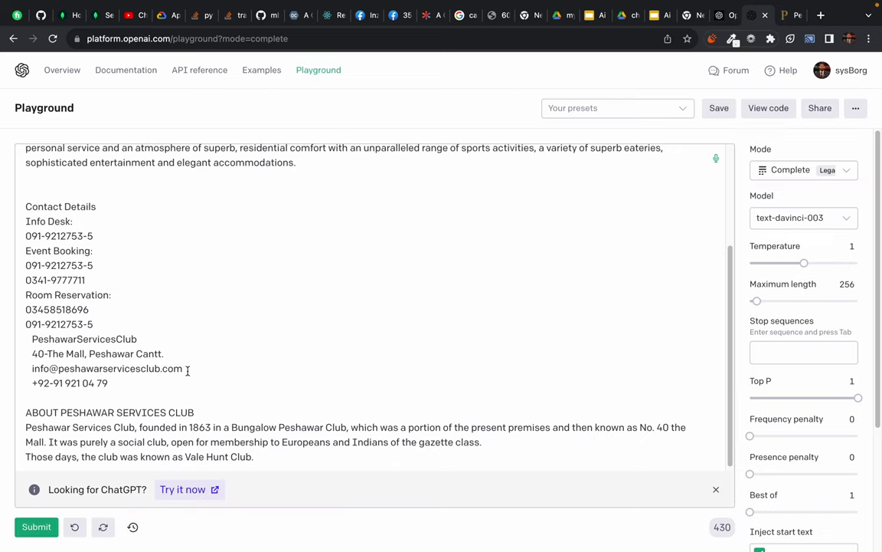
{"action": "scroll", "coordinate": [230, 414], "scroll_direction": "down", "scroll_amount": 1}
{"action": "key", "text": "Return"}
{"action": "key", "text": "Return"}
{"action": "key", "text": "Return"}
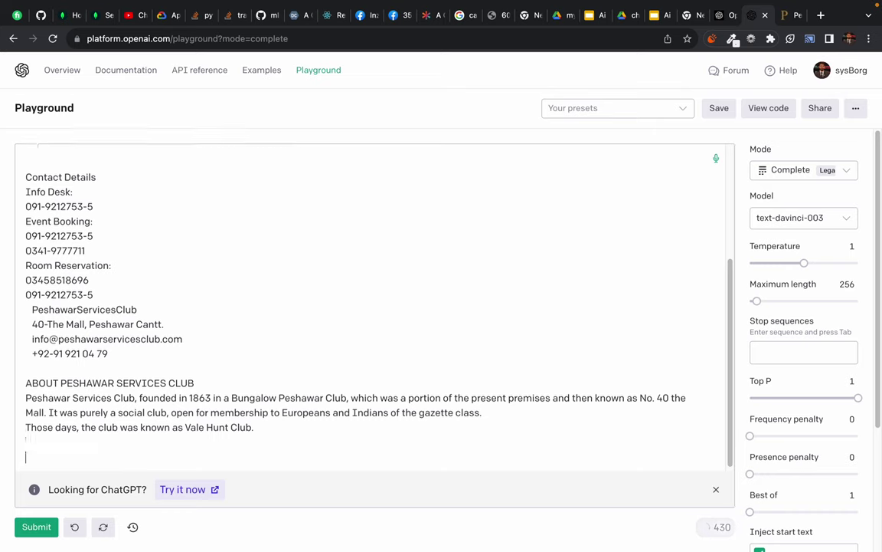
{"action": "key", "text": "super+v"}
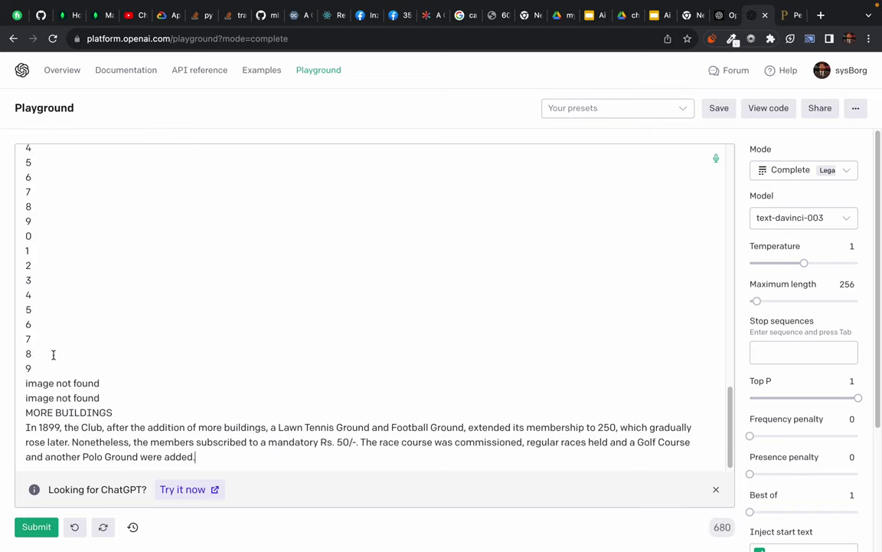
Delete the stray single-digit lines and both "image not found" lines between the Games Club and More Buildings sections of the prompt
{"action": "left_click_drag", "start_coordinate": [38, 368], "coordinate": [19, 159]}
{"action": "scroll", "coordinate": [89, 204], "scroll_direction": "up", "scroll_amount": 2}
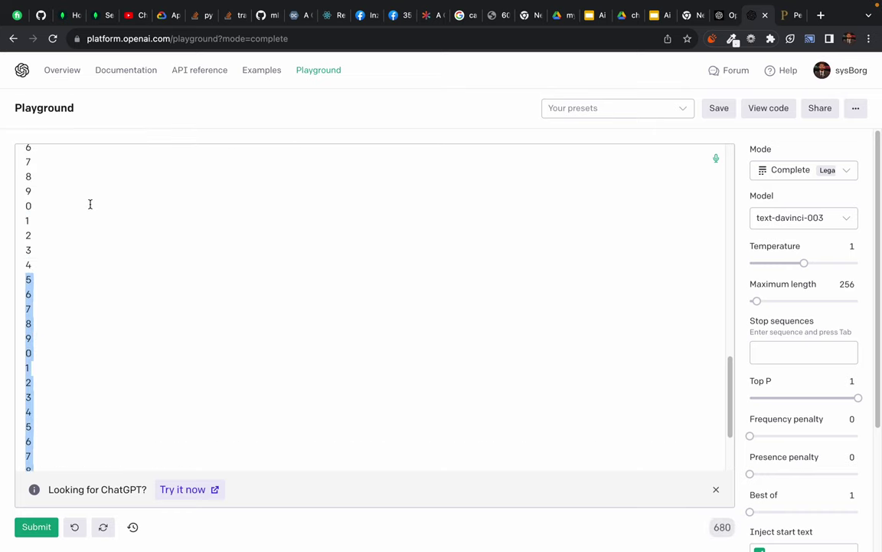
{"action": "scroll", "coordinate": [90, 204], "scroll_direction": "up", "scroll_amount": 2}
{"action": "scroll", "coordinate": [90, 204], "scroll_direction": "up", "scroll_amount": 3}
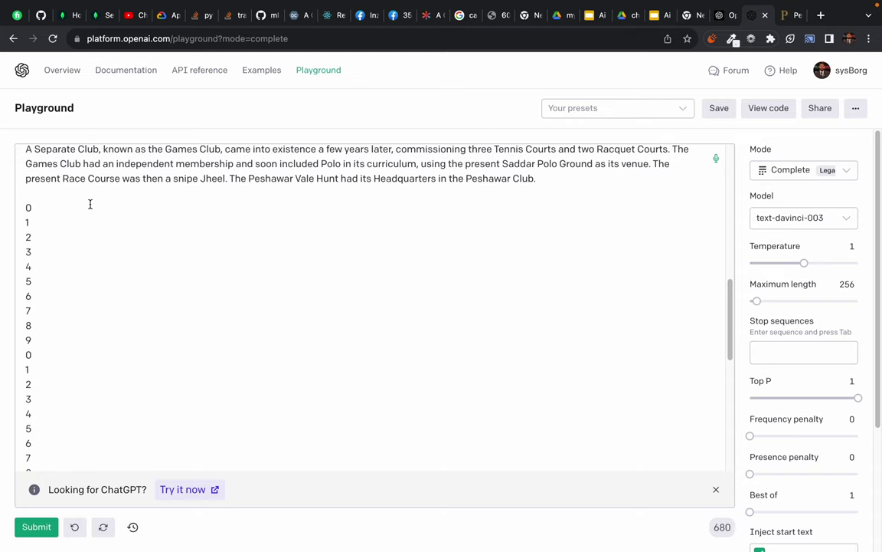
{"action": "left_click", "coordinate": [28, 197], "text": "shift"}
{"action": "key", "text": "BackSpace"}
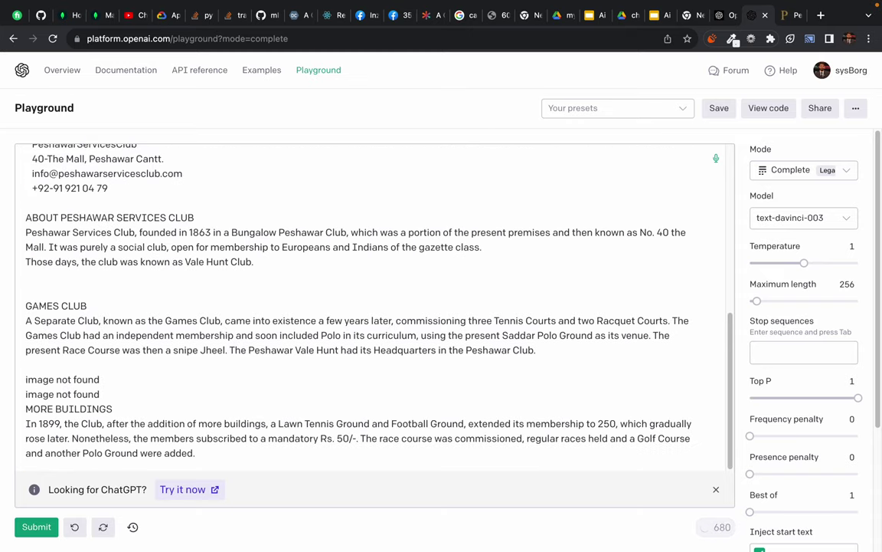
{"action": "left_click", "coordinate": [100, 379], "text": "shift"}
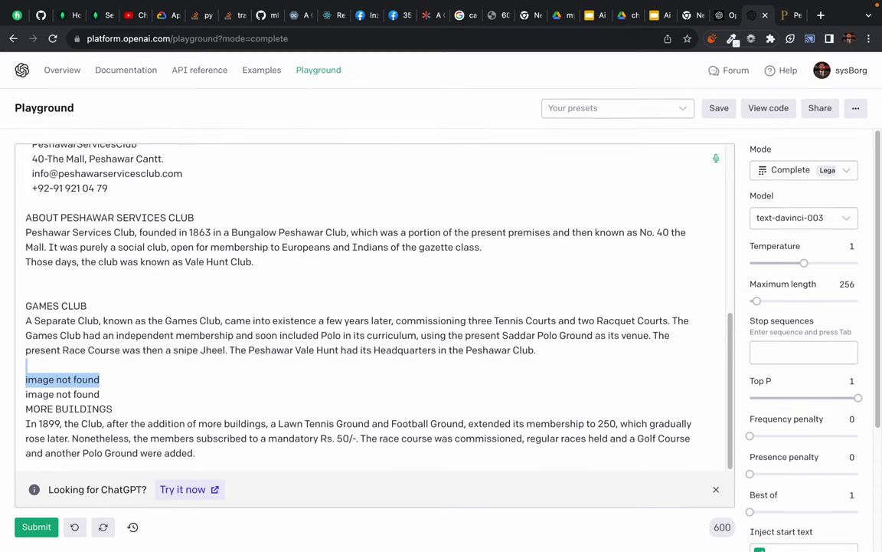
{"action": "left_click", "coordinate": [101, 394], "text": "shift"}
{"action": "key", "text": "BackSpace"}
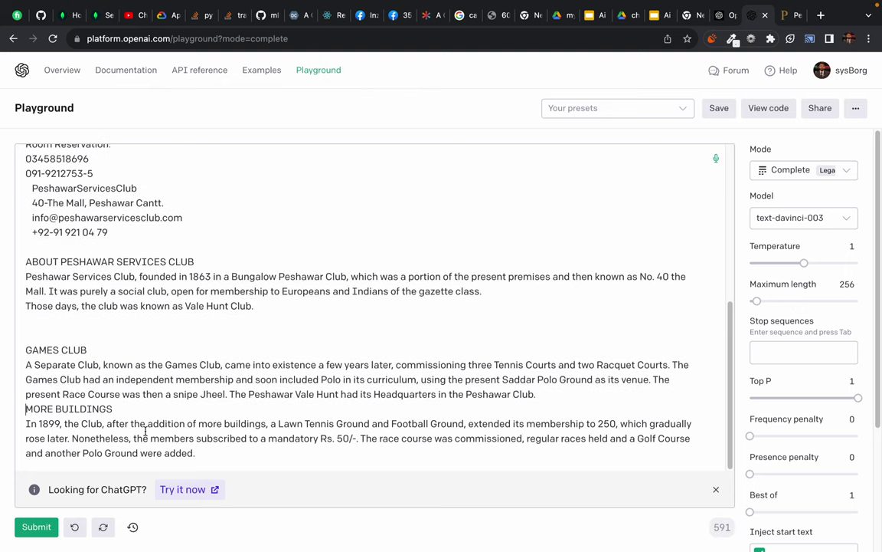
Enclose the whole pasted website text in triple backticks, placed on their own lines before and after it
{"action": "scroll", "coordinate": [191, 339], "scroll_direction": "up", "scroll_amount": 8}
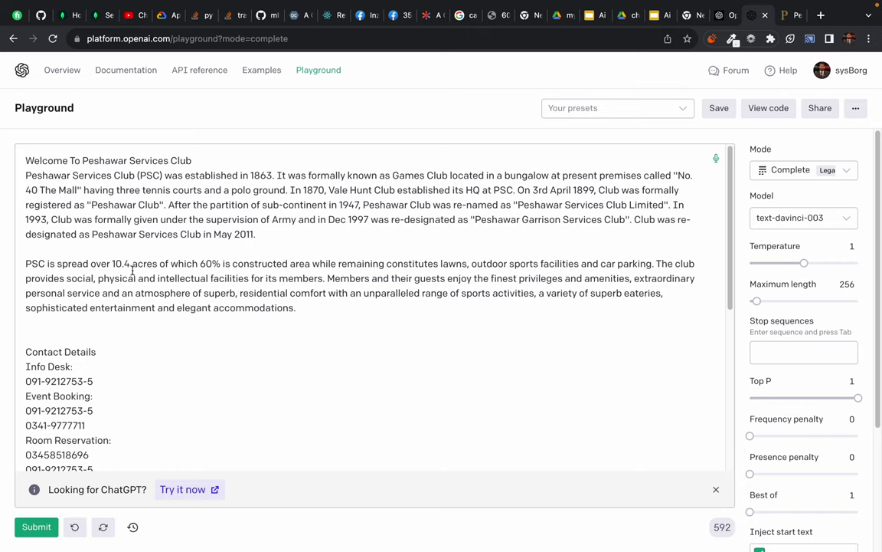
{"action": "left_click", "coordinate": [26, 160]}
{"action": "key", "text": "Return"}
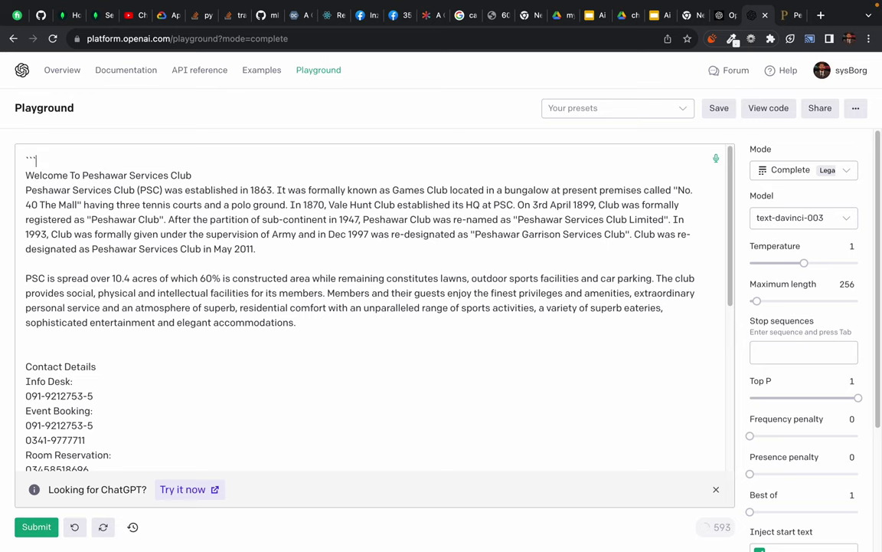
{"action": "scroll", "coordinate": [60, 197], "scroll_direction": "down", "scroll_amount": 5}
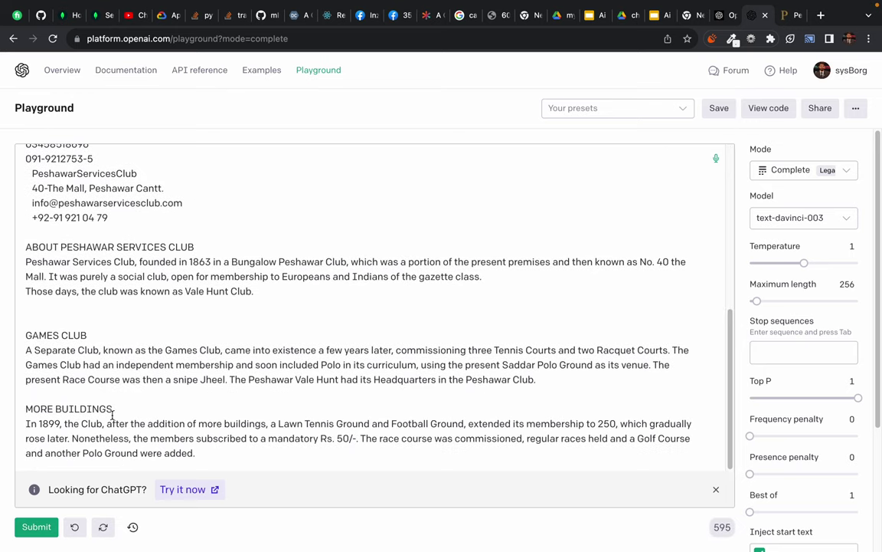
{"action": "left_click", "coordinate": [210, 462]}
{"action": "key", "text": "Return"}
{"action": "key", "text": "Return"}
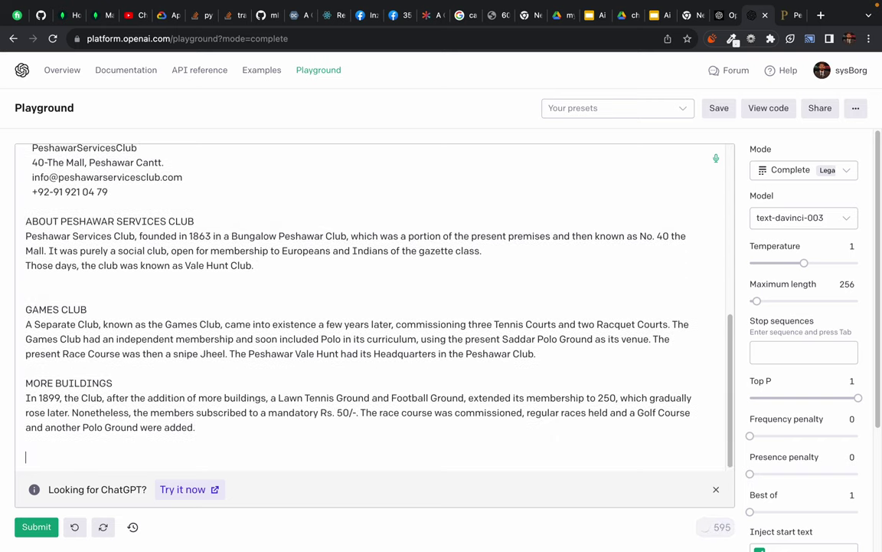
{"action": "type", "text": "```"}
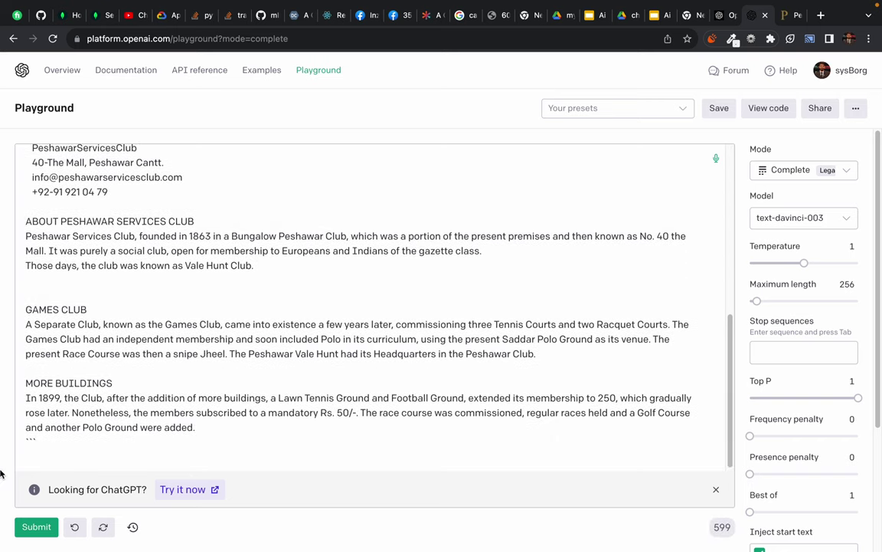
Write "above is the website of" on a new line below the closing backticks
{"action": "key", "text": "Return"}
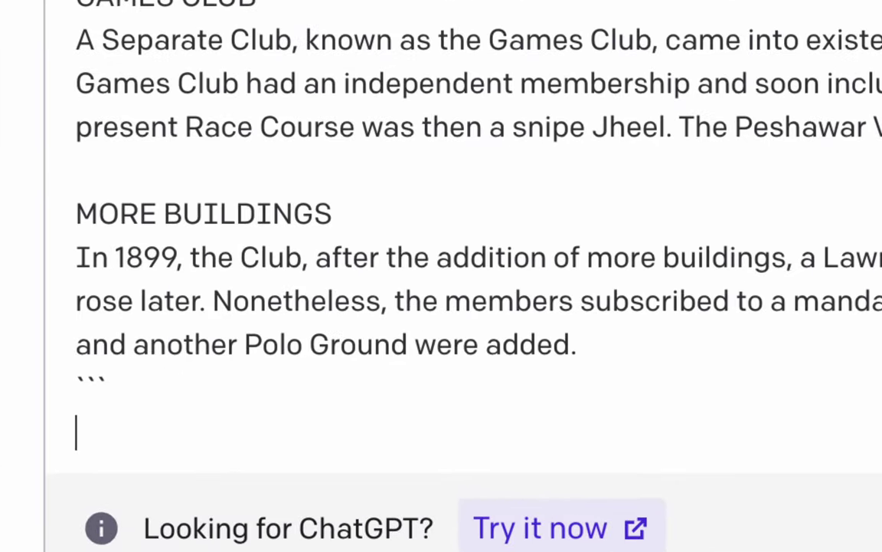
{"action": "key", "text": "Return"}
{"action": "key", "text": "BackSpace"}
{"action": "type", "text": "a"}
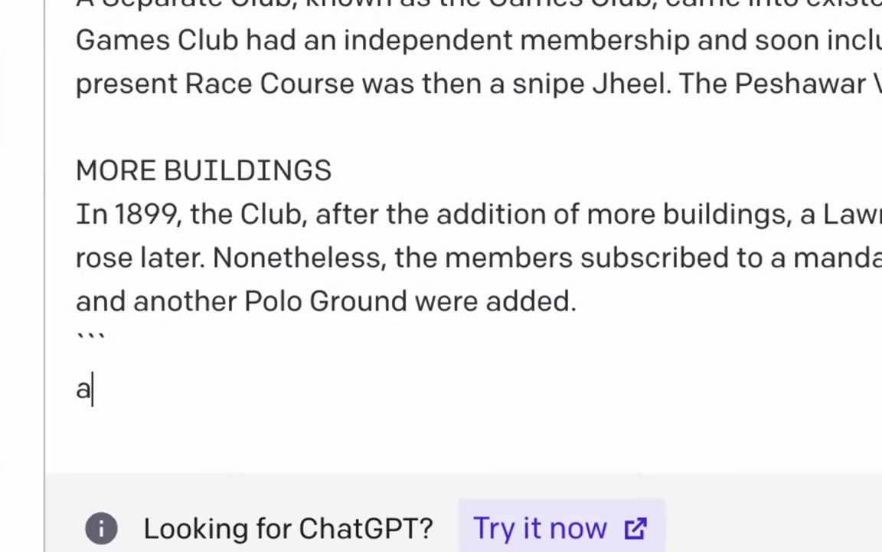
{"action": "type", "text": "bove is t"}
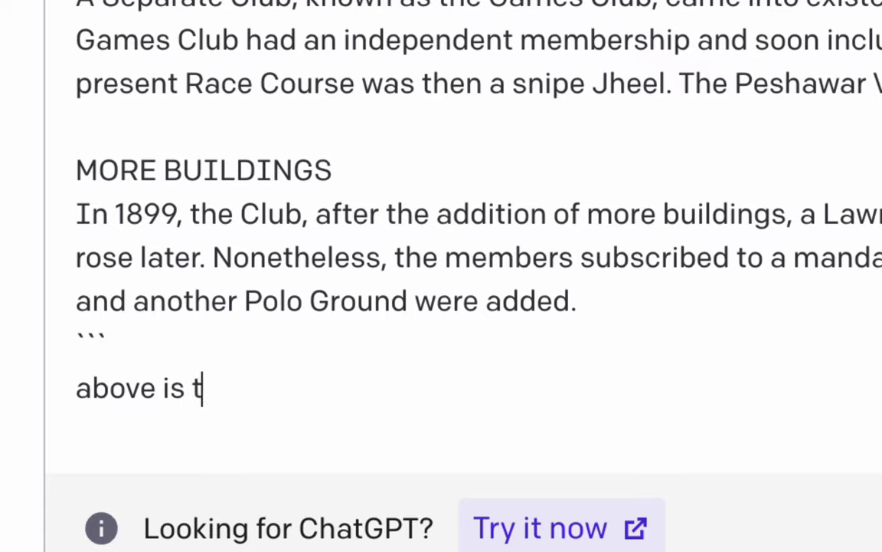
{"action": "type", "text": "he website "}
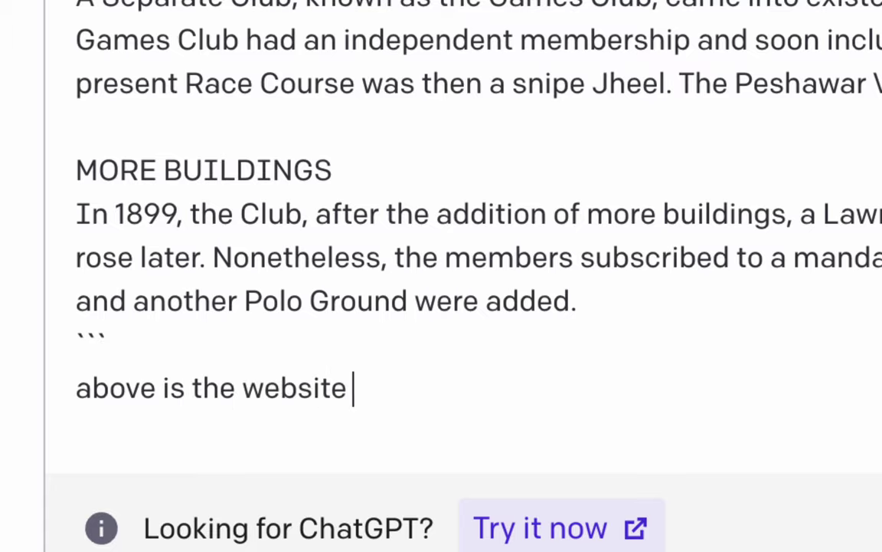
{"action": "type", "text": "of"}
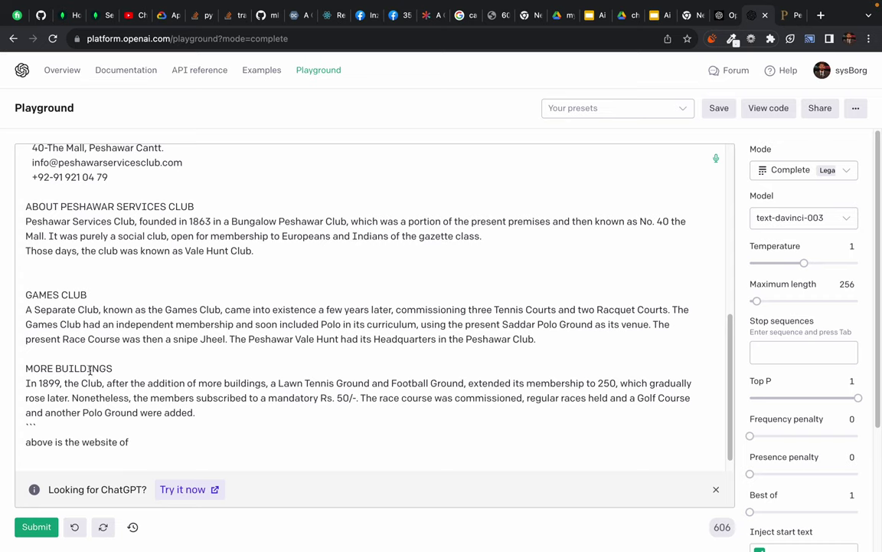
Copy "Peshawar Services Club" from the welcome heading and paste it after "above is the website of" on the instruction line
{"action": "scroll", "coordinate": [253, 287], "scroll_direction": "up", "scroll_amount": 10}
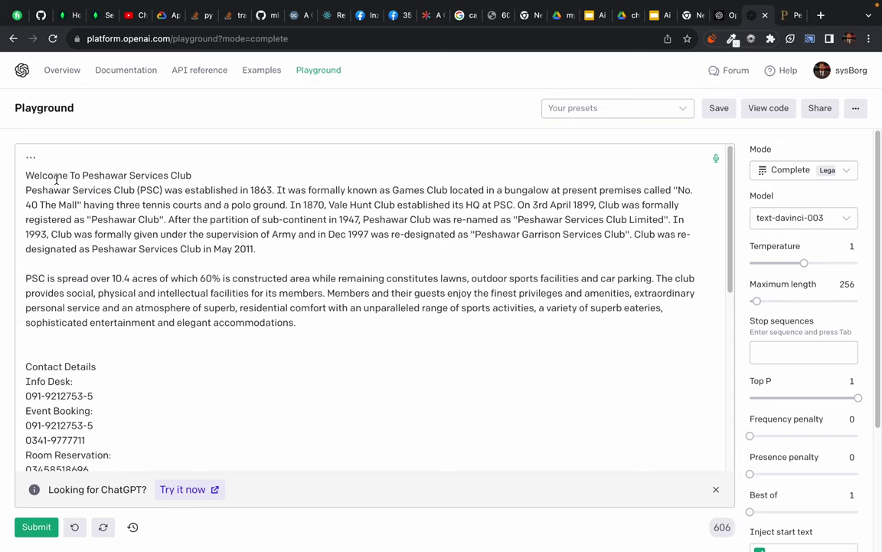
{"action": "left_click_drag", "start_coordinate": [83, 175], "coordinate": [203, 175]}
{"action": "key", "text": "ctrl+c"}
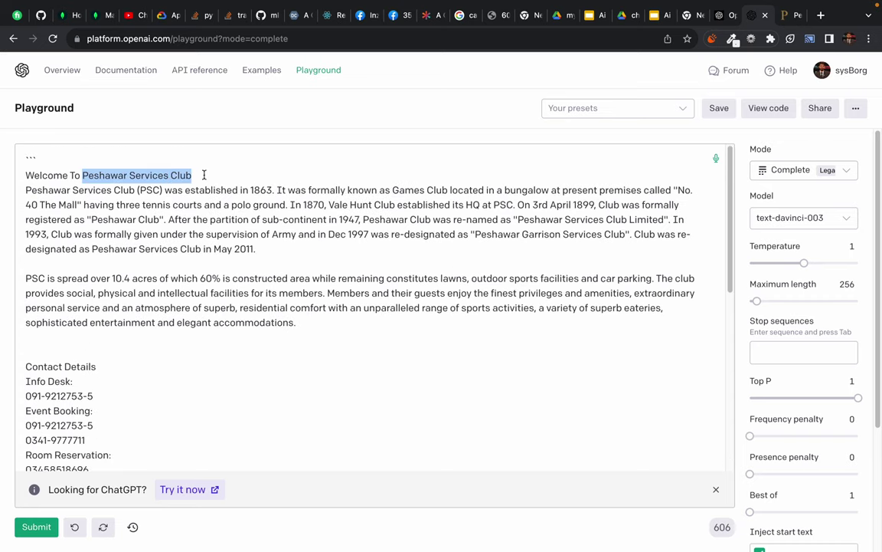
{"action": "scroll", "coordinate": [162, 262], "scroll_direction": "down", "scroll_amount": 10}
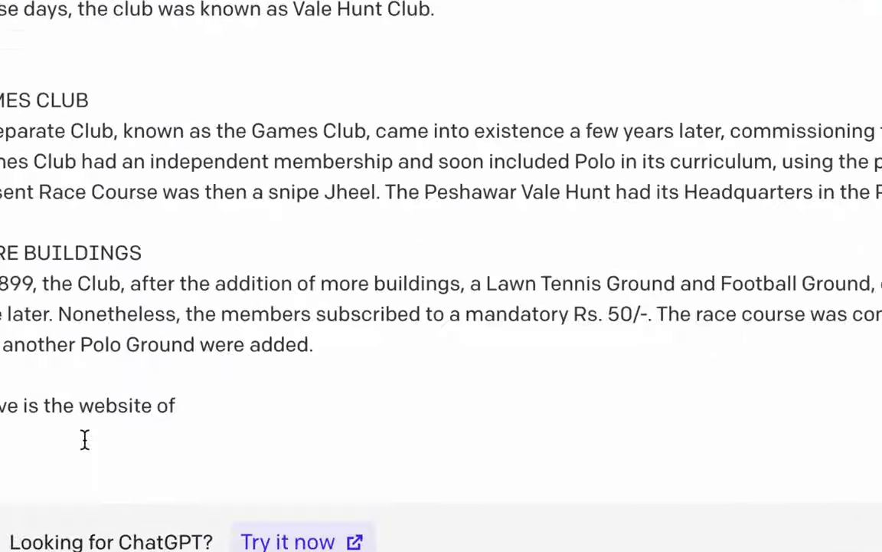
{"action": "left_click", "coordinate": [250, 397]}
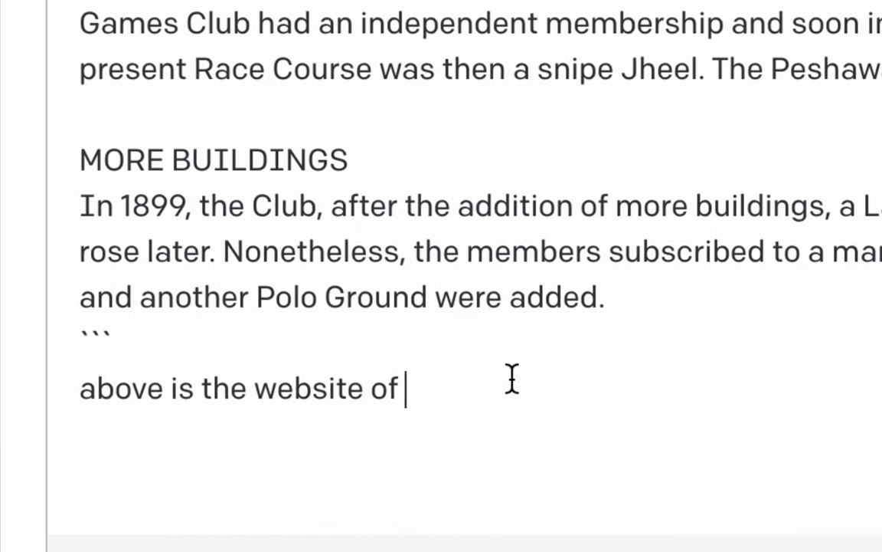
{"action": "key", "text": "ctrl+v"}
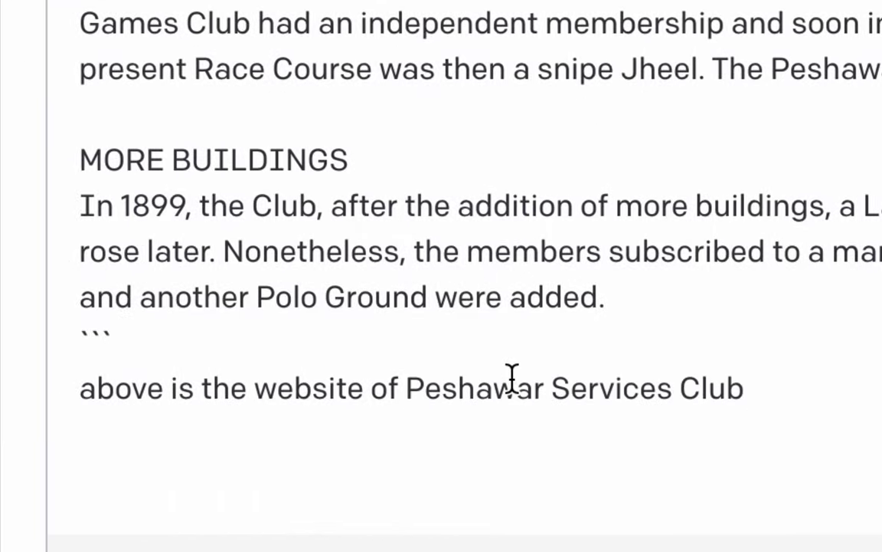
Continue the instruction line after the club name with ", pretend you are front desk manager"
{"action": "type", "text": ", p"}
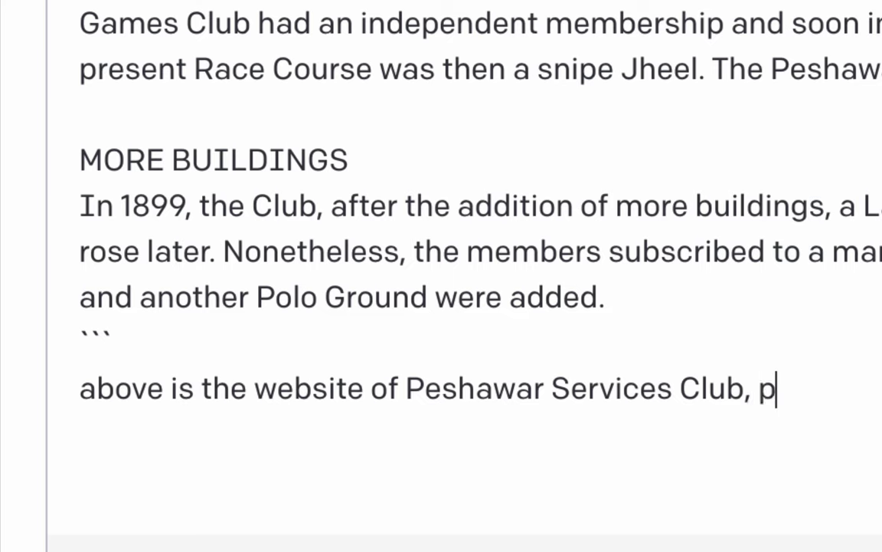
{"action": "type", "text": "retent"}
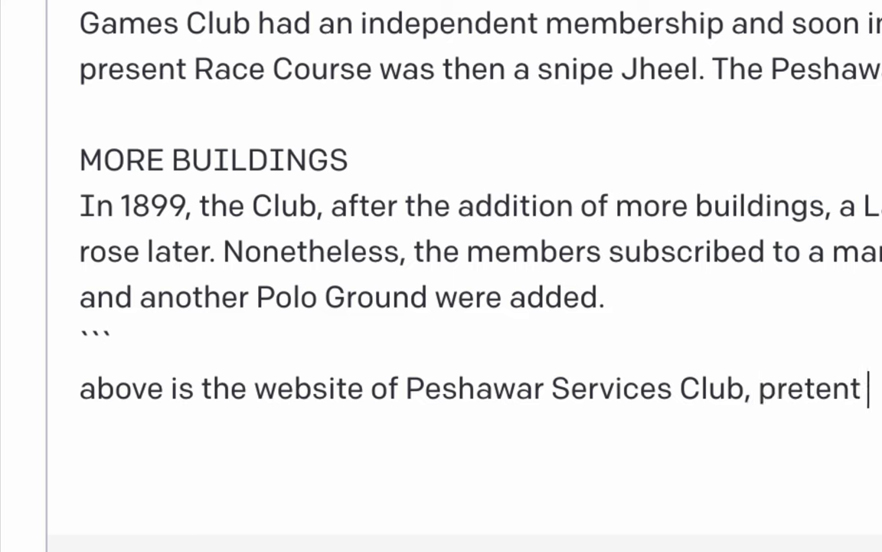
{"action": "key", "text": "BackSpace"}
{"action": "key", "text": "BackSpace"}
{"action": "type", "text": "d y"}
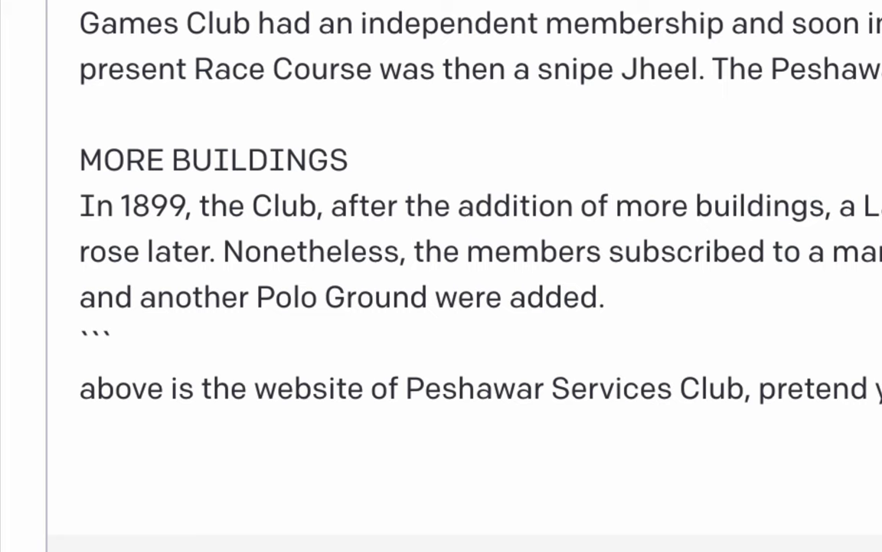
{"action": "type", "text": "ou are fr"}
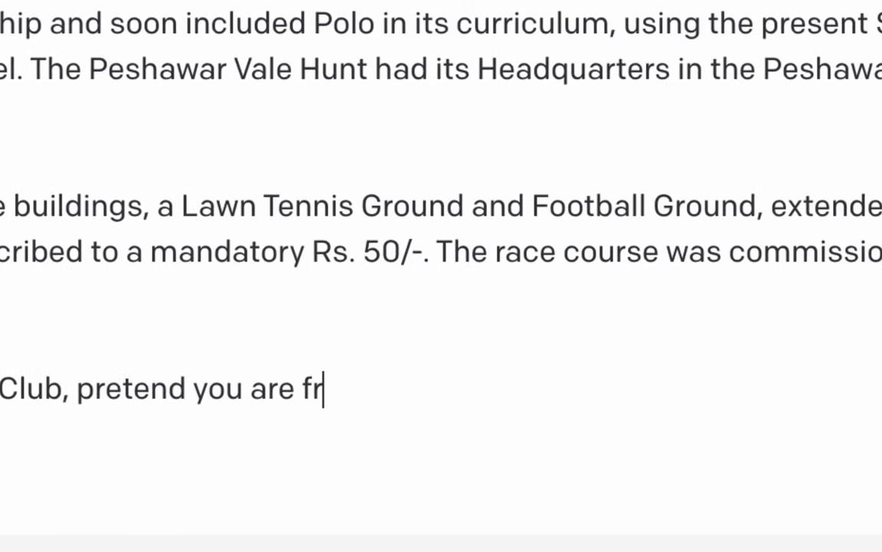
{"action": "type", "text": "ont desk "}
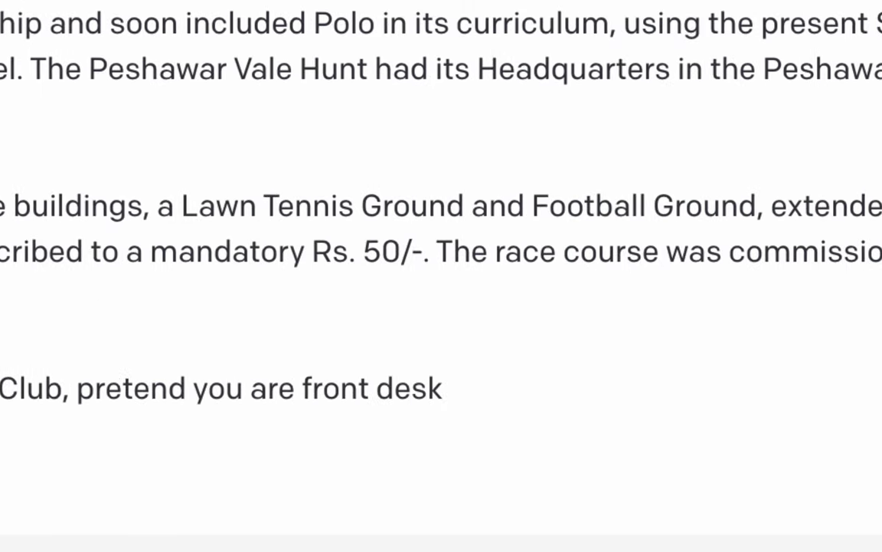
{"action": "type", "text": "manager"}
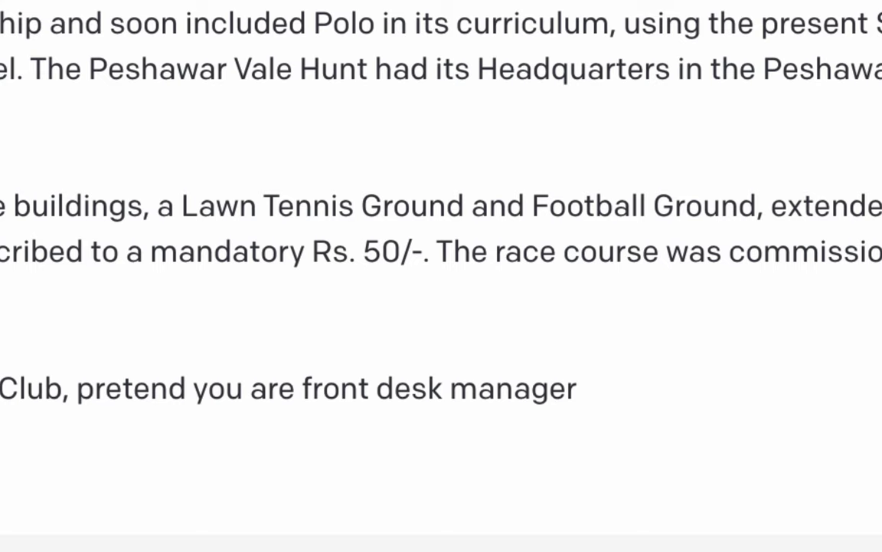
Finish the instruction line with "and answer user question by looking at the website"
{"action": "type", "text": "and "}
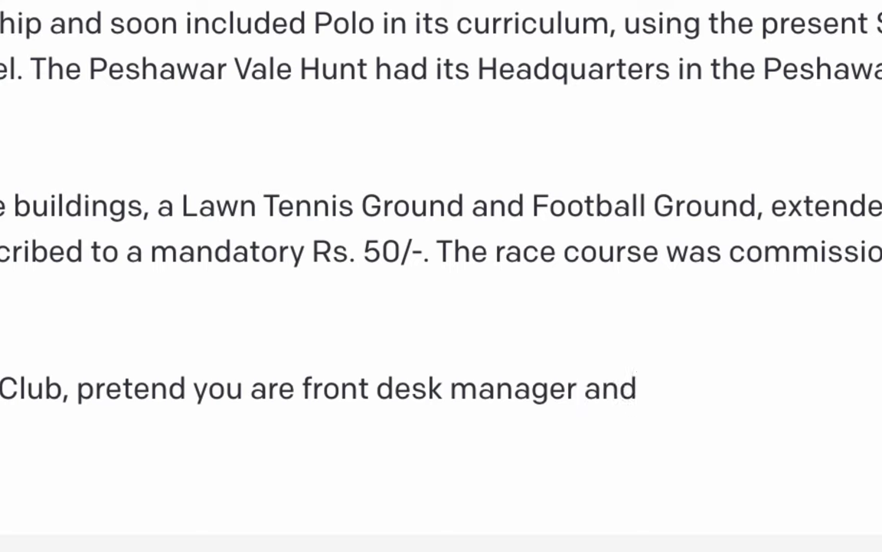
{"action": "type", "text": "answer user ques"}
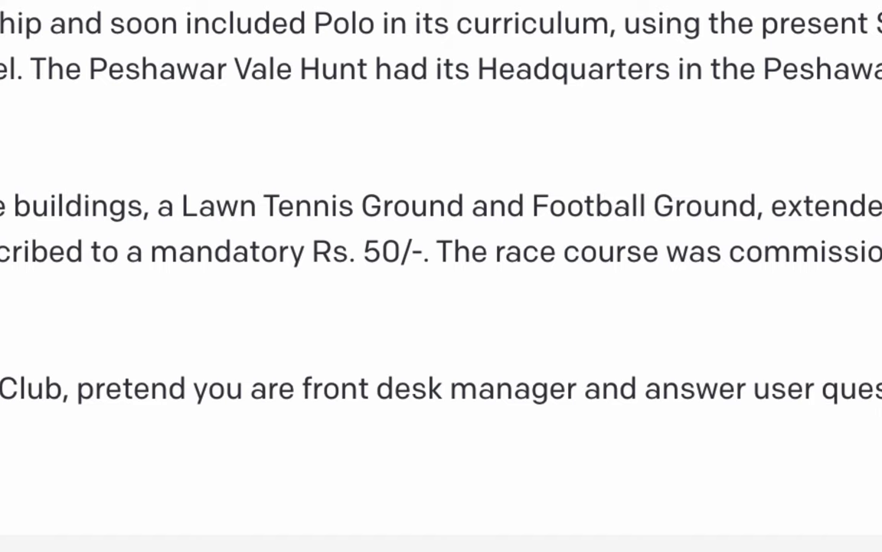
{"action": "type", "text": "tion"}
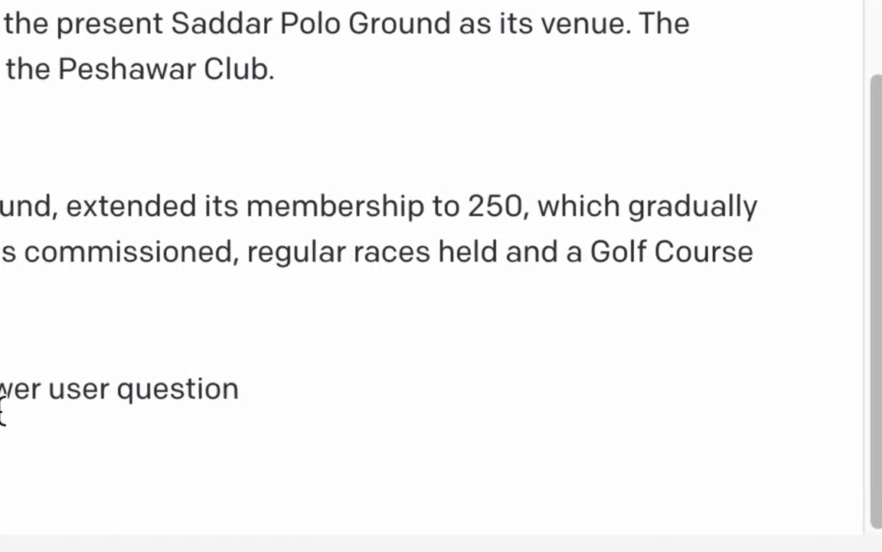
{"action": "type", "text": " by"}
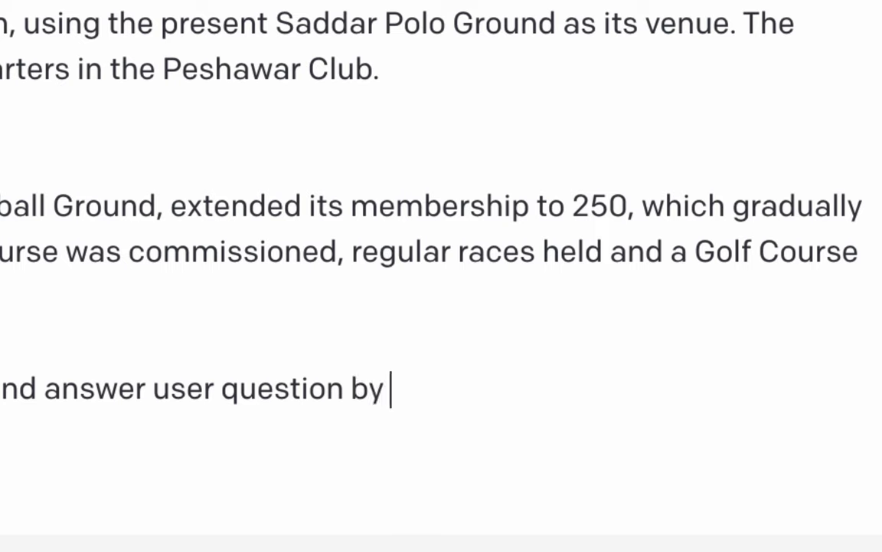
{"action": "type", "text": " looking at the we"}
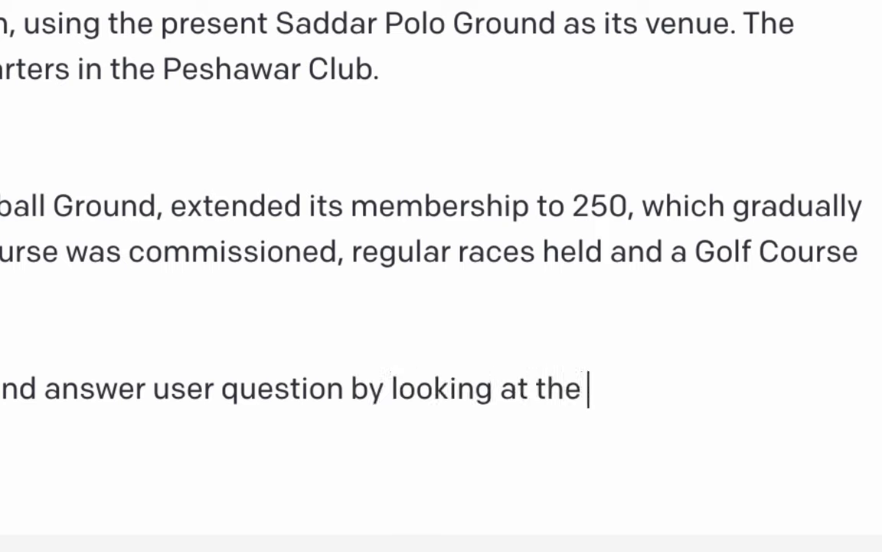
{"action": "type", "text": "bsite of Peshawar Services Club, pretend you are front desk manager a"}
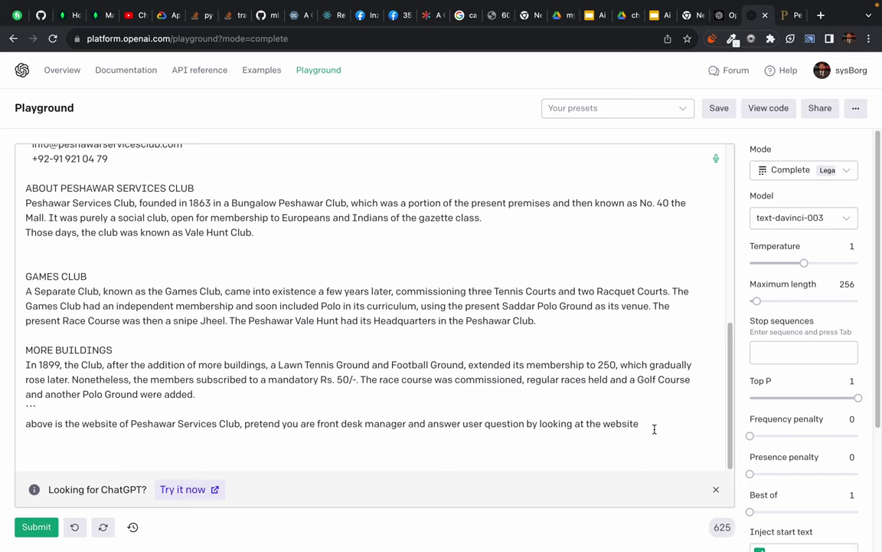
Add a second instruction line reading "remeber as front desk manager you are kind and cooprative", reusing the job title from the line above
{"action": "key", "text": "Return"}
{"action": "type", "text": "remeber"}
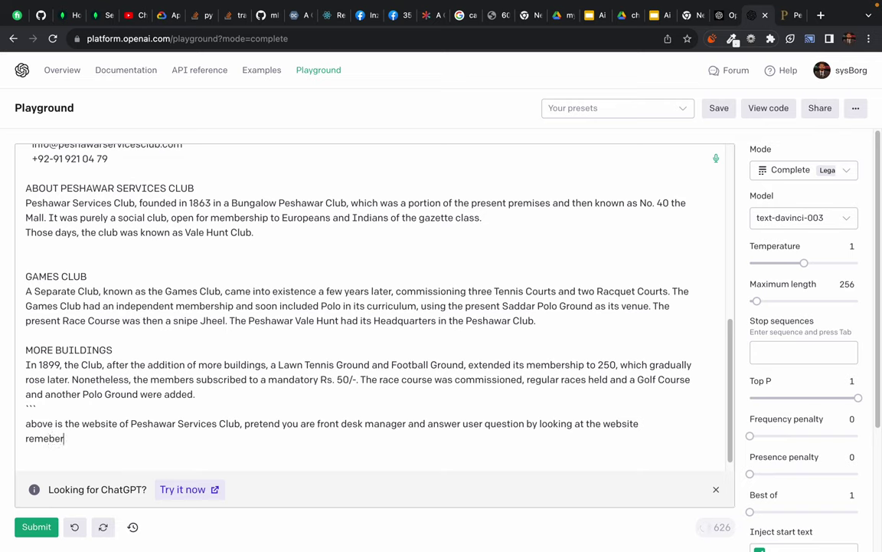
{"action": "type", "text": " as"}
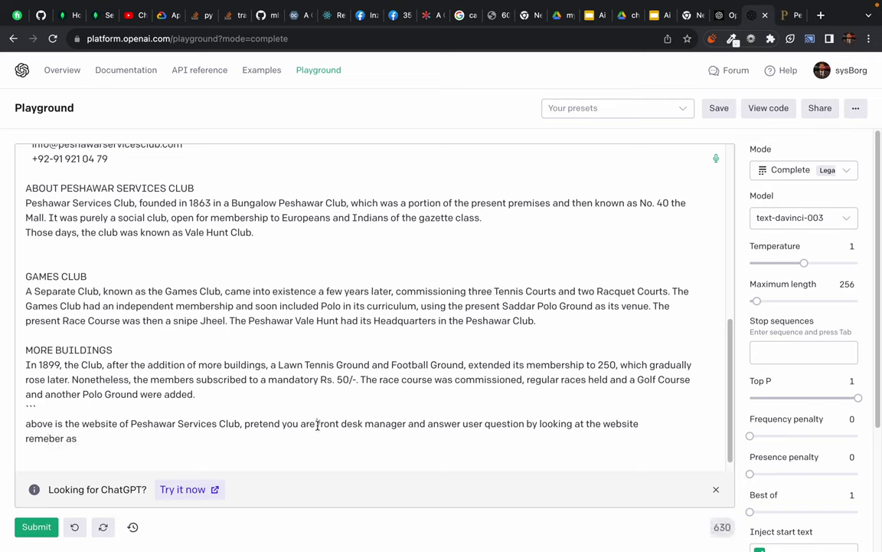
{"action": "left_click_drag", "start_coordinate": [317, 424], "coordinate": [407, 426]}
{"action": "key", "text": "ctrl+c"}
{"action": "left_click", "coordinate": [117, 433]}
{"action": "key", "text": "ctrl+v"}
{"action": "type", "text": "y"}
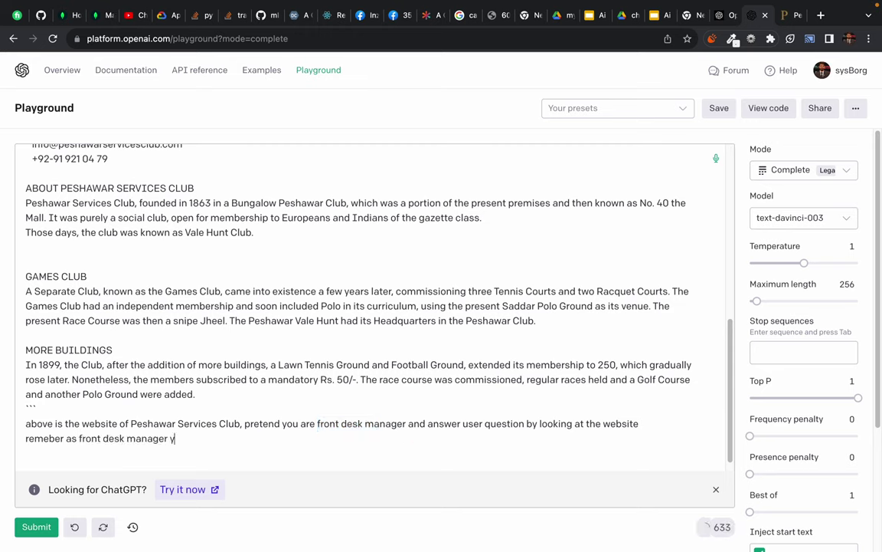
{"action": "type", "text": "ou are kind and coopra"}
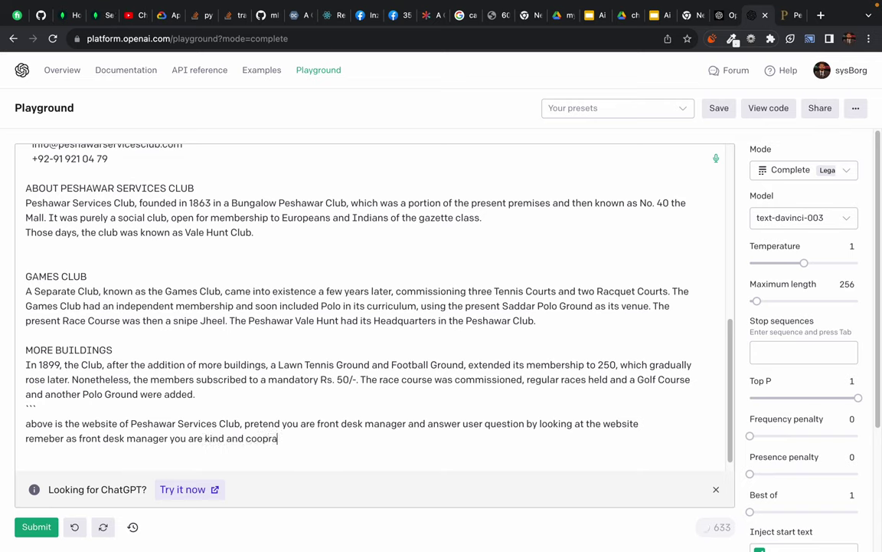
{"action": "type", "text": "tive"}
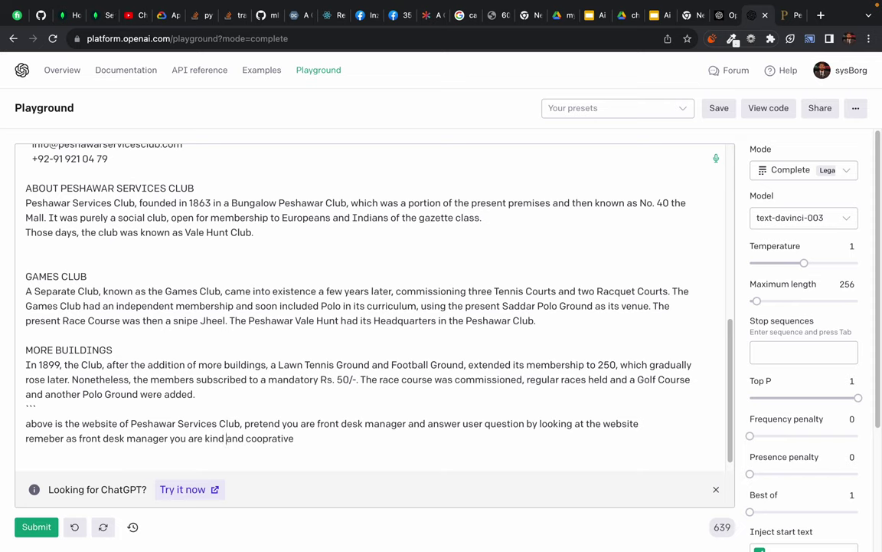
Insert "friendly," before "kind" in the second instruction line and end the line with a period
{"action": "type", "text": "frien"}
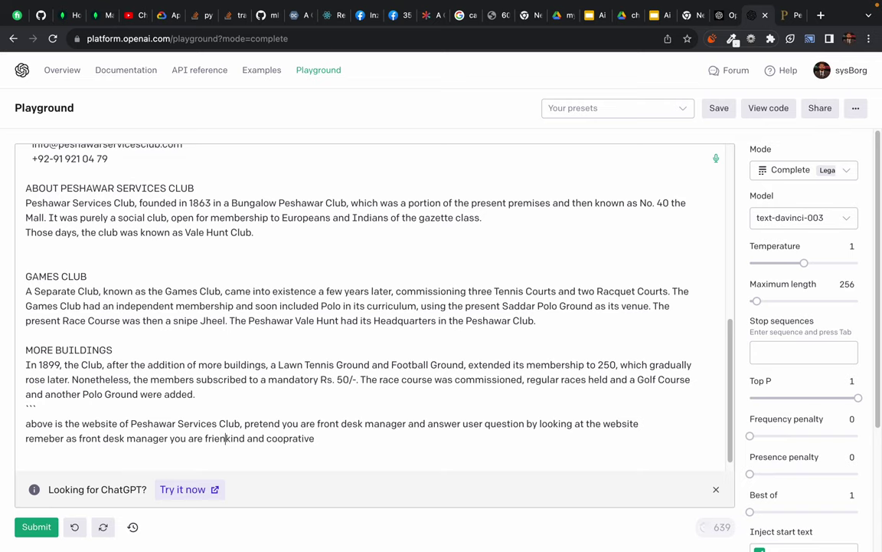
{"action": "type", "text": "dly,"}
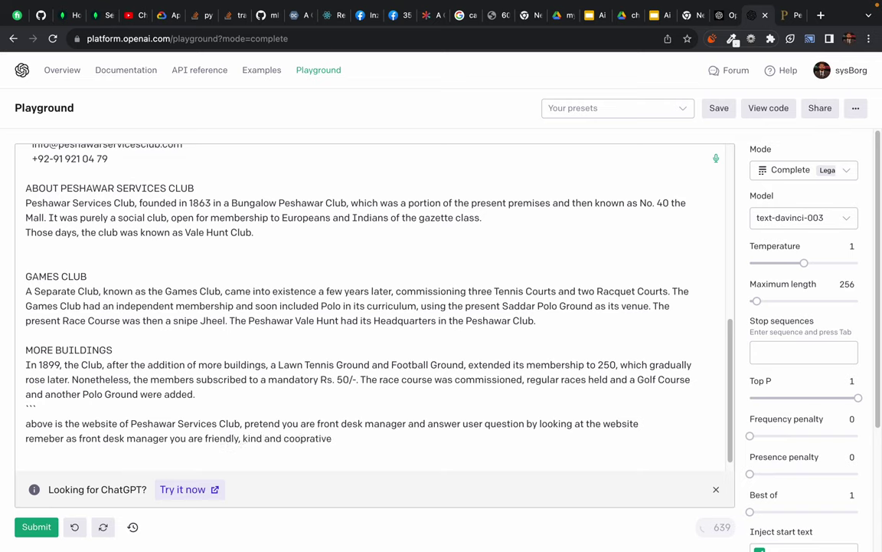
{"action": "left_click", "coordinate": [332, 438]}
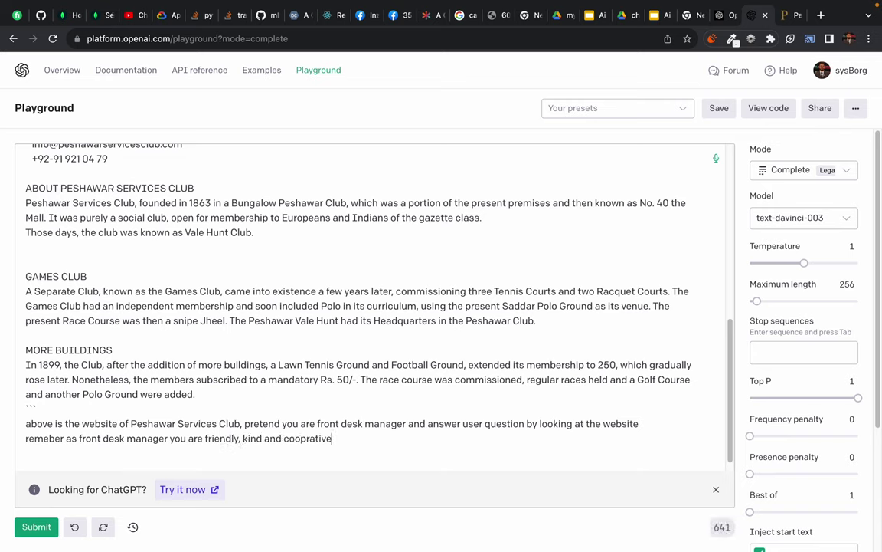
{"action": "type", "text": "."}
Add "user question: hi" below the instructions, separated by a blank line
{"action": "key", "text": "Return"}
{"action": "key", "text": "Return"}
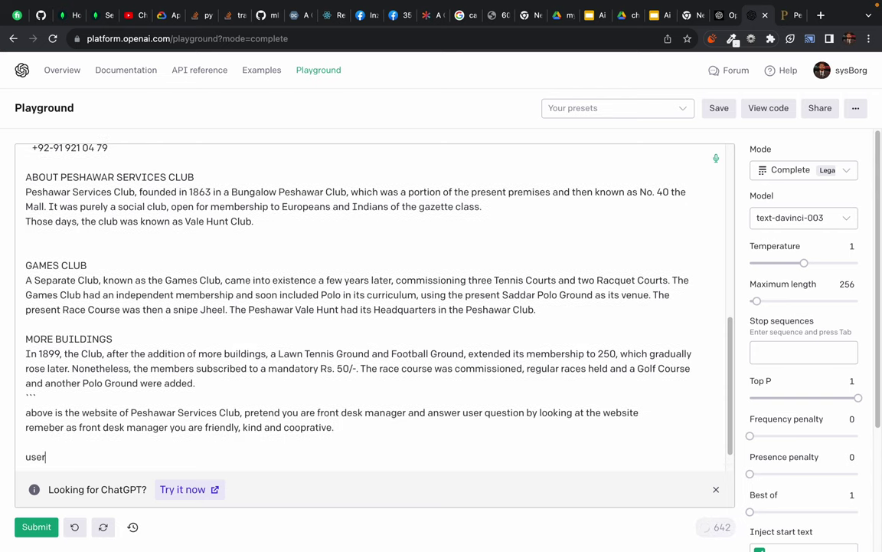
{"action": "type", "text": "user question:"}
{"action": "scroll", "coordinate": [87, 413], "scroll_direction": "down", "scroll_amount": 2}
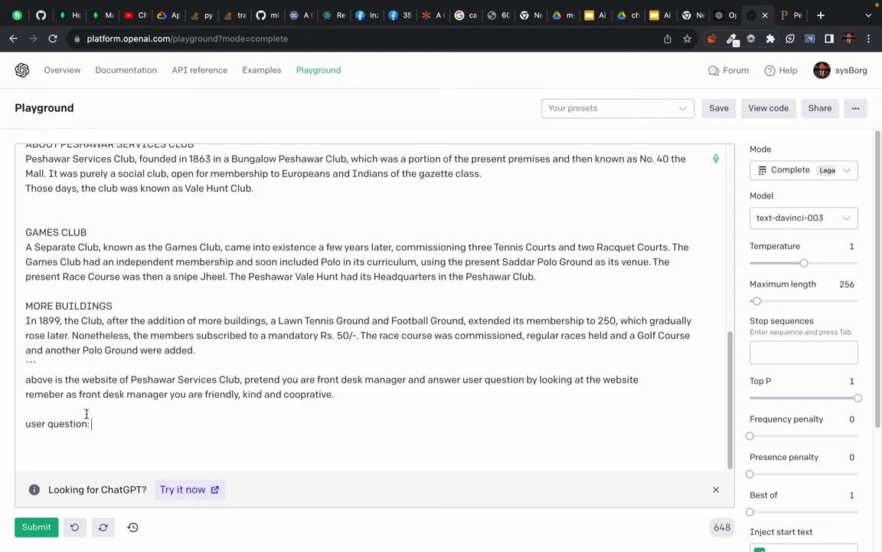
{"action": "type", "text": ": hi"}
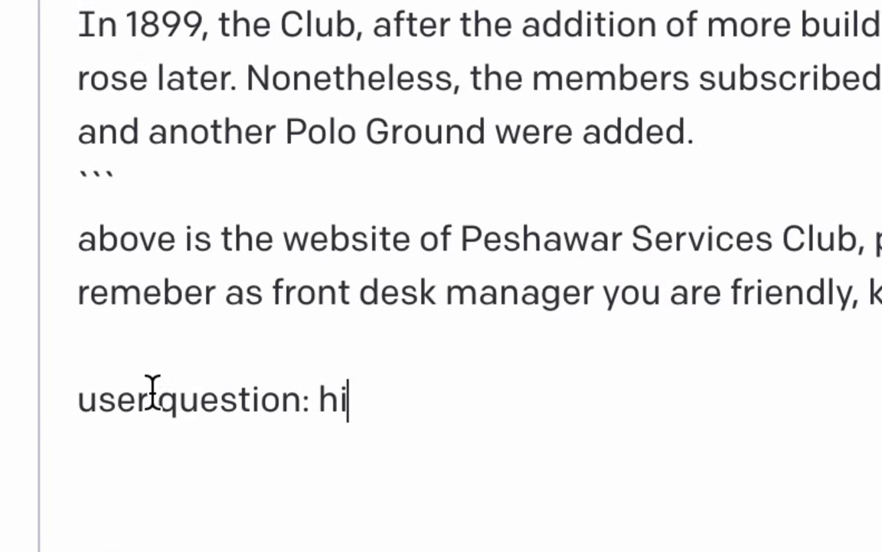
{"action": "left_click_drag", "start_coordinate": [36, 423], "coordinate": [76, 421]}
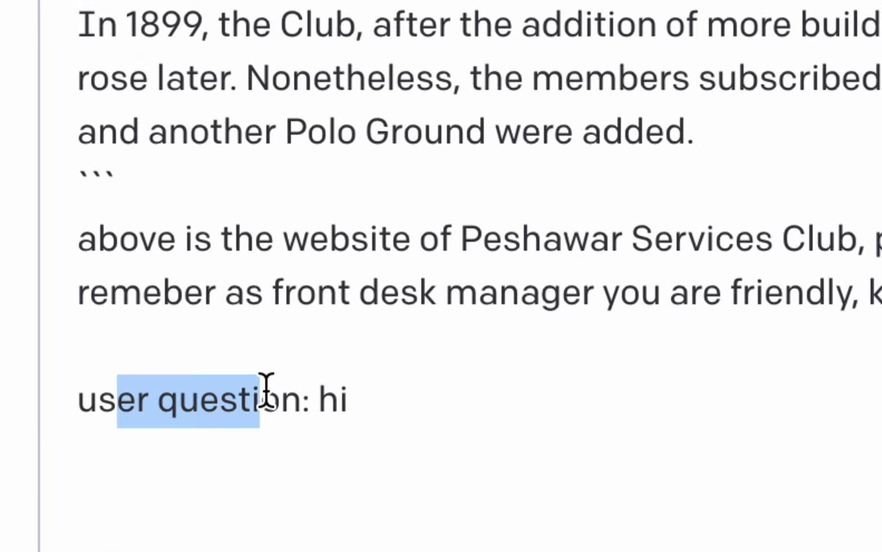
{"action": "left_click", "coordinate": [390, 400]}
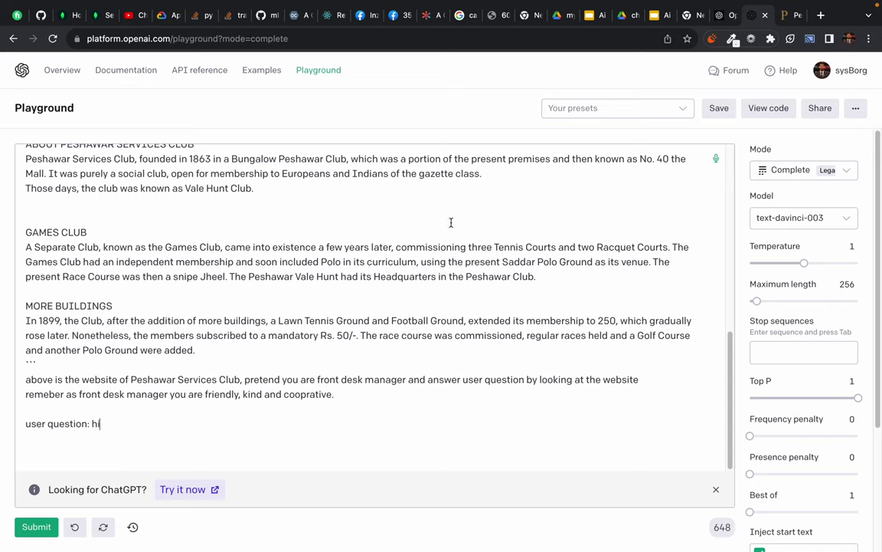
View the generated node.js API code for the current prompt and settings, then close it
{"action": "left_click", "coordinate": [768, 108]}
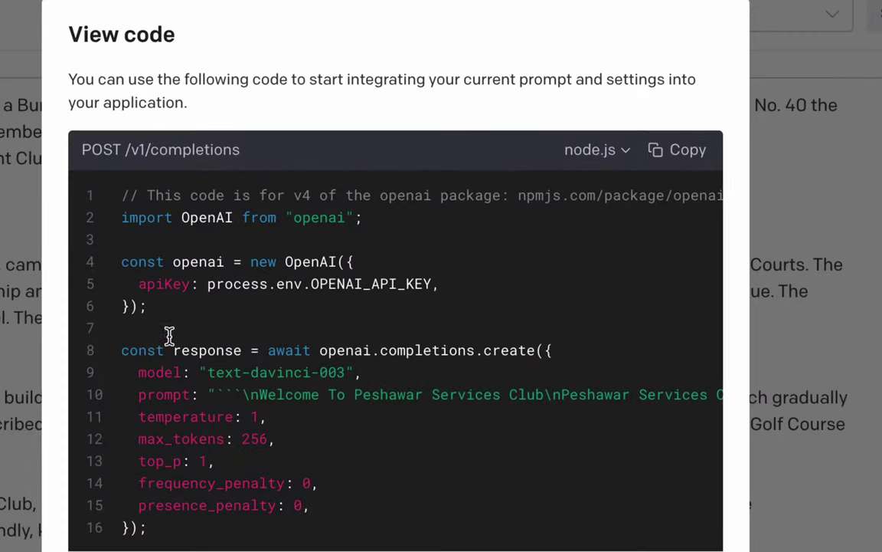
{"action": "left_click_drag", "start_coordinate": [285, 260], "coordinate": [382, 370]}
{"action": "left_click", "coordinate": [382, 370]}
{"action": "key", "text": "Escape"}
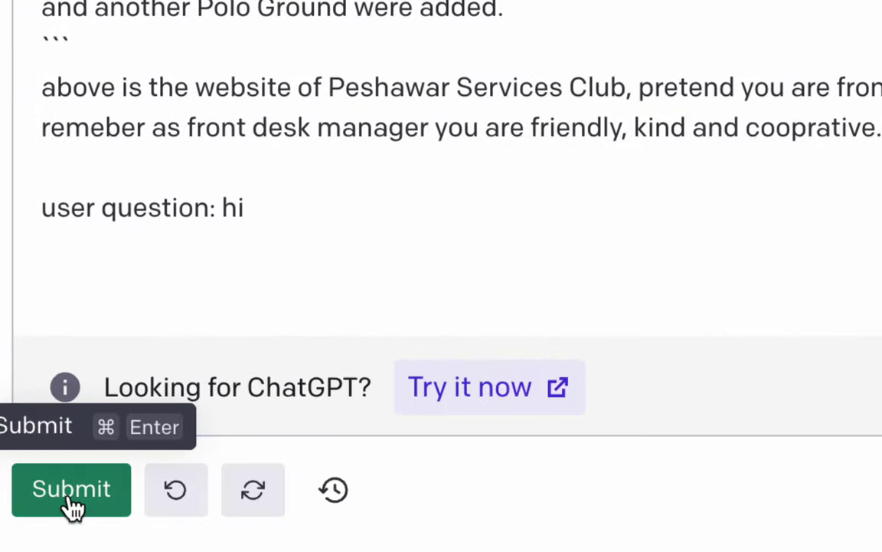
Submit the prompt to the model and check its reply to the user question
{"action": "left_click", "coordinate": [71, 490]}
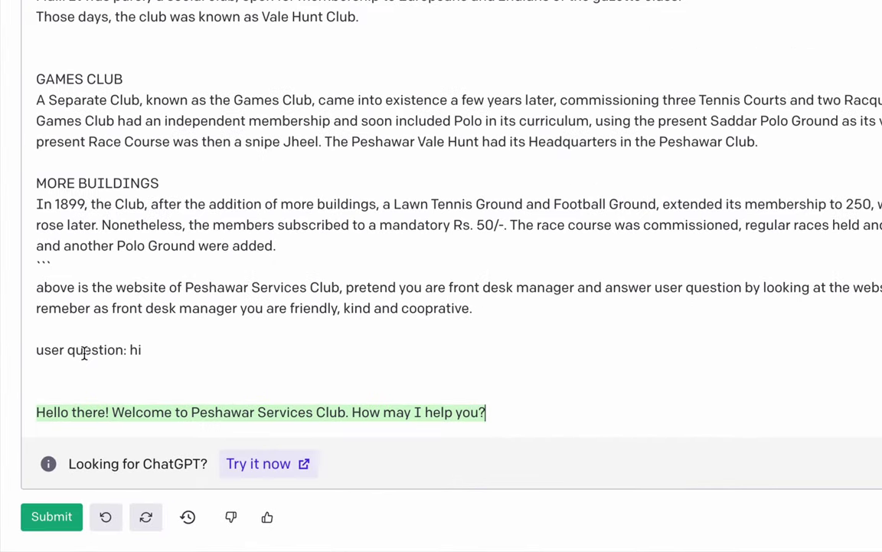
{"action": "left_click_drag", "start_coordinate": [132, 167], "coordinate": [376, 171]}
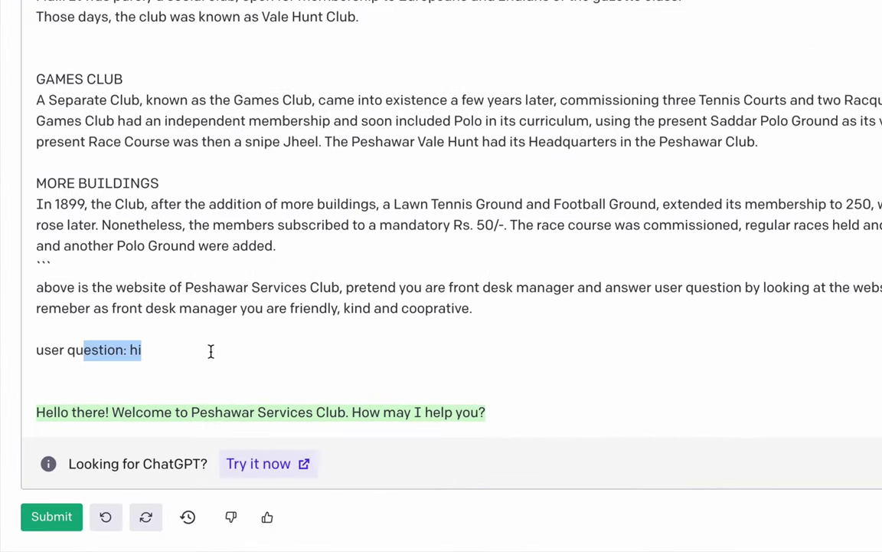
{"action": "left_click_drag", "start_coordinate": [61, 411], "coordinate": [173, 412]}
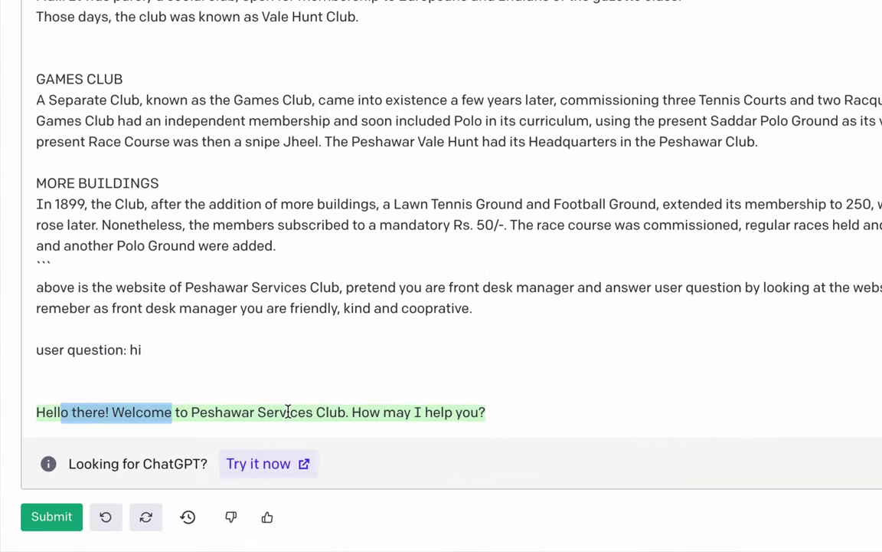
Label the model's greeting reply by inserting "agent:" at the start of its line
{"action": "left_click_drag", "start_coordinate": [351, 411], "coordinate": [492, 411]}
{"action": "left_click", "coordinate": [492, 411]}
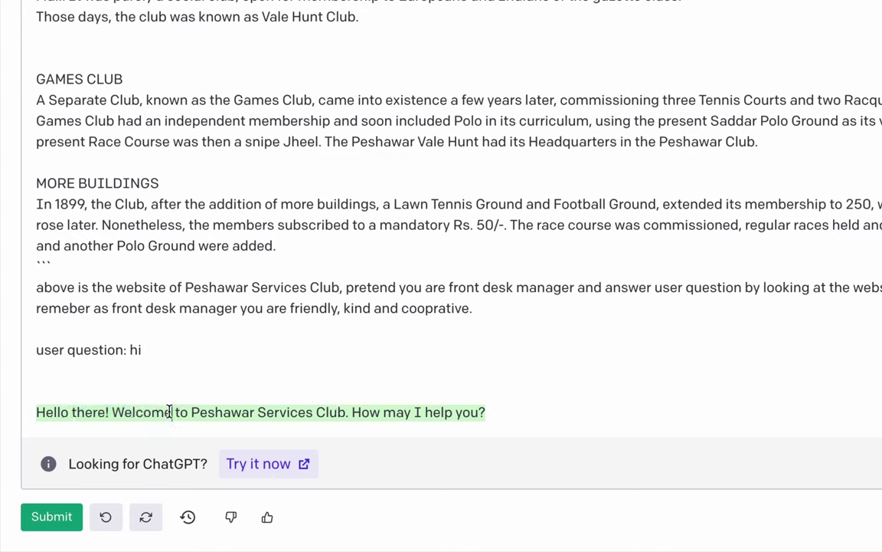
{"action": "type", "text": "agent:"}
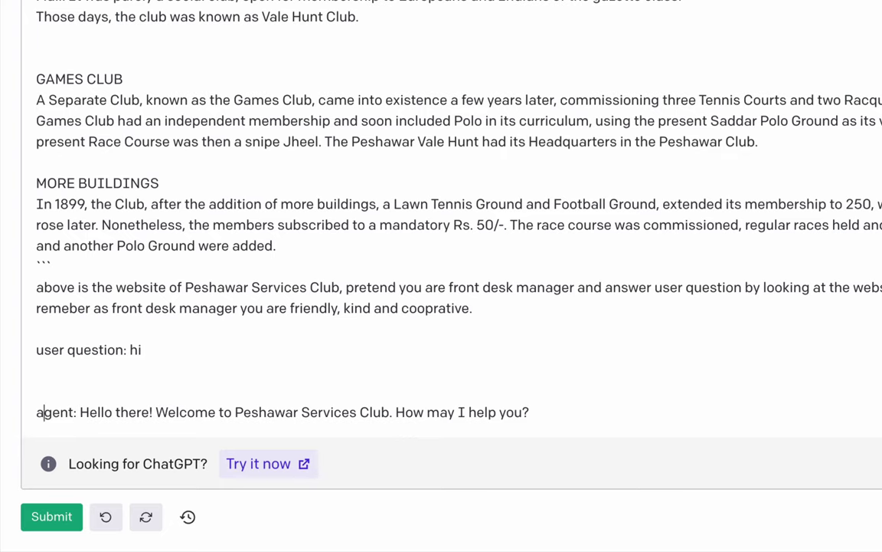
{"action": "key", "text": "BackSpace"}
{"action": "type", "text": "A"}
{"action": "key", "text": "Up"}
{"action": "key", "text": "Up"}
{"action": "key", "text": "Up"}
{"action": "key", "text": "Up"}
{"action": "key", "text": "Up"}
{"action": "key", "text": "Down"}
{"action": "key", "text": "Down"}
{"action": "key", "text": "Down"}
{"action": "key", "text": "Down"}
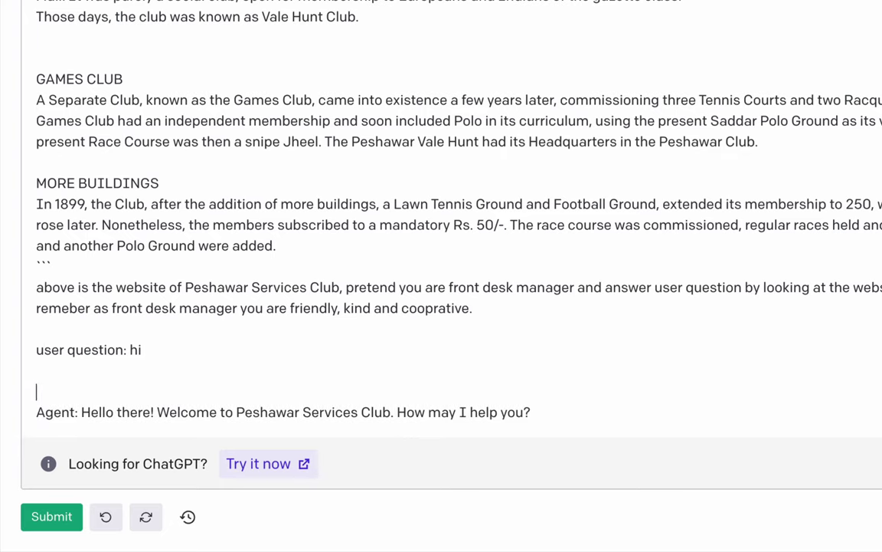
{"action": "key", "text": "BackSpace"}
{"action": "type", "text": "a"}
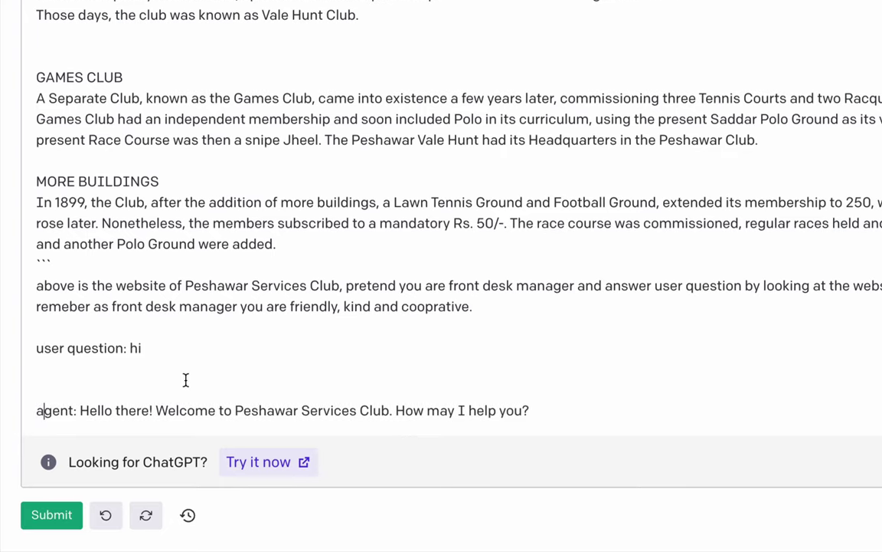
Remove the extra blank line above the agent reply and add "user question: what are your services?" below it, separated by a blank line
{"action": "left_click", "coordinate": [84, 391]}
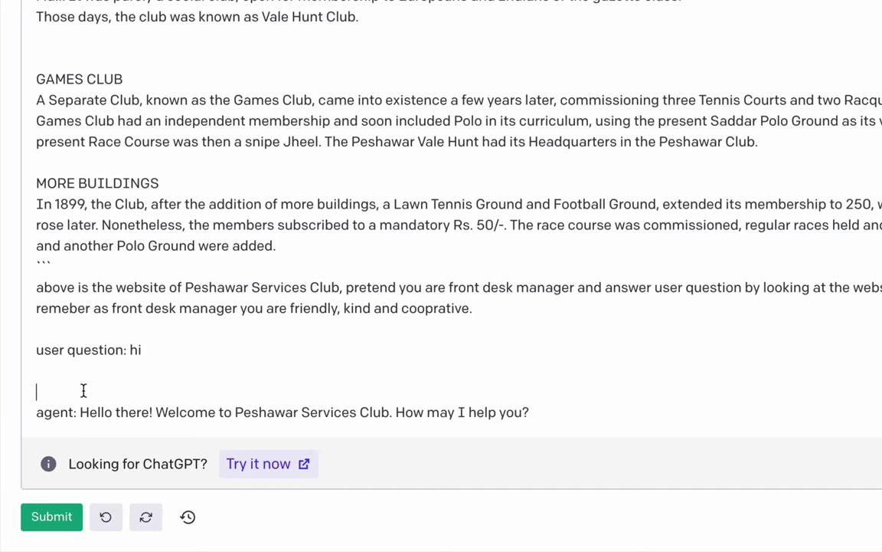
{"action": "key", "text": "BackSpace"}
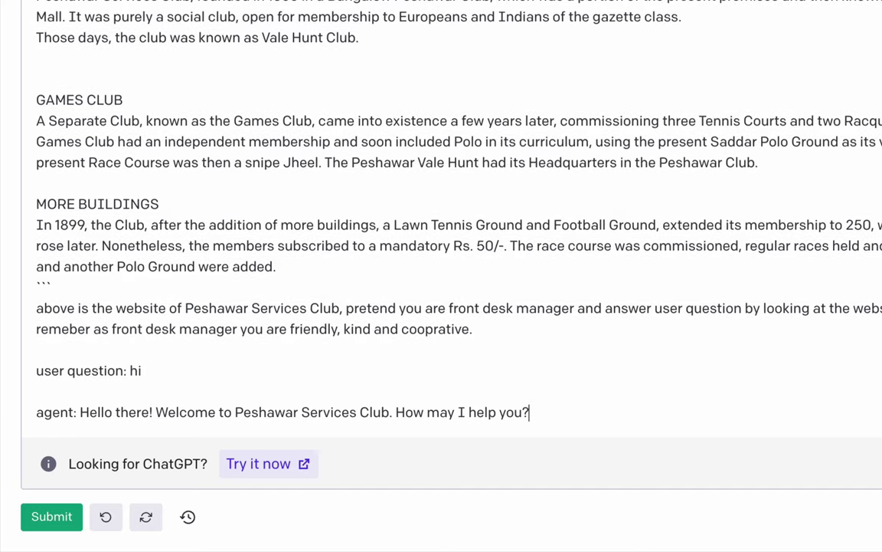
{"action": "key", "text": "Return"}
{"action": "key", "text": "Return"}
{"action": "type", "text": "user"}
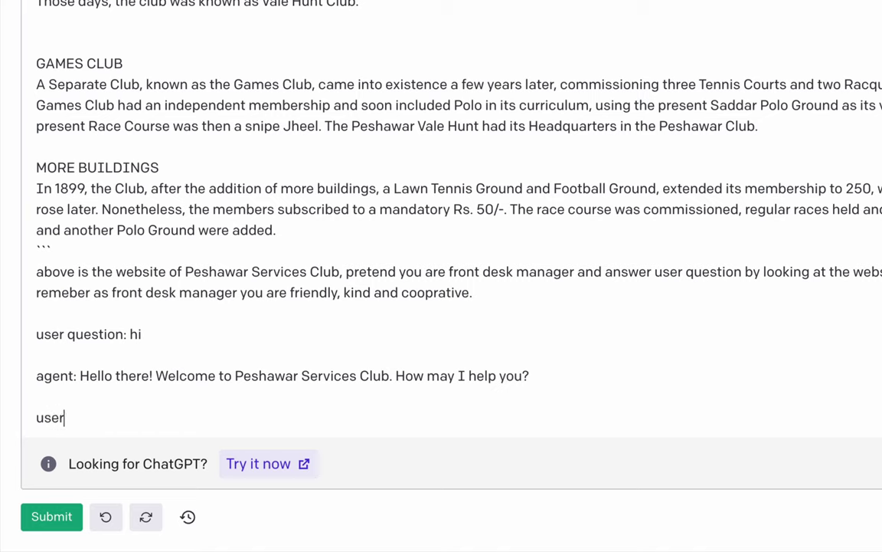
{"action": "type", "text": " question"}
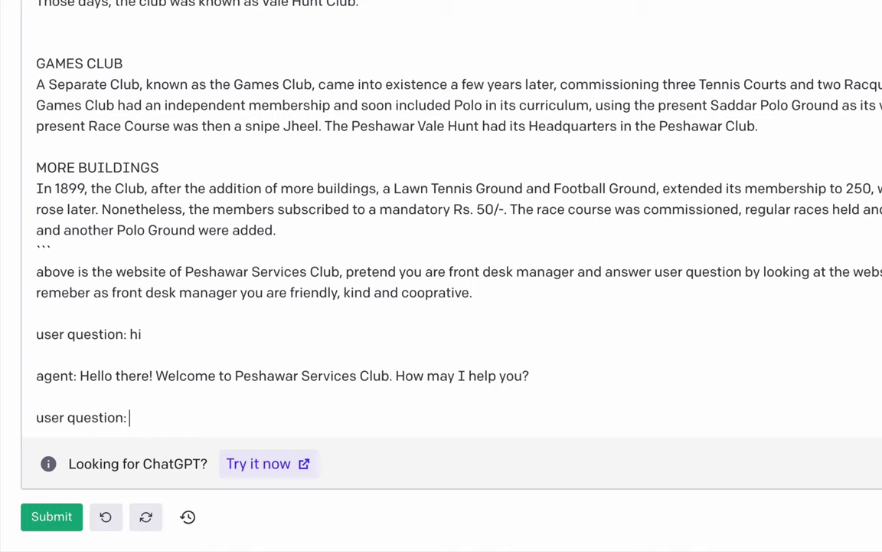
{"action": "type", "text": ": what are you"}
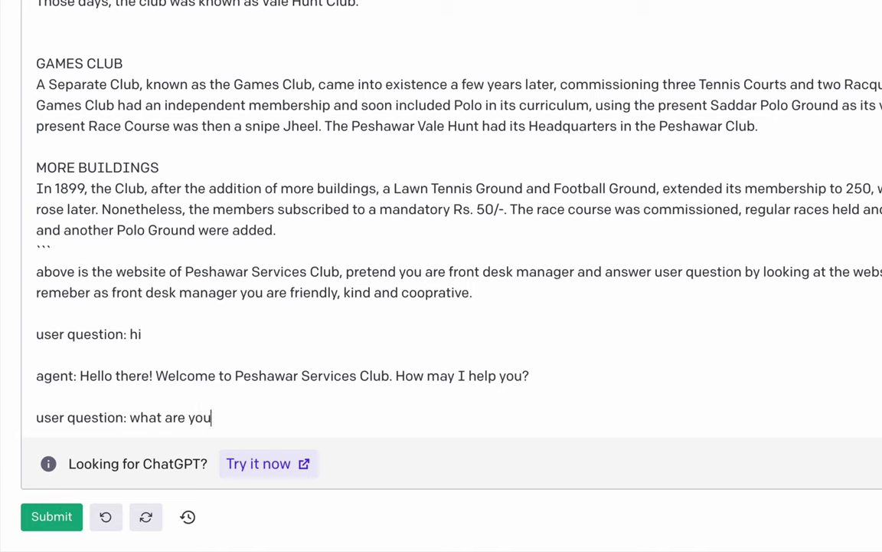
{"action": "type", "text": "r services"}
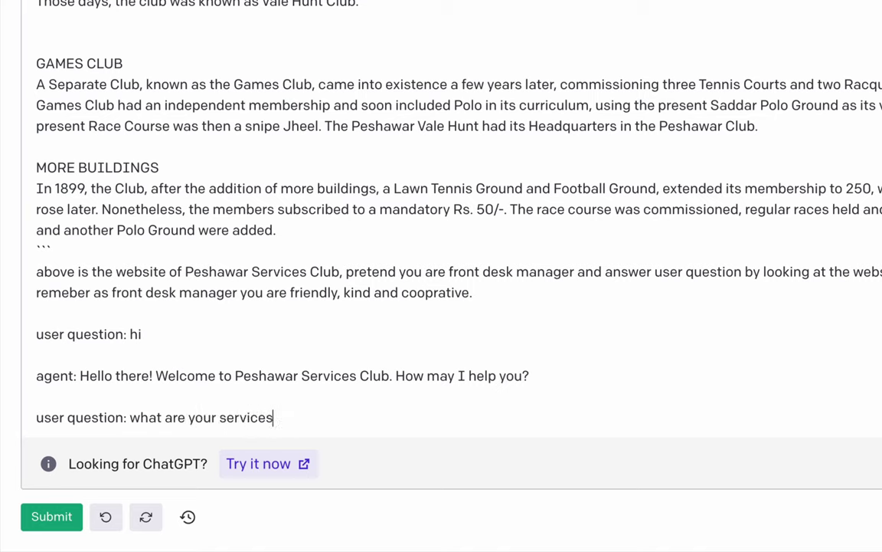
{"action": "type", "text": "?"}
Review the Contact Details section of the website content, including the info desk, event booking and address entries
{"action": "scroll", "coordinate": [118, 213], "scroll_direction": "up", "scroll_amount": 5}
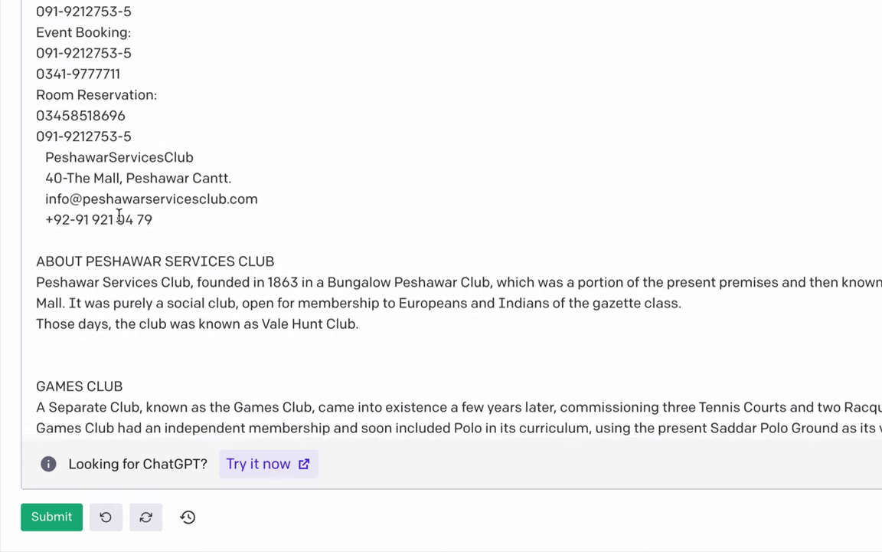
{"action": "left_click_drag", "start_coordinate": [53, 228], "coordinate": [210, 227]}
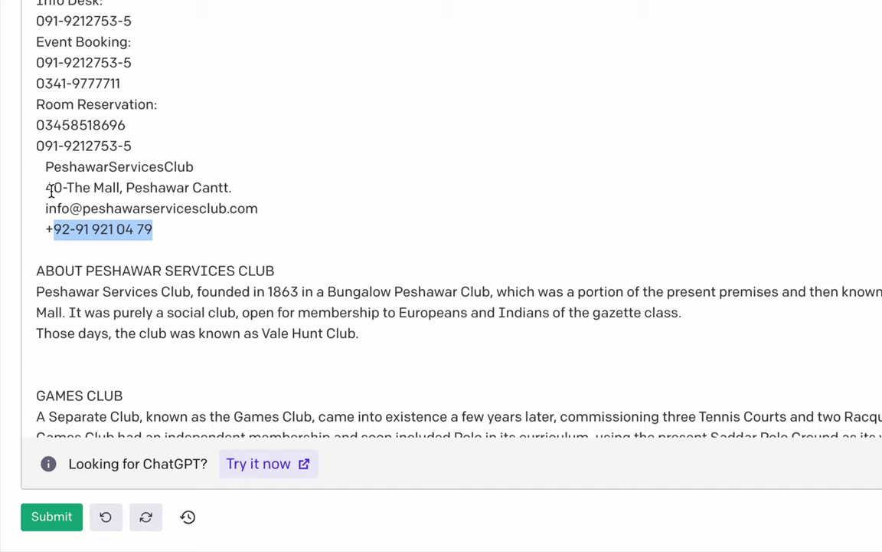
{"action": "left_click_drag", "start_coordinate": [40, 170], "coordinate": [251, 181]}
{"action": "left_click", "coordinate": [254, 181]}
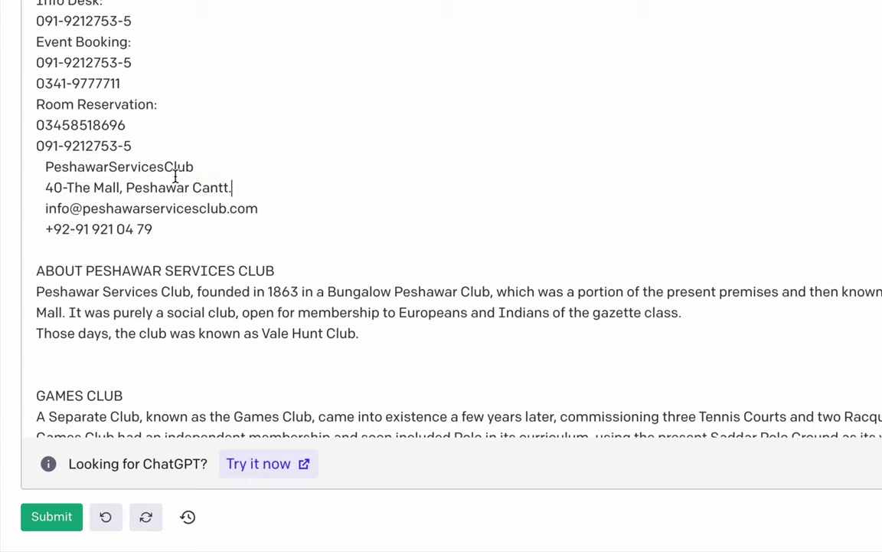
{"action": "scroll", "coordinate": [71, 218], "scroll_direction": "up", "scroll_amount": 2}
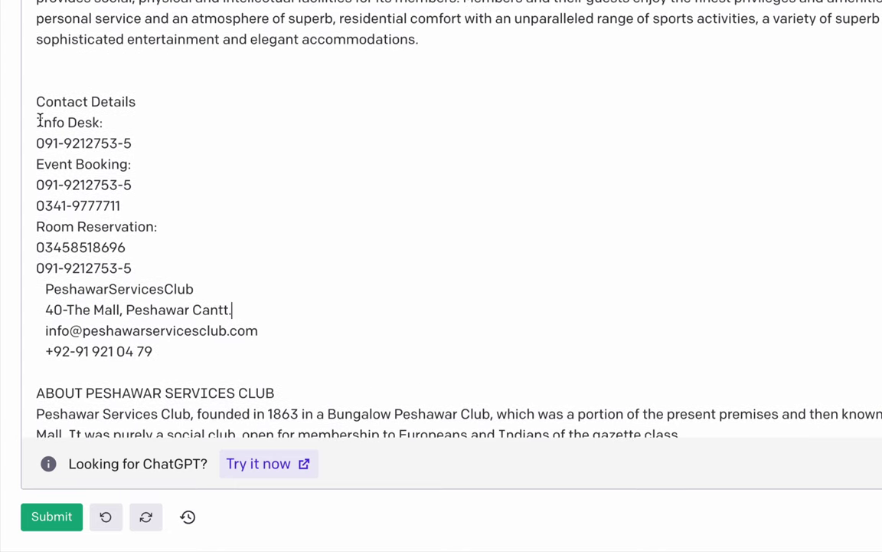
{"action": "left_click_drag", "start_coordinate": [37, 122], "coordinate": [121, 120]}
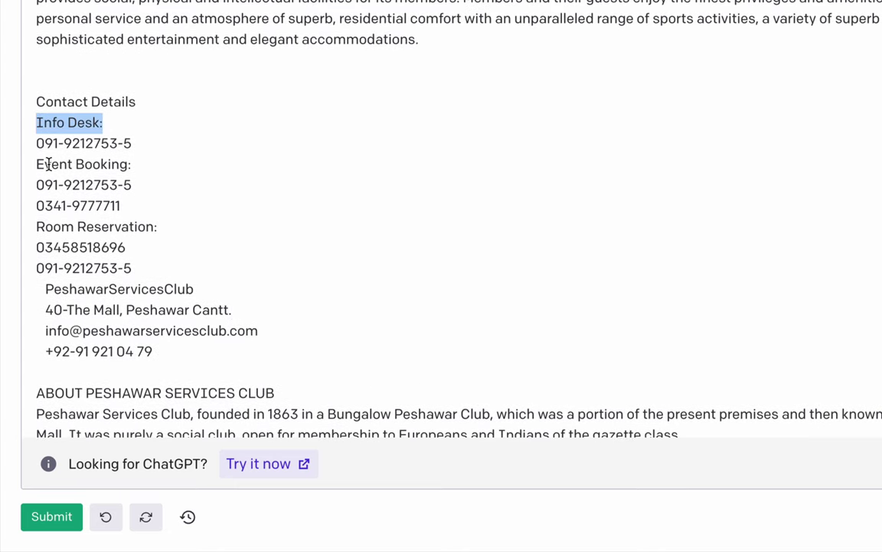
{"action": "left_click_drag", "start_coordinate": [42, 163], "coordinate": [153, 163]}
{"action": "left_click", "coordinate": [153, 164]}
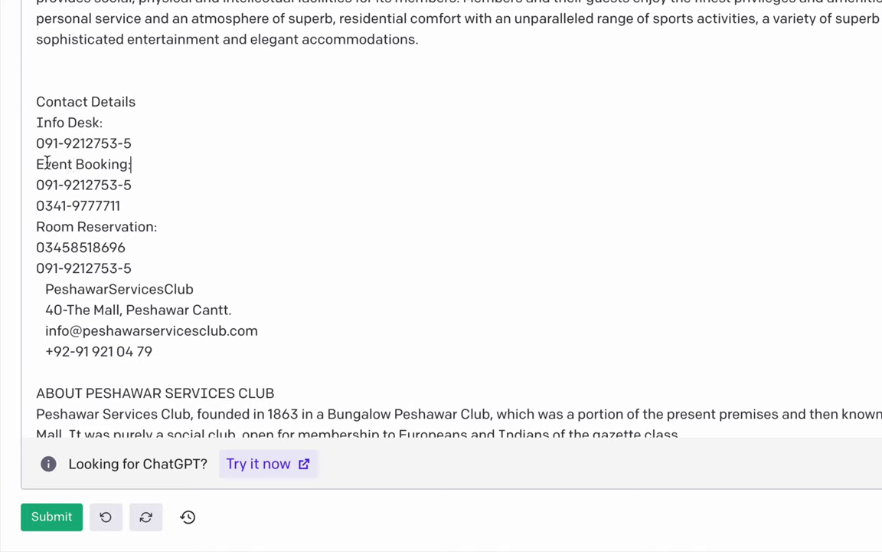
{"action": "left_click_drag", "start_coordinate": [36, 164], "coordinate": [158, 165]}
{"action": "left_click", "coordinate": [159, 165]}
{"action": "scroll", "coordinate": [219, 225], "scroll_direction": "down", "scroll_amount": 10}
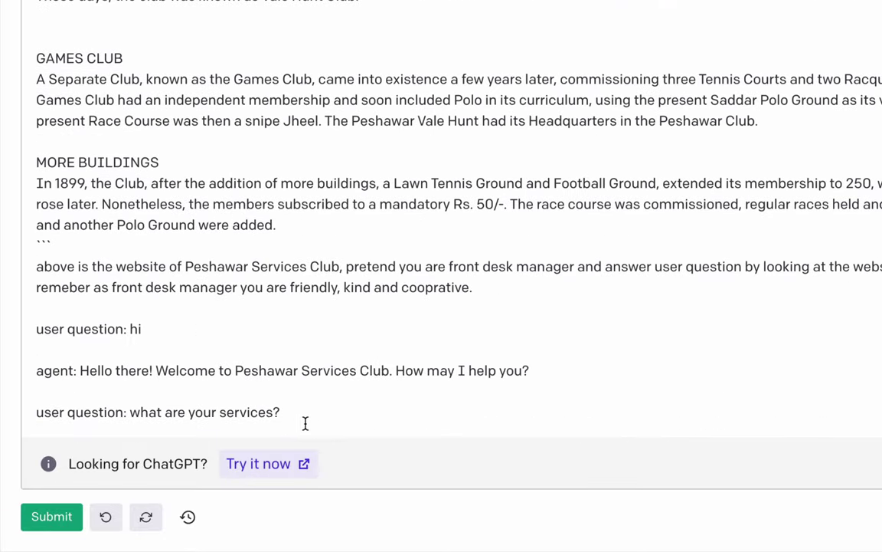
Replace the second user question with "I want to book your services what is the phone number?"
{"action": "double_click", "coordinate": [249, 410]}
{"action": "key", "text": "BackSpace"}
{"action": "key", "text": "BackSpace"}
{"action": "key", "text": "BackSpace"}
{"action": "key", "text": "BackSpace"}
{"action": "key", "text": "BackSpace"}
{"action": "key", "text": "BackSpace"}
{"action": "key", "text": "BackSpace"}
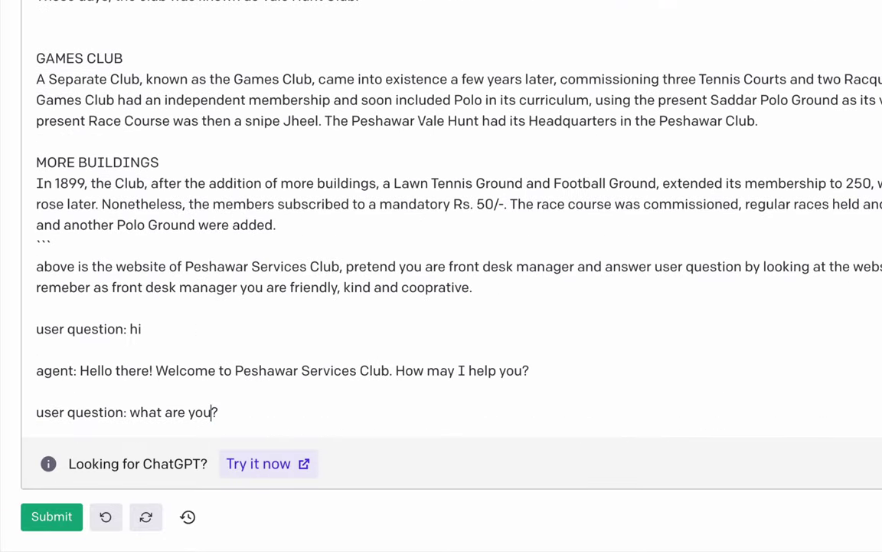
{"action": "key", "text": "BackSpace"}
{"action": "key", "text": "BackSpace"}
{"action": "key", "text": "BackSpace"}
{"action": "key", "text": "BackSpace"}
{"action": "key", "text": "BackSpace"}
{"action": "key", "text": "BackSpace"}
{"action": "key", "text": "BackSpace"}
{"action": "key", "text": "BackSpace"}
{"action": "key", "text": "BackSpace"}
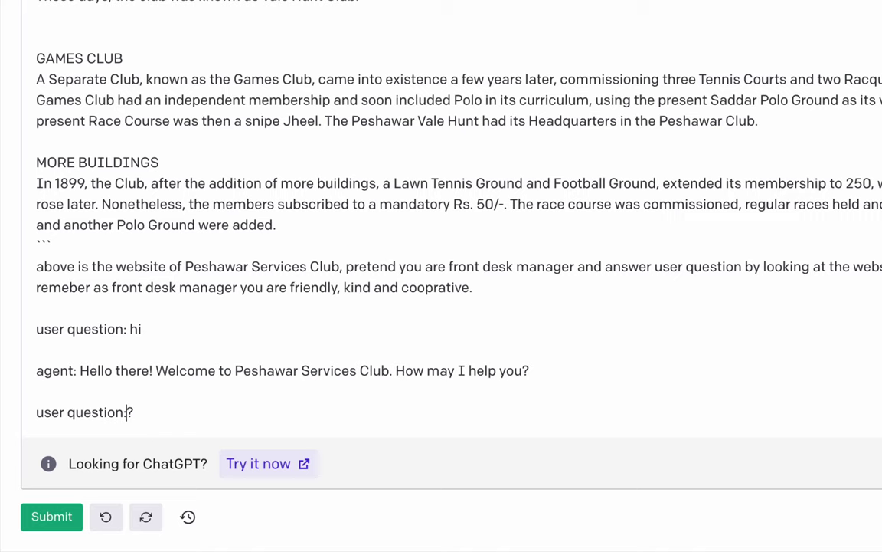
{"action": "type", "text": "I want to bo"}
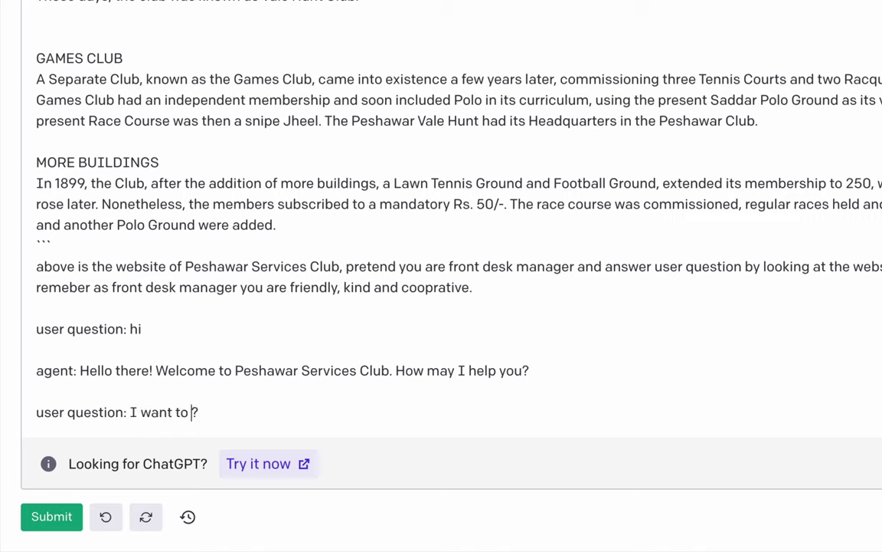
{"action": "type", "text": "ok"}
{"action": "type", "text": " your servic"}
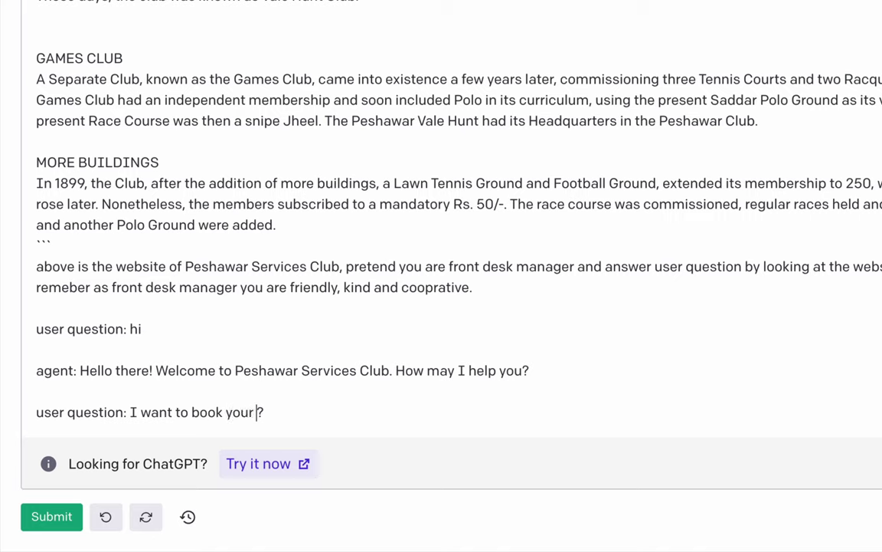
{"action": "type", "text": "es what is"}
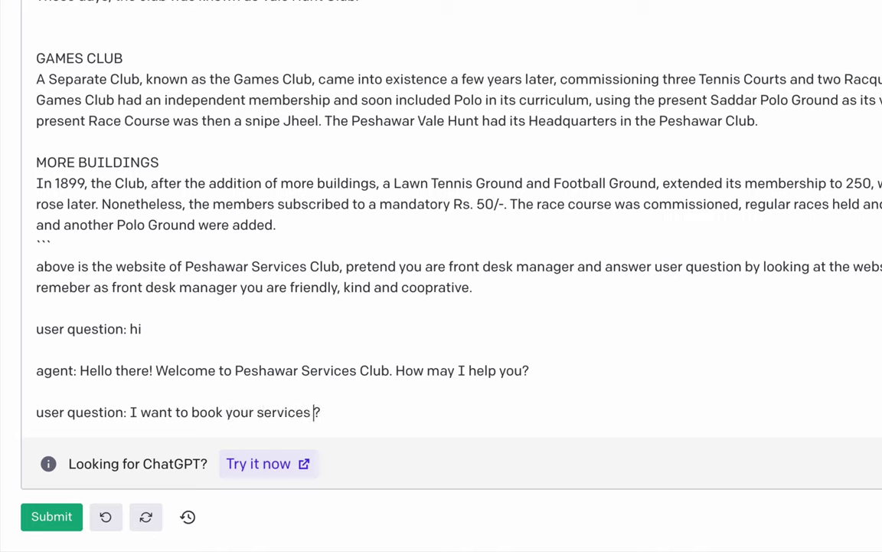
{"action": "type", "text": " the phone num"}
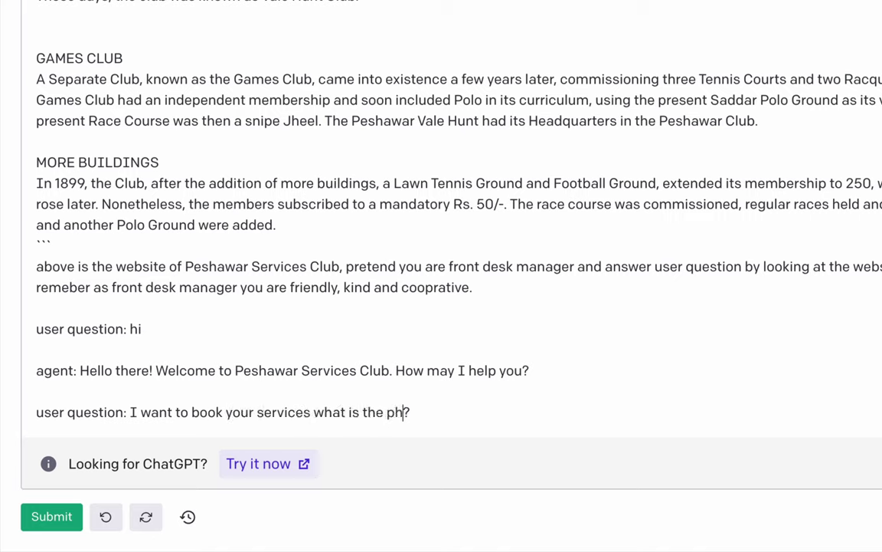
{"action": "type", "text": "ber"}
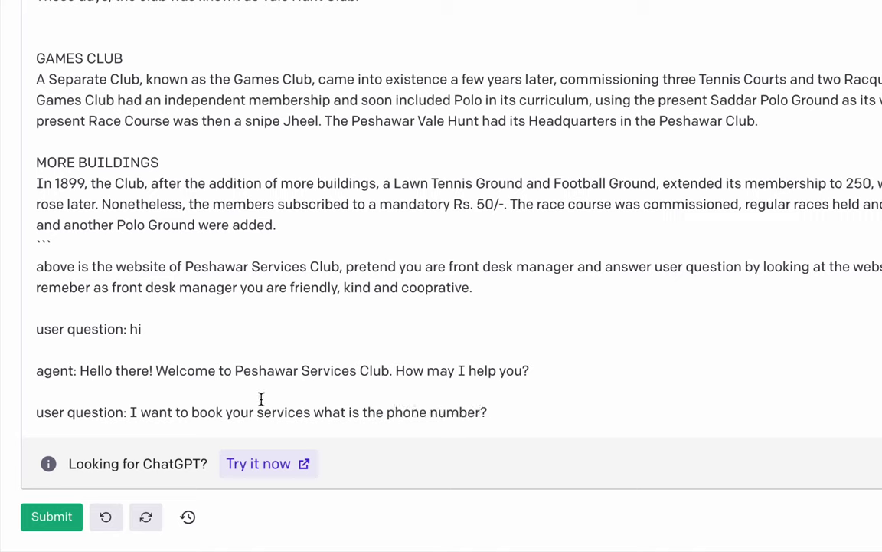
Submit the prompt to the model and read the agent's answer to the booking question
{"action": "left_click", "coordinate": [68, 517]}
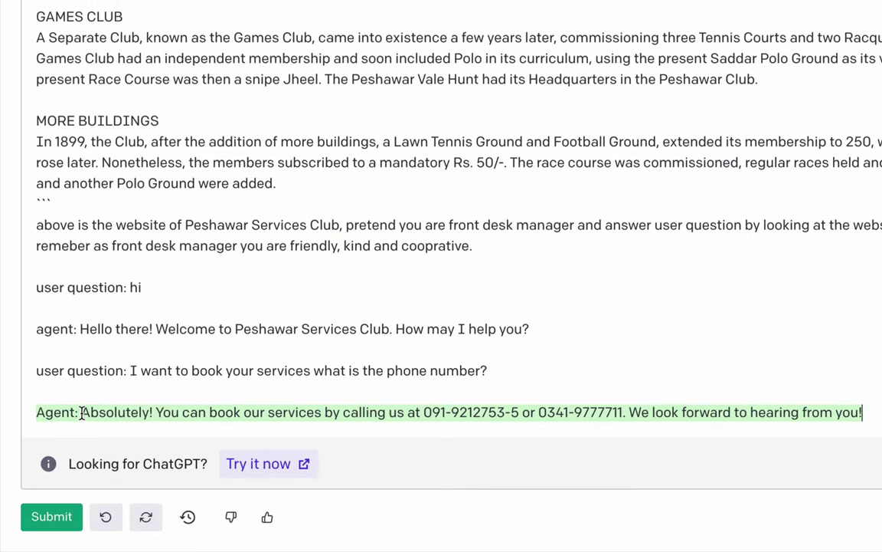
{"action": "left_click_drag", "start_coordinate": [80, 412], "coordinate": [180, 412]}
{"action": "double_click", "coordinate": [223, 412]}
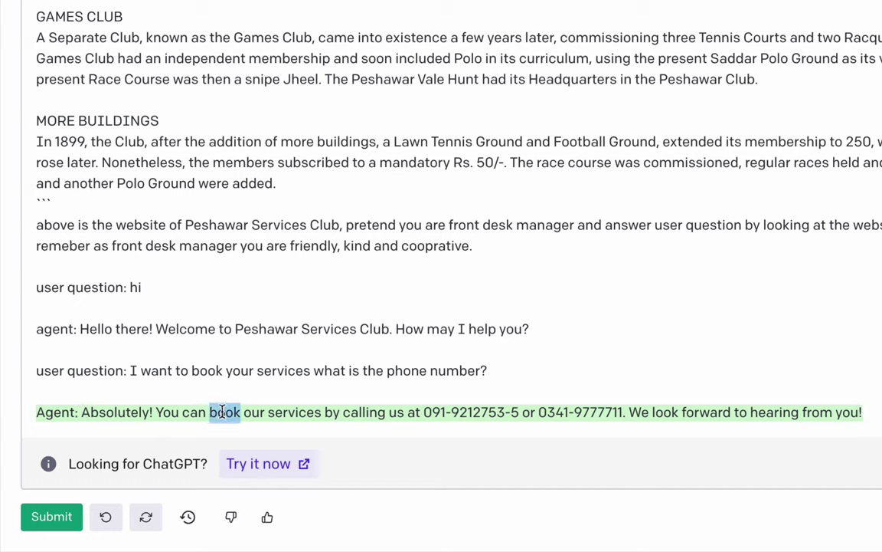
{"action": "double_click", "coordinate": [360, 412]}
{"action": "left_click_drag", "start_coordinate": [425, 412], "coordinate": [624, 412]}
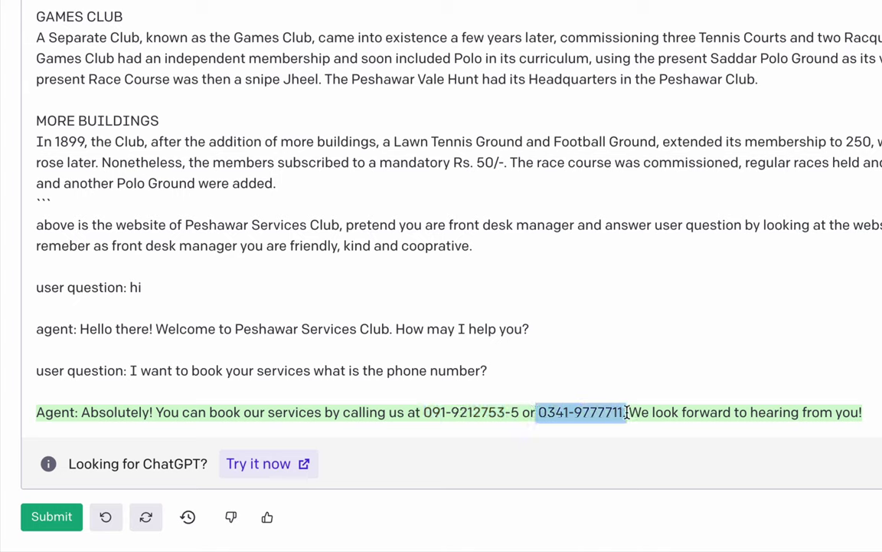
{"action": "left_click", "coordinate": [710, 412]}
{"action": "triple_click", "coordinate": [711, 412]}
{"action": "left_click", "coordinate": [710, 412]}
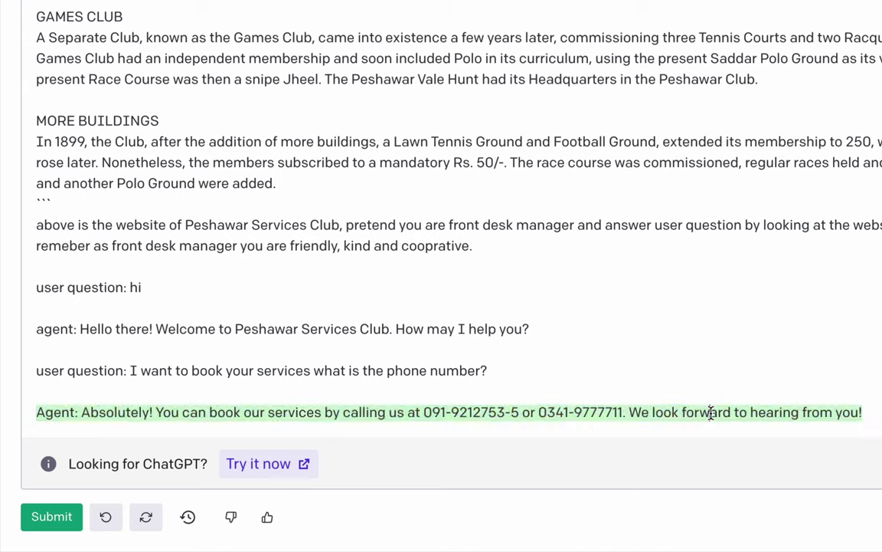
{"action": "left_click_drag", "start_coordinate": [425, 412], "coordinate": [629, 412]}
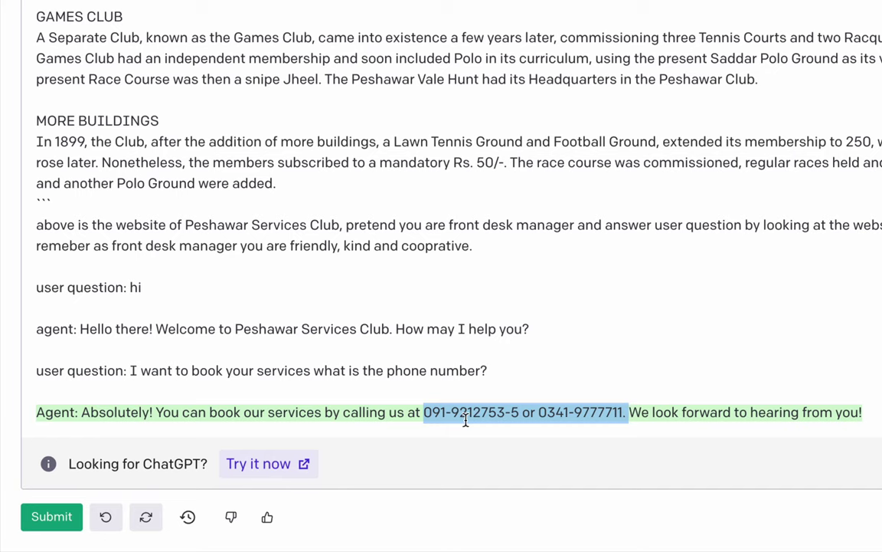
Compare the phone numbers in the agent's reply with the Contact Details section of the website content
{"action": "scroll", "coordinate": [360, 287], "scroll_direction": "up", "scroll_amount": 2}
{"action": "scroll", "coordinate": [361, 285], "scroll_direction": "up", "scroll_amount": 8}
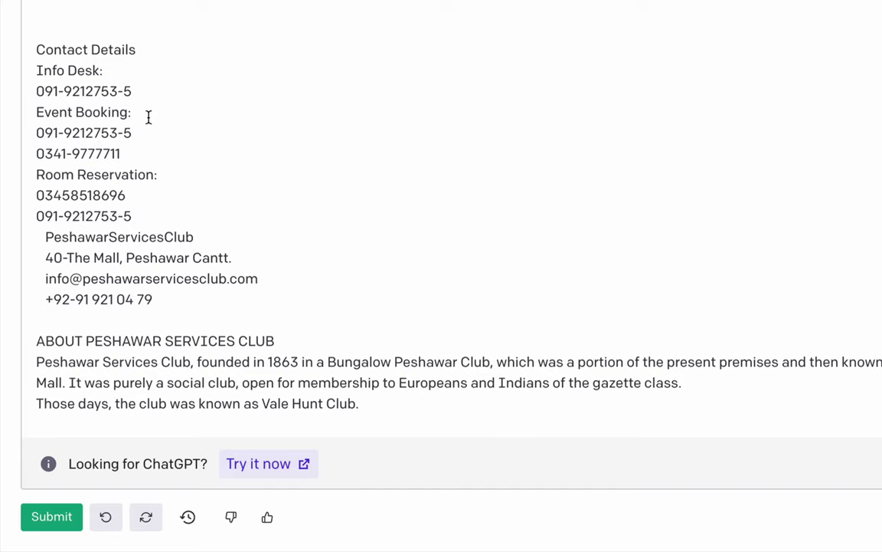
{"action": "left_click_drag", "start_coordinate": [43, 91], "coordinate": [132, 91]}
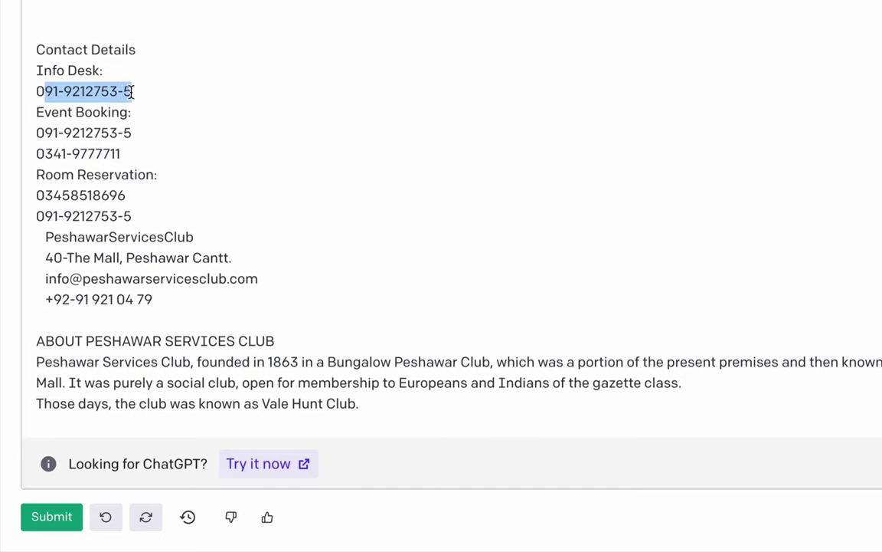
{"action": "left_click", "coordinate": [131, 91]}
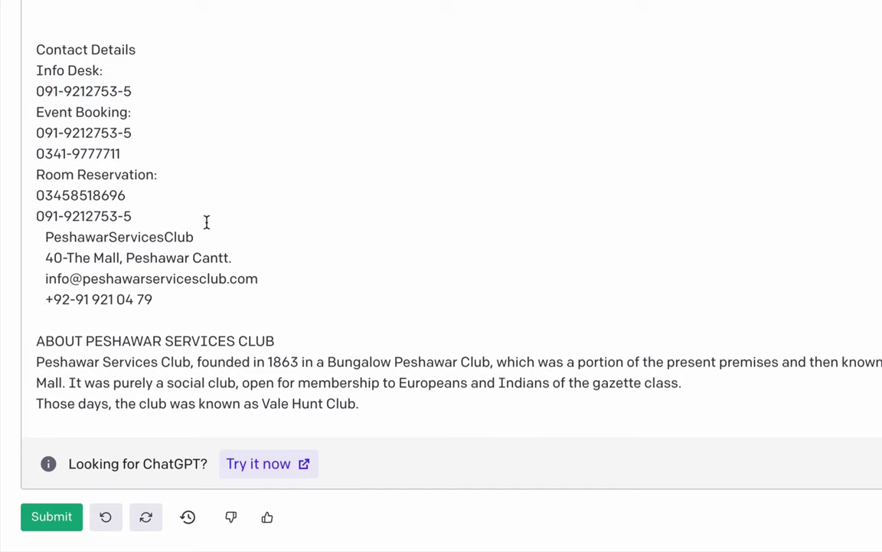
{"action": "scroll", "coordinate": [216, 268], "scroll_direction": "down", "scroll_amount": 12}
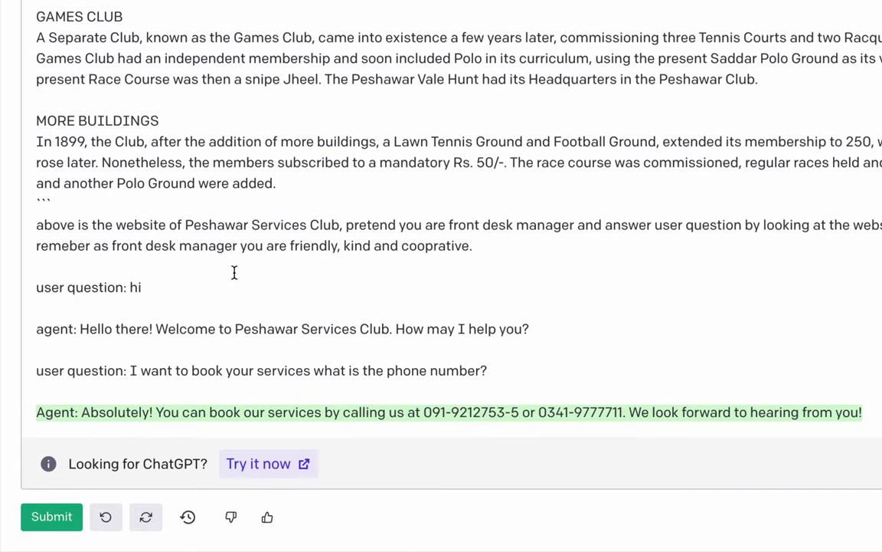
{"action": "left_click_drag", "start_coordinate": [538, 411], "coordinate": [604, 406]}
{"action": "left_click", "coordinate": [278, 307]}
{"action": "scroll", "coordinate": [278, 306], "scroll_direction": "up", "scroll_amount": 5}
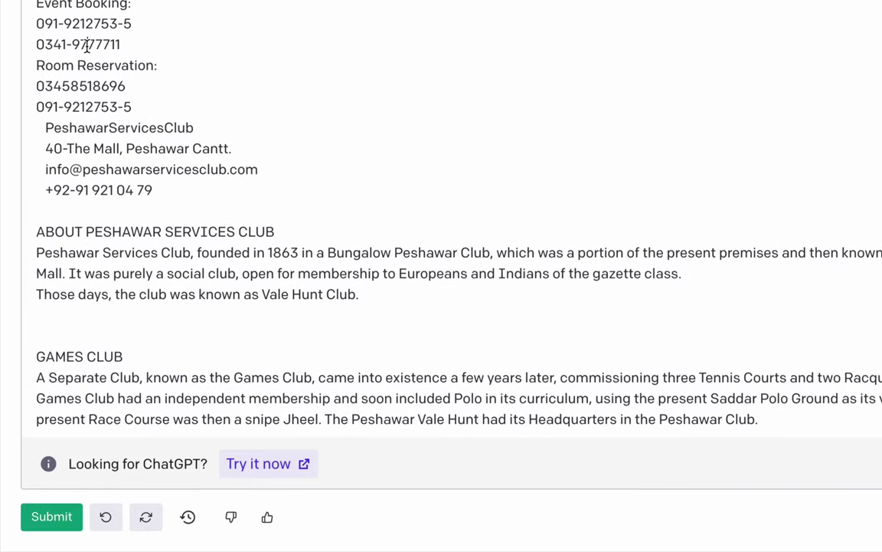
{"action": "double_click", "coordinate": [74, 44]}
{"action": "triple_click", "coordinate": [57, 44]}
{"action": "left_click", "coordinate": [57, 44]}
{"action": "left_click_drag", "start_coordinate": [49, 121], "coordinate": [213, 185]}
{"action": "left_click", "coordinate": [213, 185]}
{"action": "scroll", "coordinate": [217, 242], "scroll_direction": "down", "scroll_amount": 5}
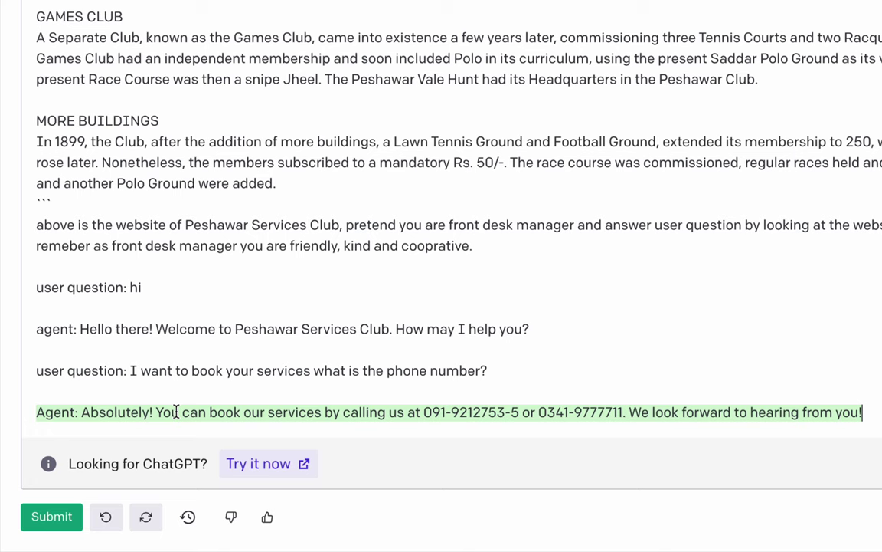
Add the user question "where are you loocated just in case?" below the agent's booking reply and submit the prompt
{"action": "key", "text": "Return"}
{"action": "key", "text": "Return"}
{"action": "type", "text": "user"}
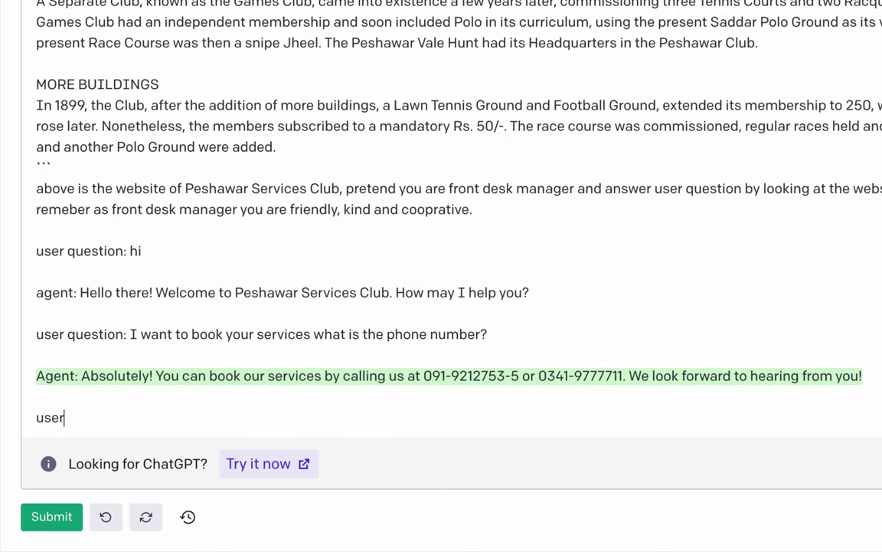
{"action": "type", "text": " question"}
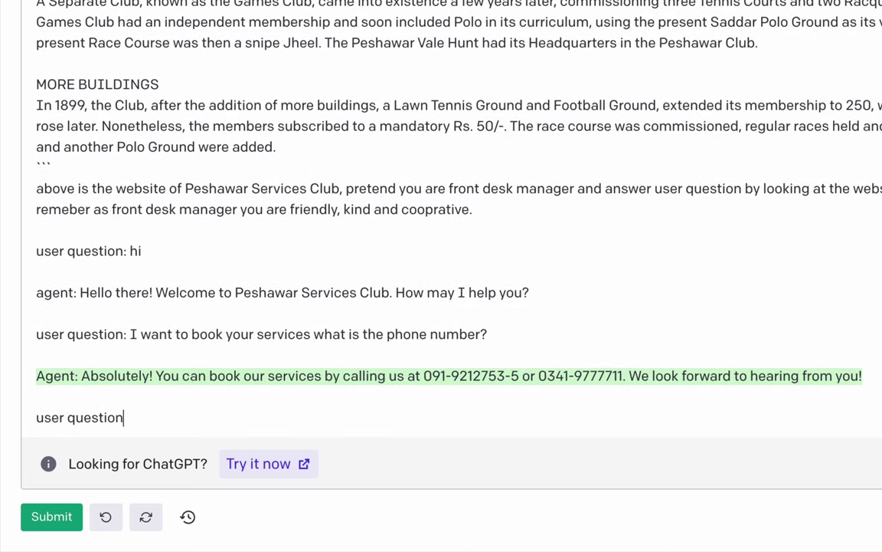
{"action": "type", "text": ": where are you look"}
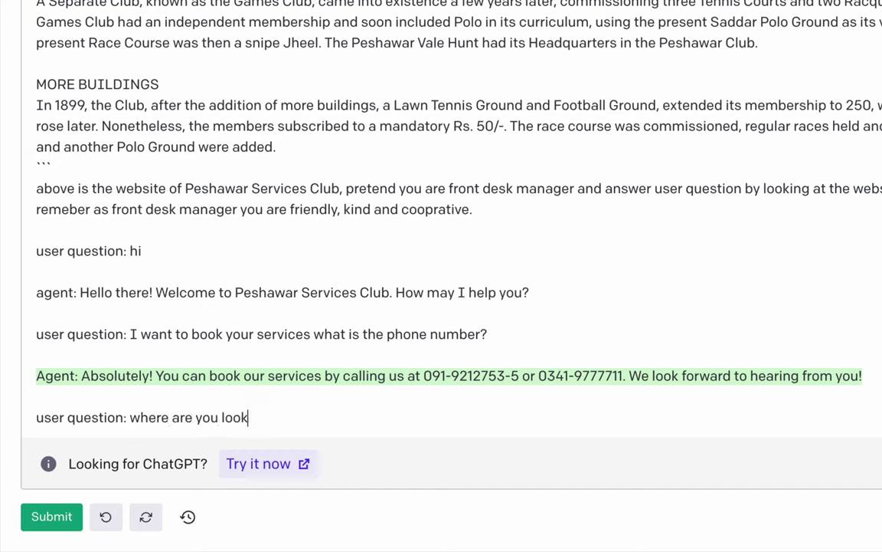
{"action": "key", "text": "BackSpace"}
{"action": "type", "text": "cated just in case"}
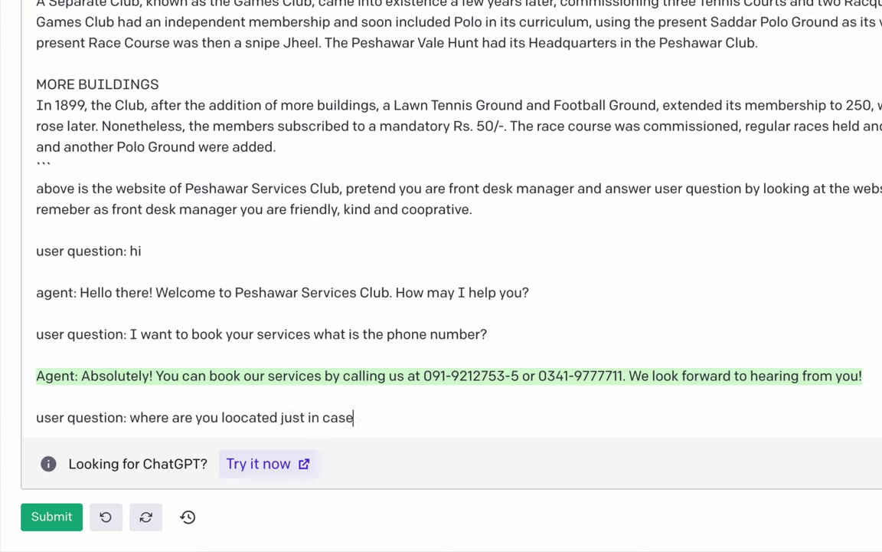
{"action": "type", "text": "?"}
{"action": "left_click", "coordinate": [58, 517]}
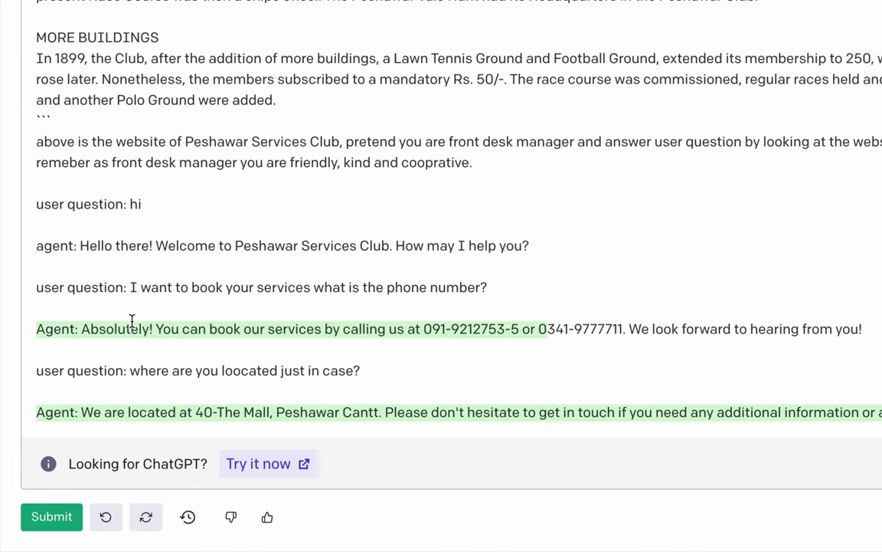
Read the club address given in the agent's reply to the location question
{"action": "double_click", "coordinate": [202, 412]}
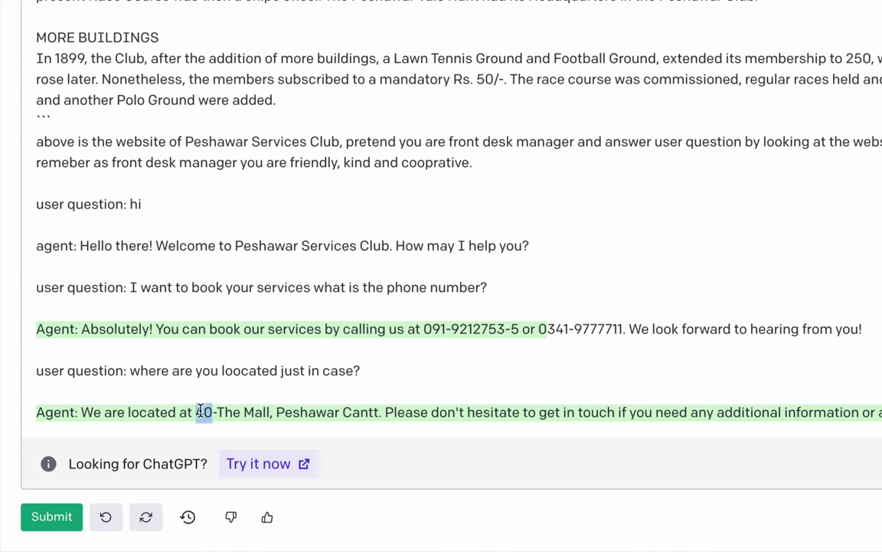
{"action": "double_click", "coordinate": [249, 414]}
{"action": "double_click", "coordinate": [306, 414]}
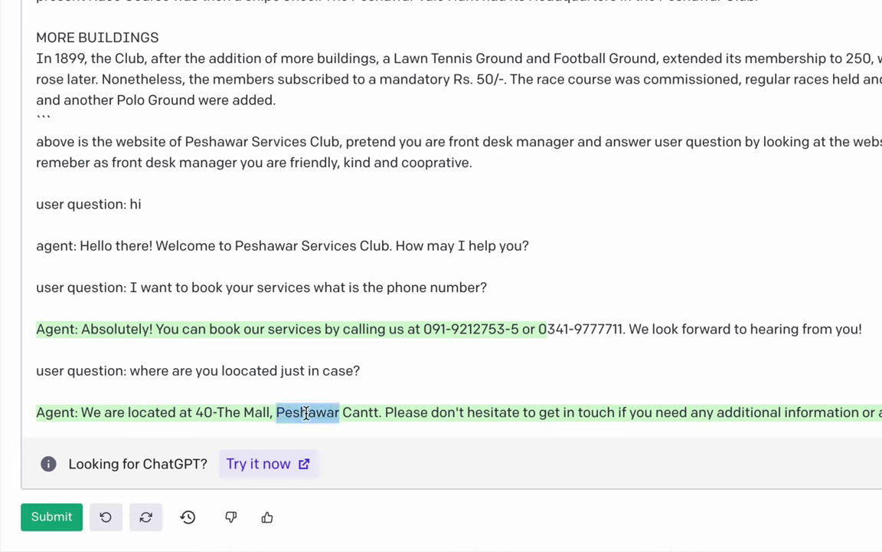
{"action": "left_click", "coordinate": [370, 411]}
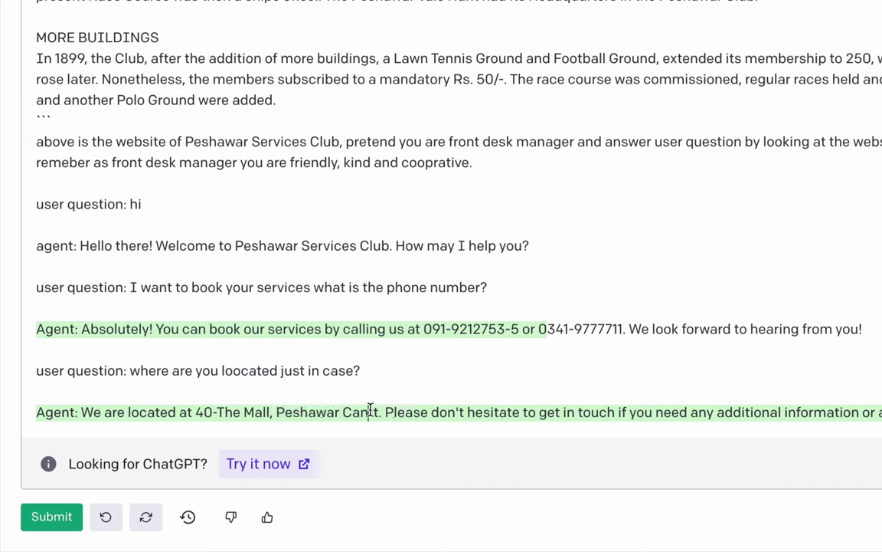
{"action": "left_click_drag", "start_coordinate": [194, 412], "coordinate": [341, 411]}
{"action": "left_click", "coordinate": [341, 412]}
Add the user question "tell me more about this club?" at the end of the conversation and submit the prompt
{"action": "key", "text": "ctrl+End"}
{"action": "key", "text": "Return"}
{"action": "key", "text": "Return"}
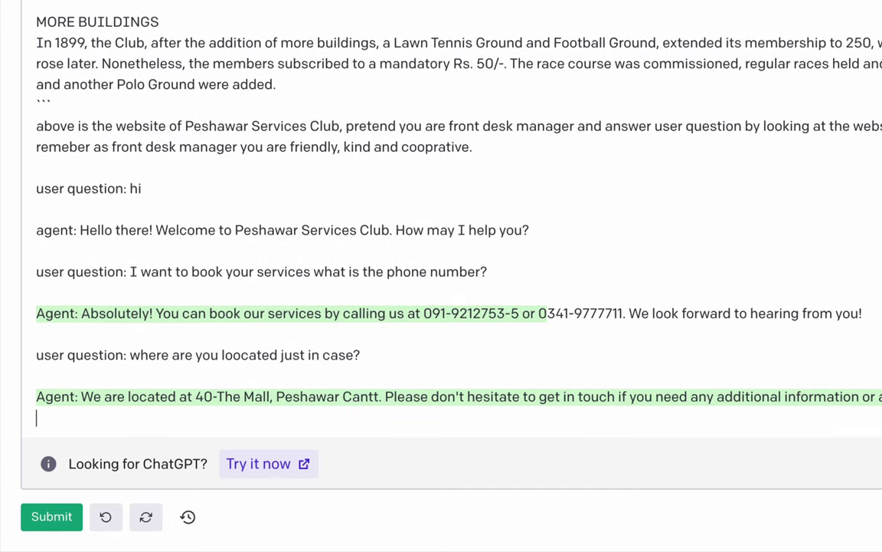
{"action": "type", "text": "user"}
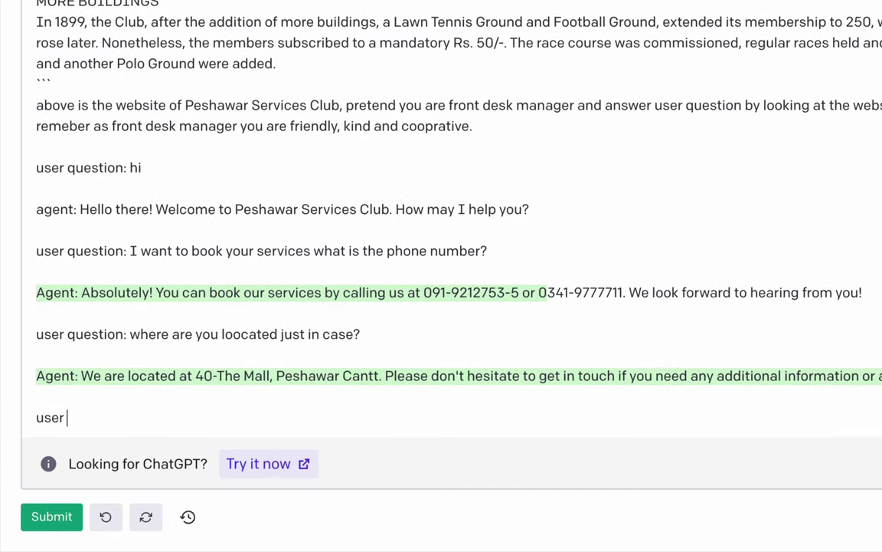
{"action": "type", "text": " question"}
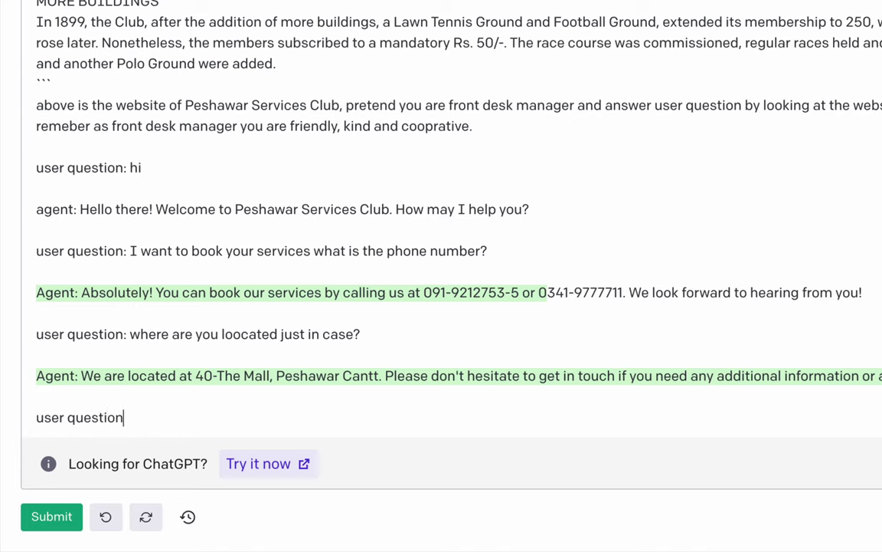
{"action": "type", "text": ": tell me more about "}
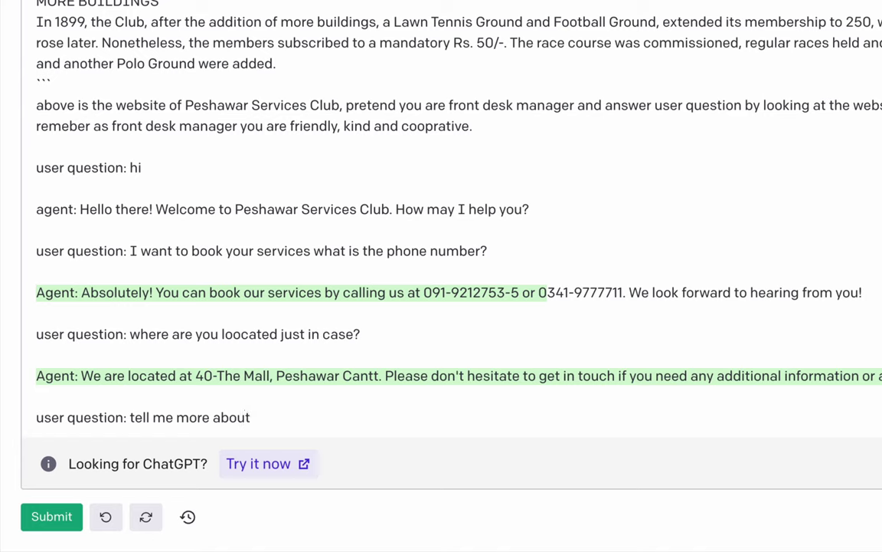
{"action": "type", "text": "this club?"}
{"action": "key", "text": "ctrl+Return"}
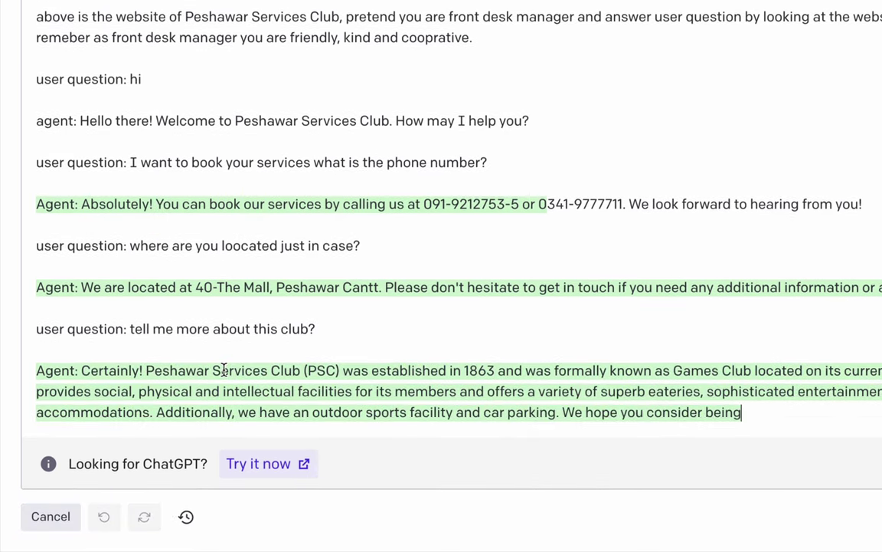
Read the agent's description of the club, covering its founding, former name, eateries, entertainment, accommodations and parking
{"action": "double_click", "coordinate": [100, 370]}
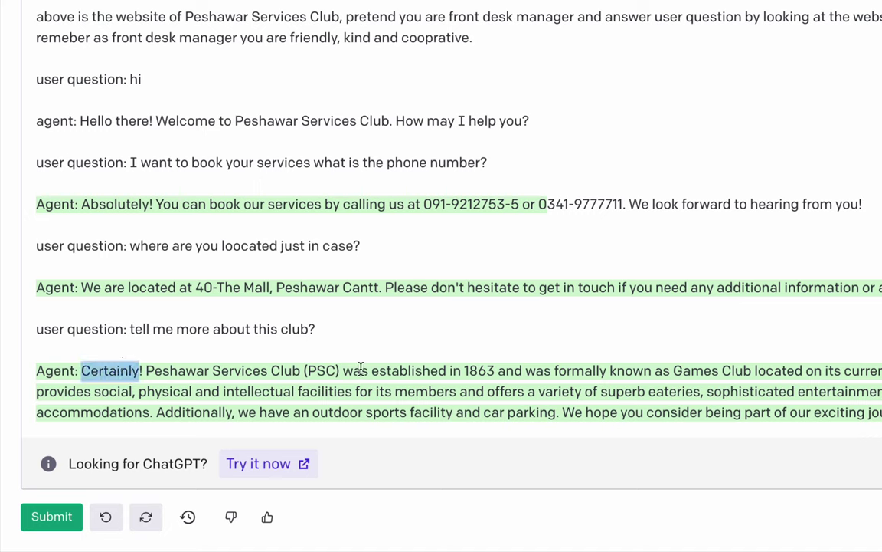
{"action": "double_click", "coordinate": [323, 370]}
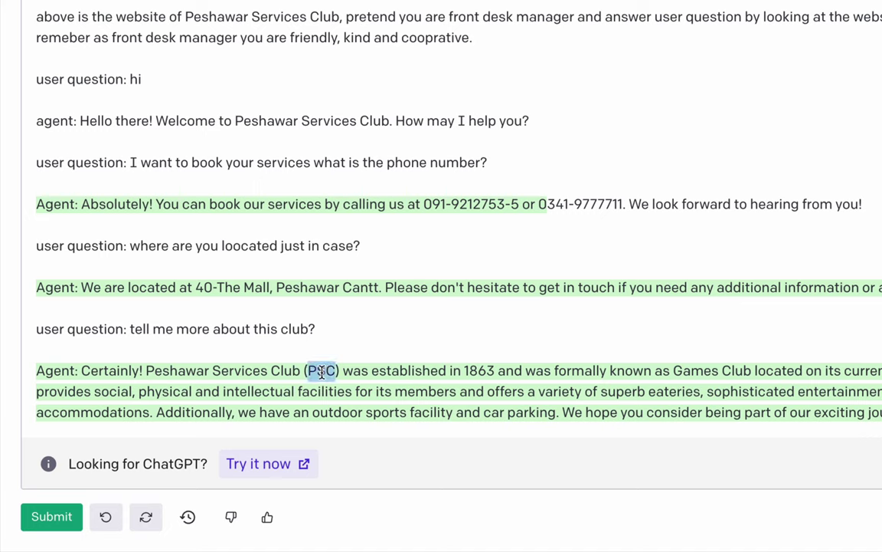
{"action": "double_click", "coordinate": [478, 370]}
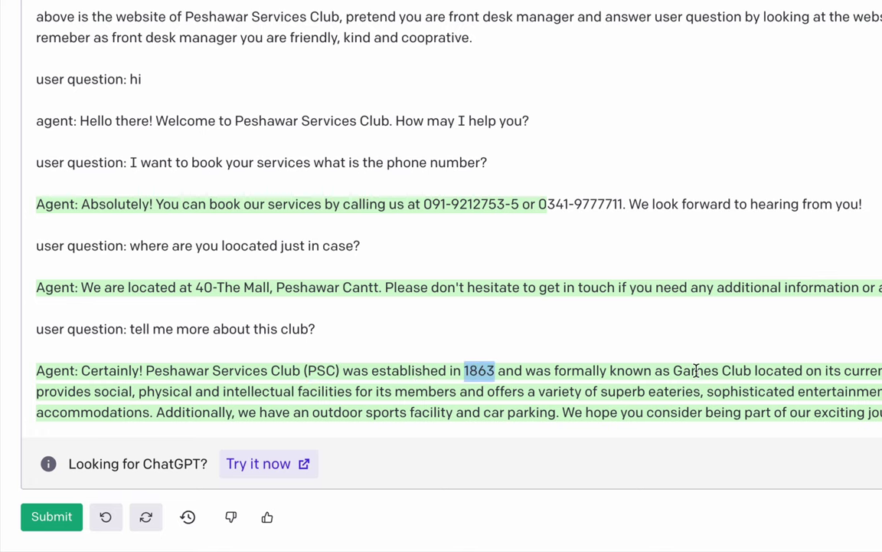
{"action": "left_click_drag", "start_coordinate": [691, 371], "coordinate": [880, 372]}
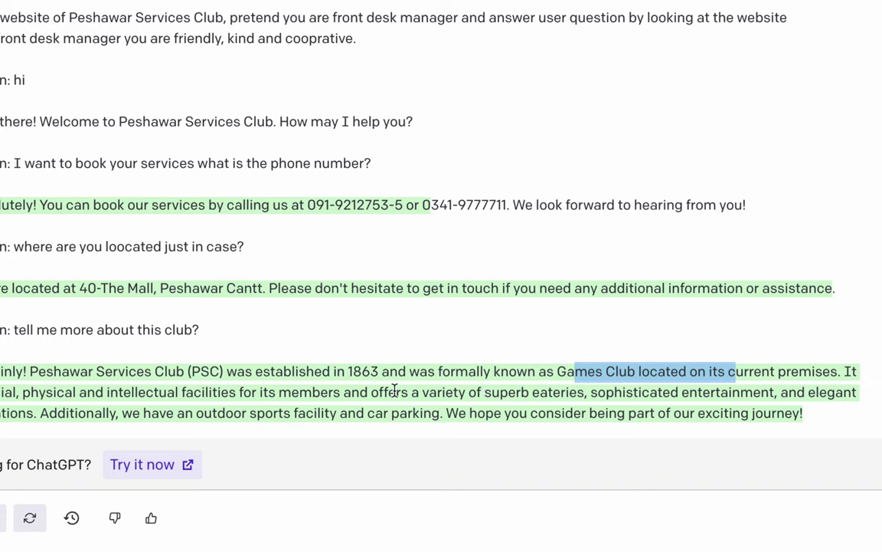
{"action": "left_click_drag", "start_coordinate": [371, 392], "coordinate": [549, 392]}
{"action": "double_click", "coordinate": [548, 392]}
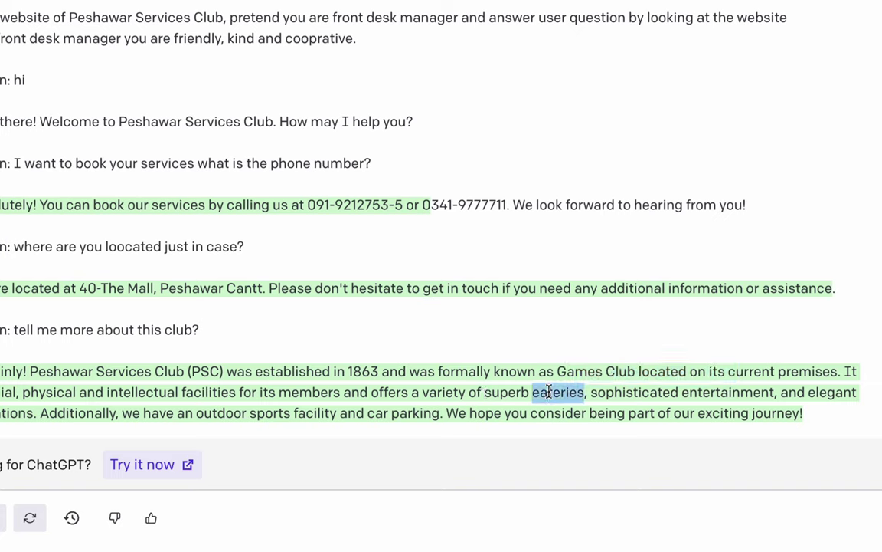
{"action": "double_click", "coordinate": [610, 393]}
{"action": "double_click", "coordinate": [723, 390]}
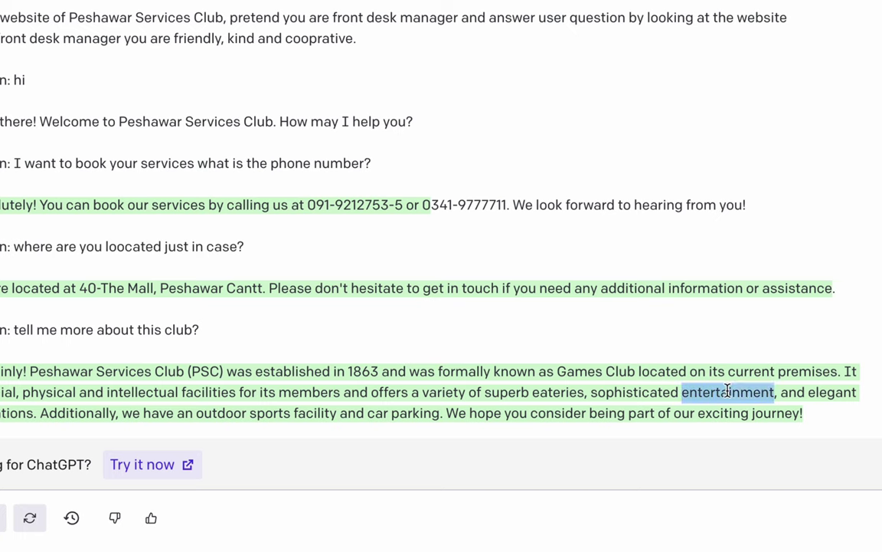
{"action": "double_click", "coordinate": [843, 392]}
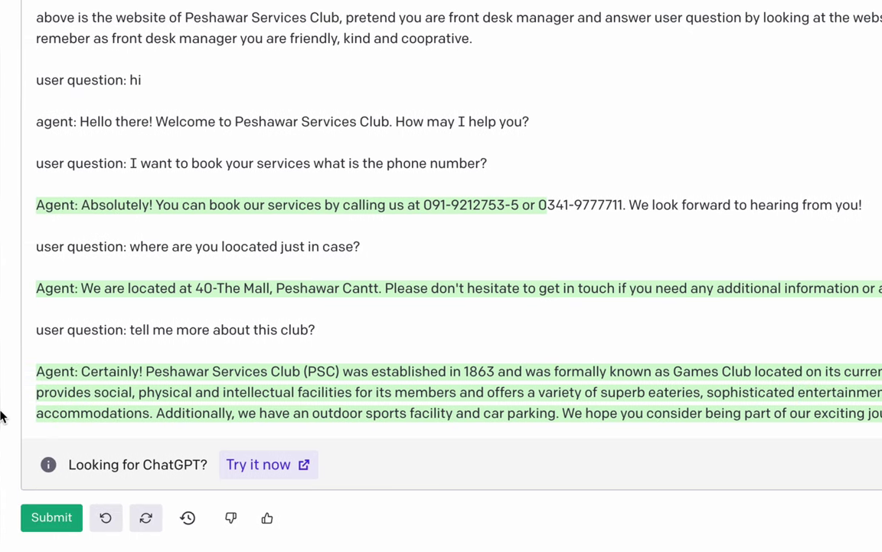
{"action": "double_click", "coordinate": [96, 413]}
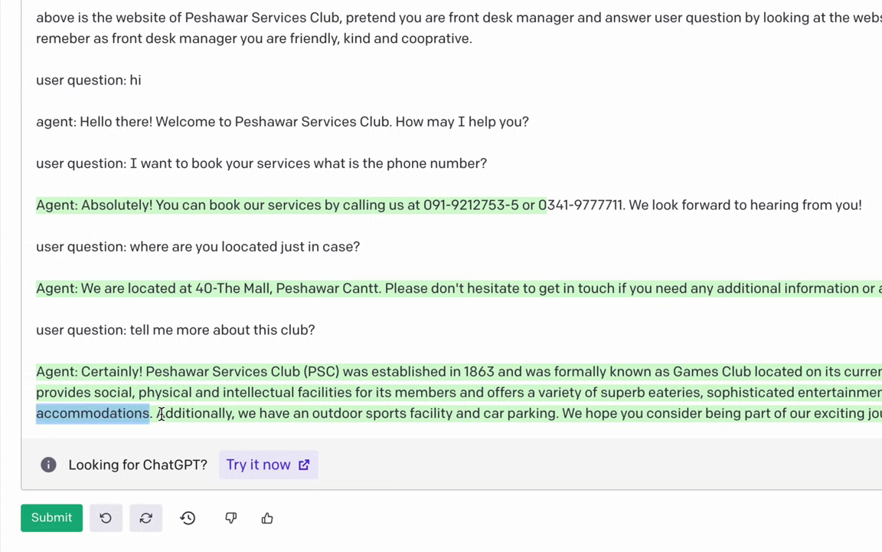
{"action": "double_click", "coordinate": [164, 413]}
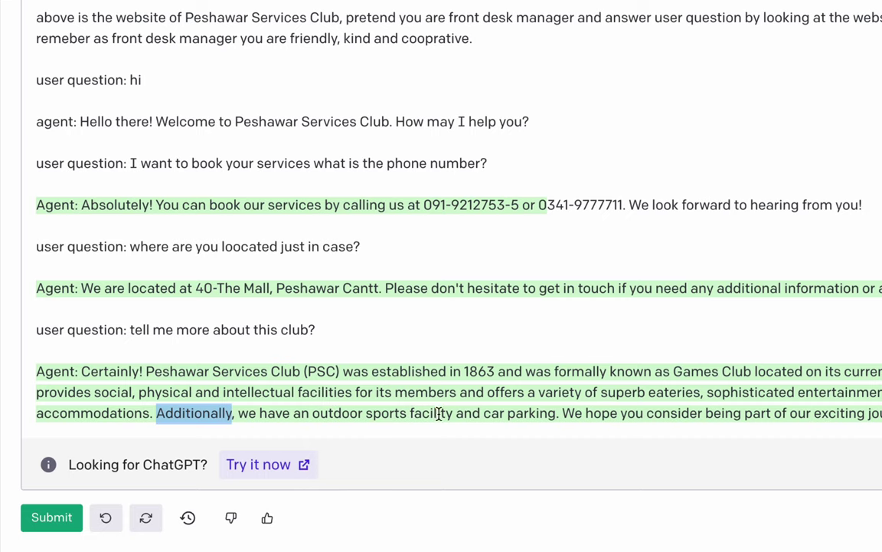
{"action": "double_click", "coordinate": [525, 412]}
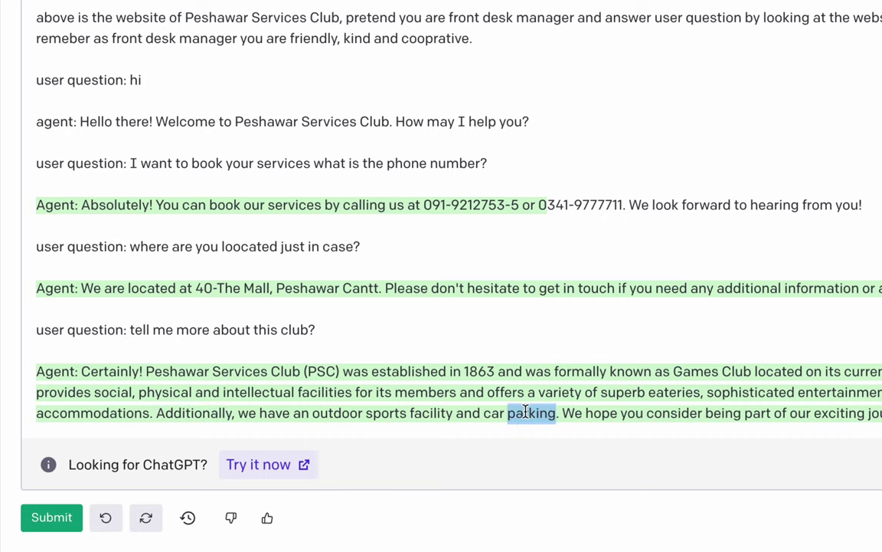
Compare the agent's club description with the About, Games Club, More Buildings and Welcome sections of the website content
{"action": "scroll", "coordinate": [414, 339], "scroll_direction": "up", "scroll_amount": 10}
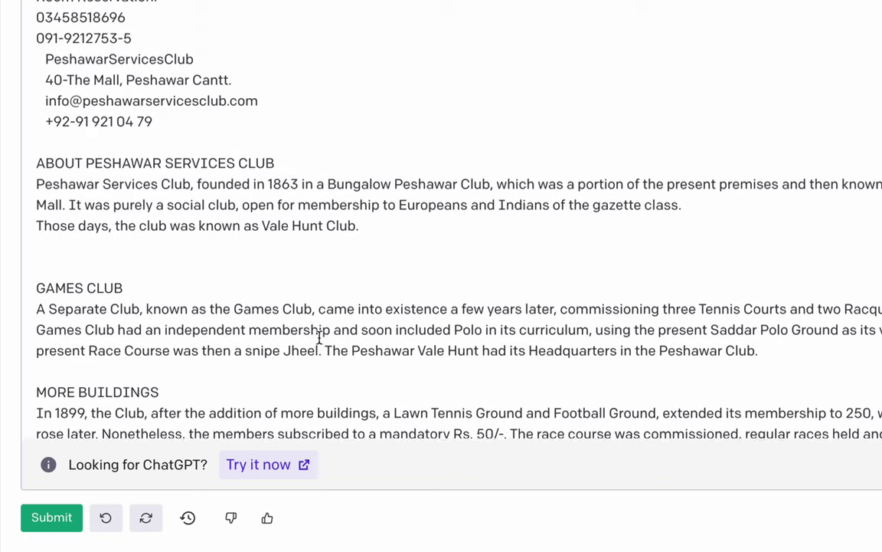
{"action": "scroll", "coordinate": [319, 338], "scroll_direction": "down", "scroll_amount": 2}
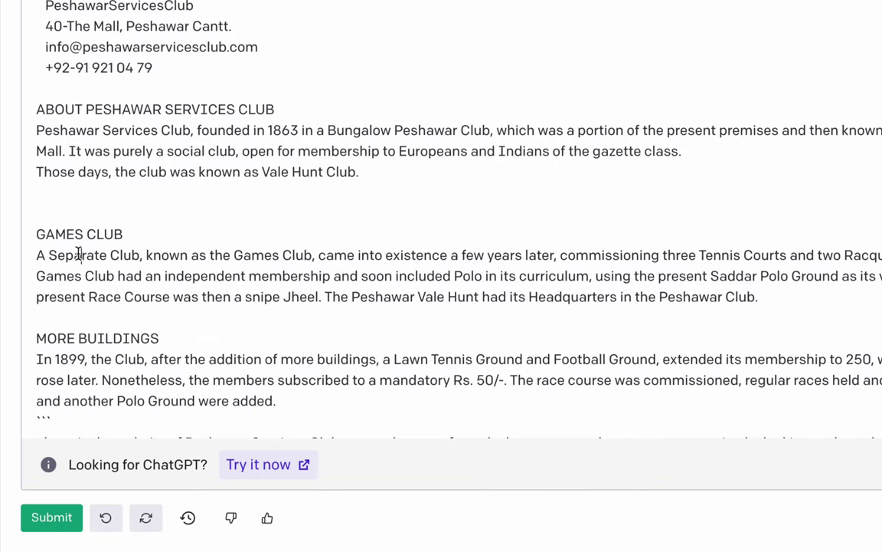
{"action": "left_click_drag", "start_coordinate": [79, 254], "coordinate": [344, 356]}
{"action": "left_click", "coordinate": [310, 320]}
{"action": "double_click", "coordinate": [69, 360]}
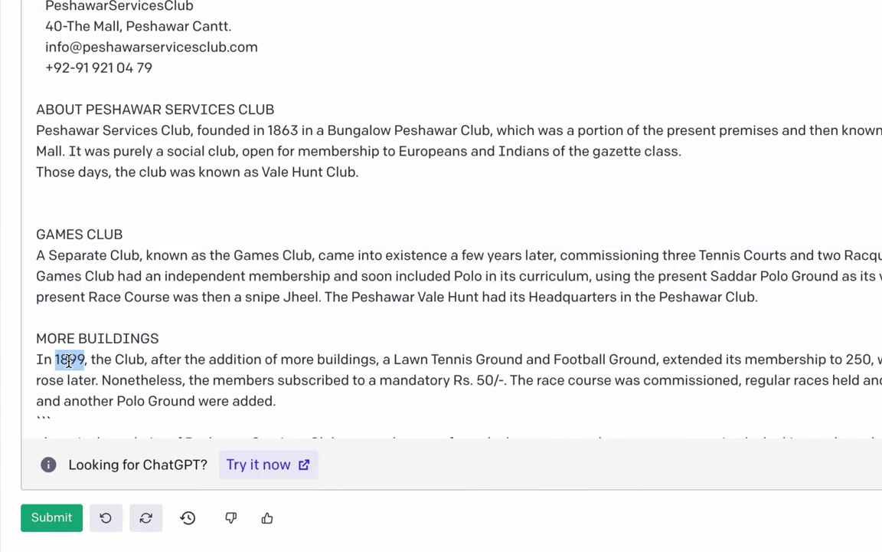
{"action": "left_click_drag", "start_coordinate": [93, 335], "coordinate": [142, 359]}
{"action": "left_click", "coordinate": [224, 364]}
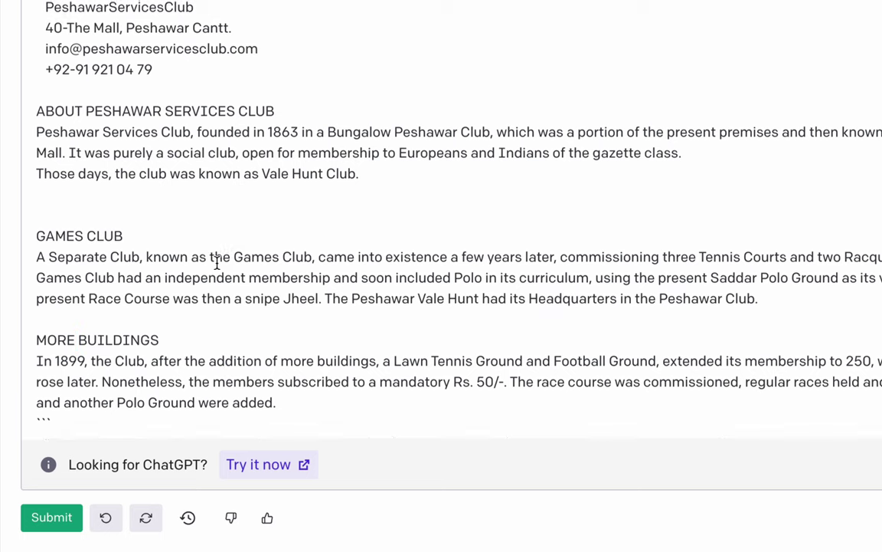
{"action": "scroll", "coordinate": [217, 263], "scroll_direction": "up", "scroll_amount": 6}
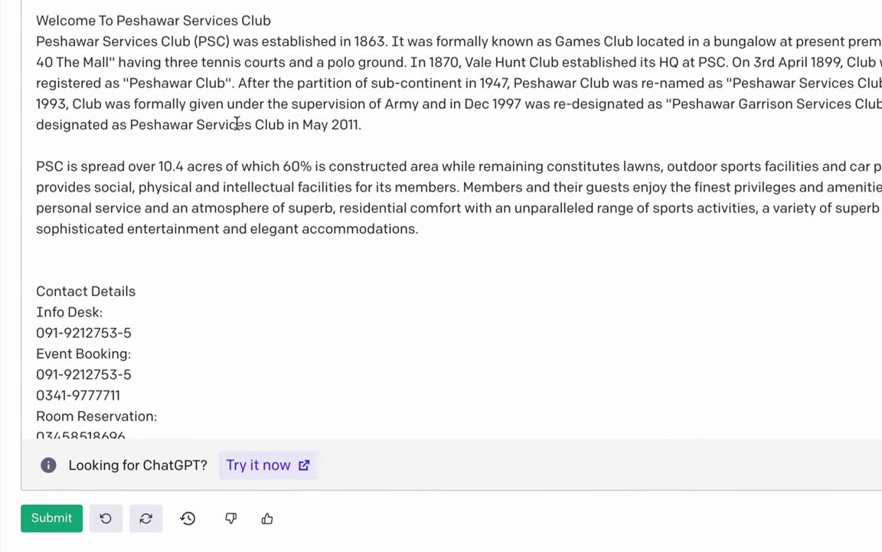
{"action": "scroll", "coordinate": [237, 124], "scroll_direction": "up", "scroll_amount": 1}
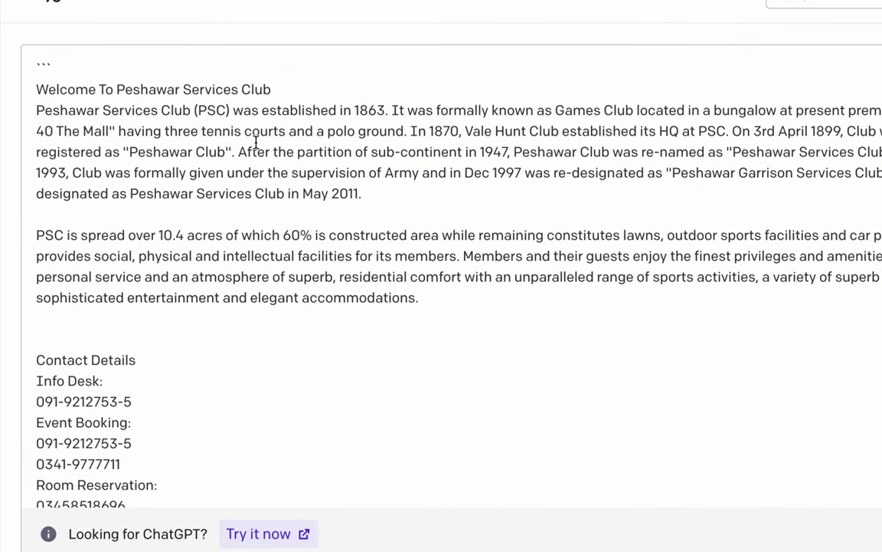
{"action": "scroll", "coordinate": [232, 288], "scroll_direction": "down", "scroll_amount": 8}
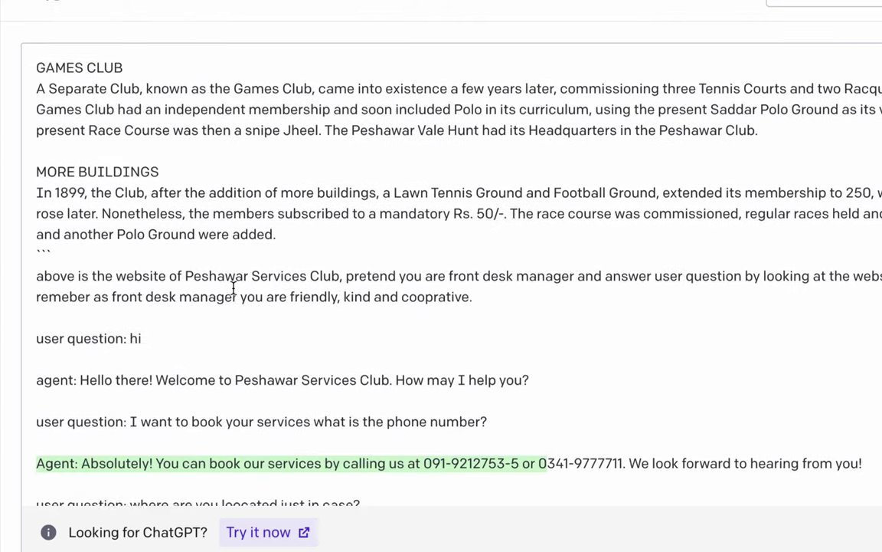
{"action": "scroll", "coordinate": [233, 287], "scroll_direction": "down", "scroll_amount": 1}
{"action": "scroll", "coordinate": [145, 356], "scroll_direction": "down", "scroll_amount": 1}
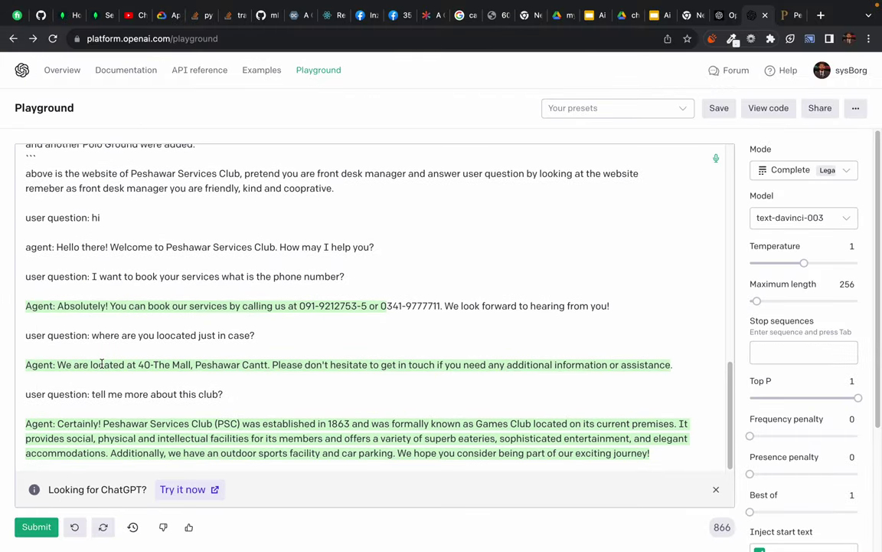
Review the prompt's conversation and the node.js completions API code generated for it, including the API key setup, and close the code view
{"action": "left_click_drag", "start_coordinate": [43, 157], "coordinate": [548, 308]}
{"action": "left_click", "coordinate": [282, 347]}
{"action": "left_click", "coordinate": [767, 109]}
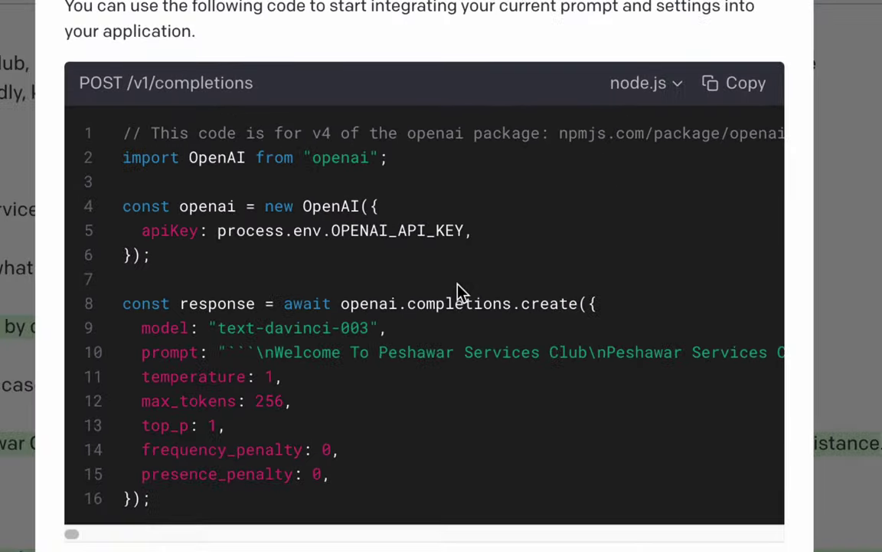
{"action": "left_click_drag", "start_coordinate": [136, 162], "coordinate": [216, 275]}
{"action": "left_click", "coordinate": [334, 444]}
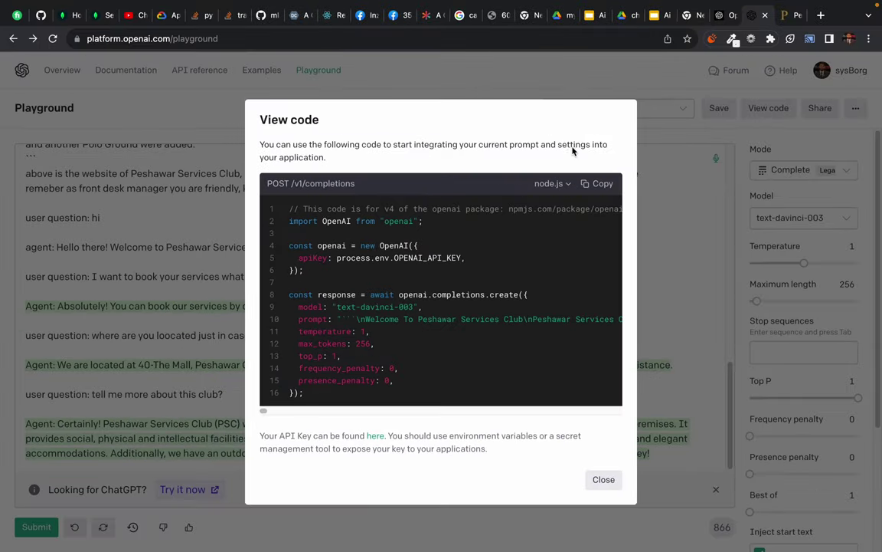
{"action": "left_click", "coordinate": [583, 90]}
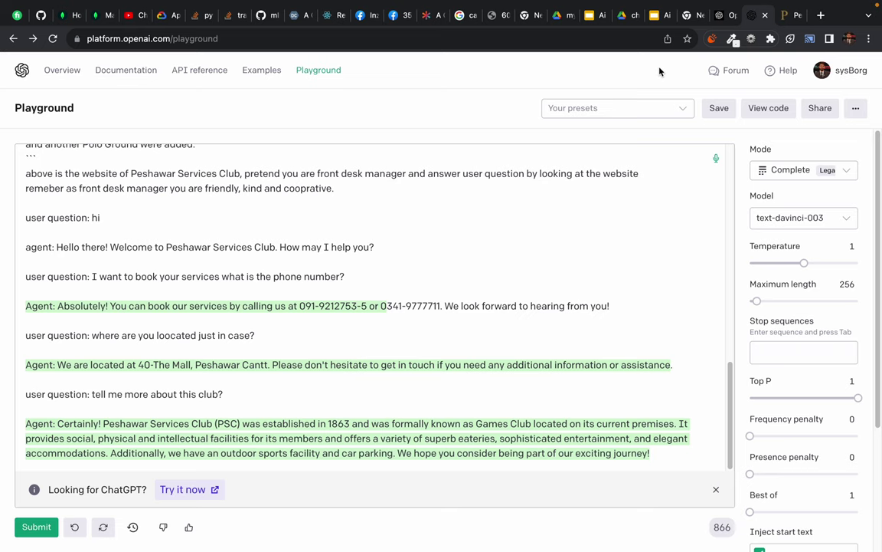
{"action": "scroll", "coordinate": [91, 282], "scroll_direction": "up", "scroll_amount": 3}
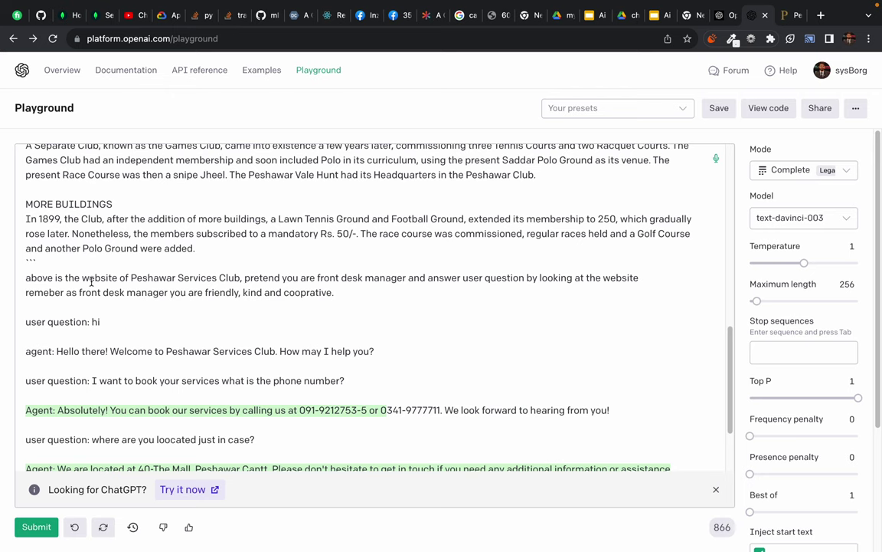
{"action": "mouse_move", "coordinate": [168, 3]}
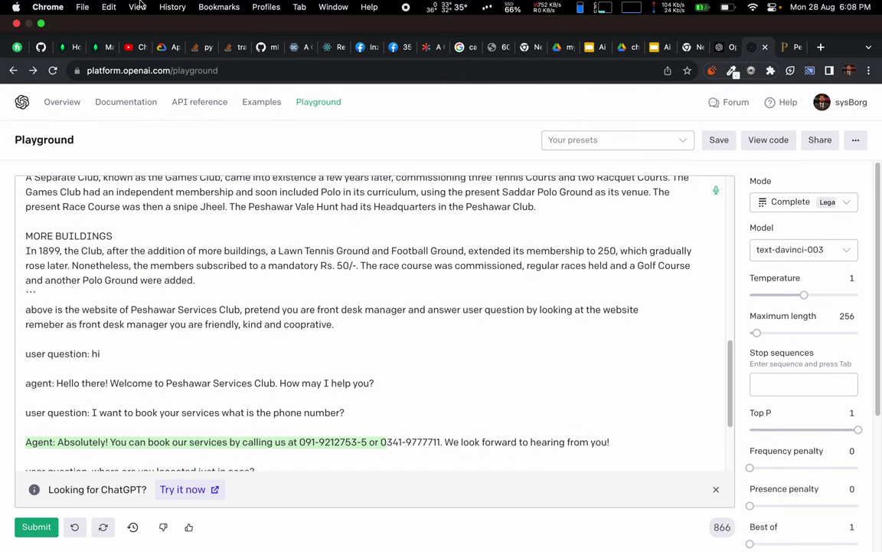